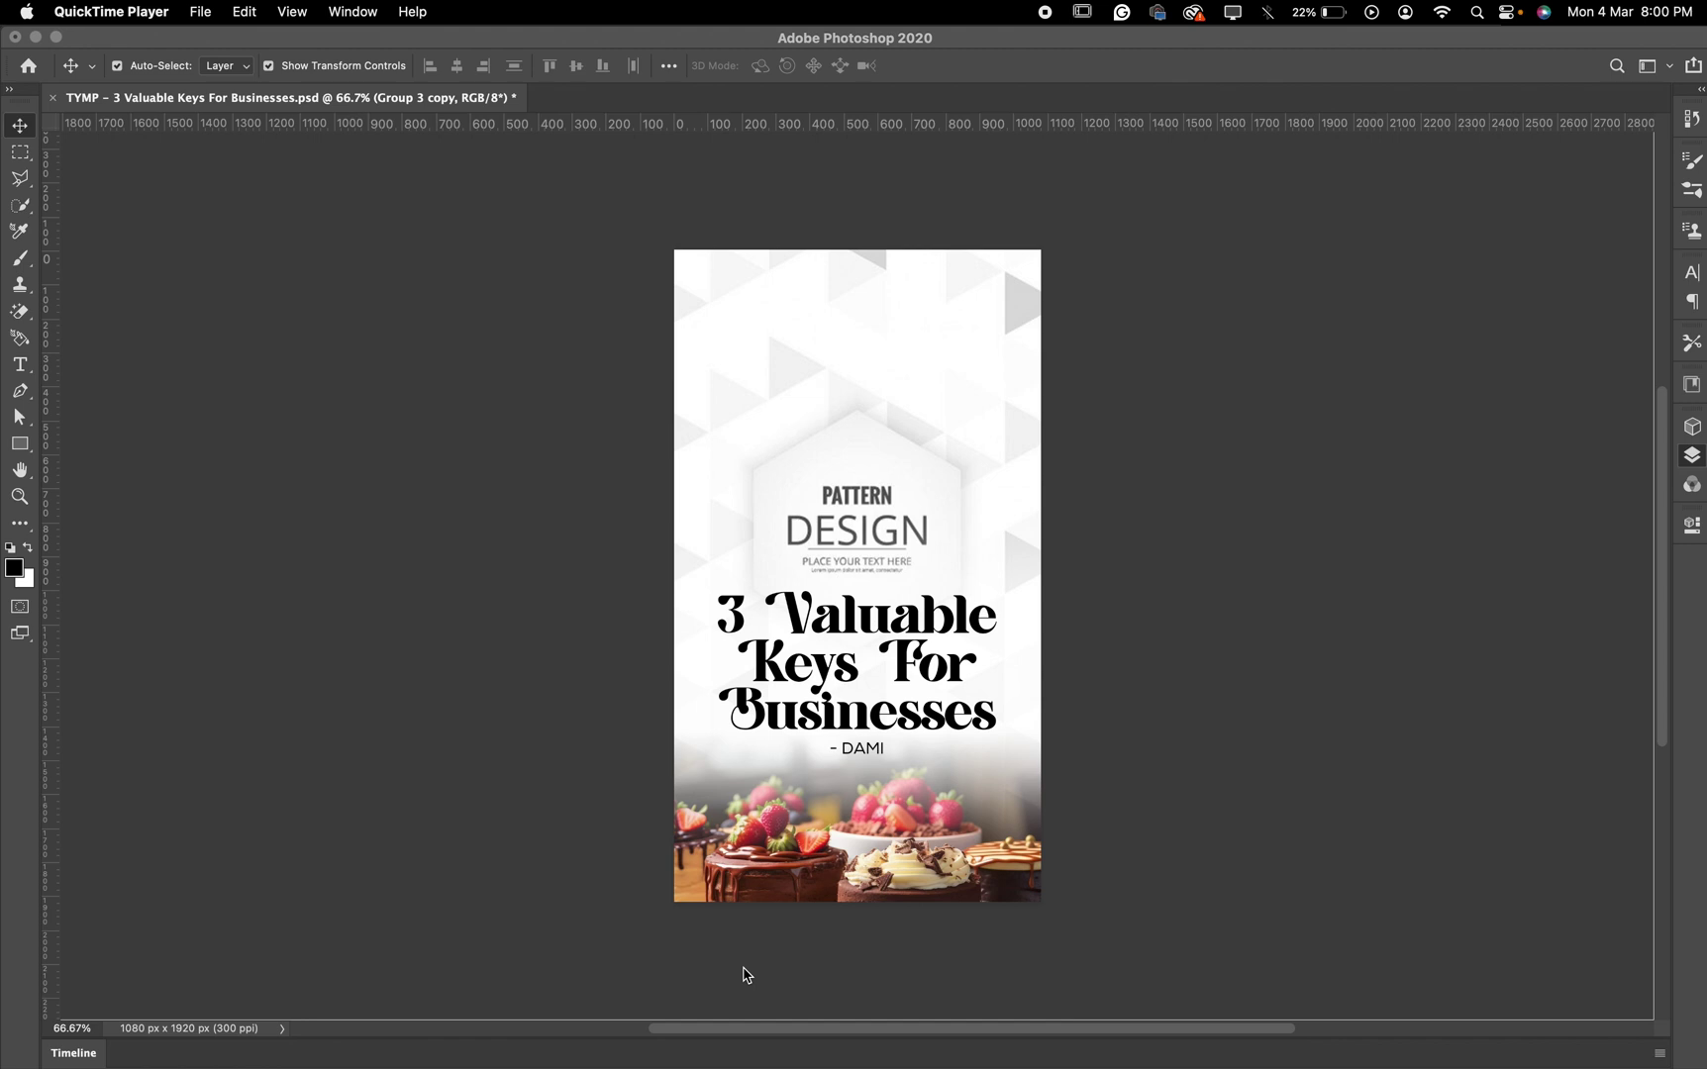
Create a new Print A5 document in inches, RGB Color, 300 ppi (1748 x 2480 px)
right_click(679, 111)
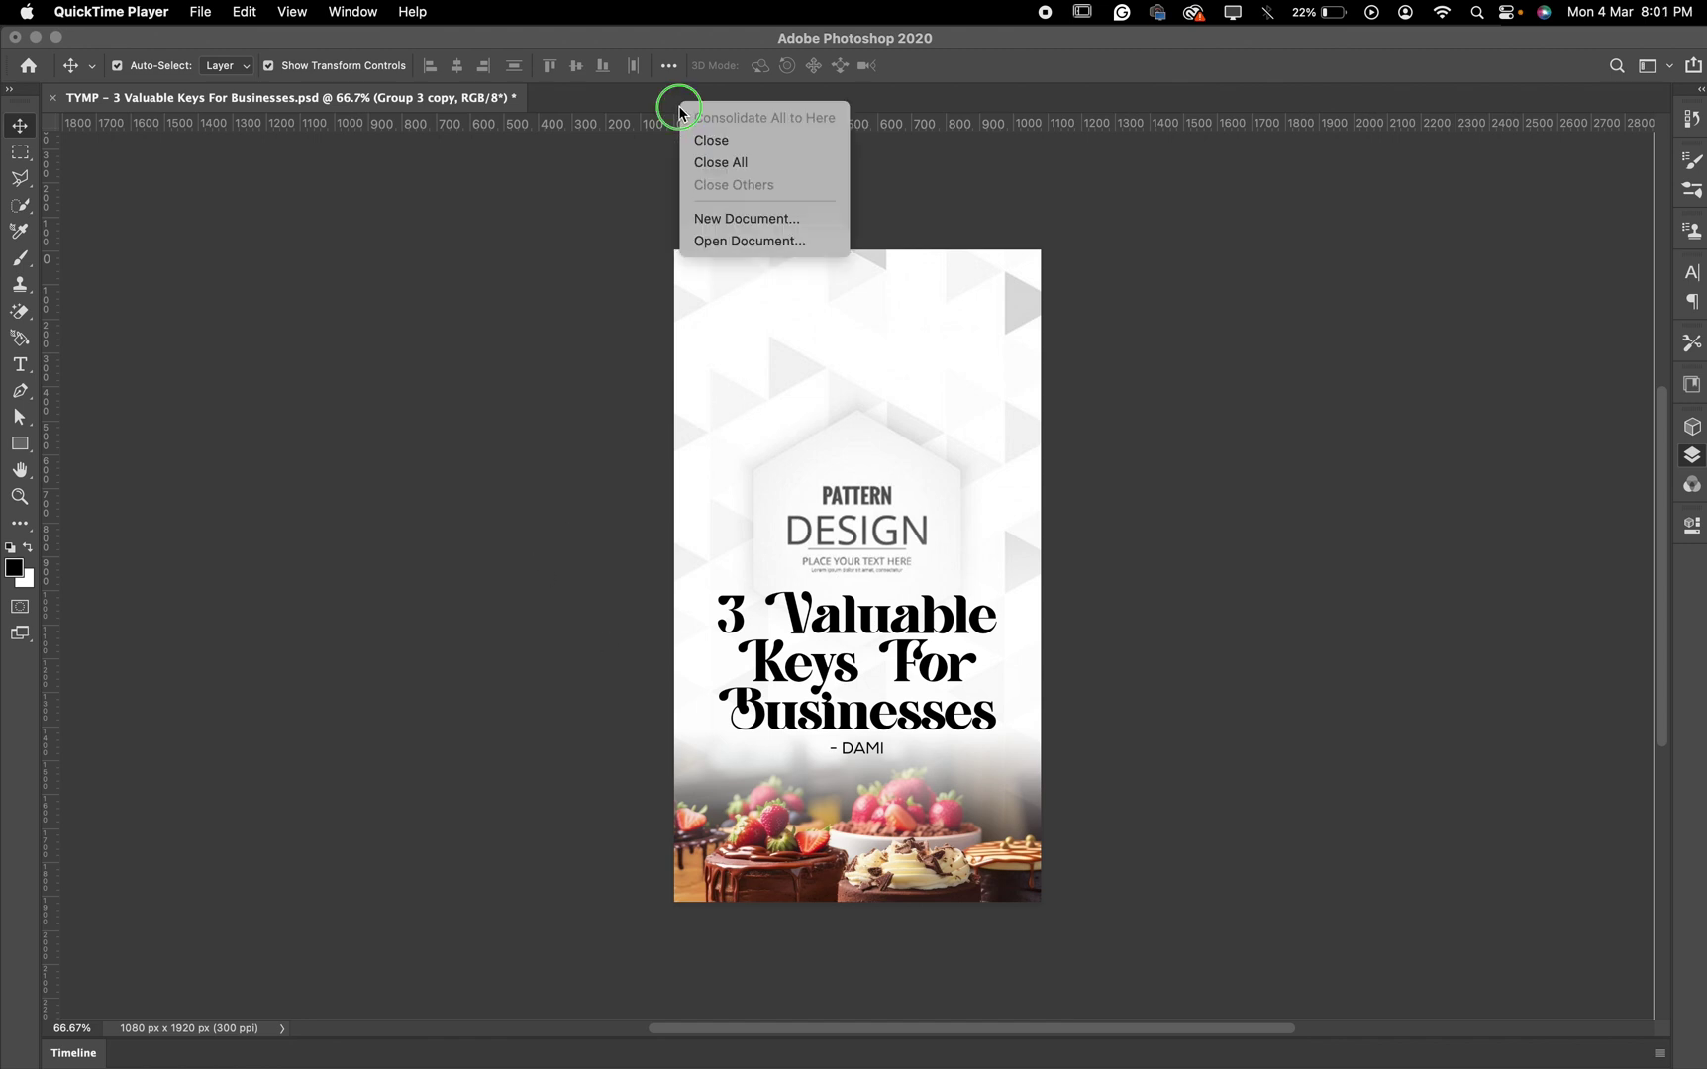
click(728, 219)
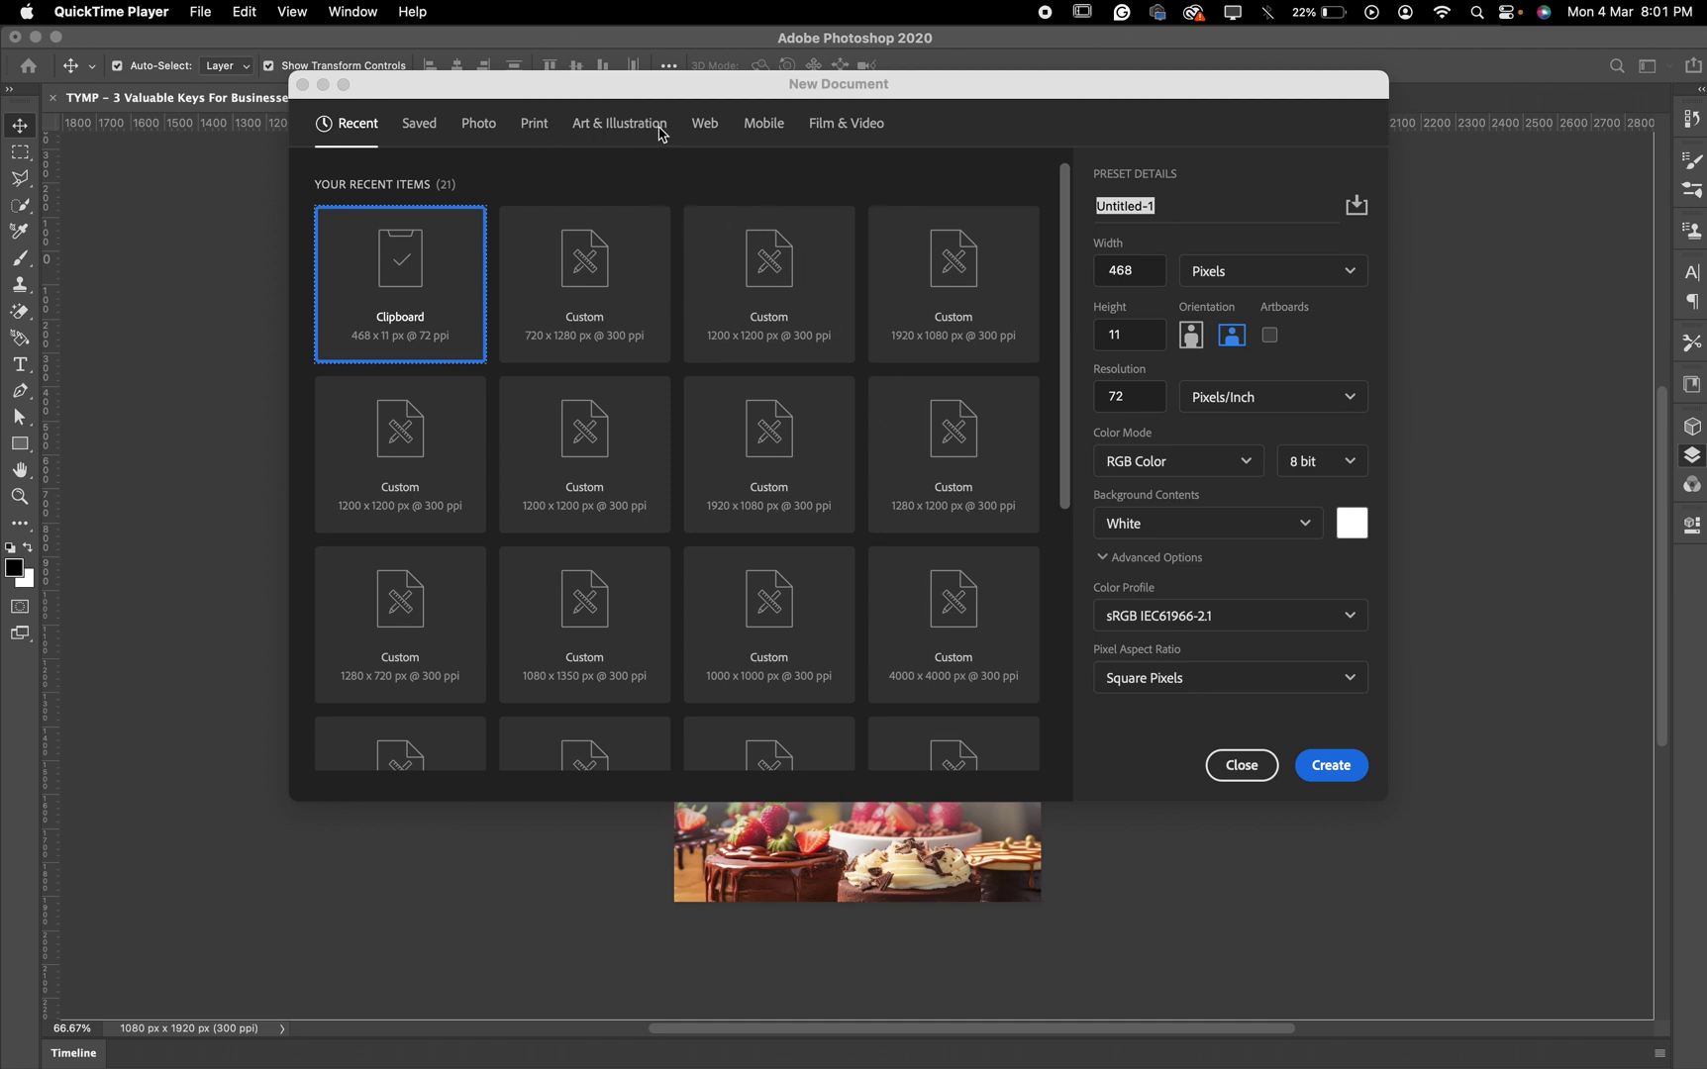
click(545, 131)
click(544, 132)
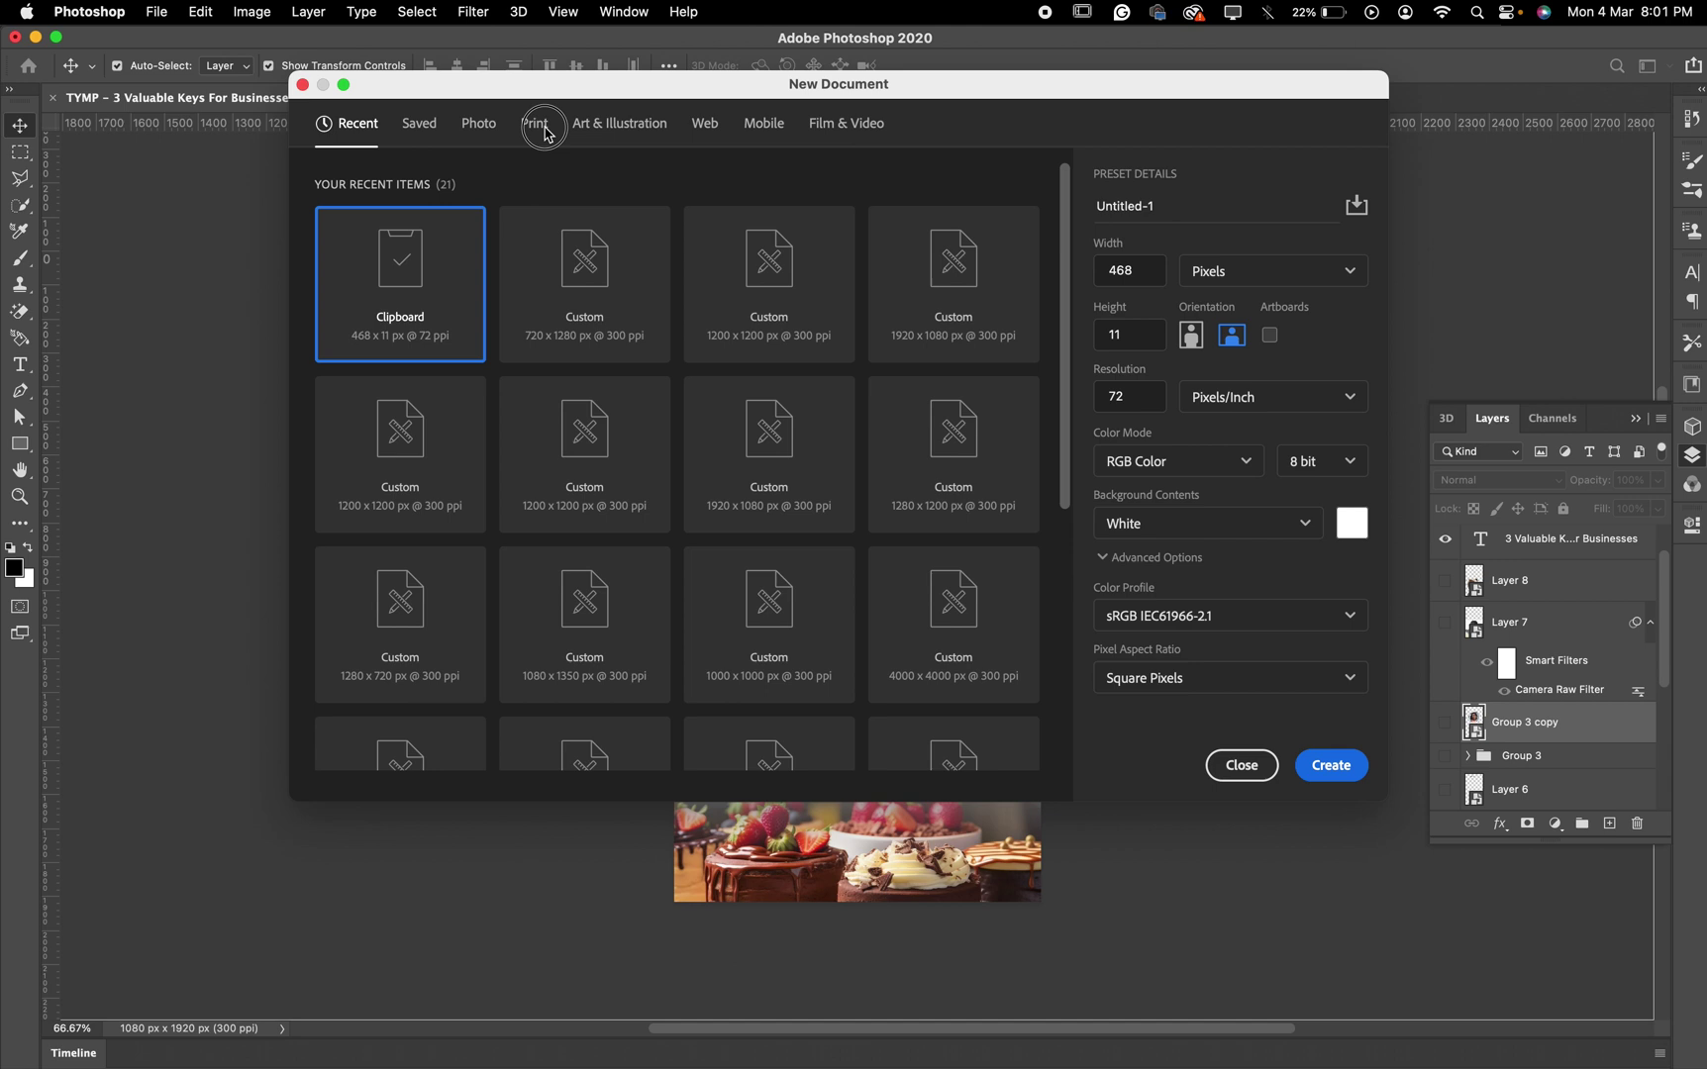
click(594, 473)
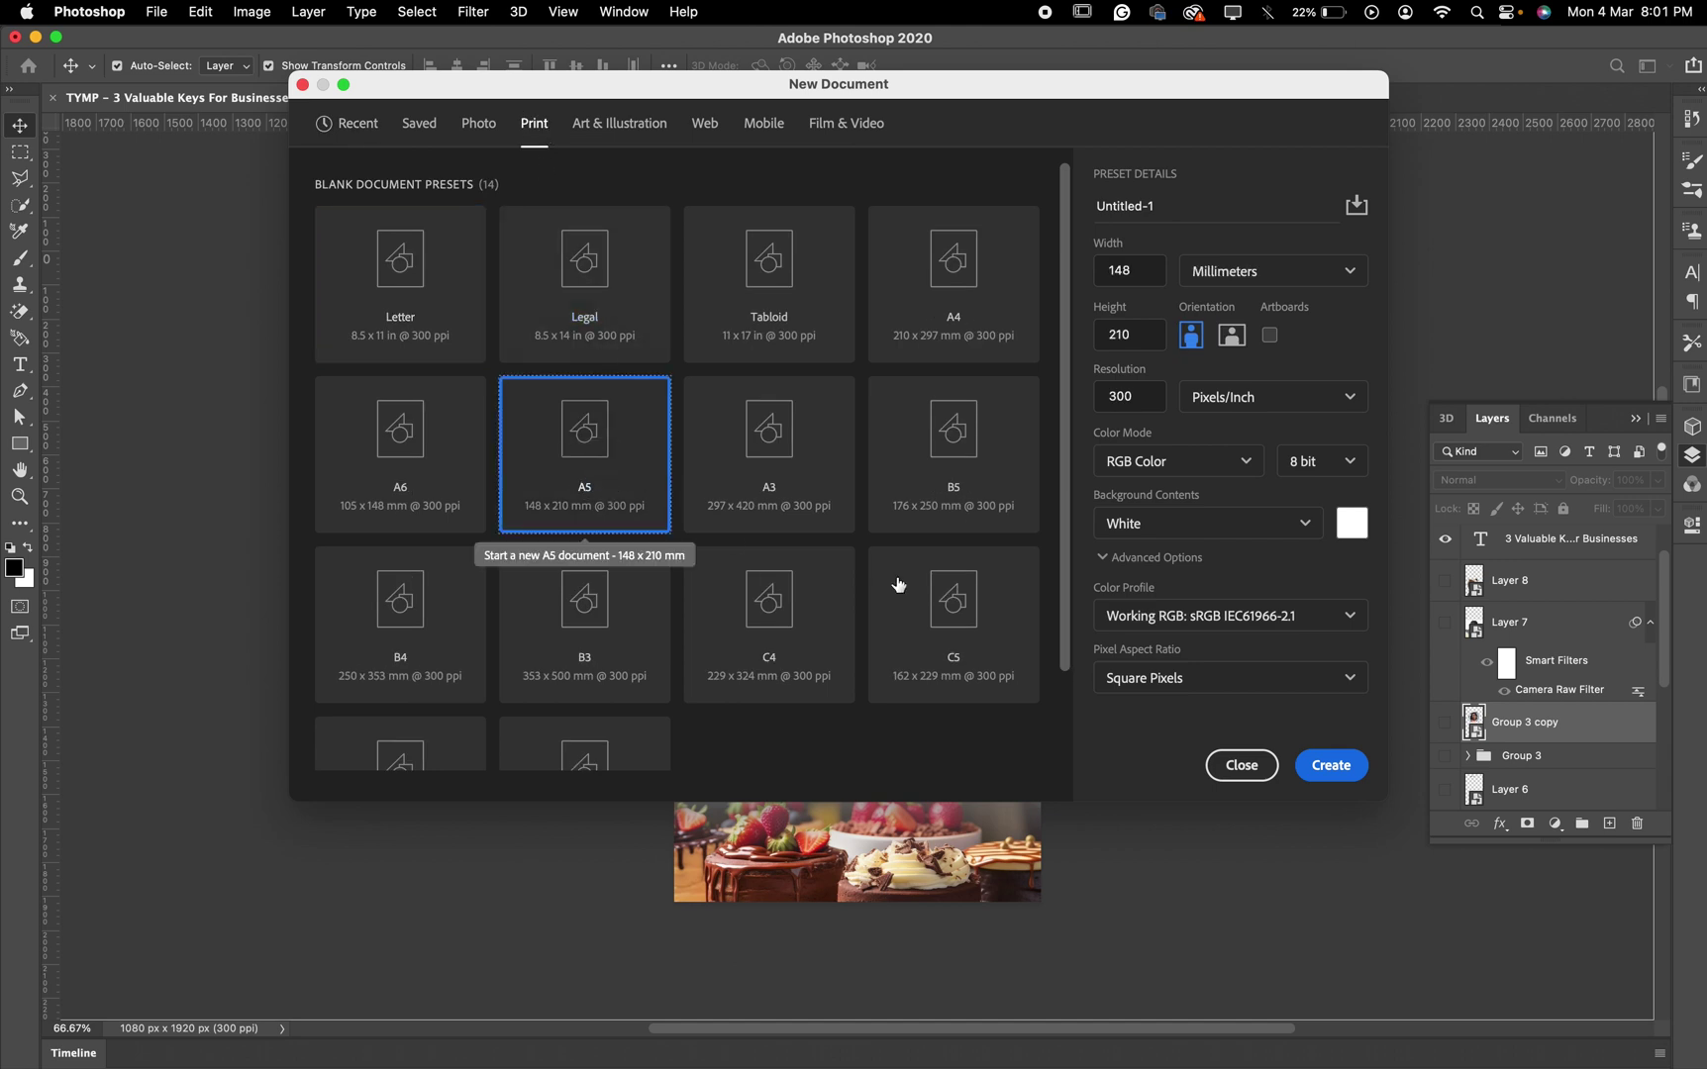
click(1238, 273)
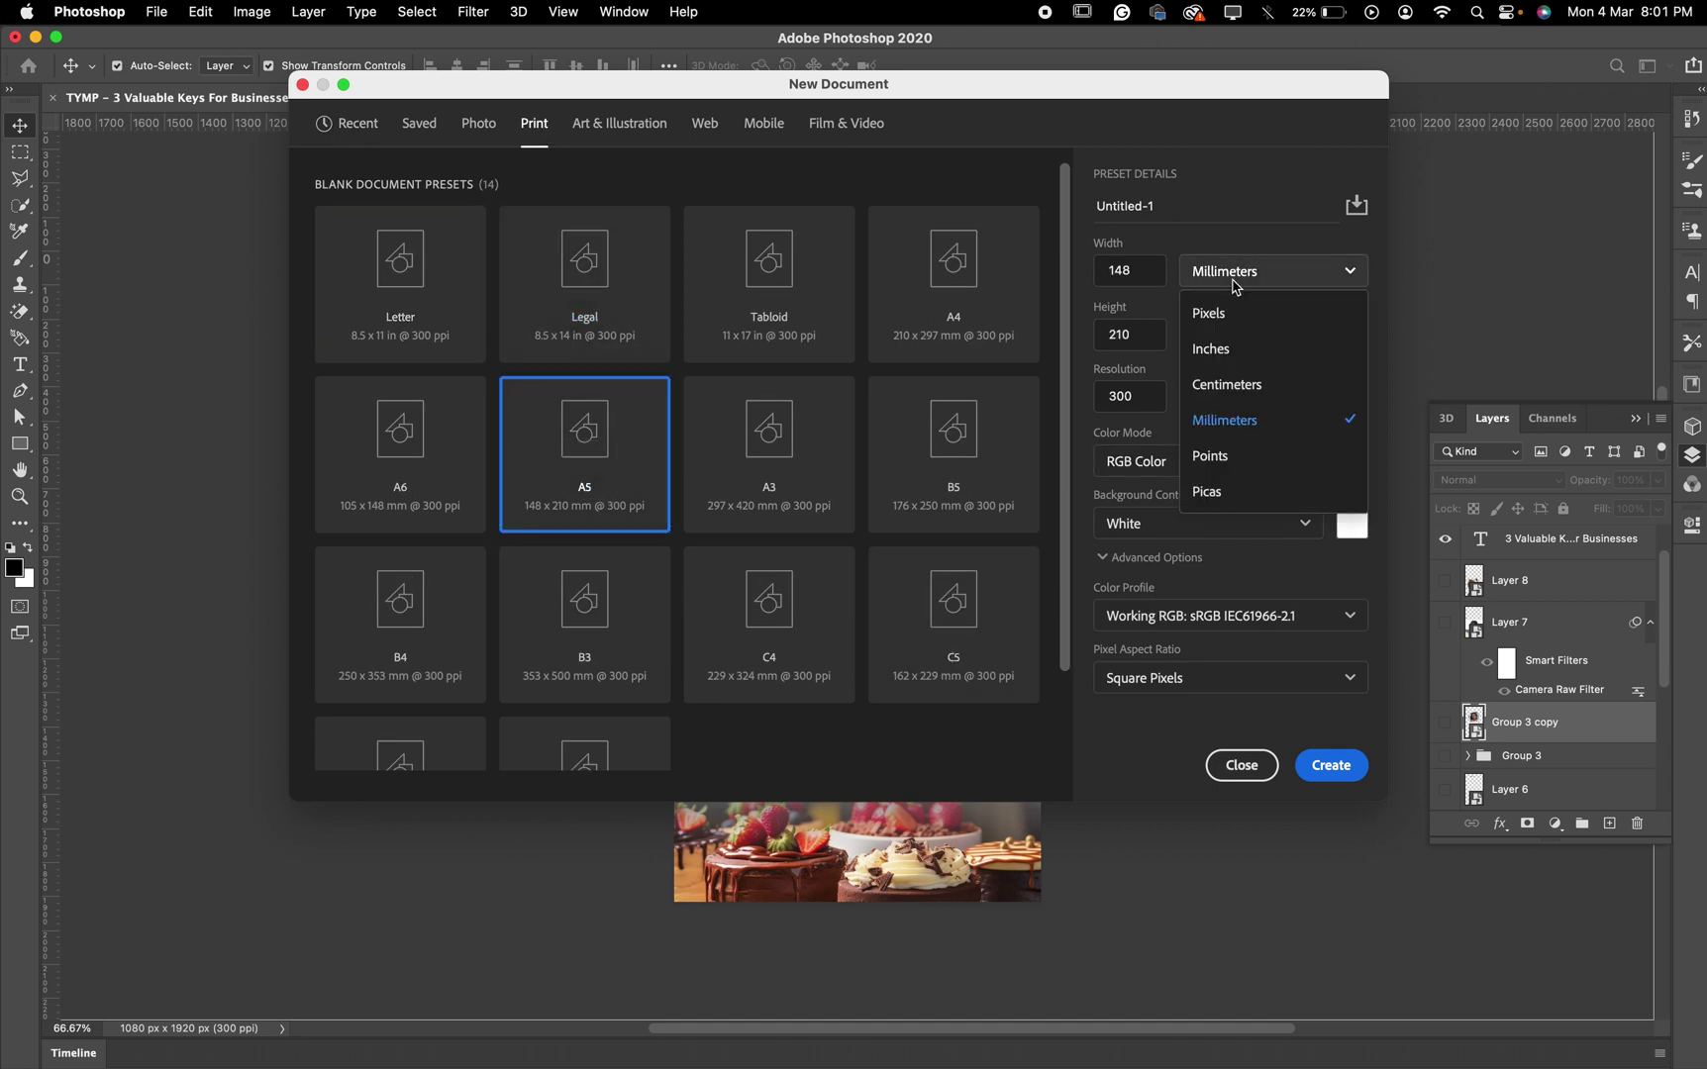
click(1247, 360)
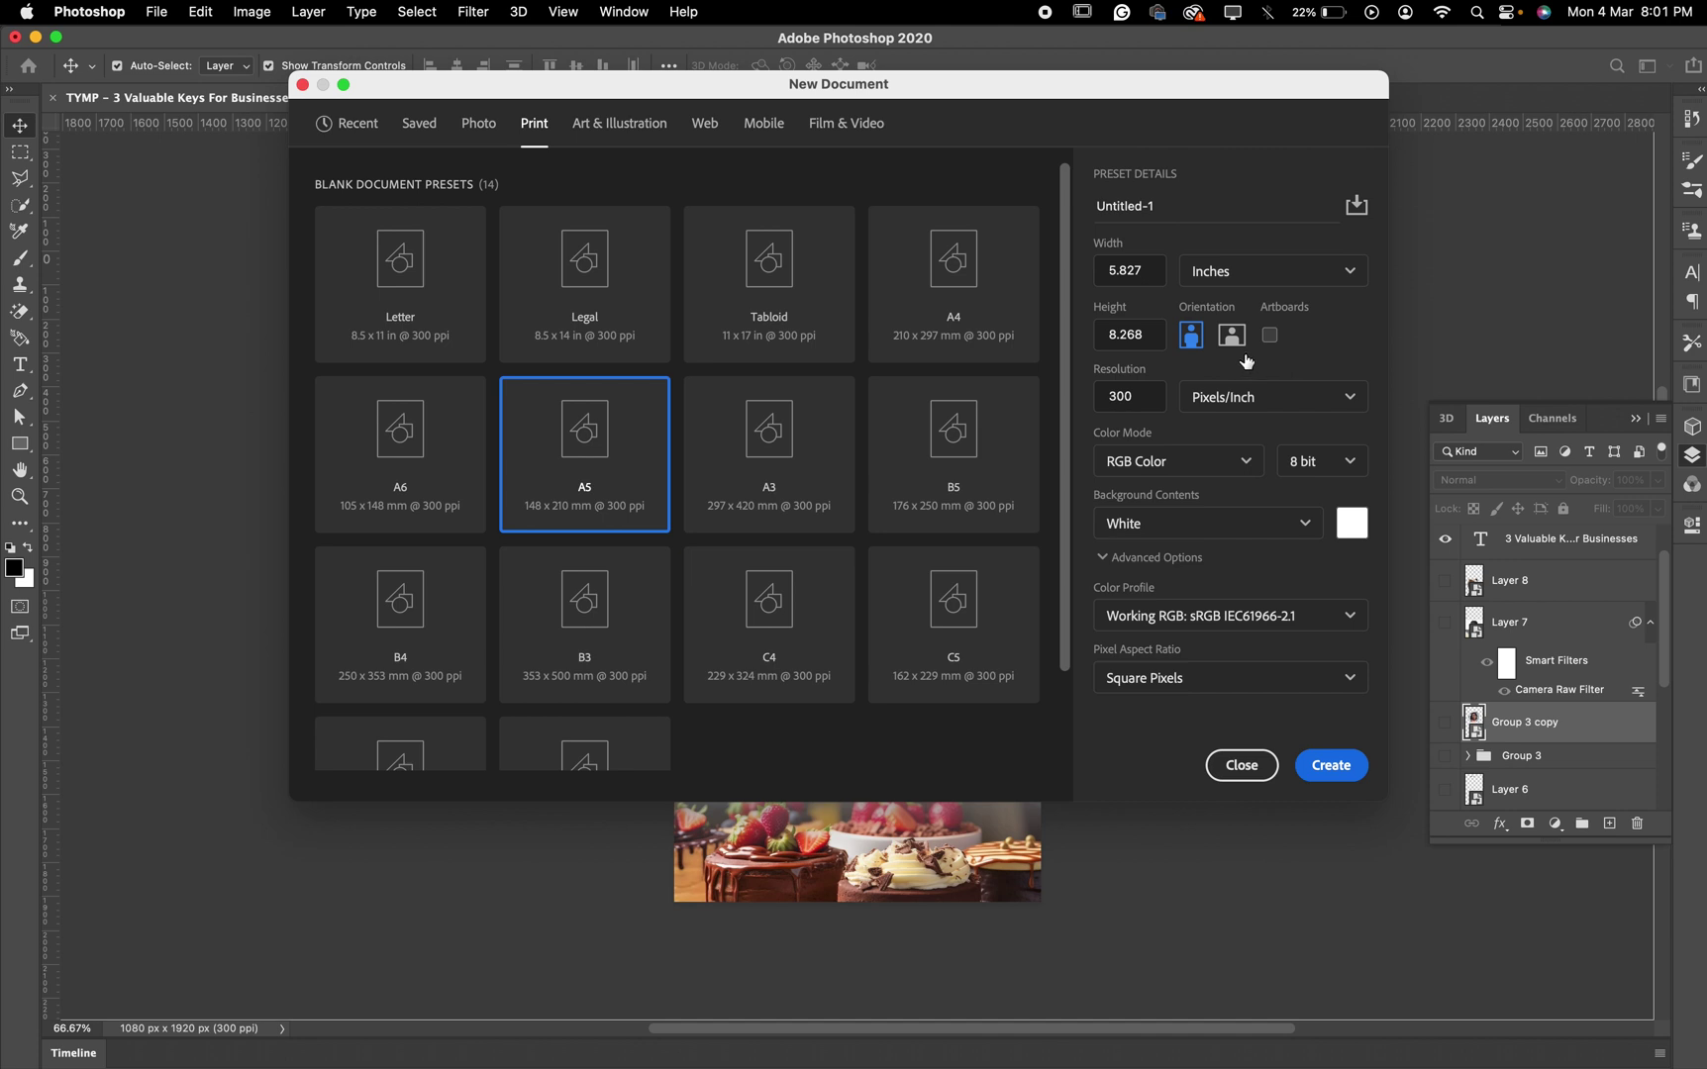
click(1195, 469)
click(1196, 471)
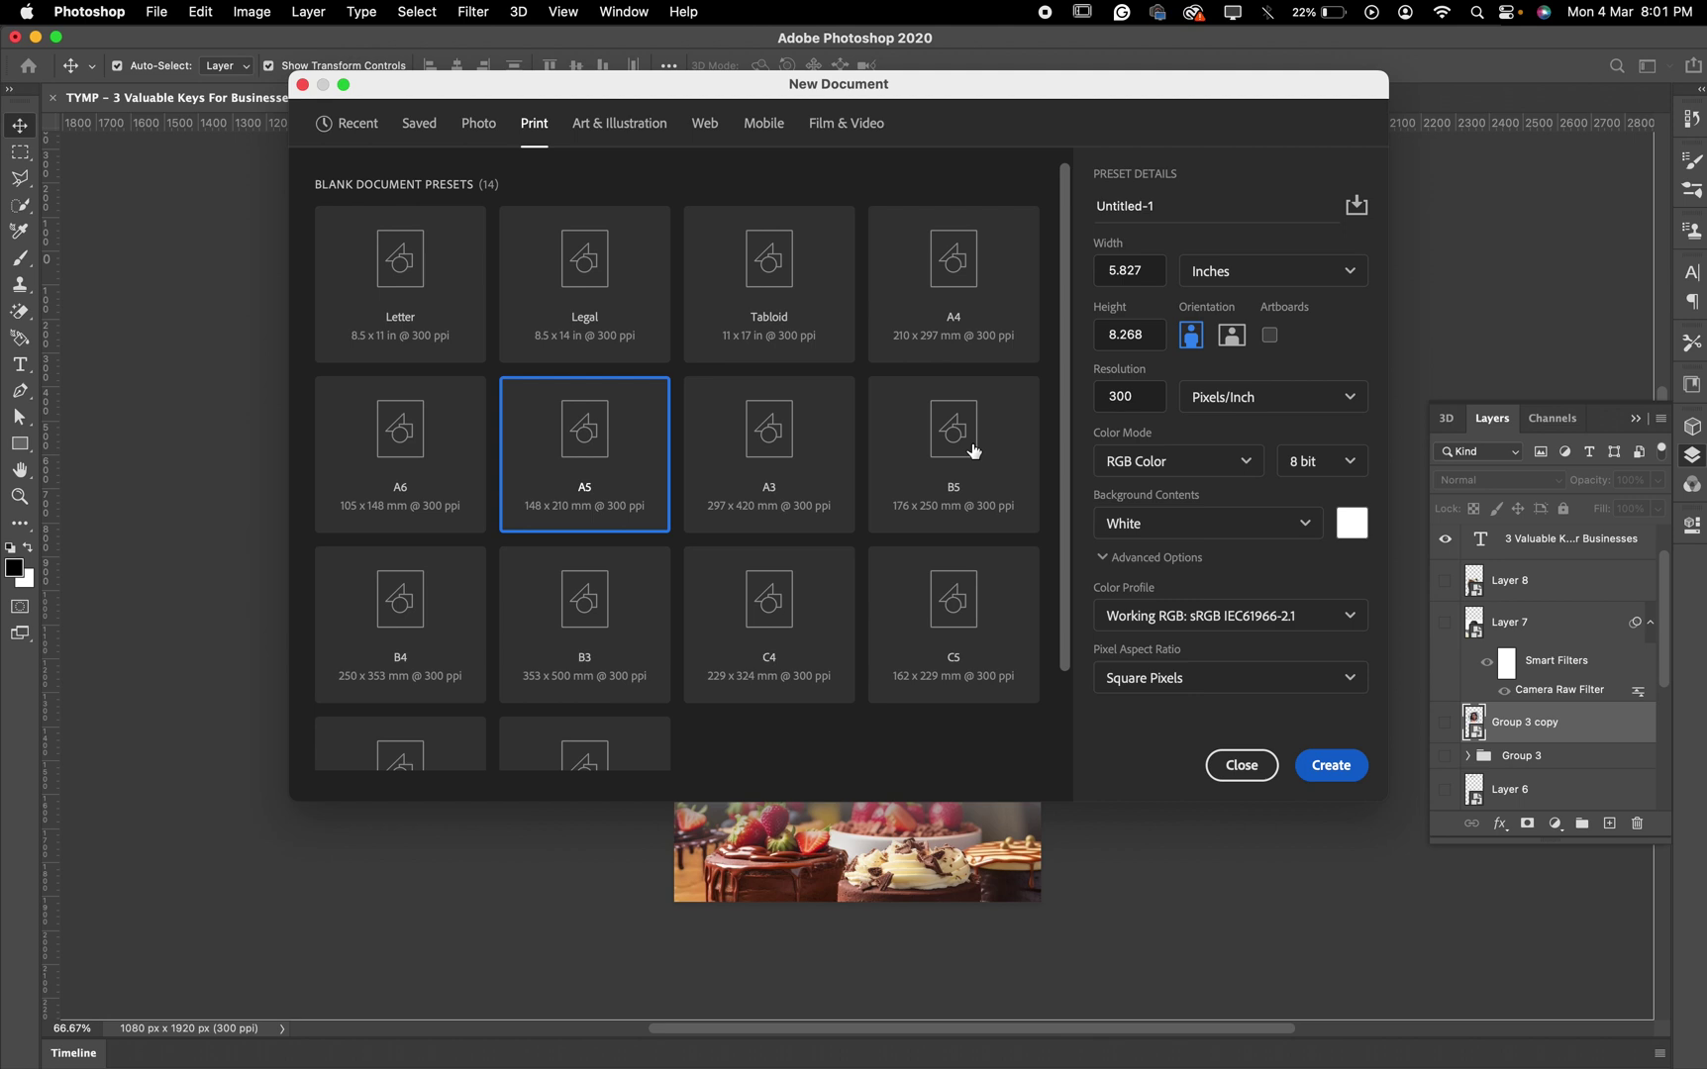
key(Return)
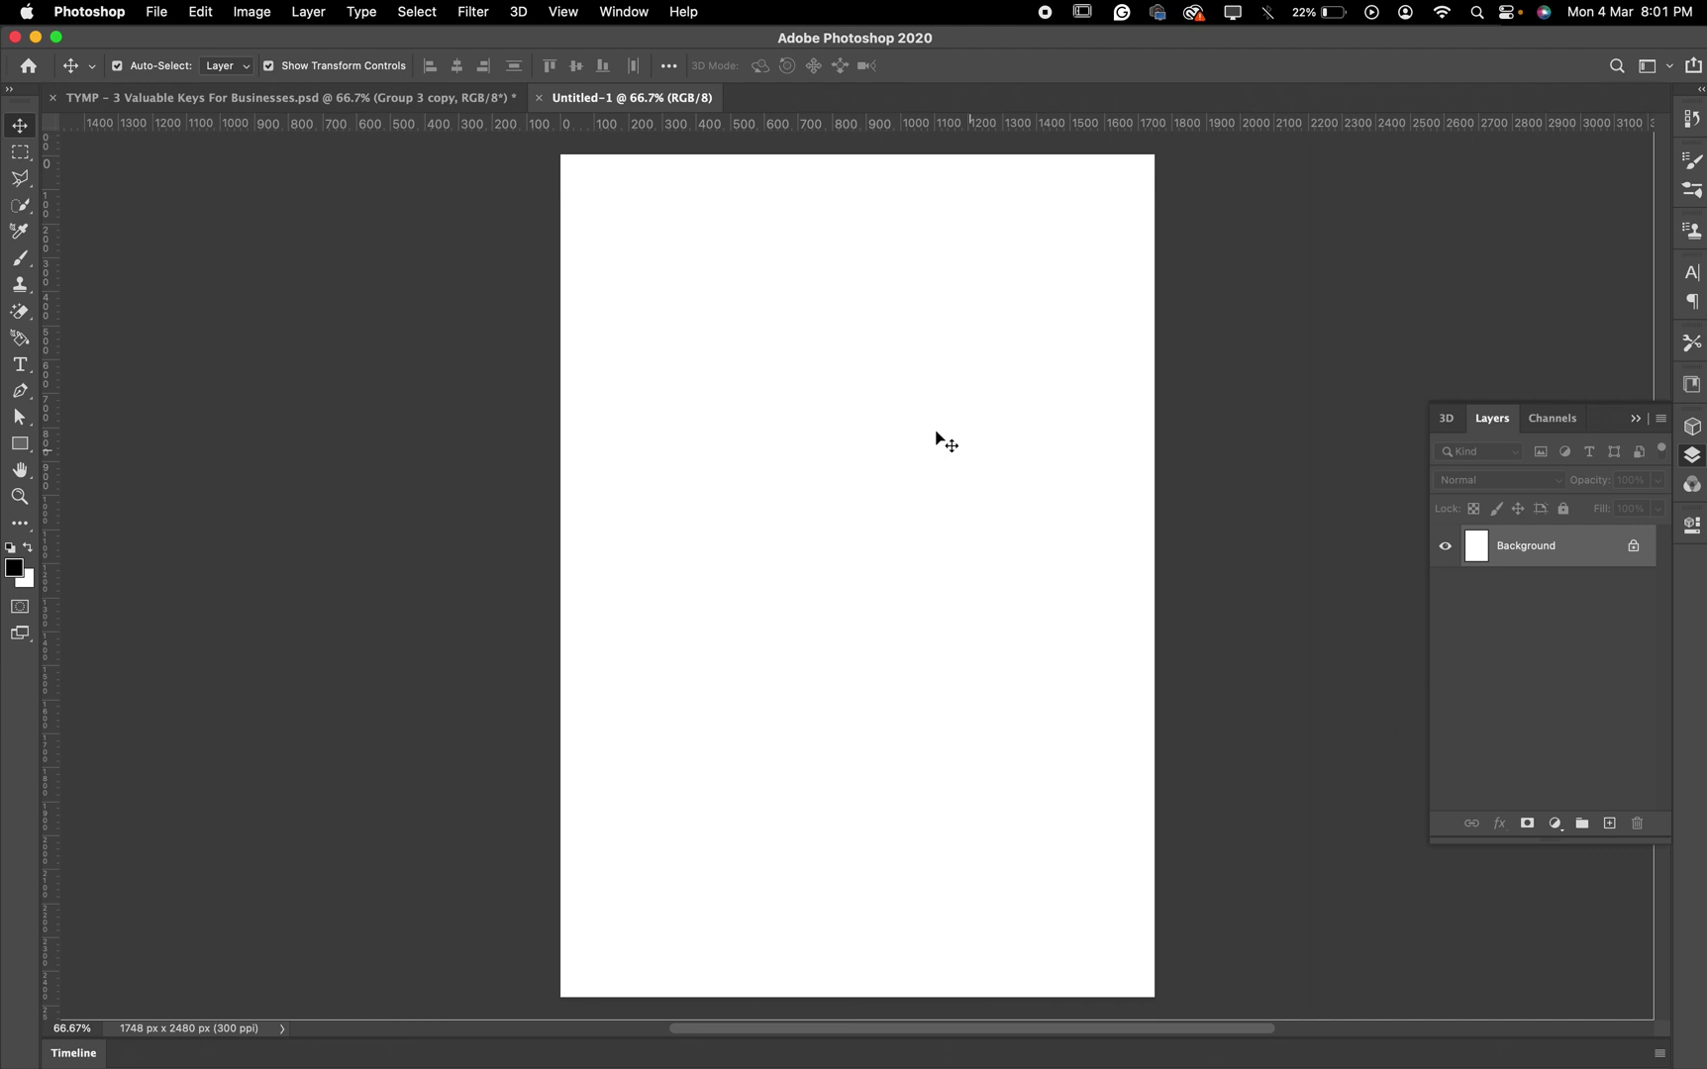
With the Pen tool in Path mode, place anchors forming a straight horizontal path across the page top
click(24, 394)
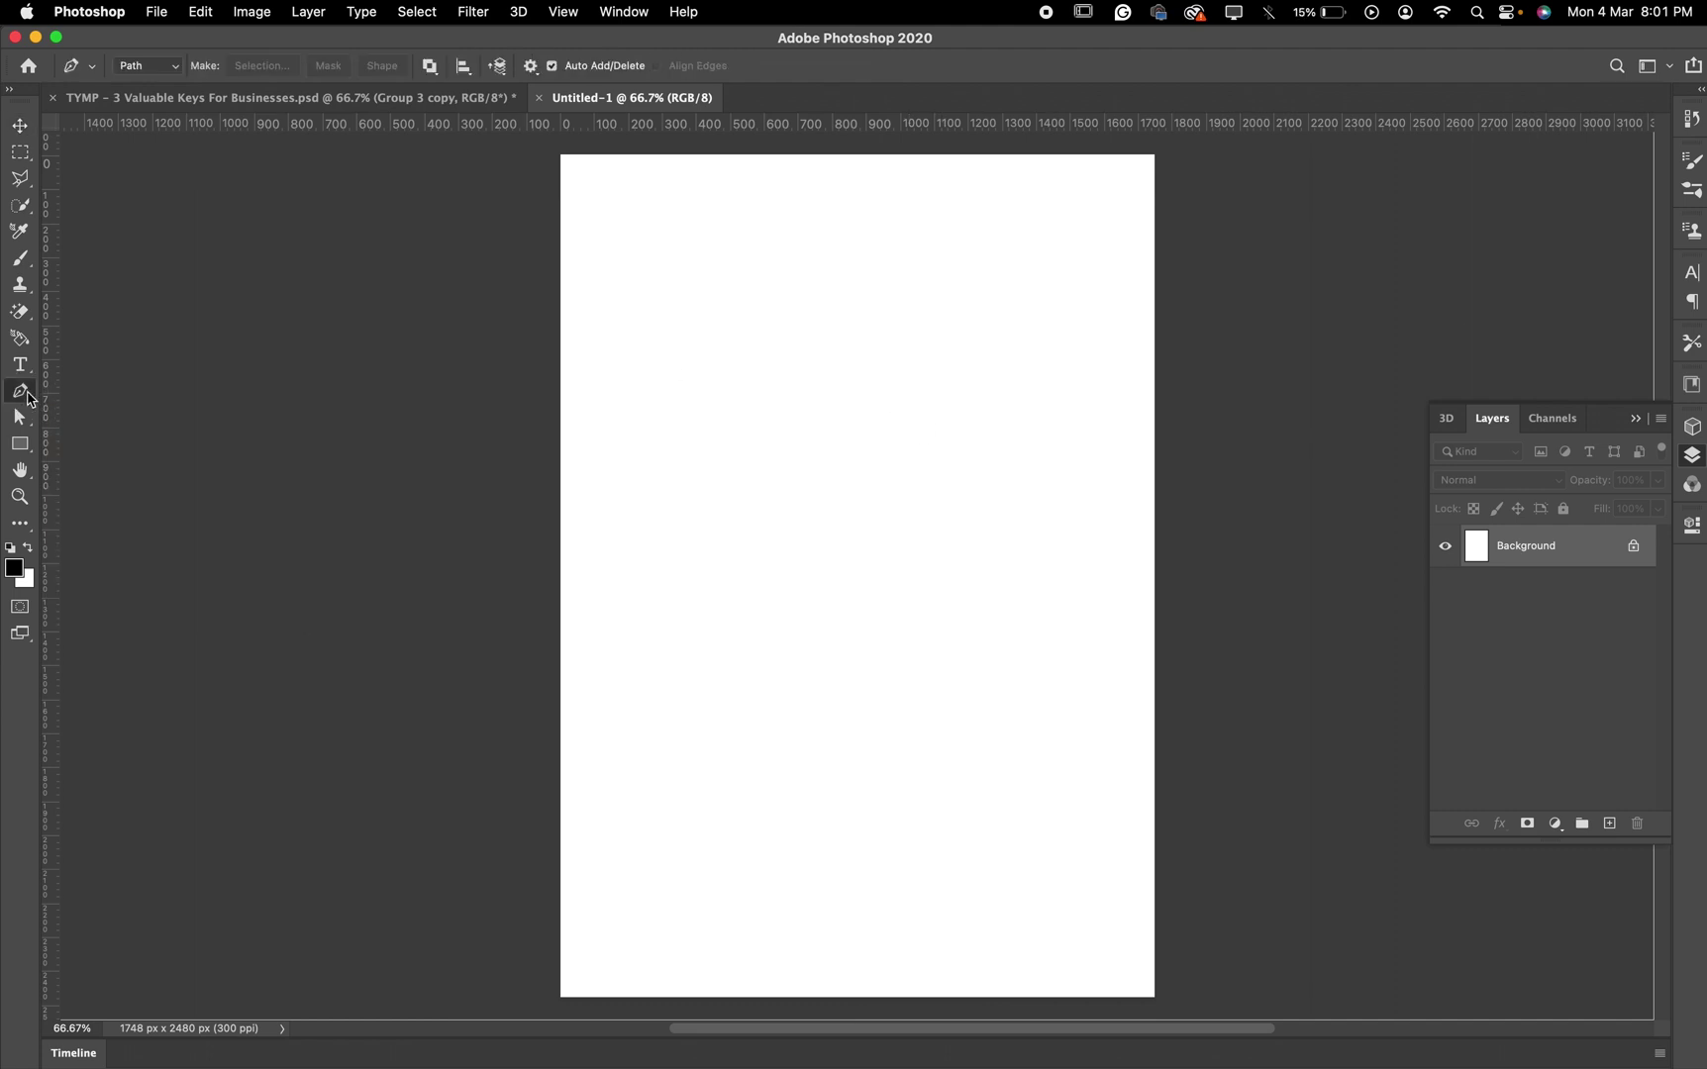
click(583, 189)
click(1129, 189)
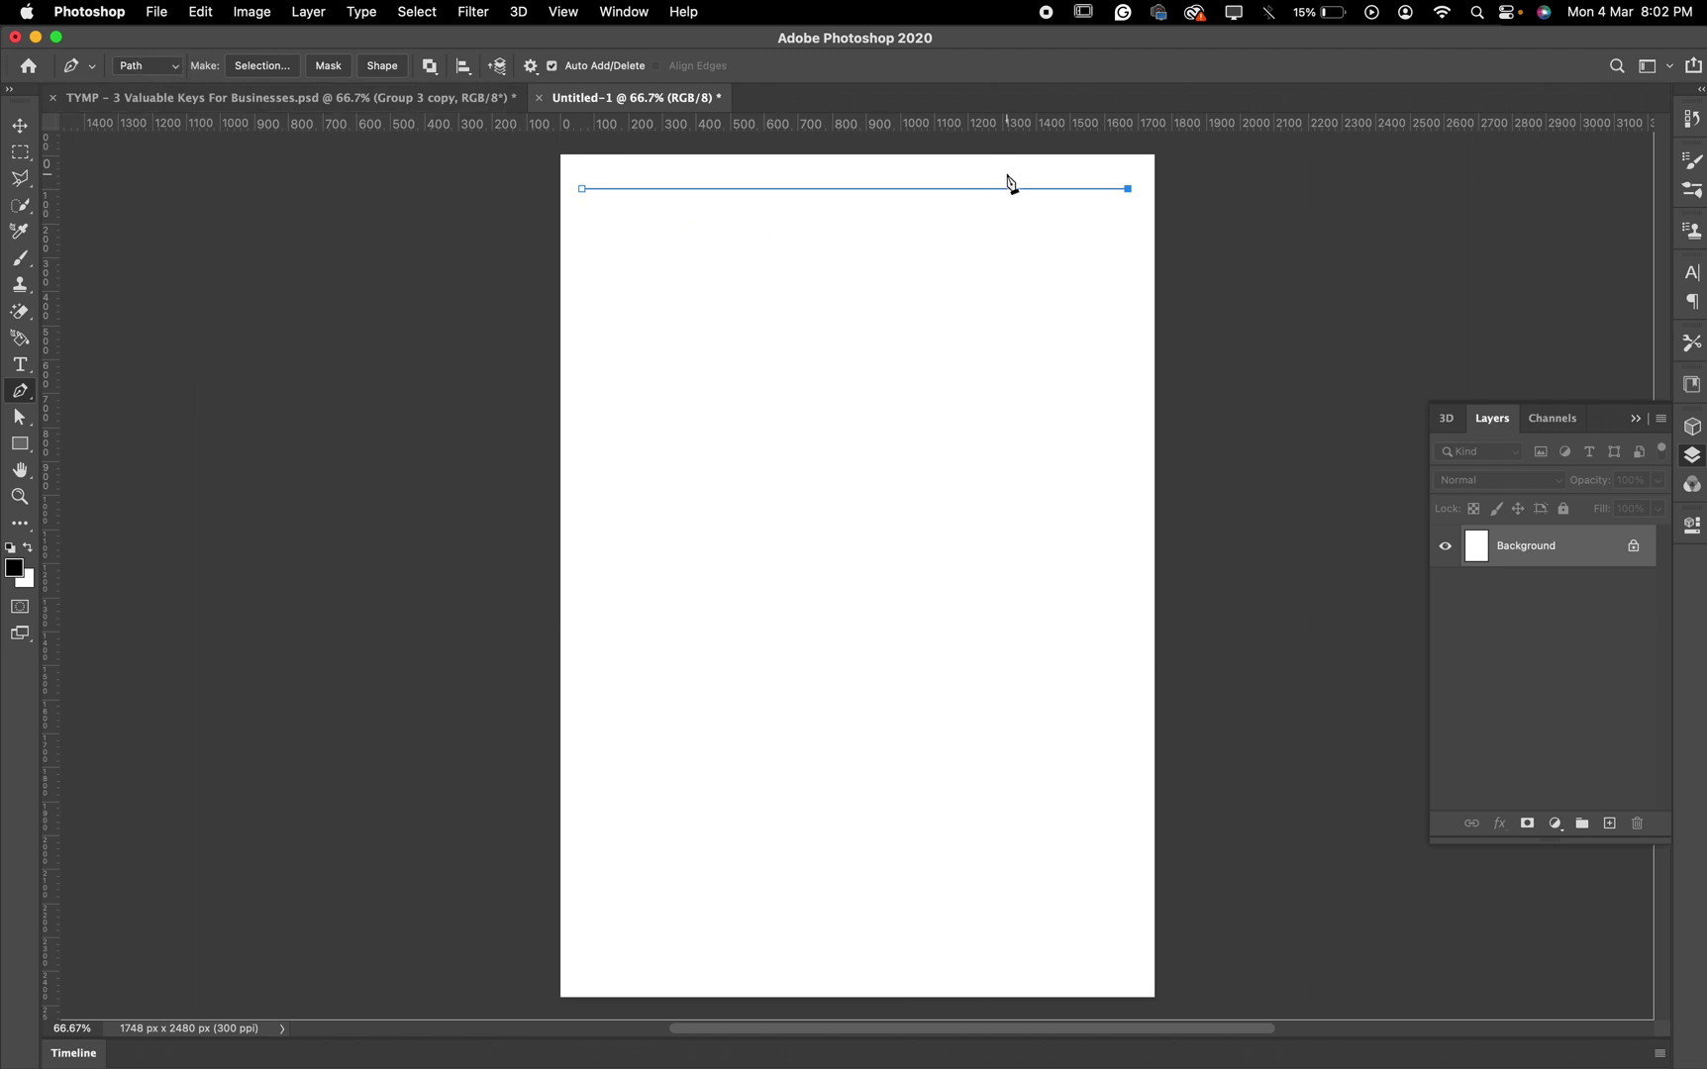
click(655, 188)
scroll(658, 193, up, 5)
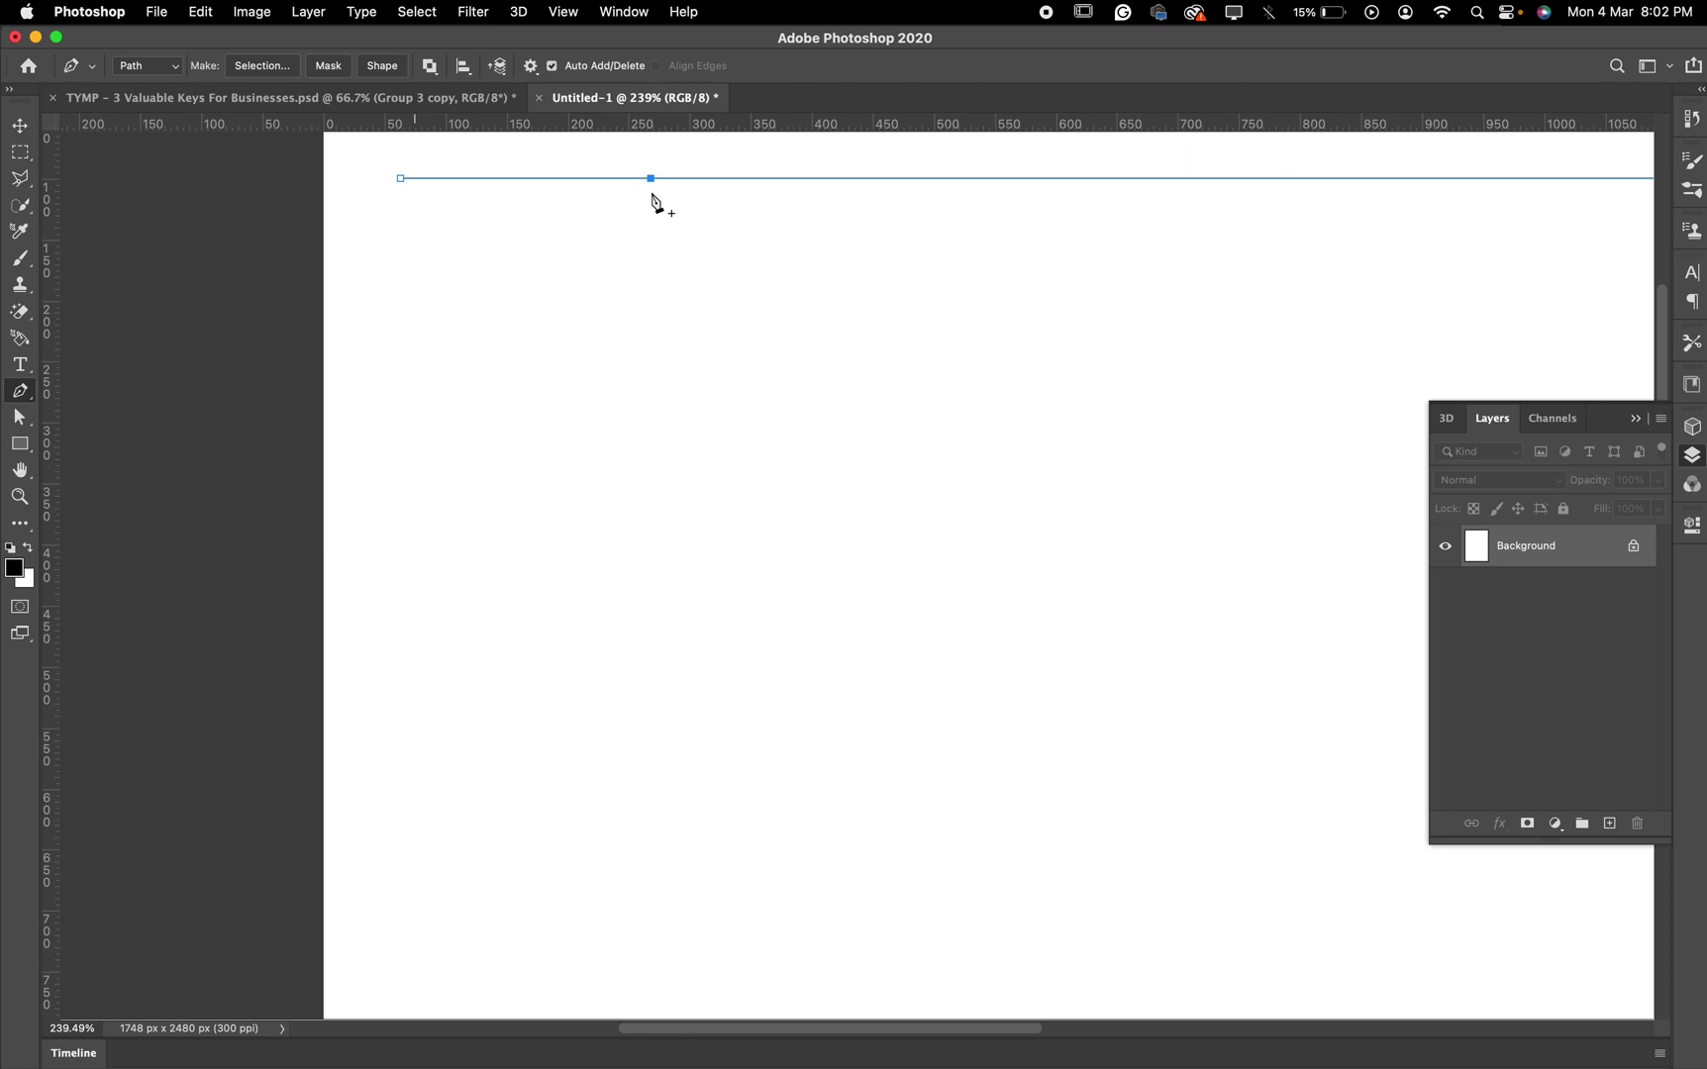
scroll(654, 203, down, 10)
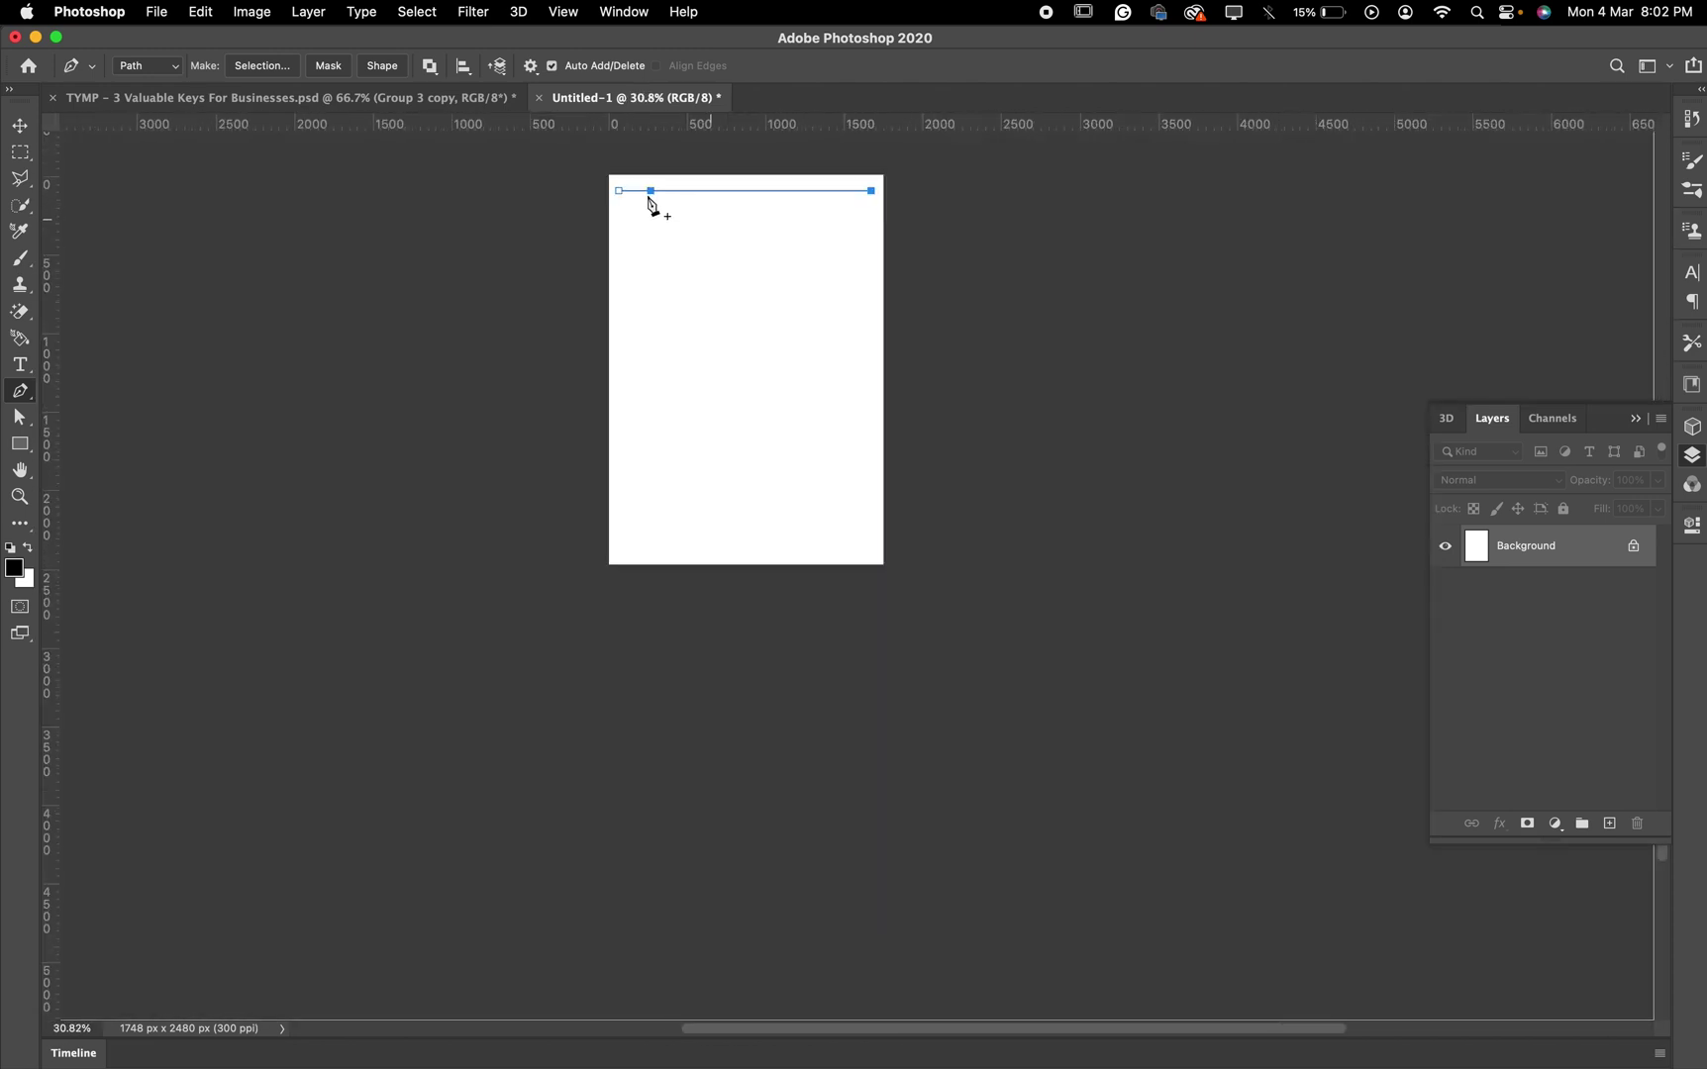
scroll(650, 205, down, 4)
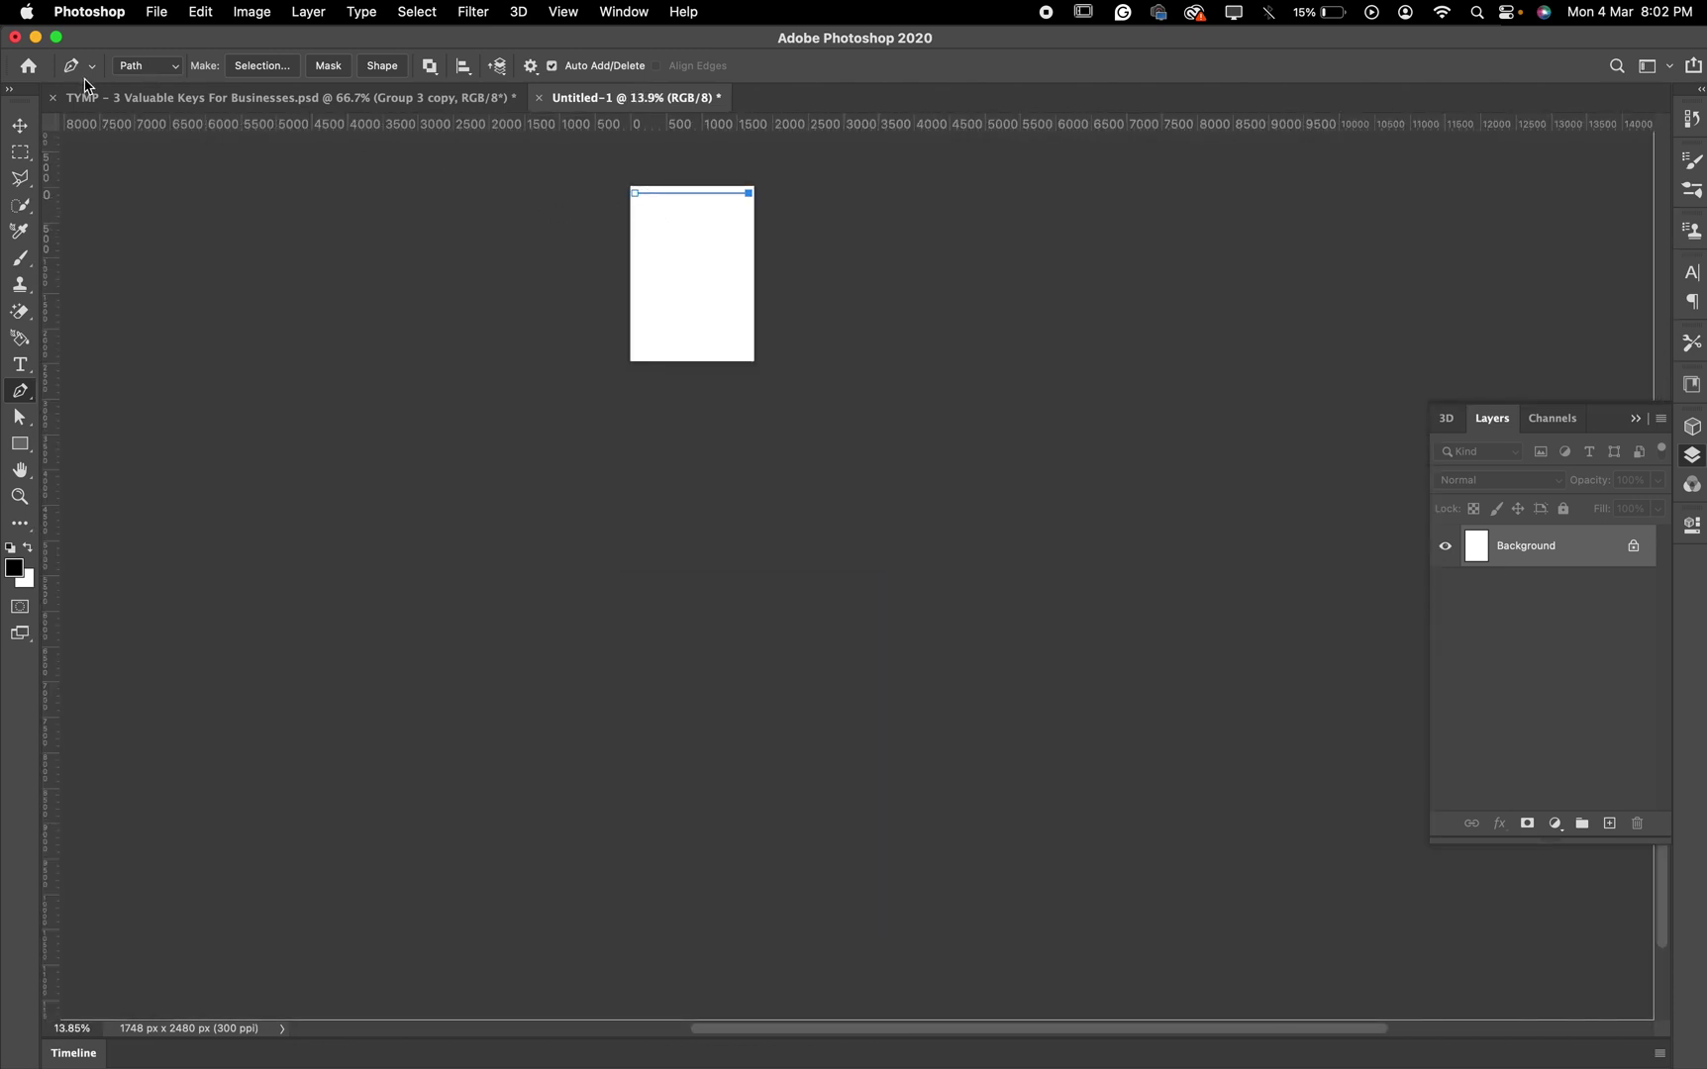
scroll(792, 279, up, 1)
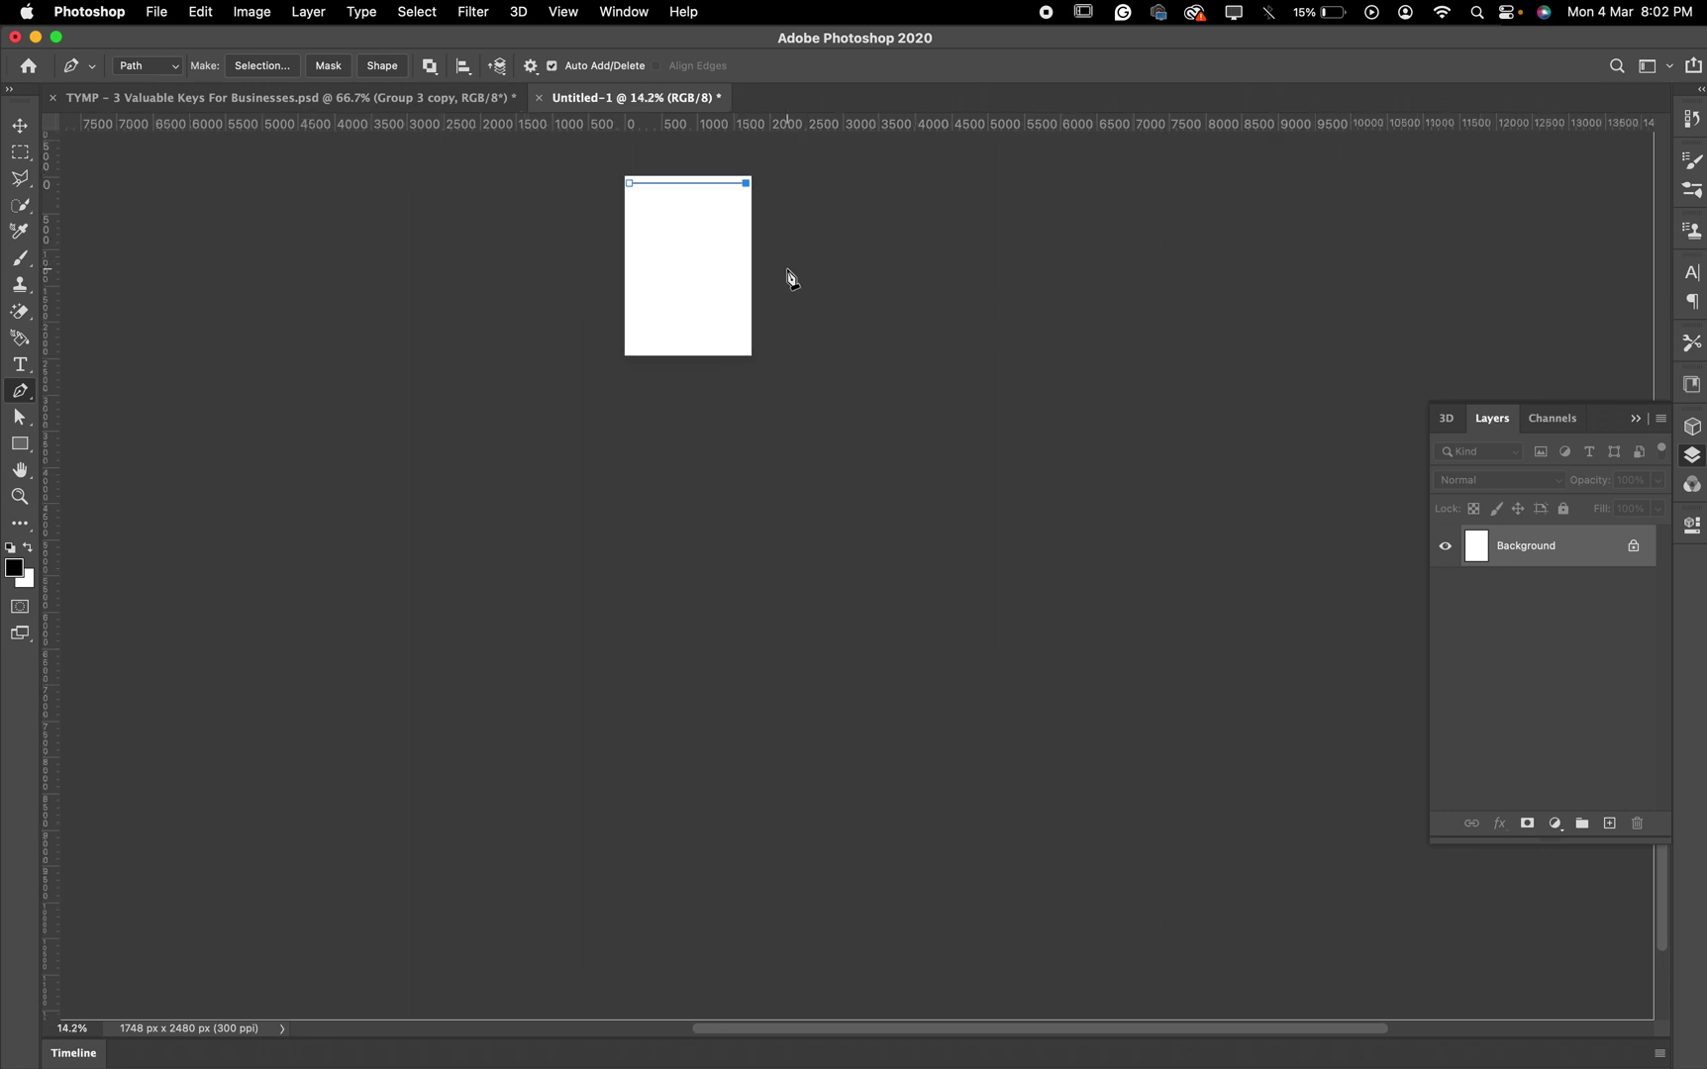
scroll(792, 279, up, 5)
scroll(787, 272, down, 1)
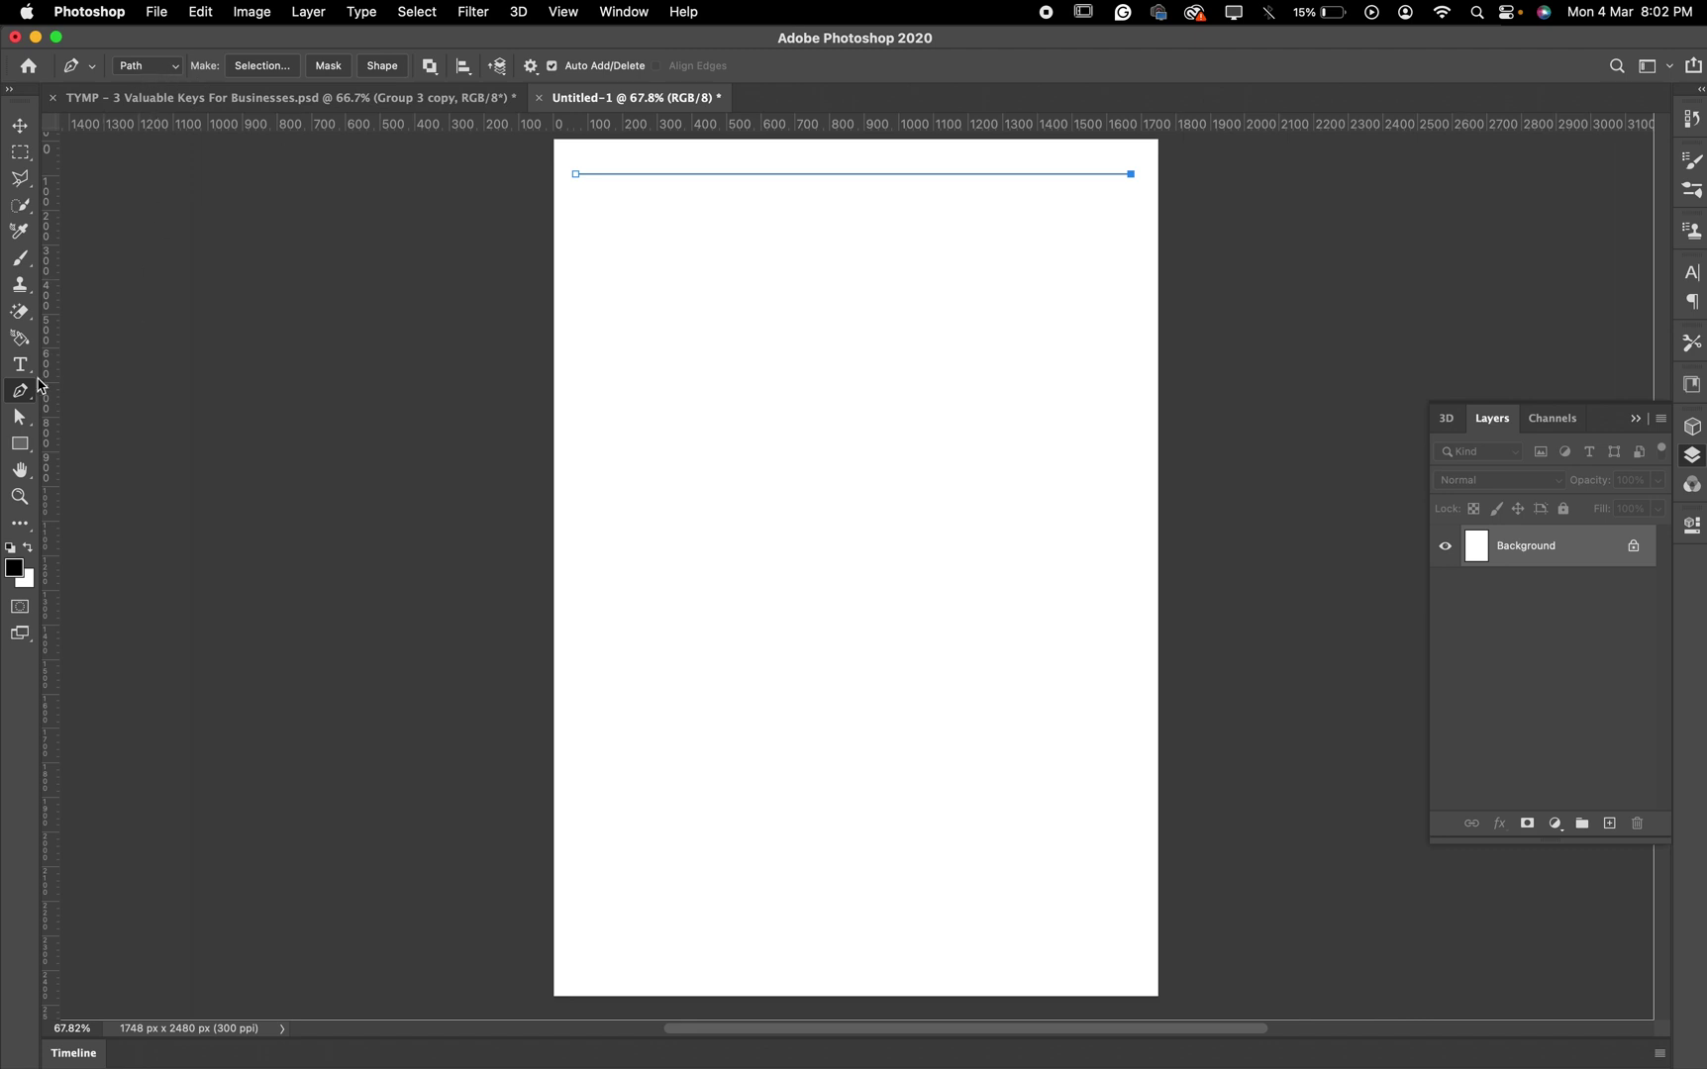
Switch the Pen to Shape mode and draw a horizontal line shape across the page top
click(134, 66)
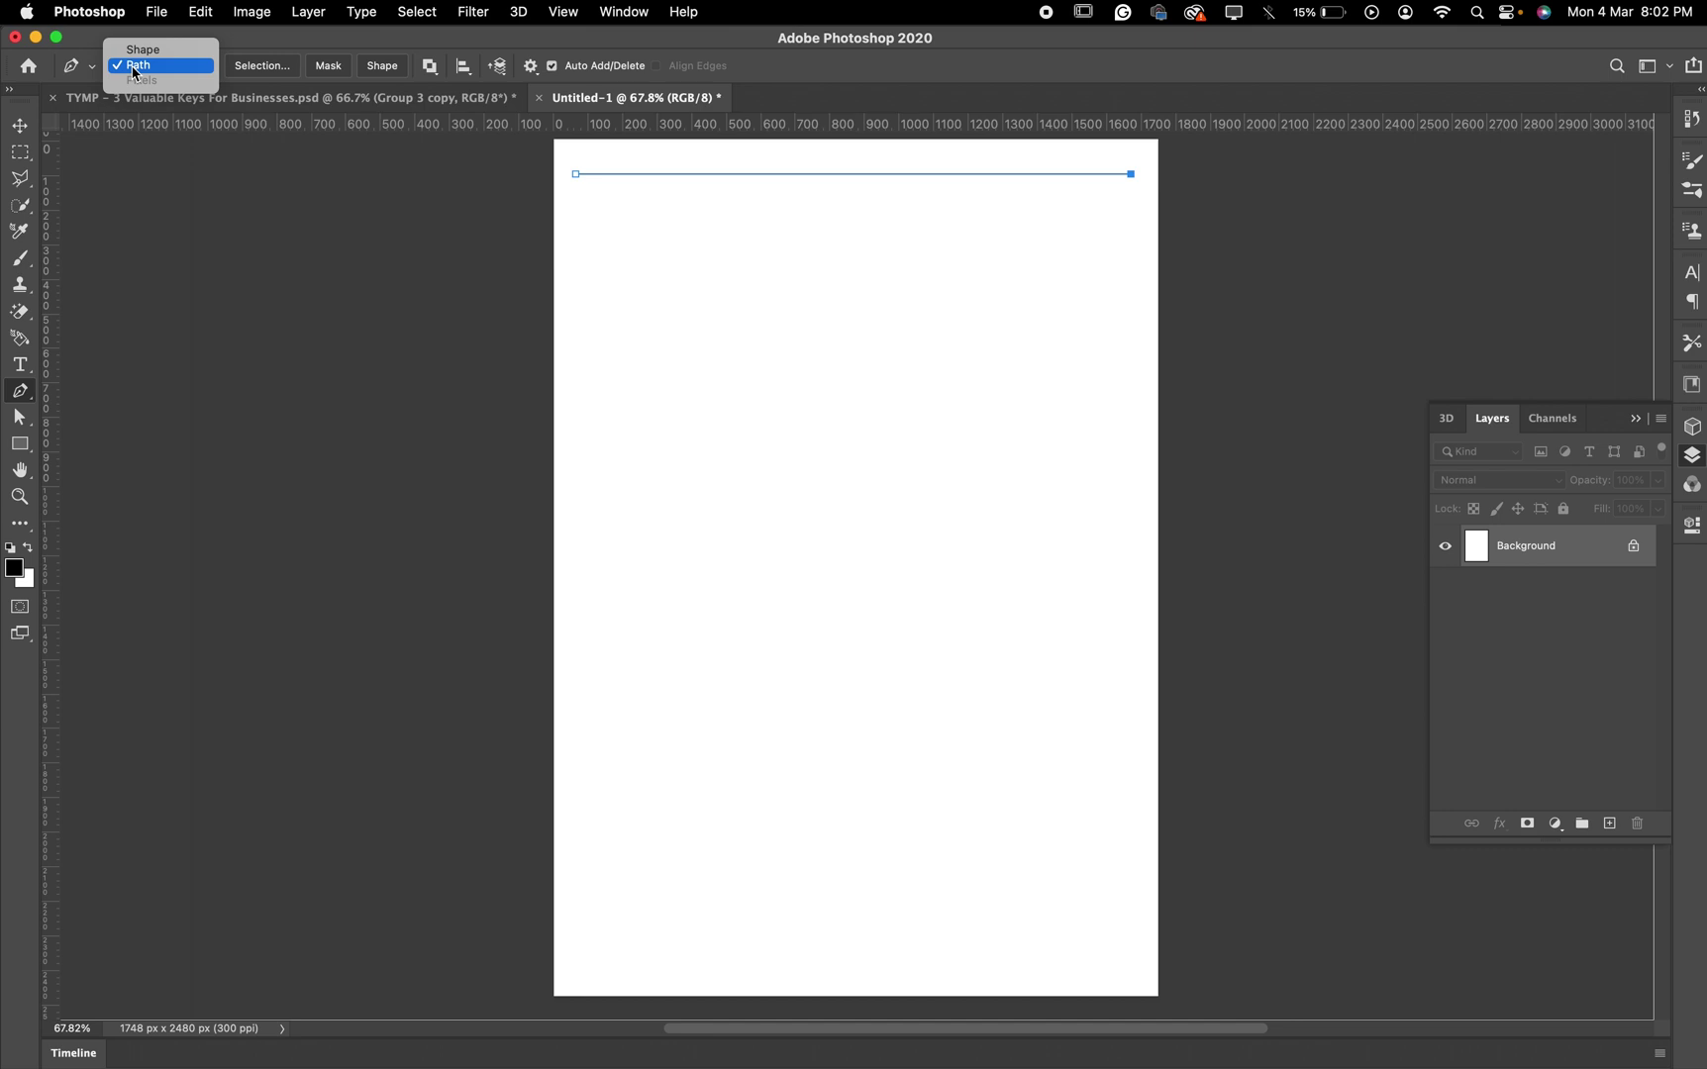
click(139, 66)
click(141, 67)
click(142, 50)
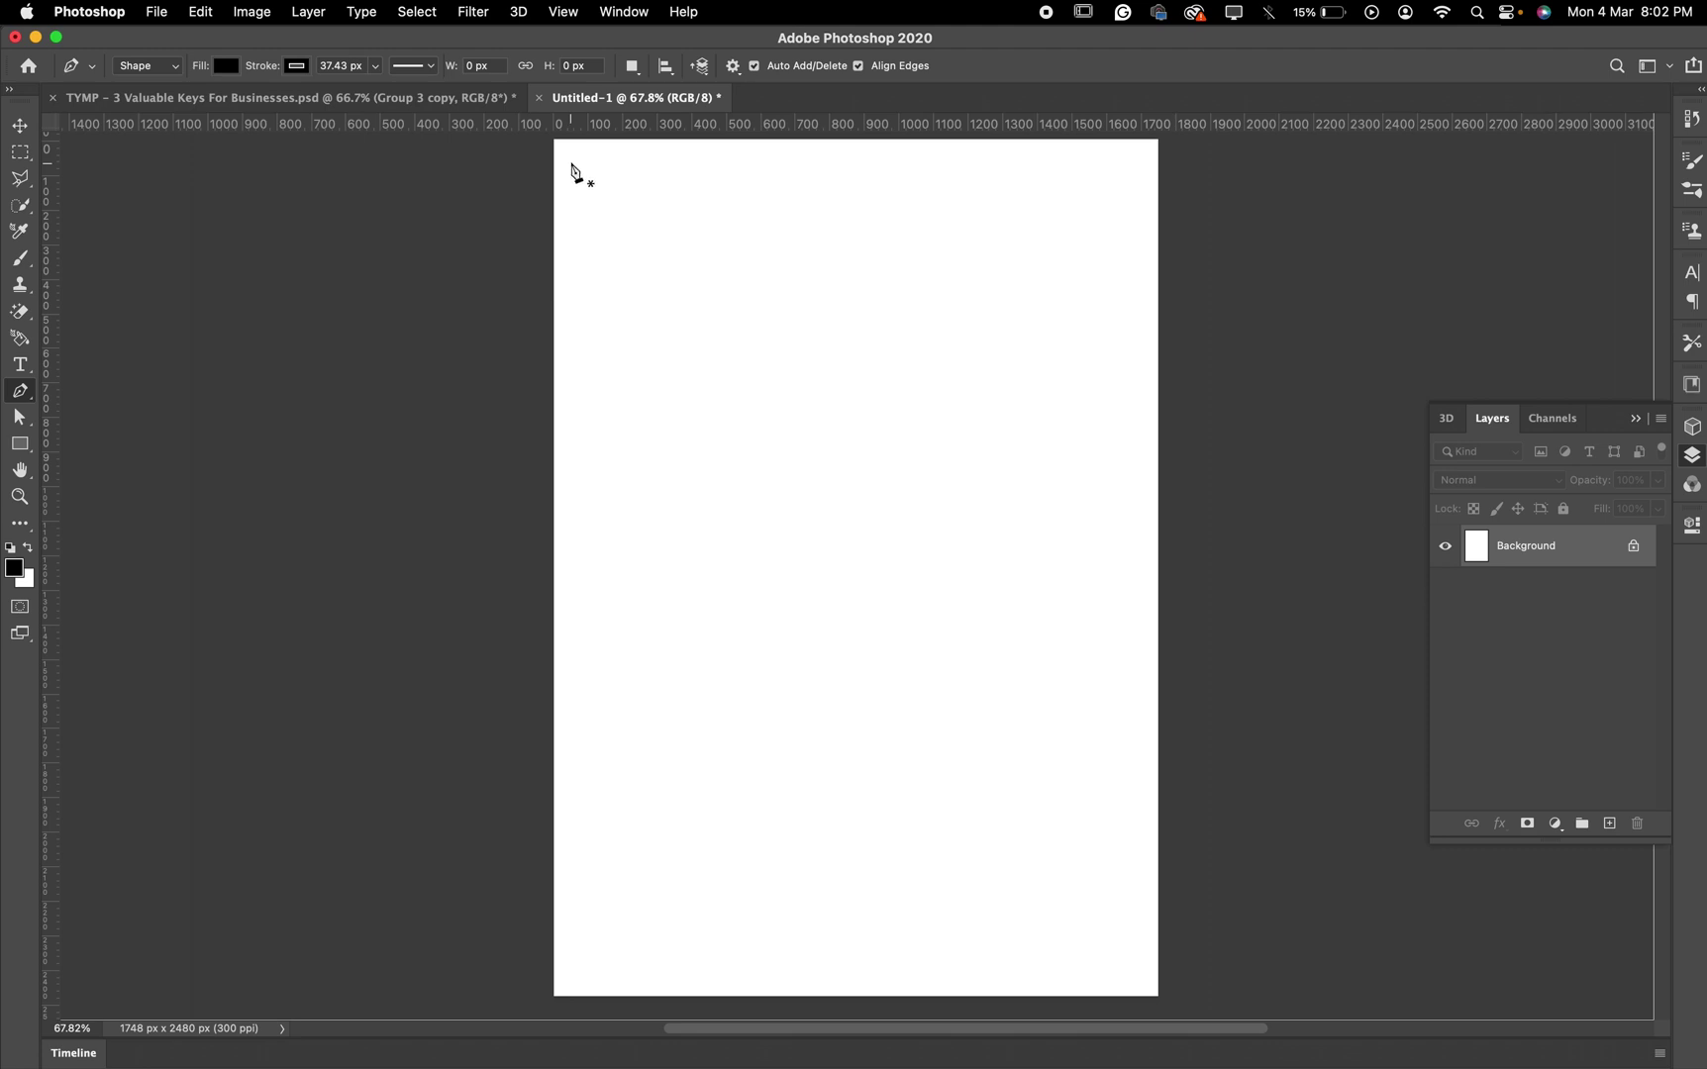
click(573, 162)
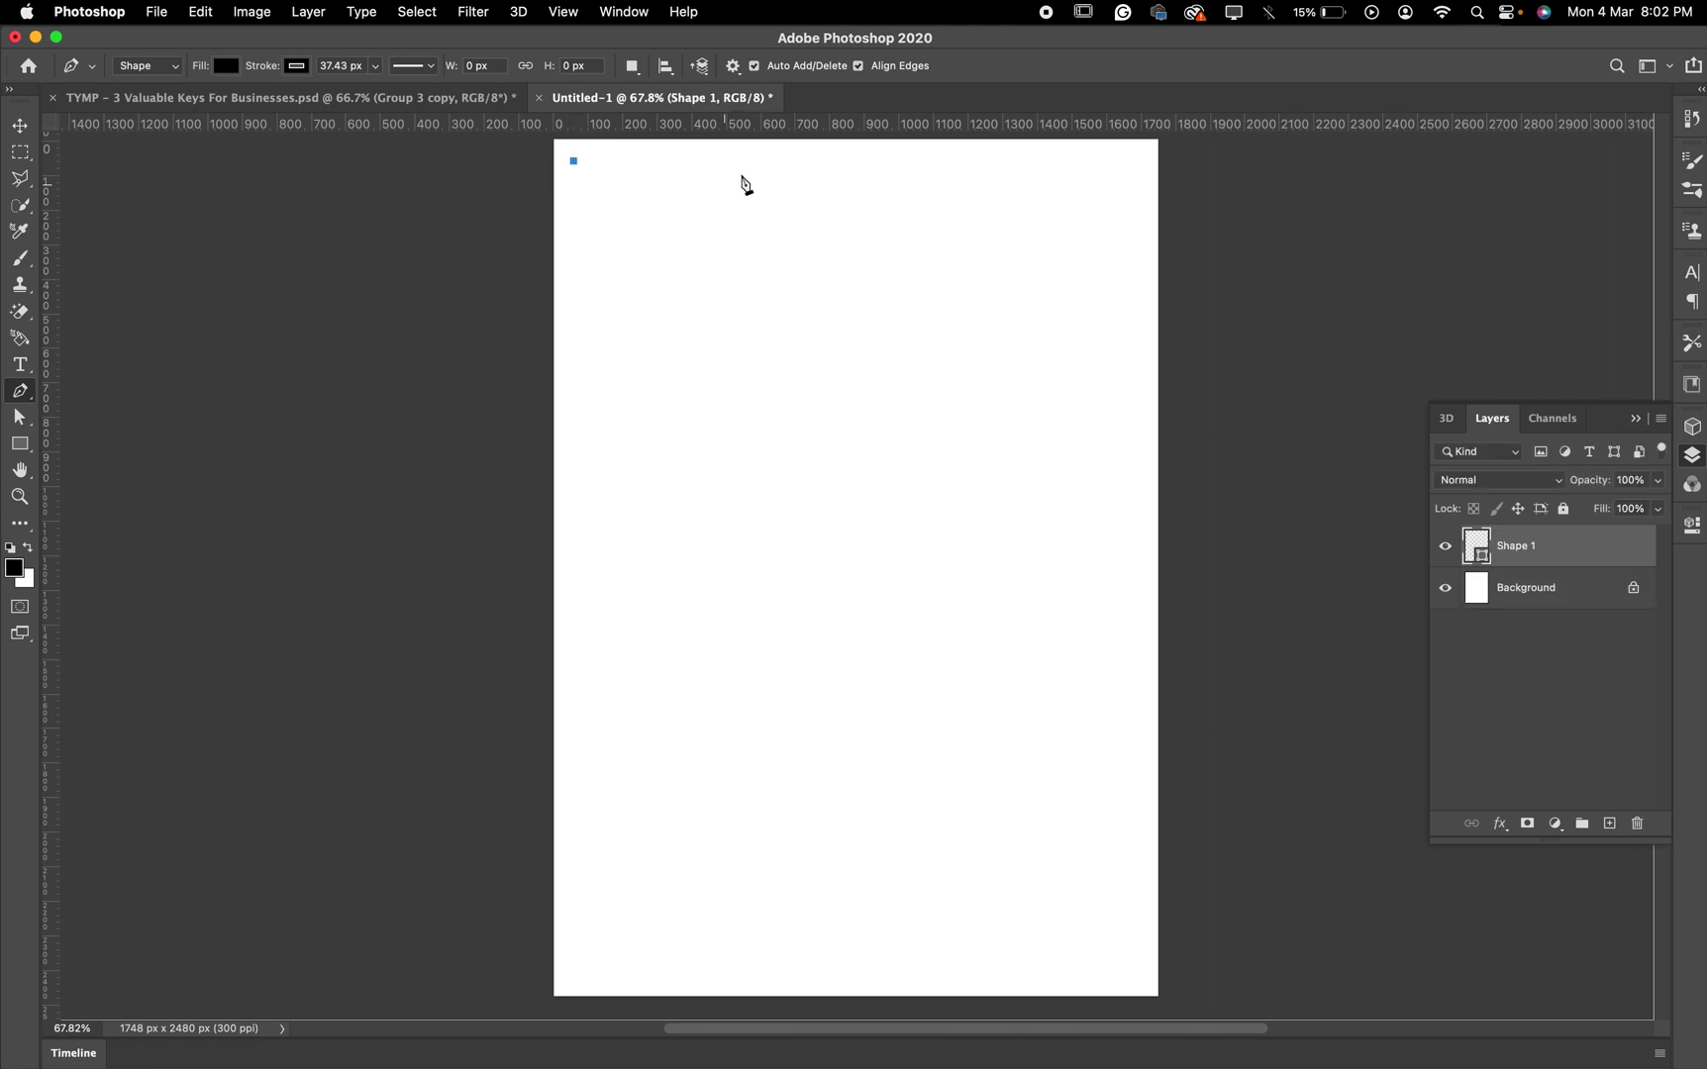
click(1132, 161)
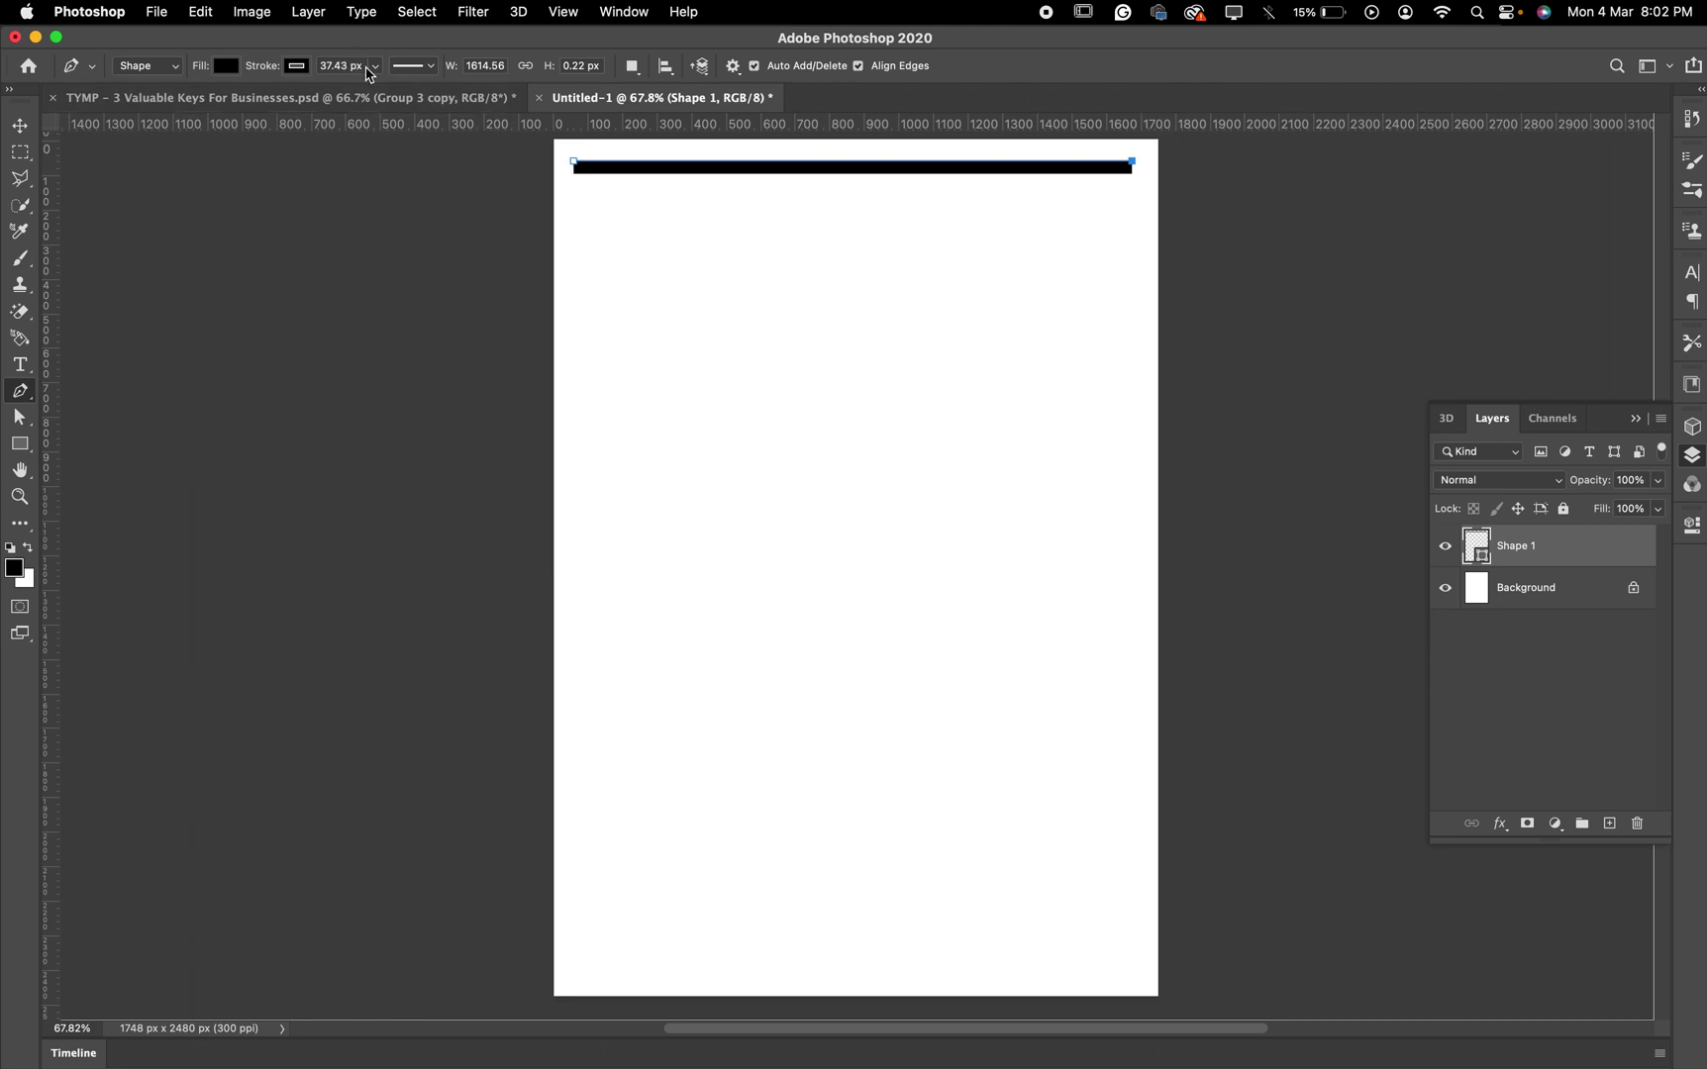
Set the line's stroke width to 5 px and remove the extra anchor point
click(365, 68)
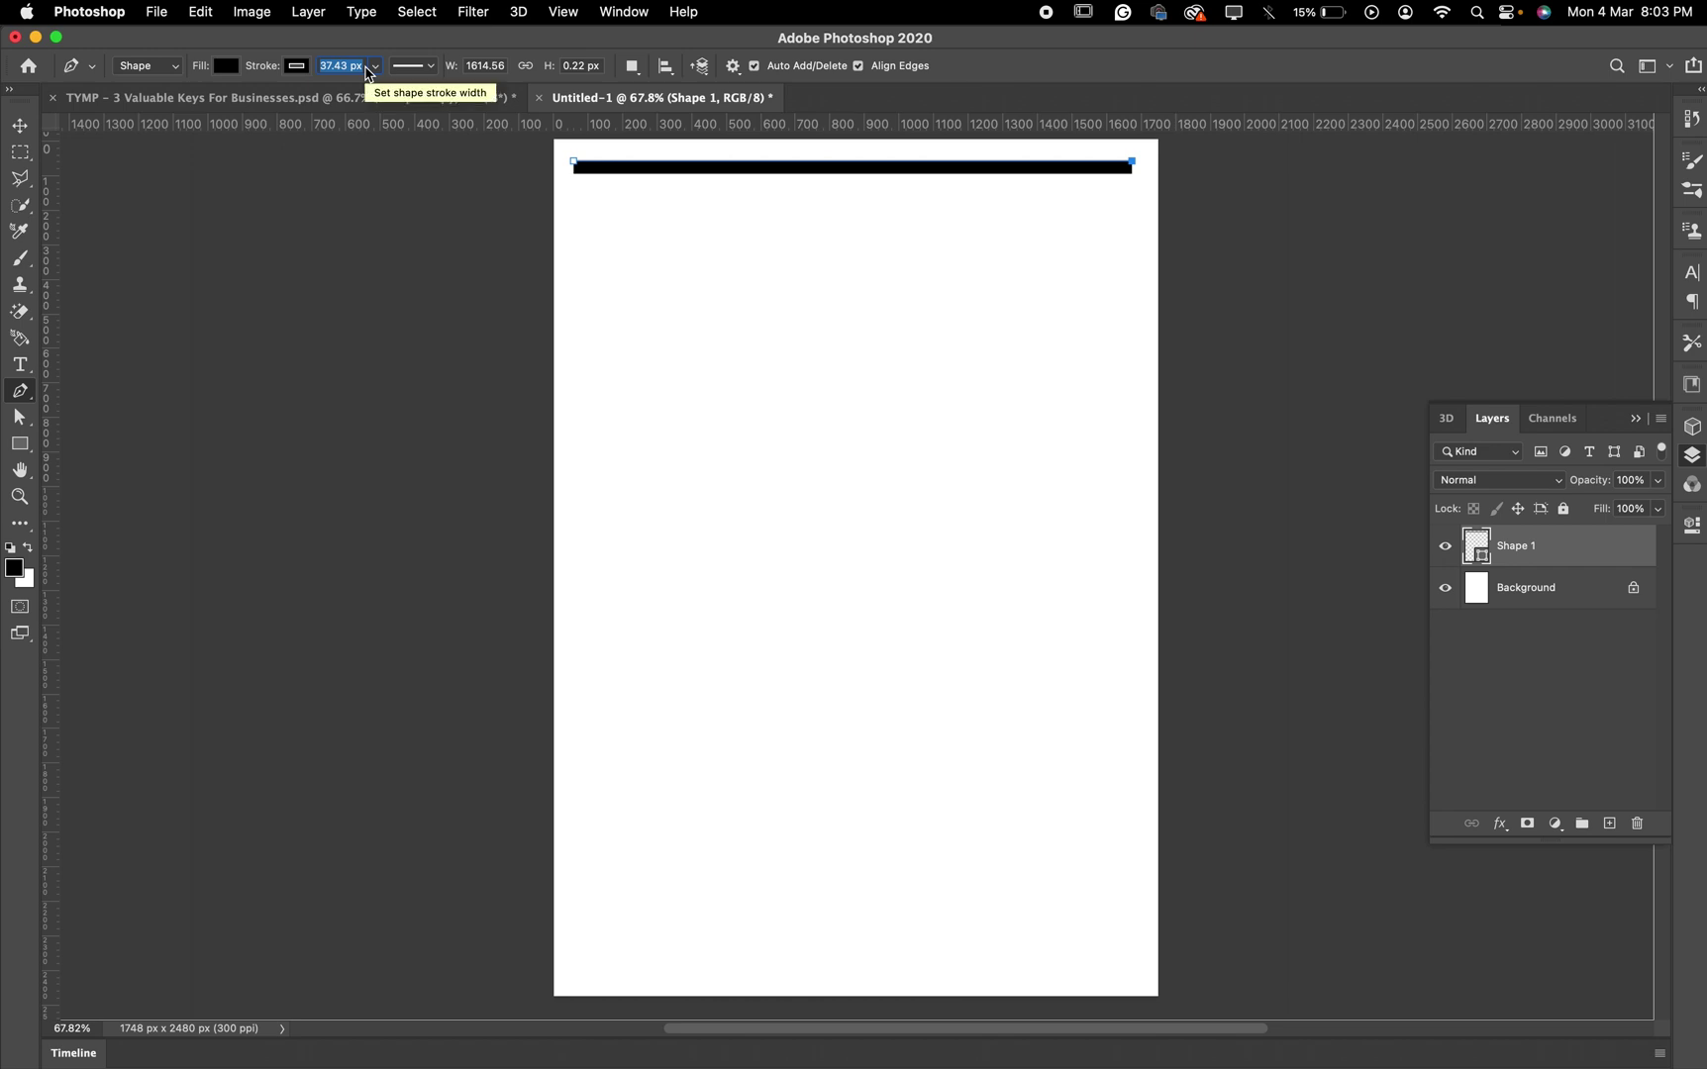
text(5)
key(Return)
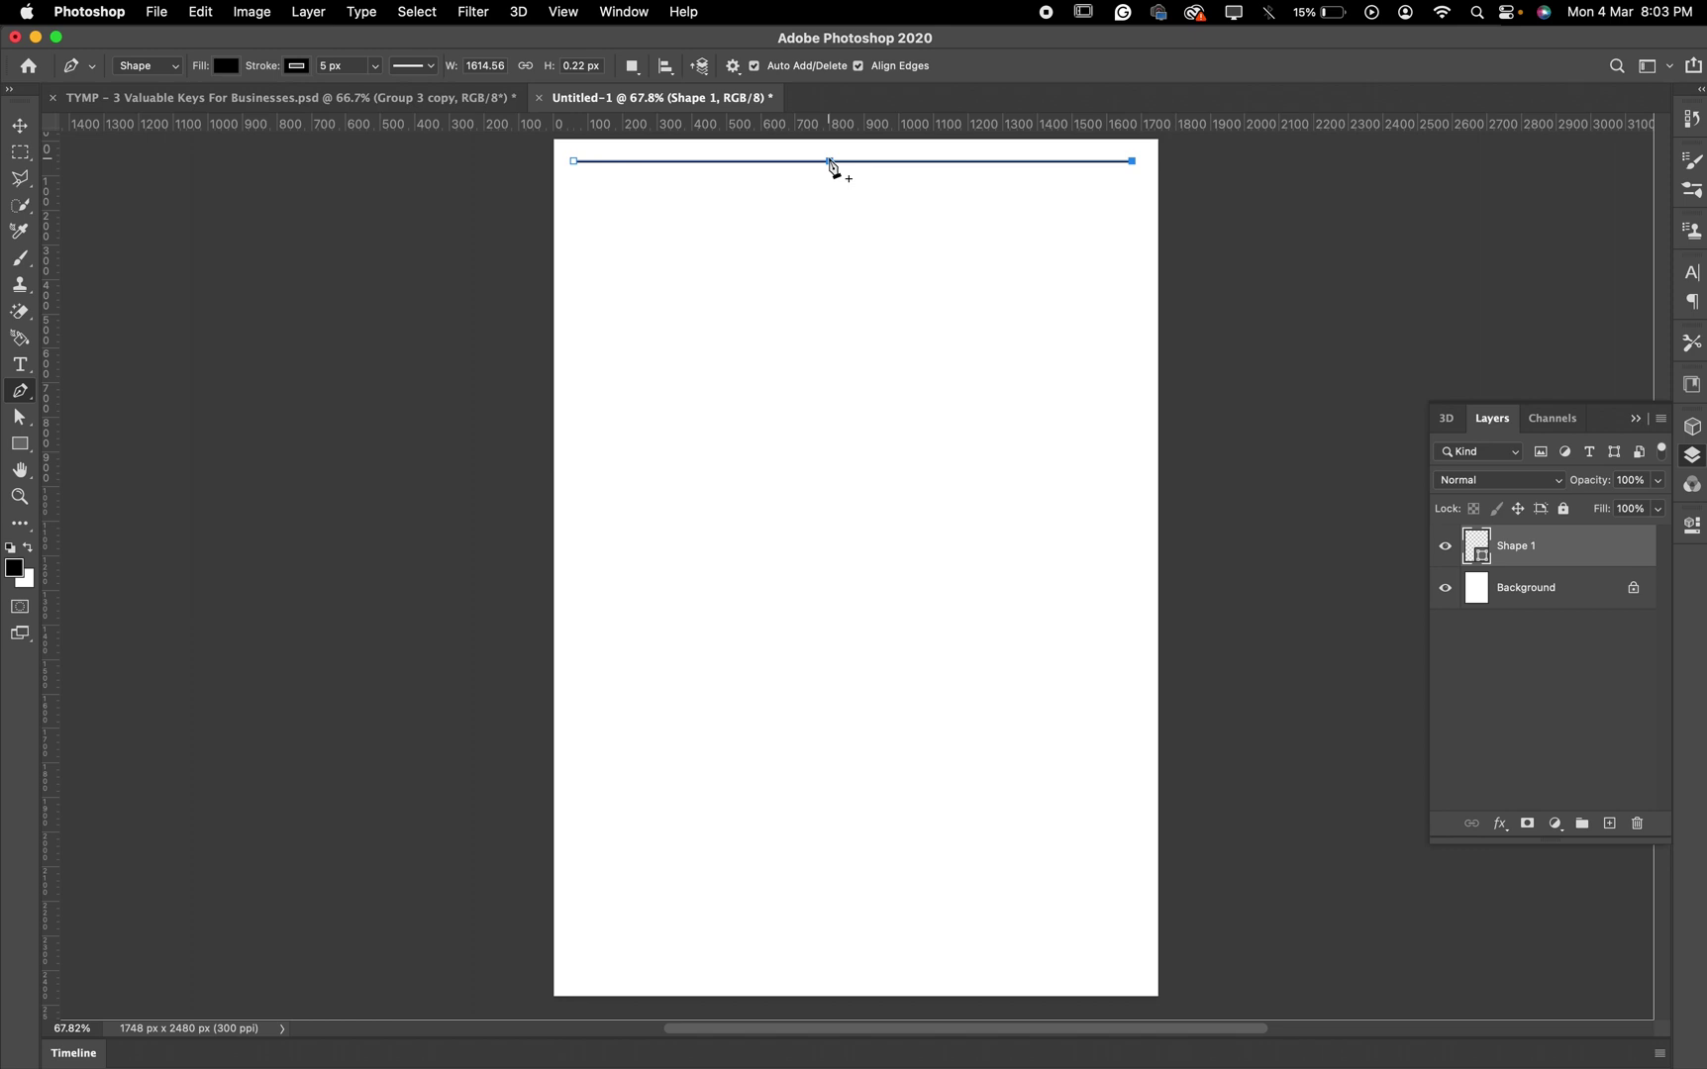
click(628, 160)
Try a 10 px stroke on the line, then settle back on 5 px
click(346, 68)
text(10)
key(Return)
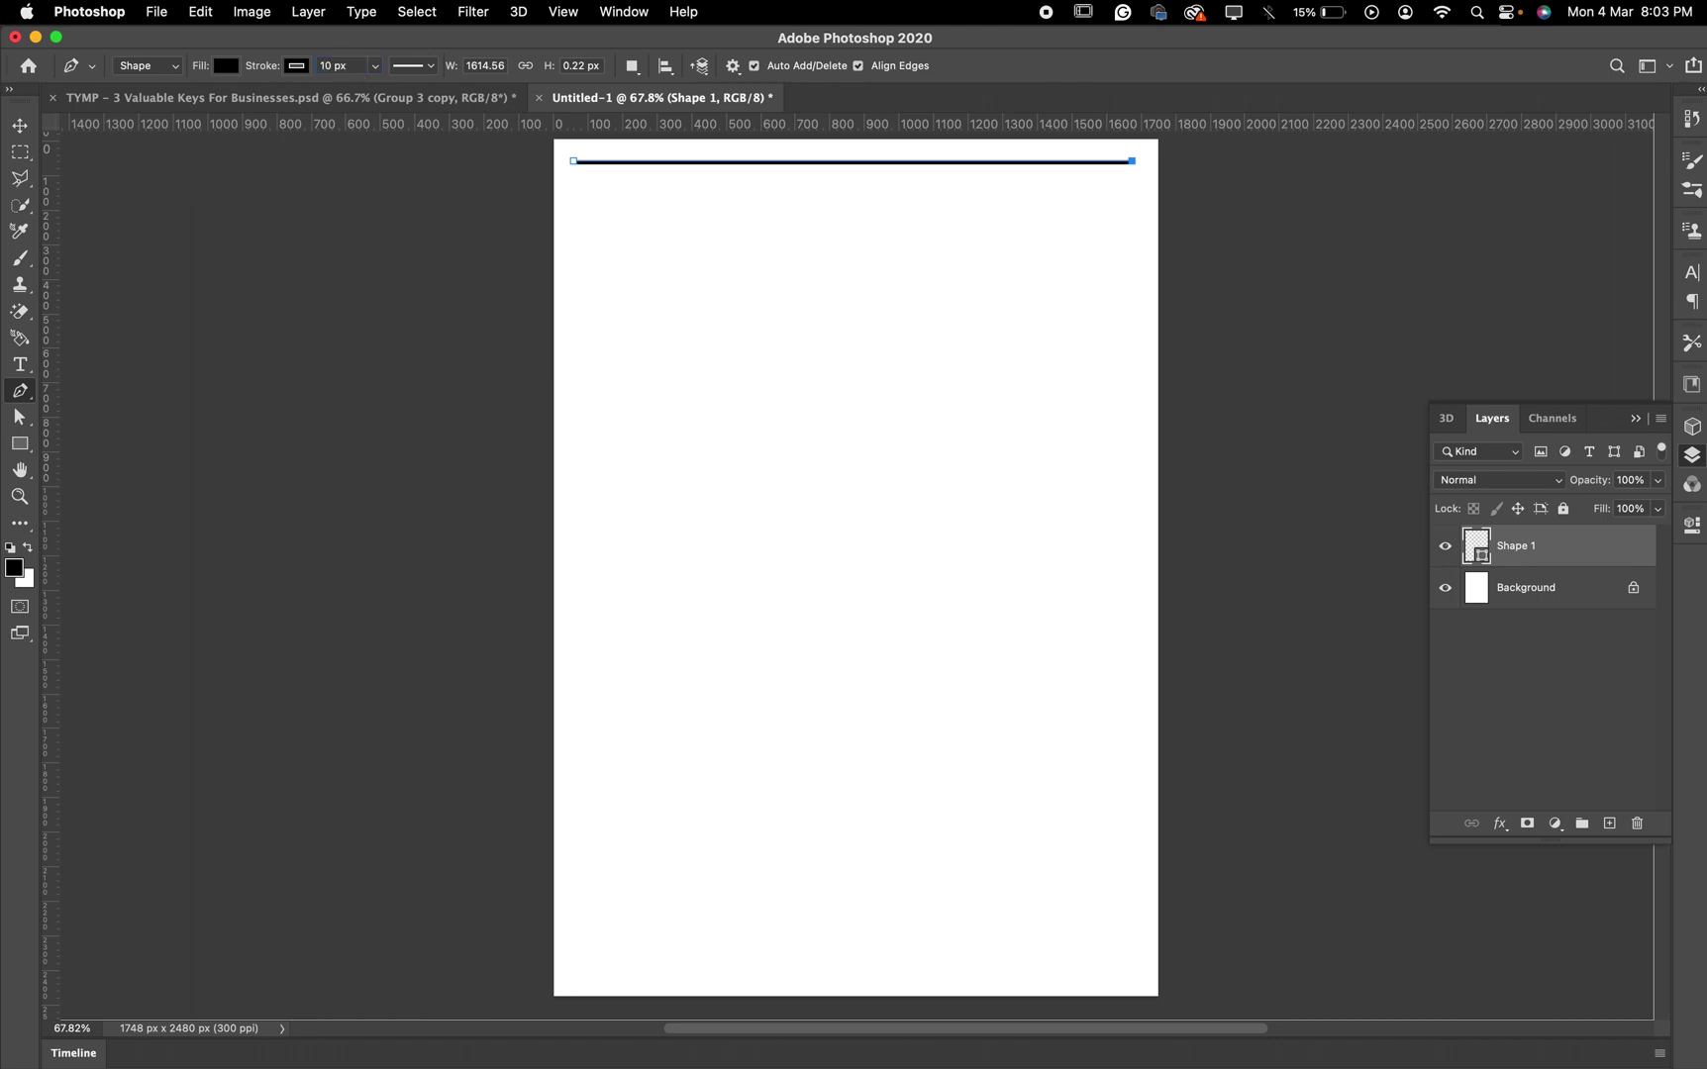
click(347, 67)
text(5)
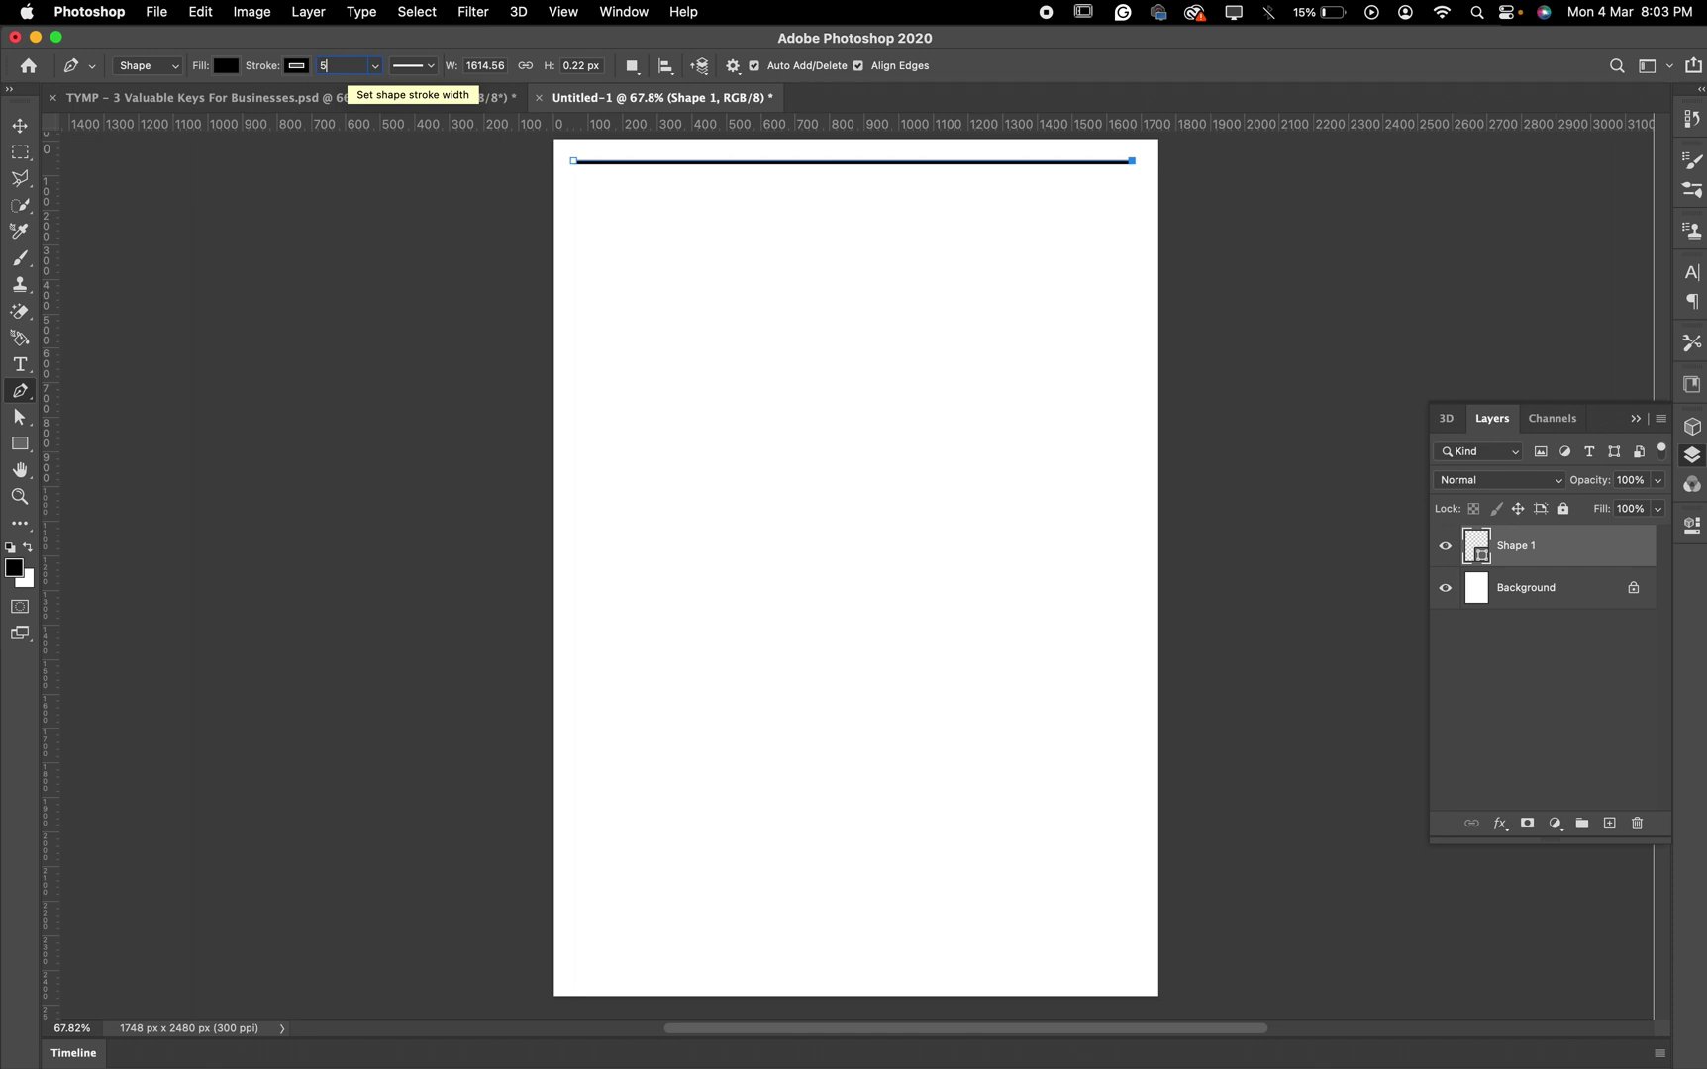
key(Return)
key(v)
scroll(782, 163, up, 5)
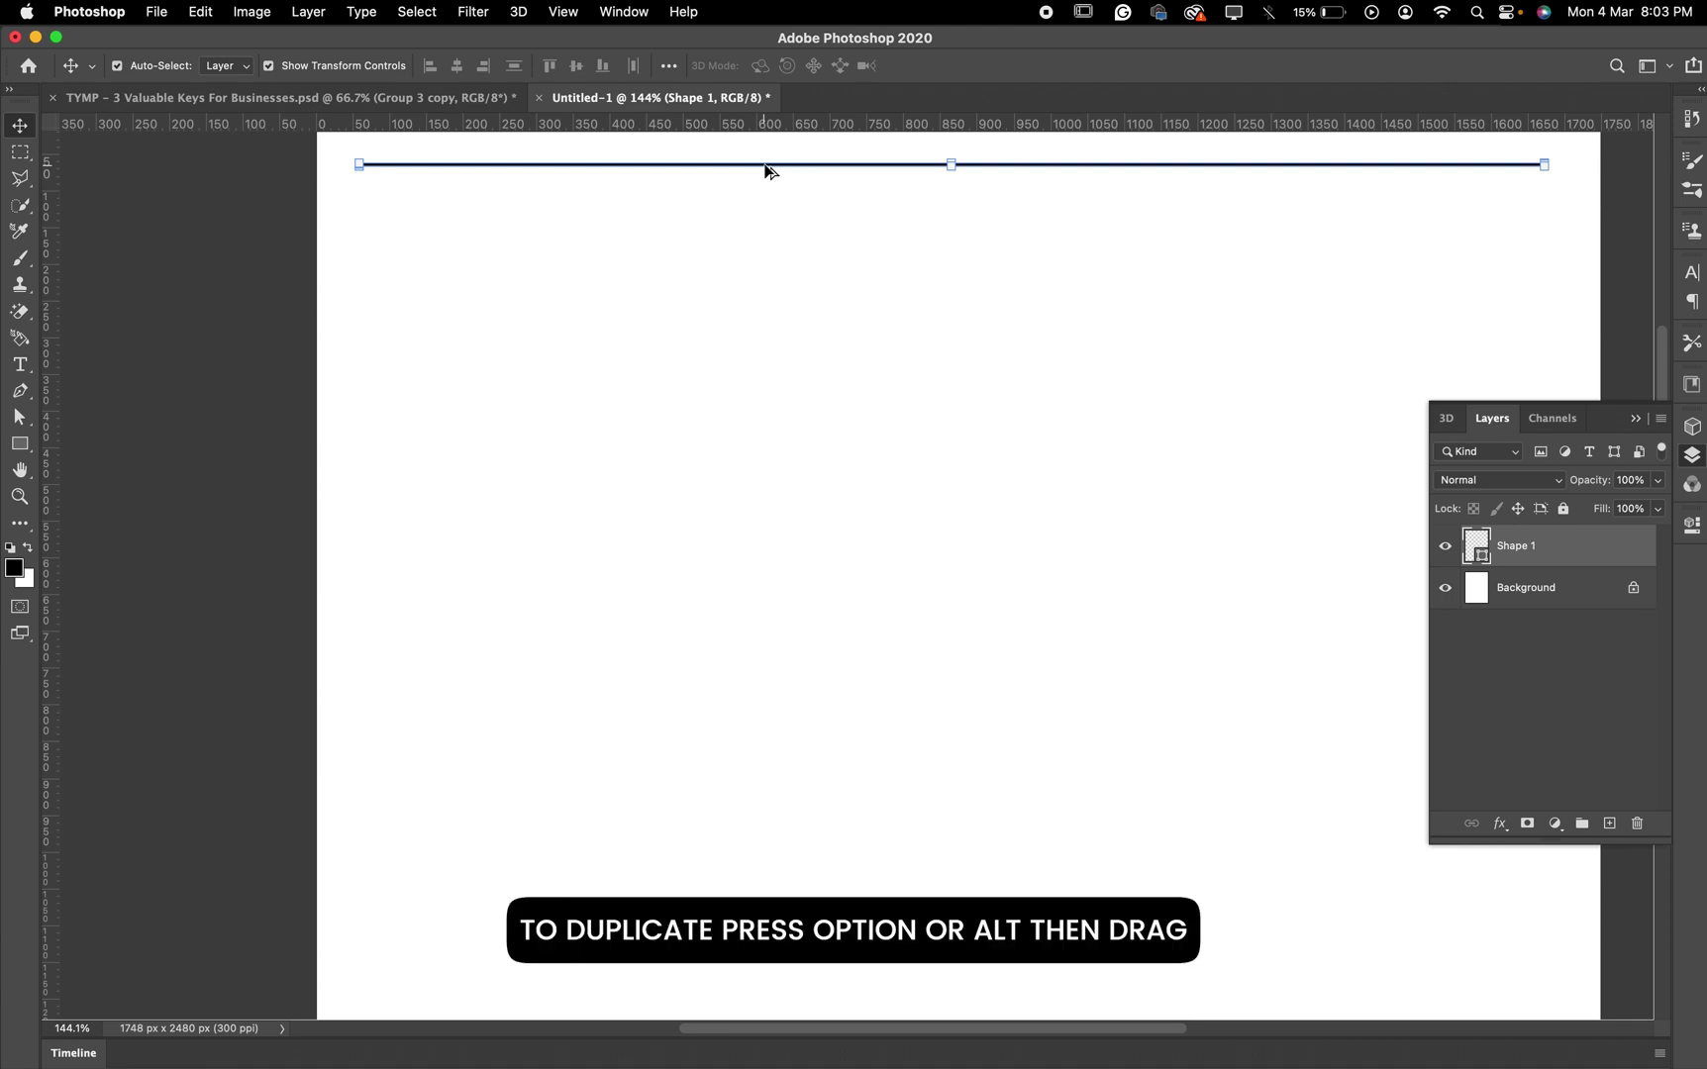
Alt-drag a copy of the line just below the original and select both lines
drag(764, 171, 763, 221)
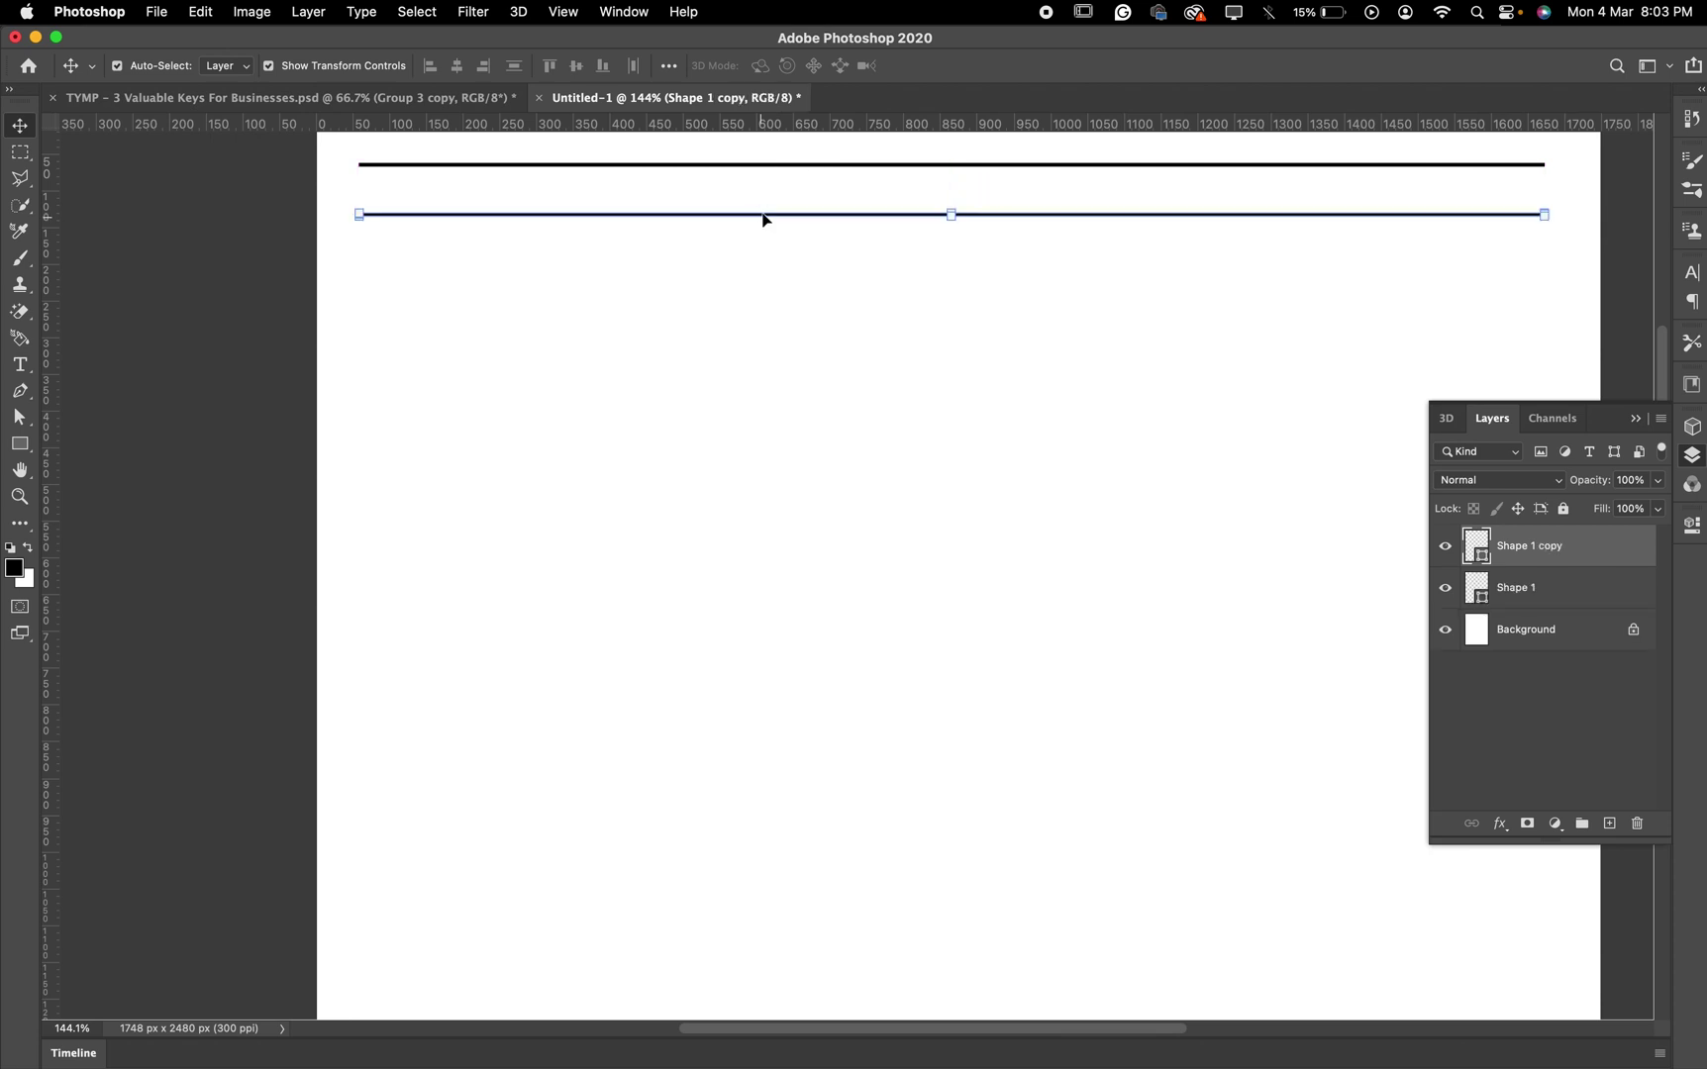
shift+click(785, 166)
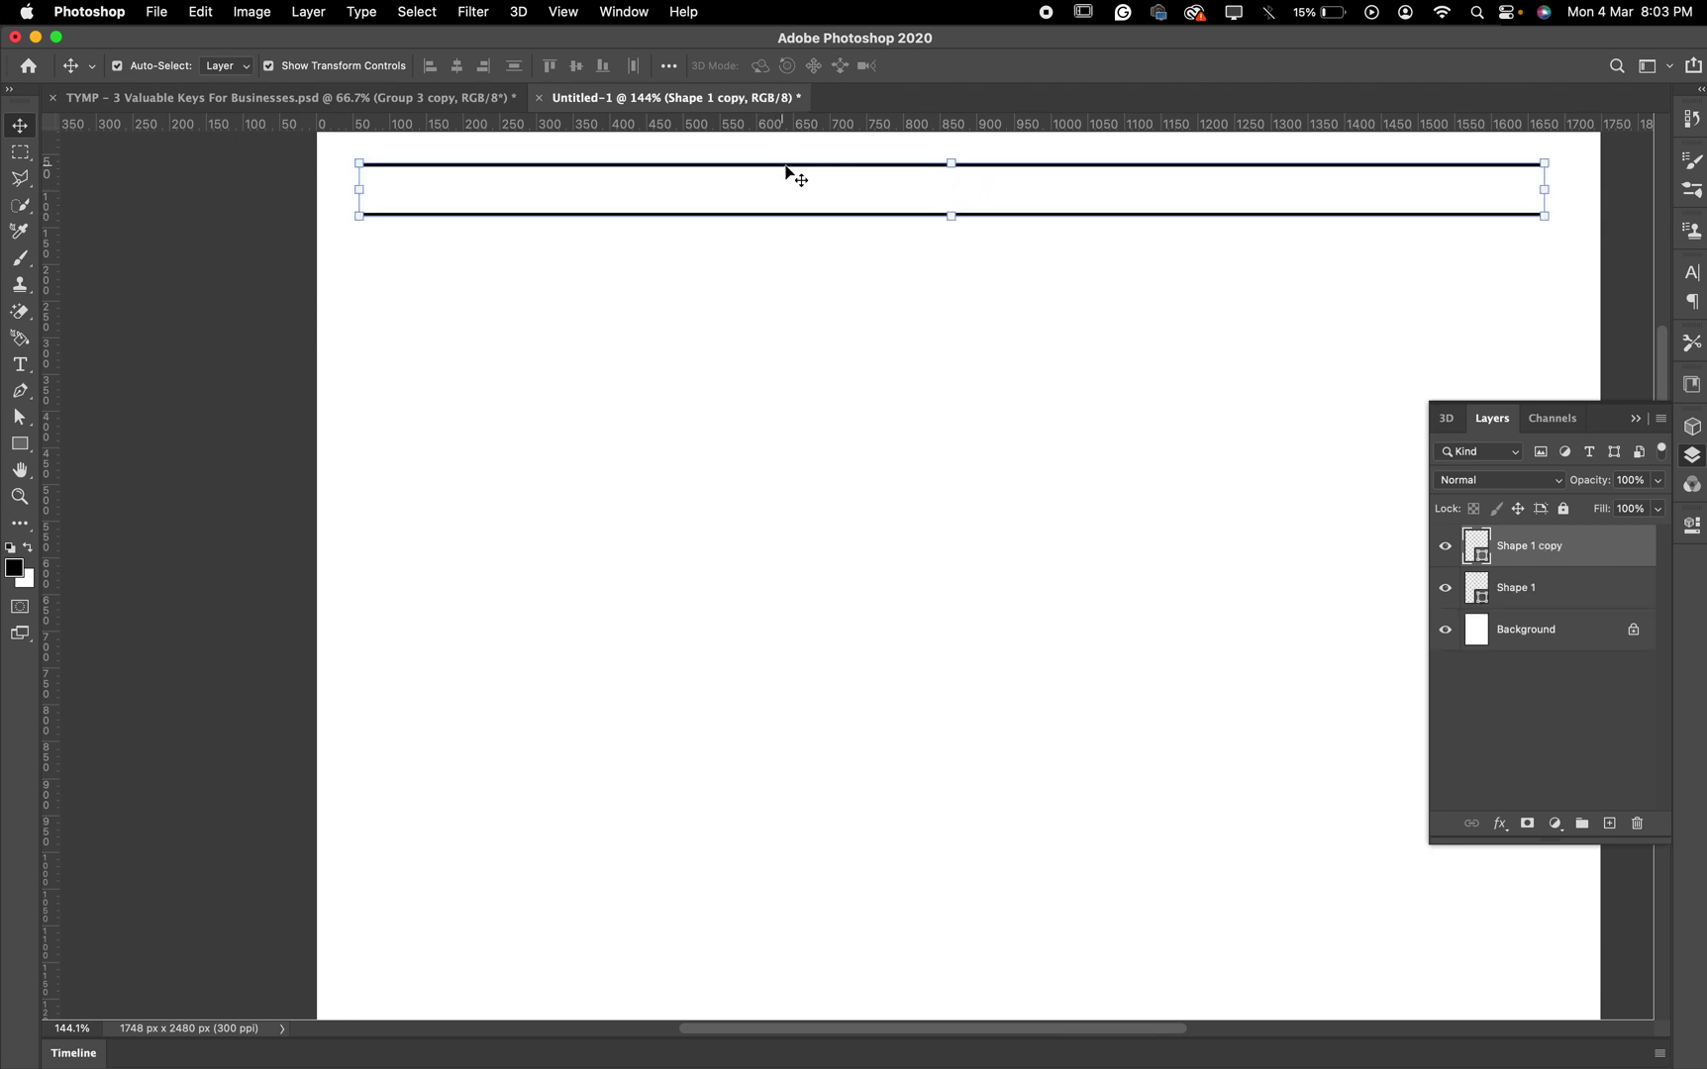
shift+click(522, 212)
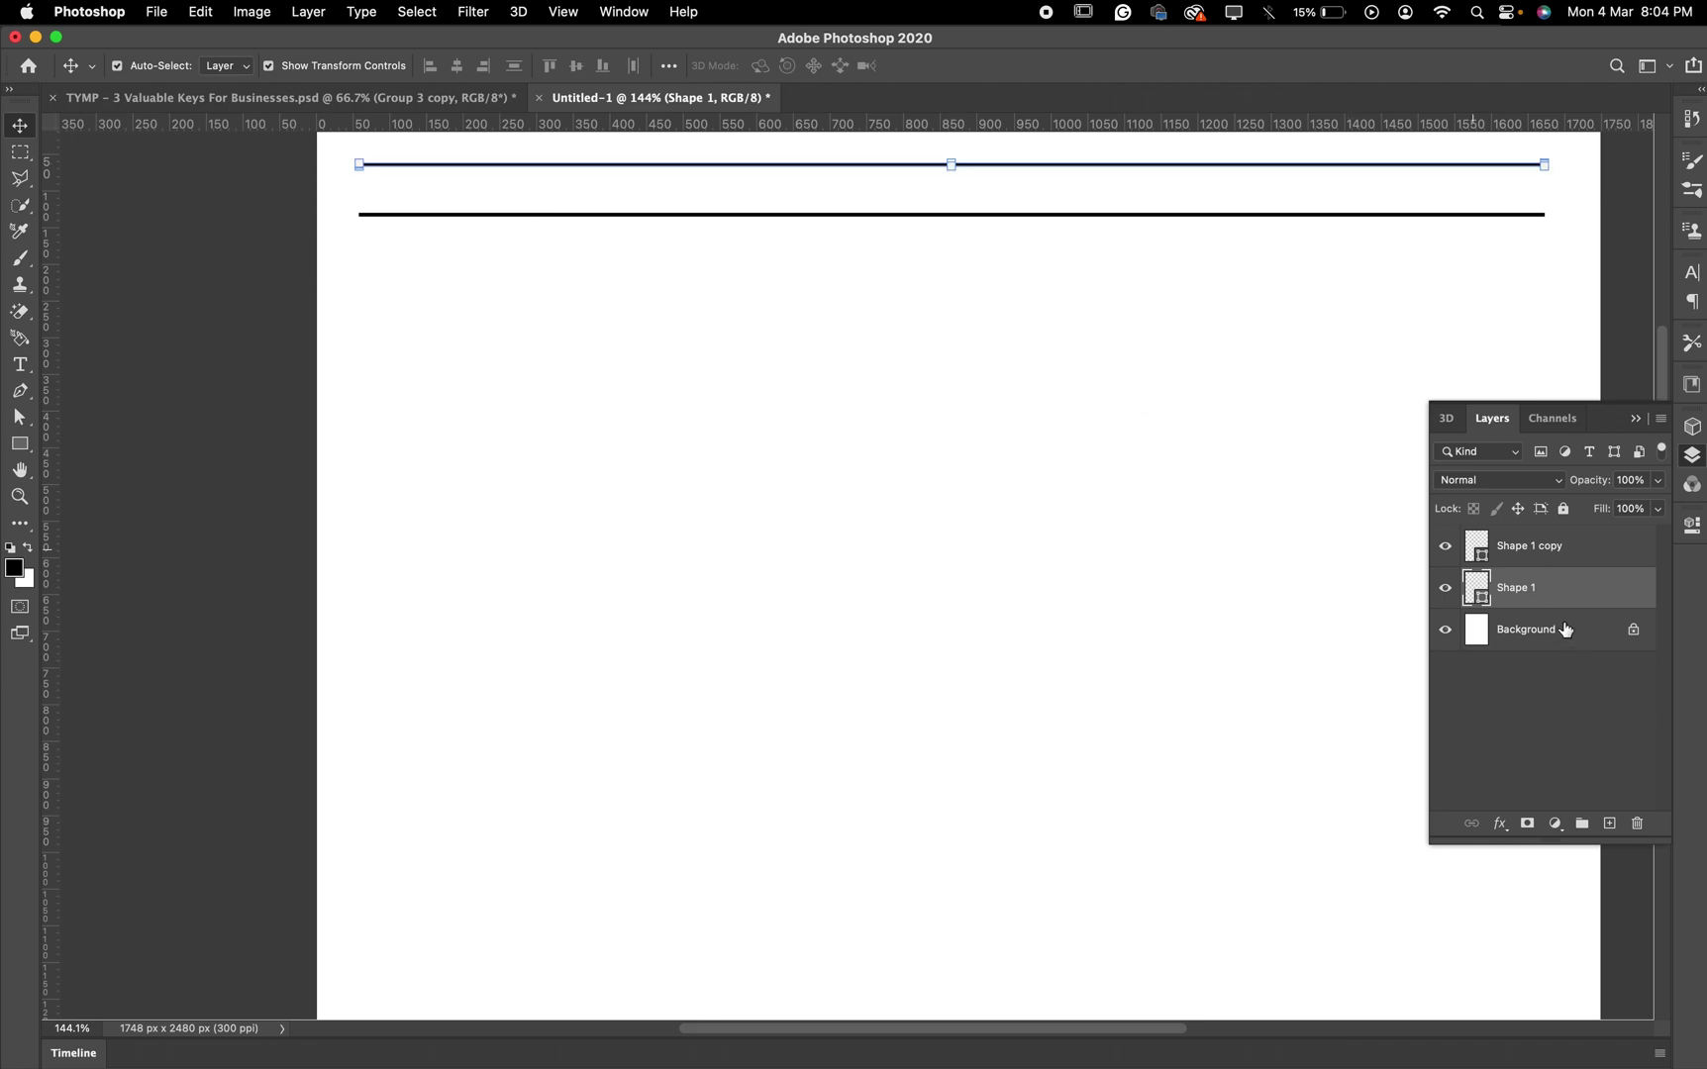
shift+click(1565, 555)
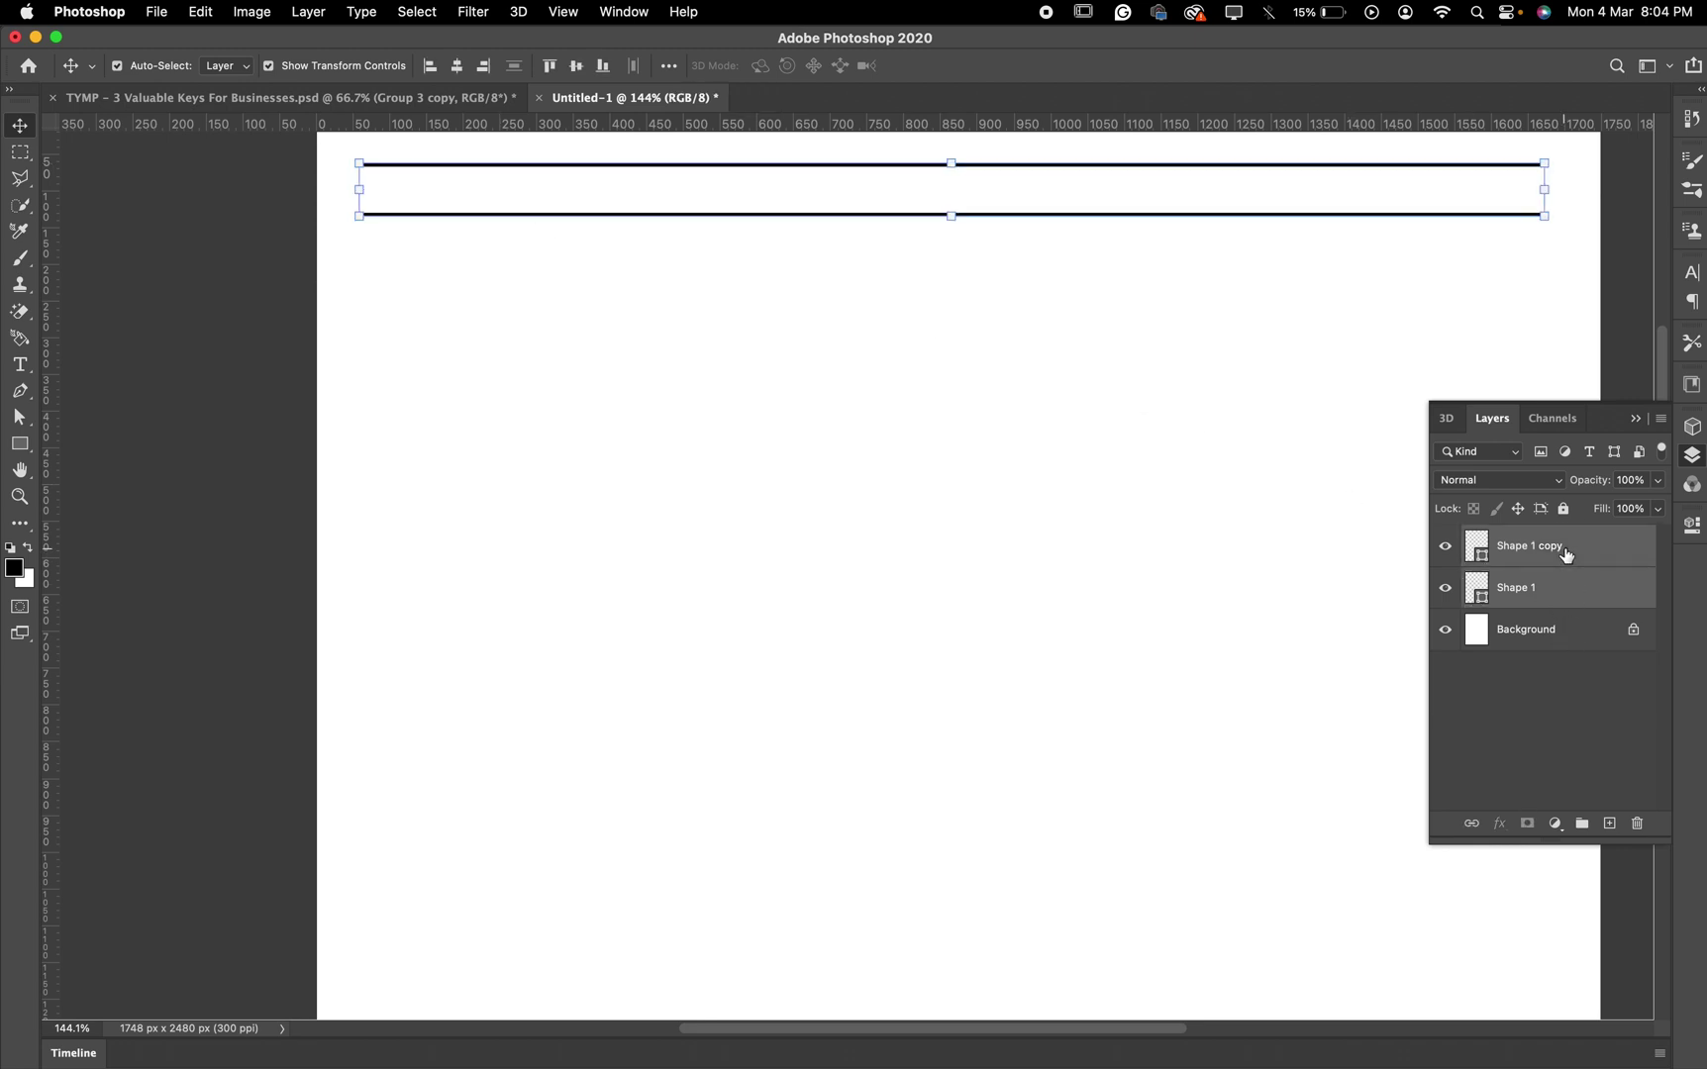
click(1060, 218)
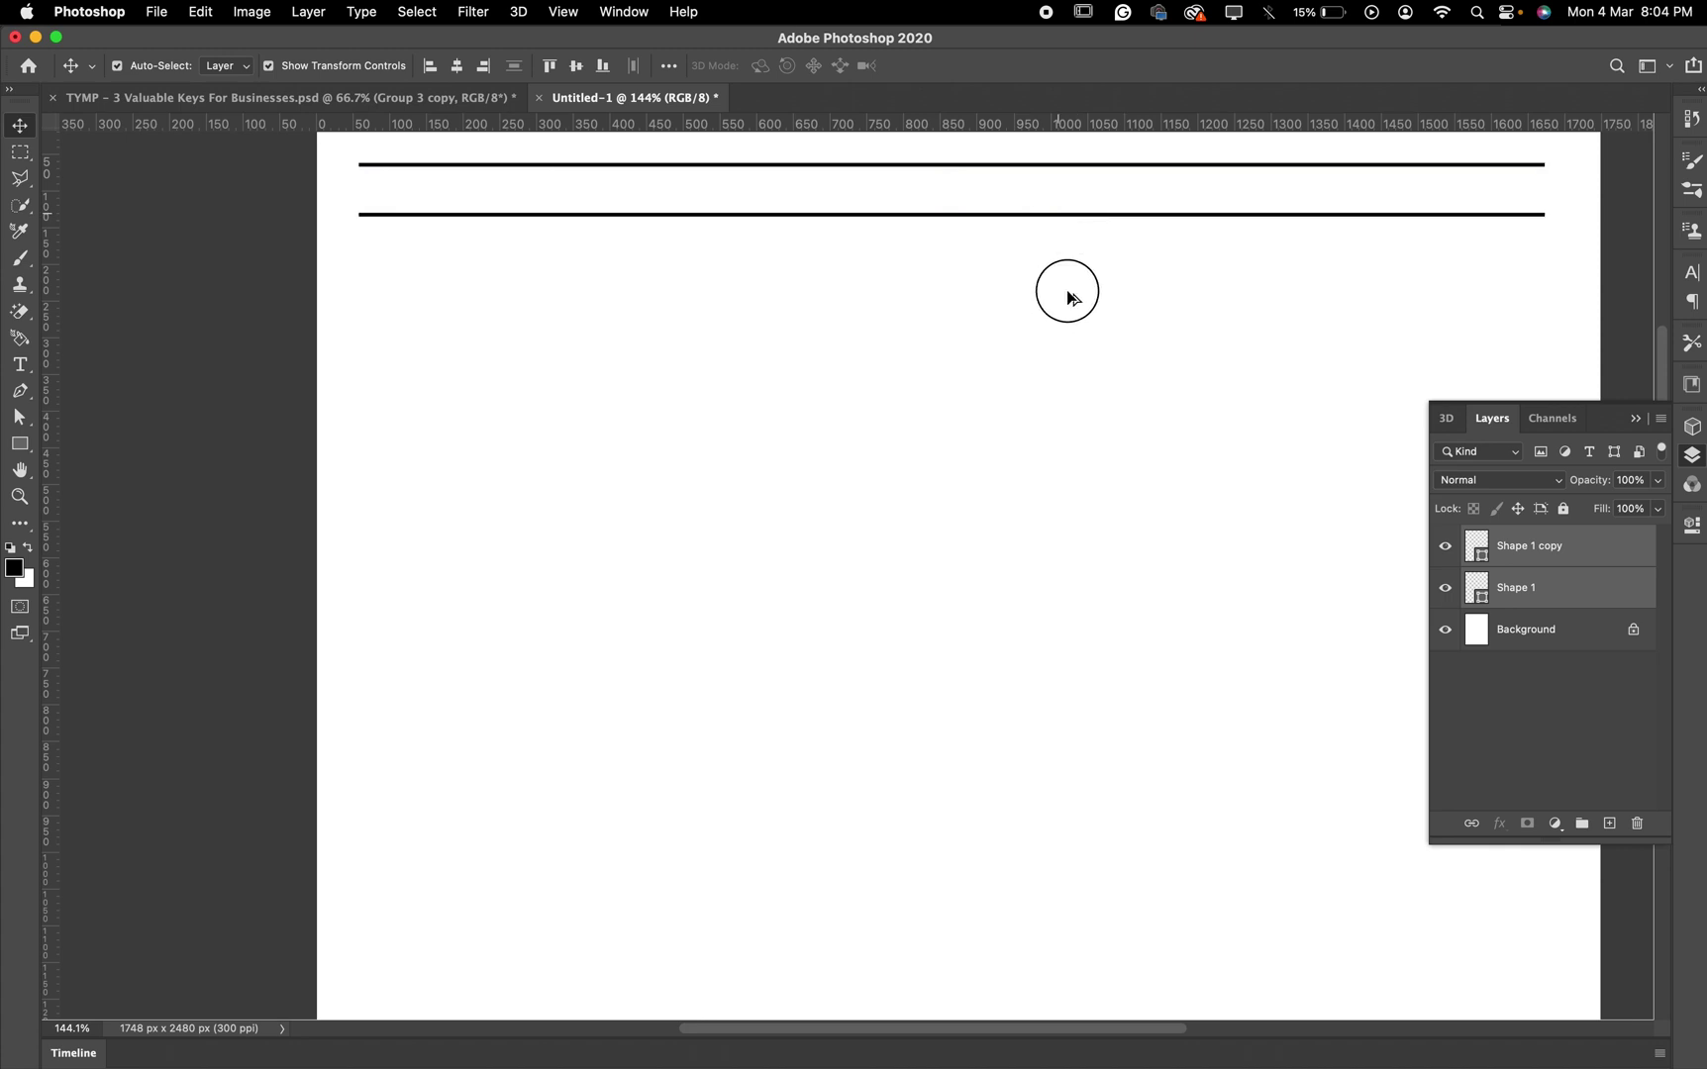
Duplicate the pair further down at the equal 63 px spacing, making four rules
drag(1066, 302, 1066, 317)
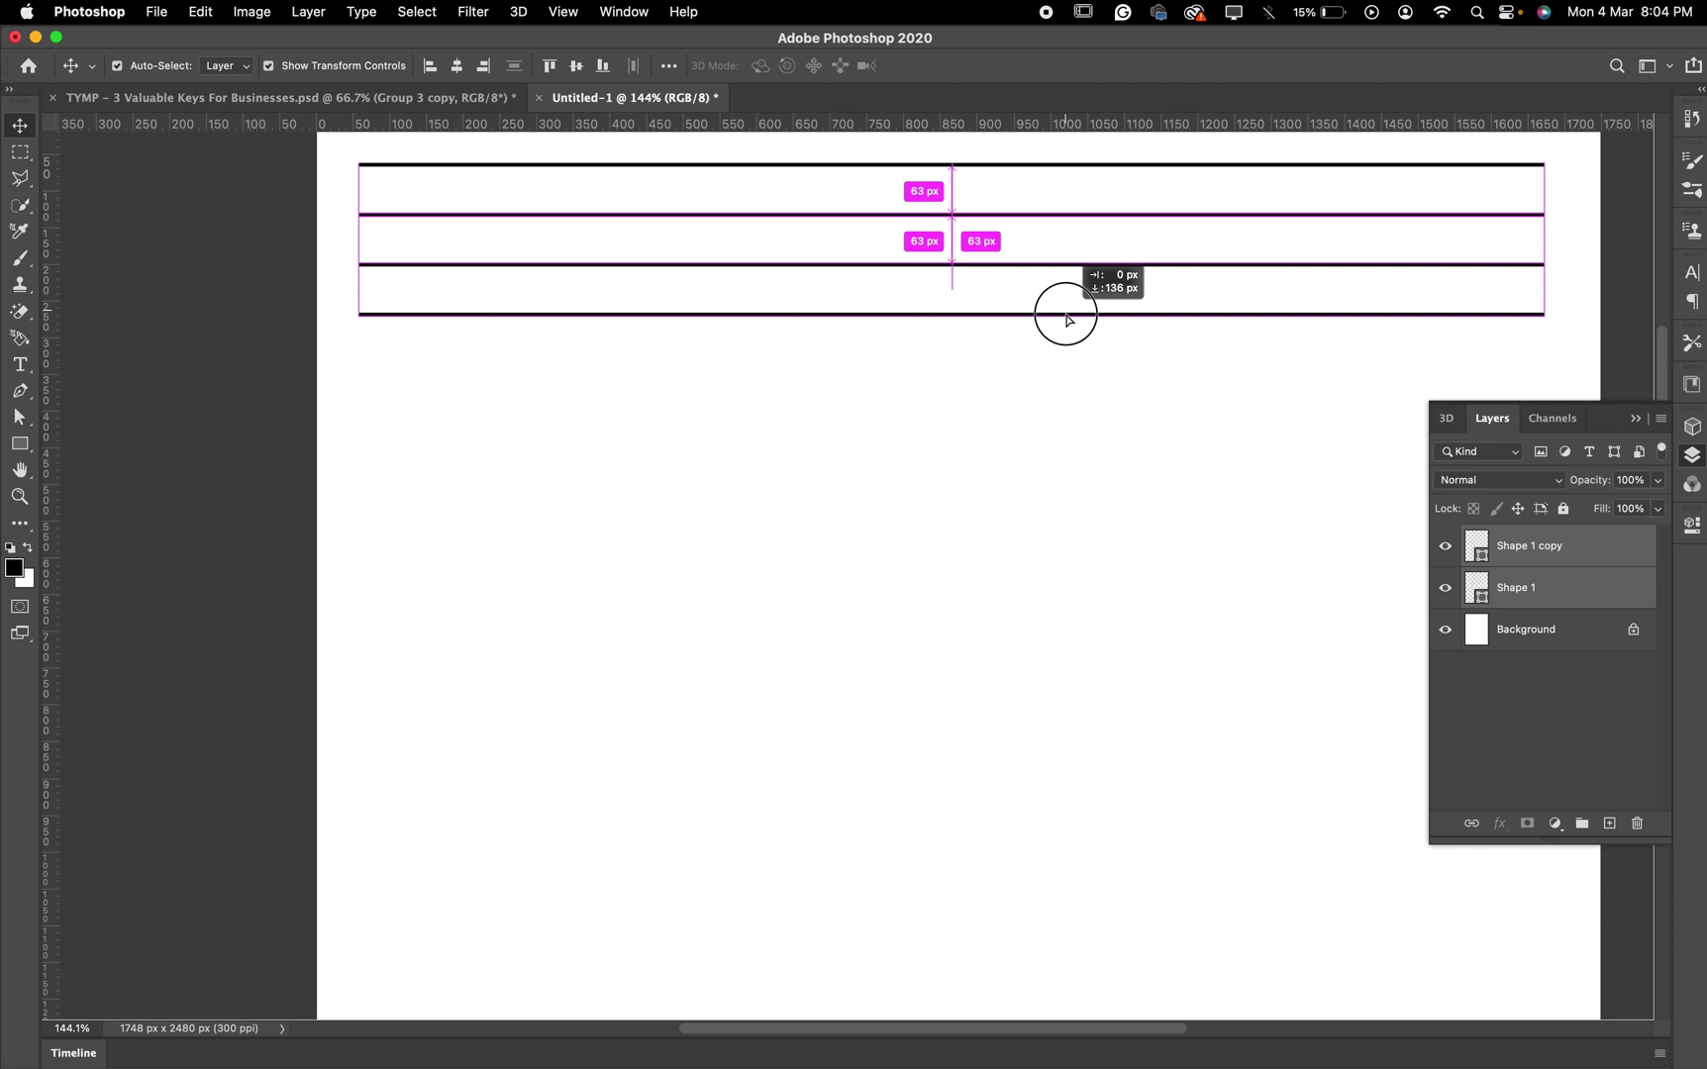
drag(1067, 319, 1067, 318)
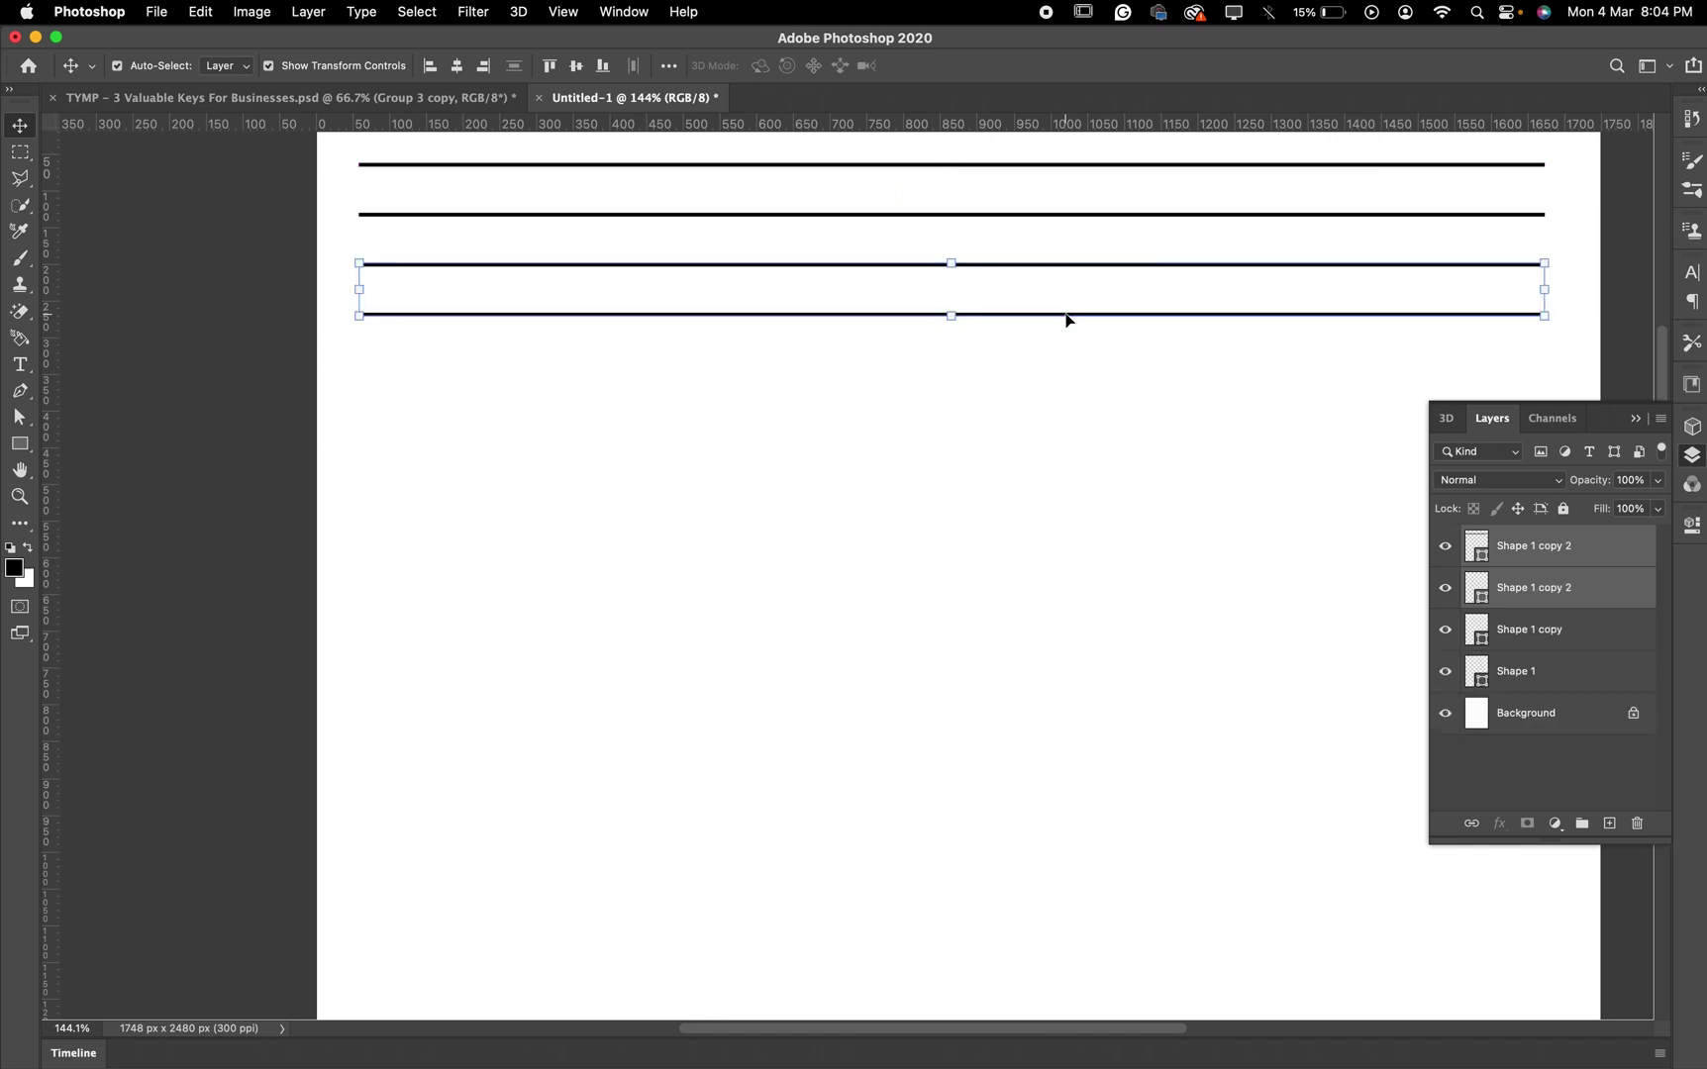
click(19, 444)
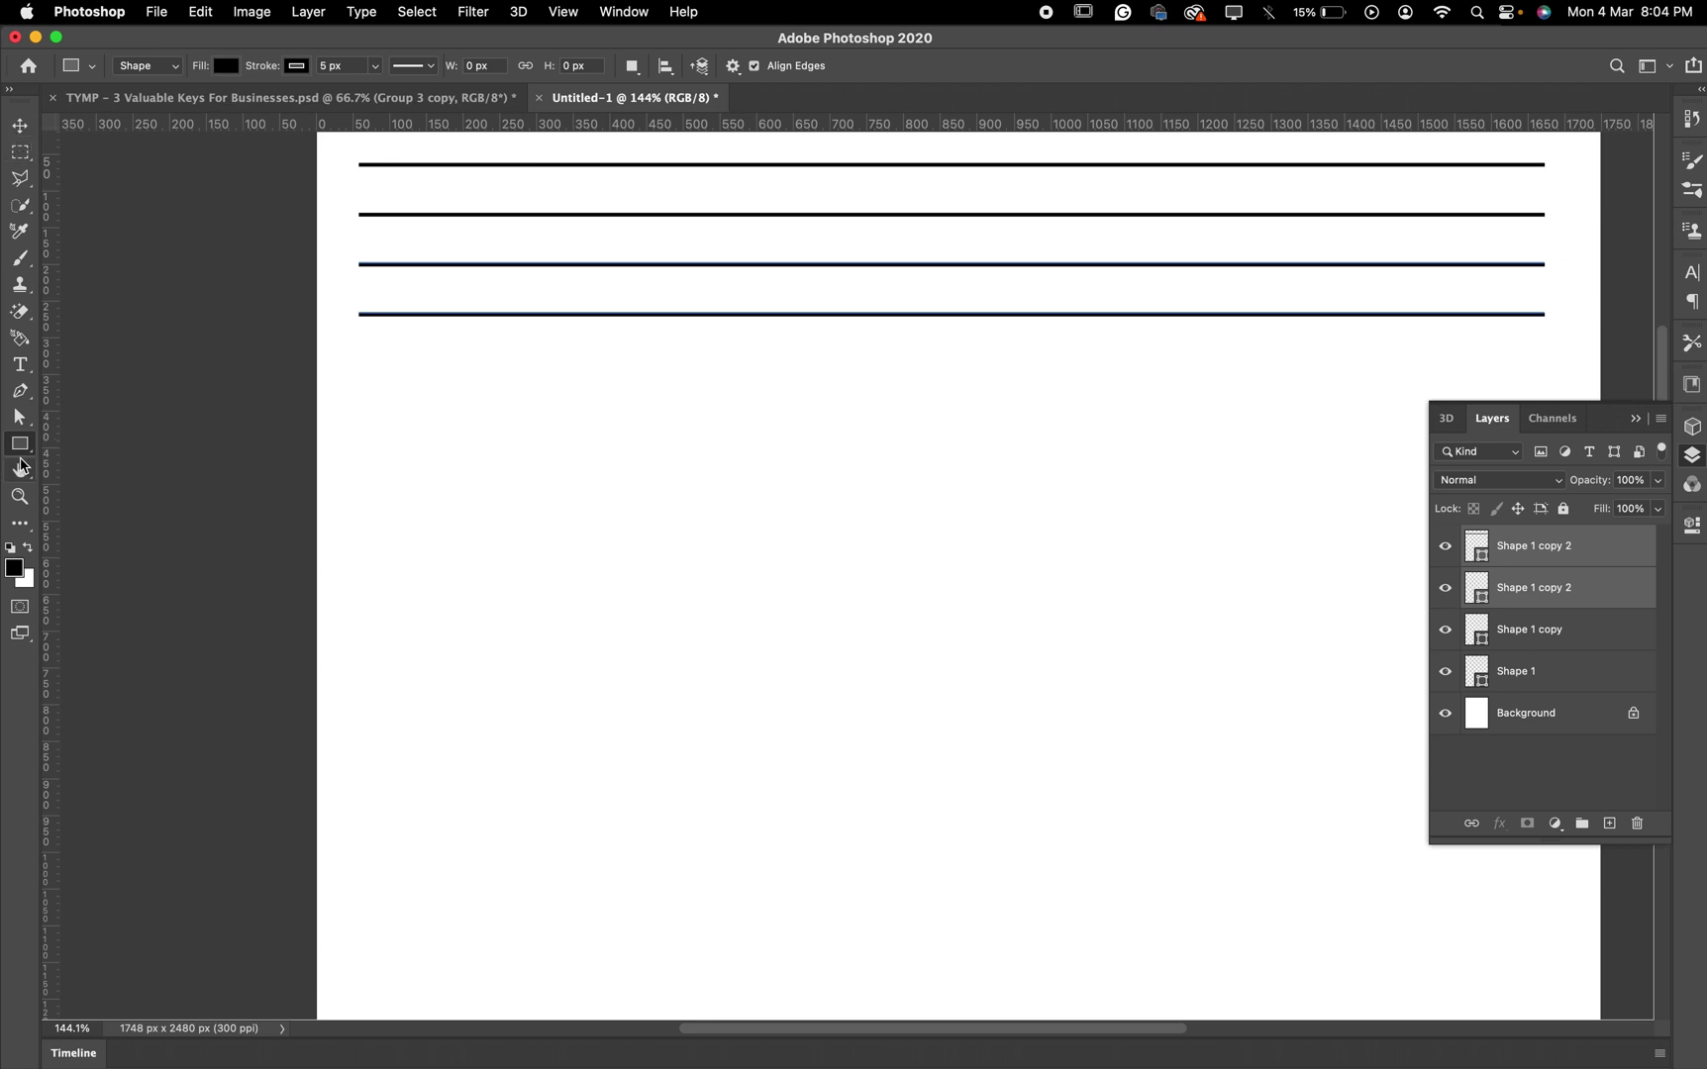
Deselect the two copied lines, ready to draw a rectangle
click(16, 450)
click(20, 127)
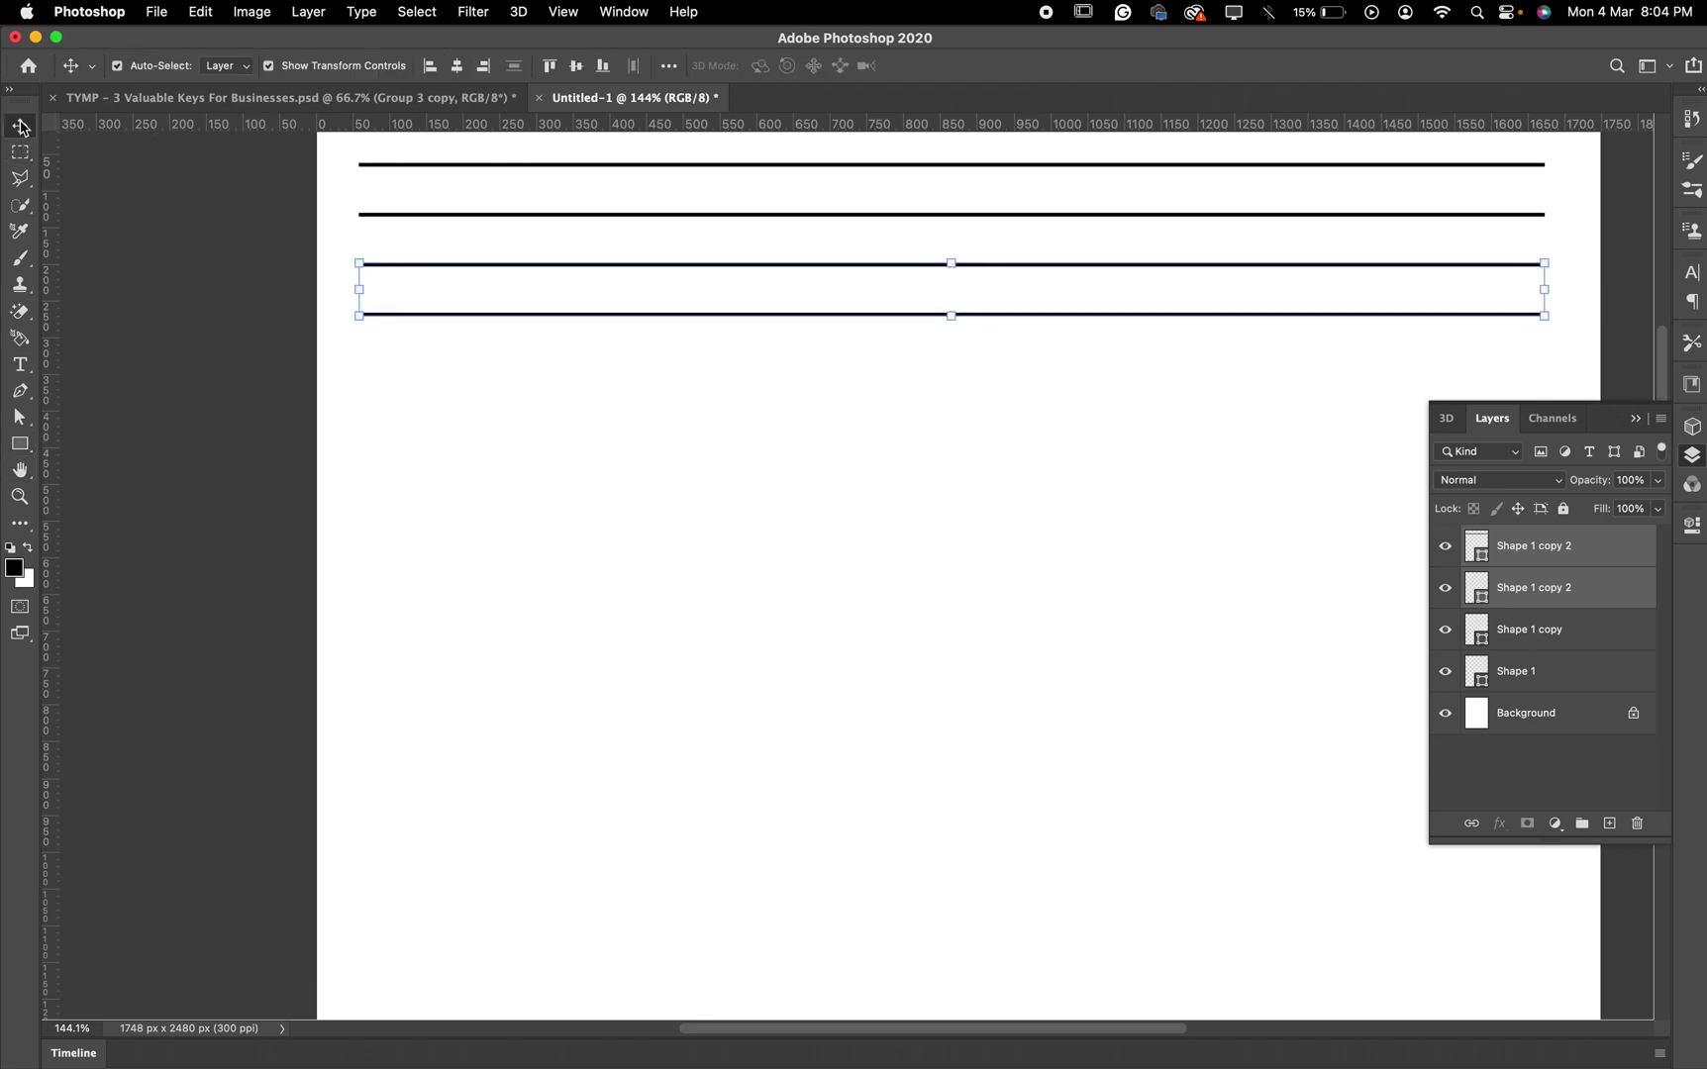
click(434, 482)
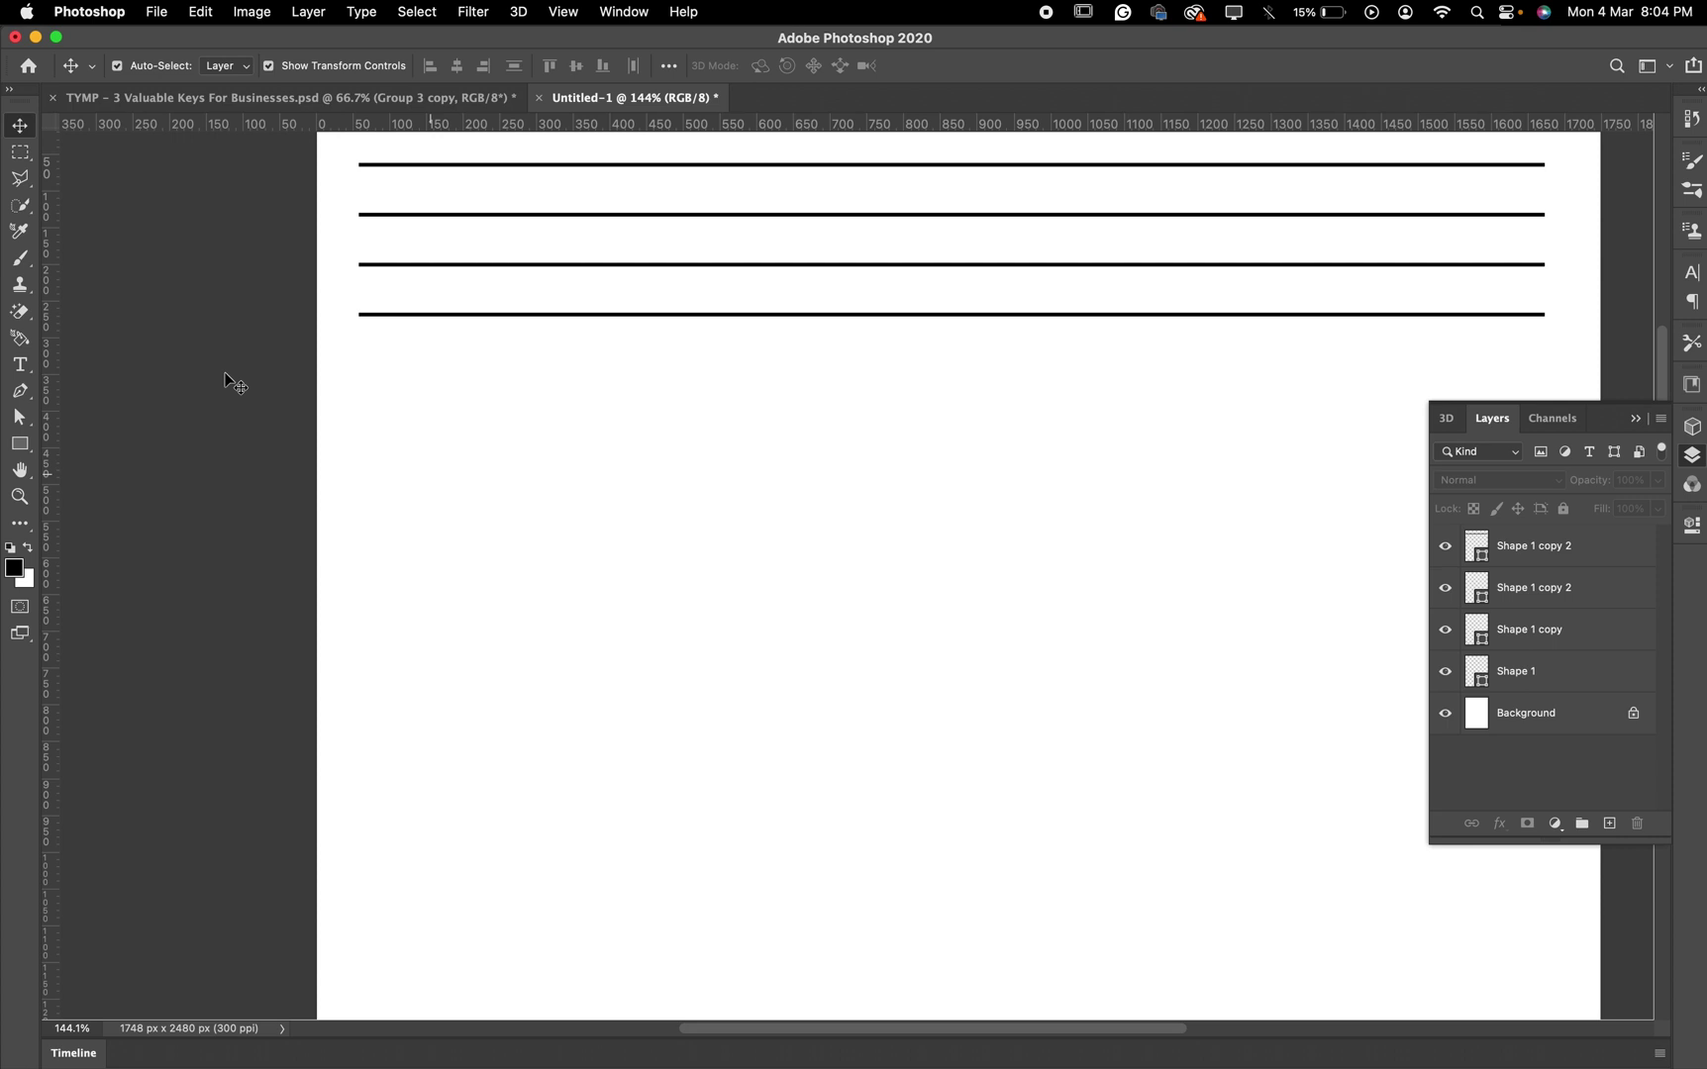
click(20, 443)
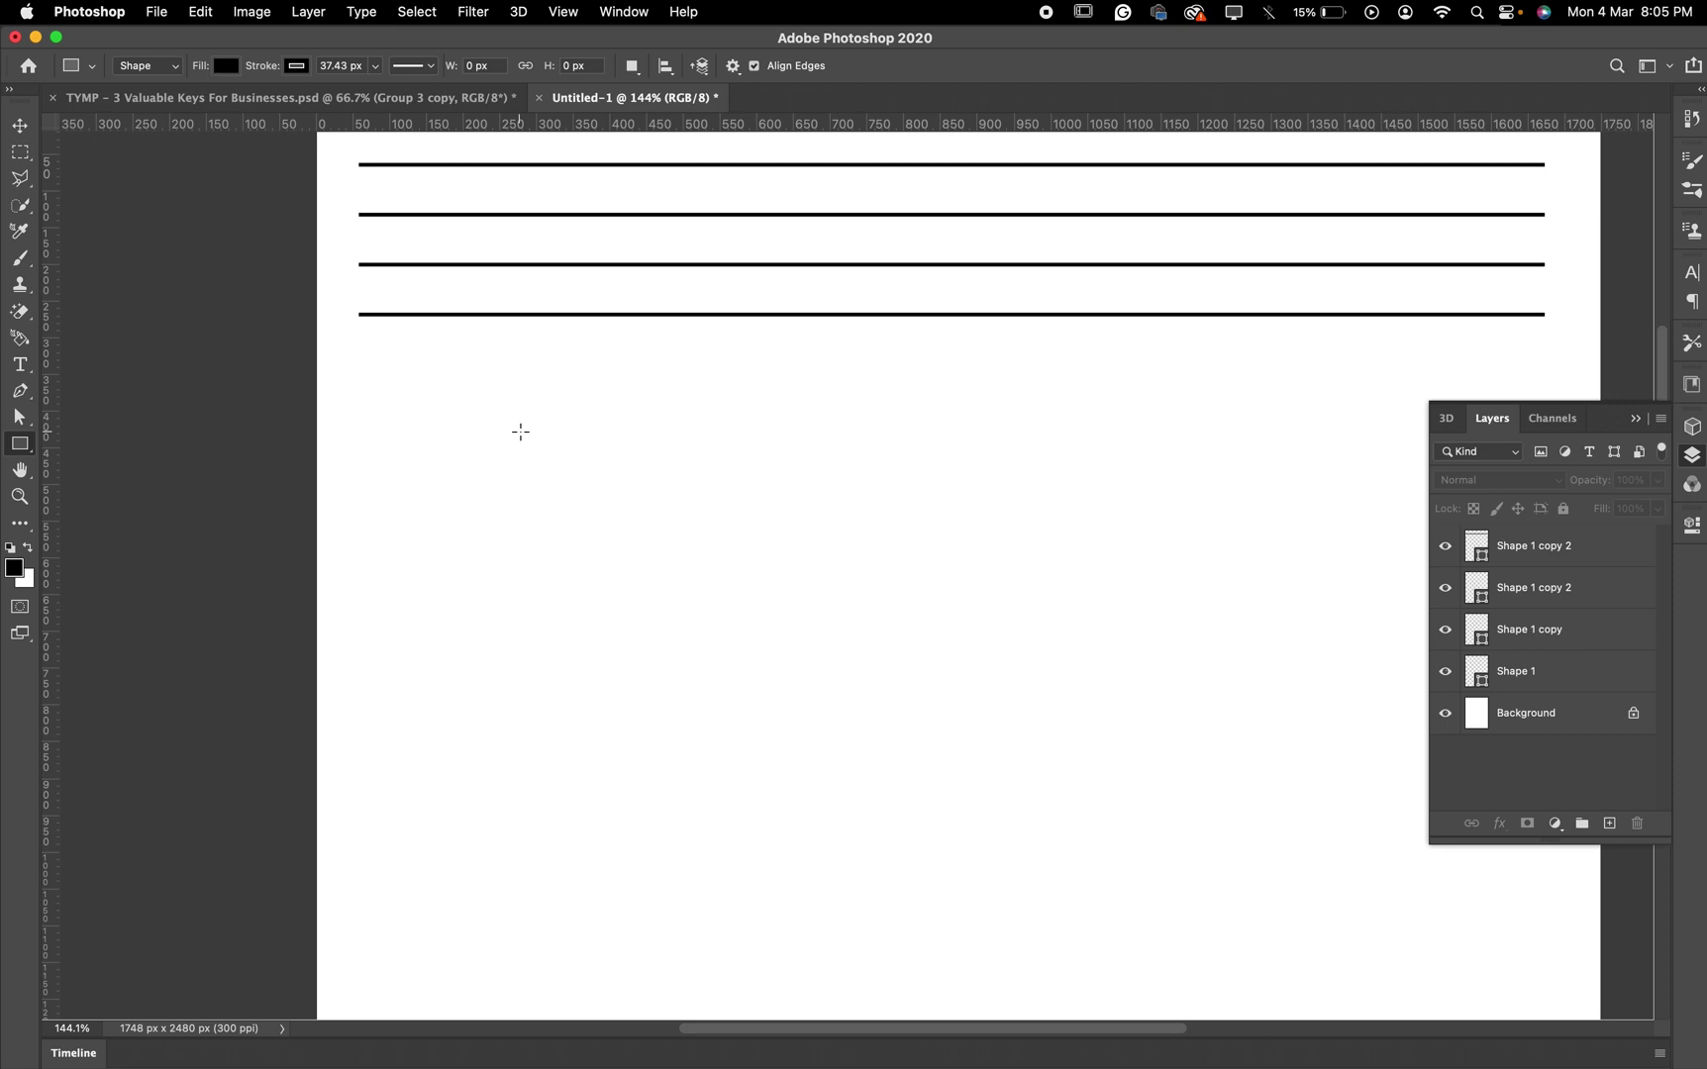
Create a 0.5 × 0.5 in (150 px) black square via the Create Rectangle dialog
click(521, 432)
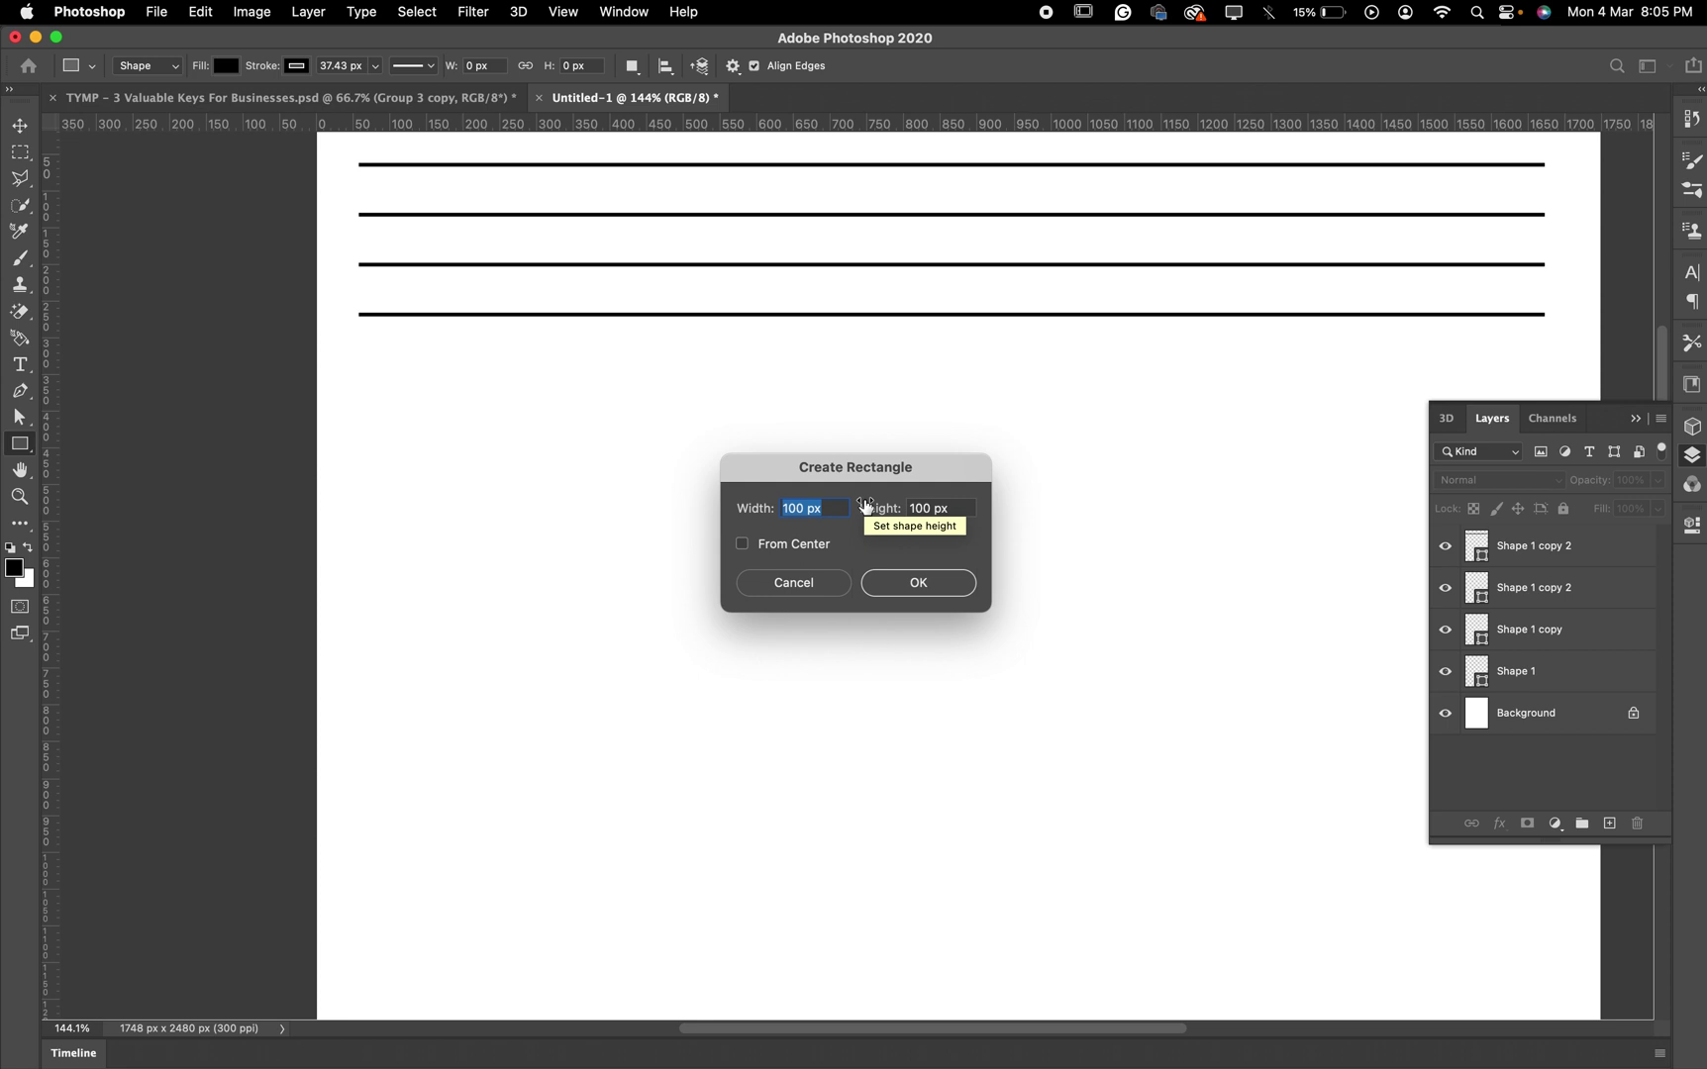
text(0.5)
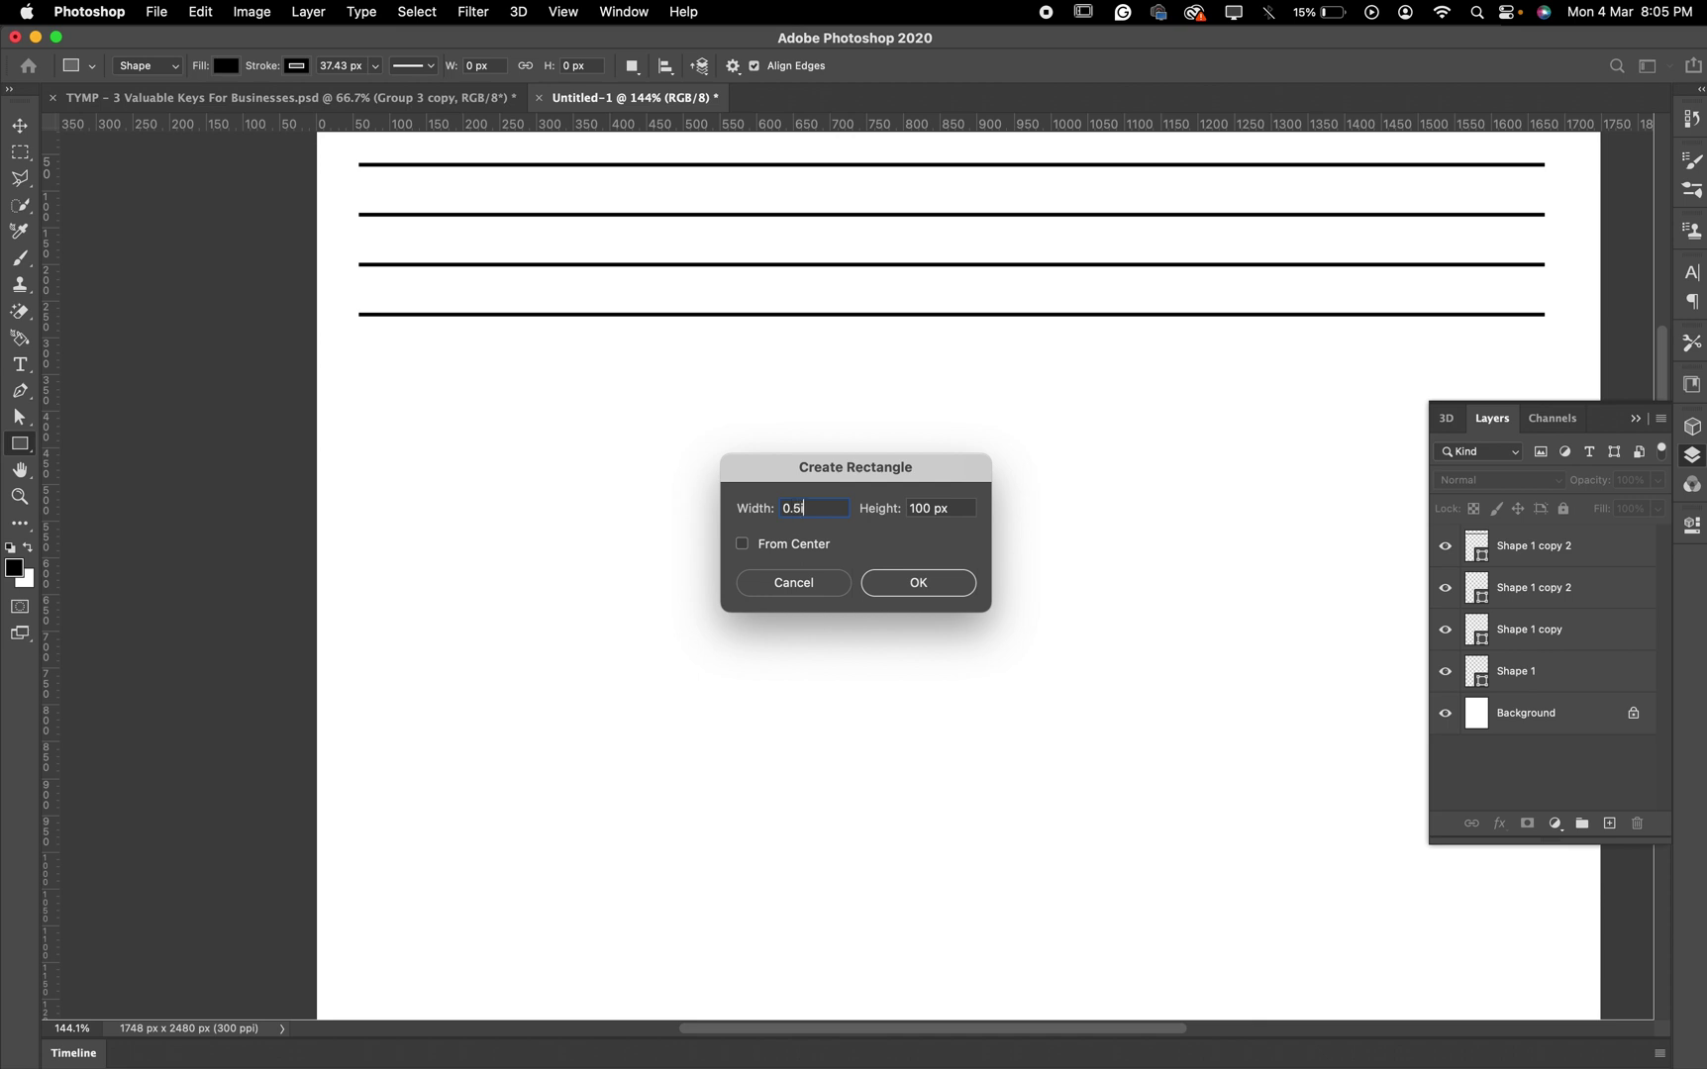
text(i)
click(963, 509)
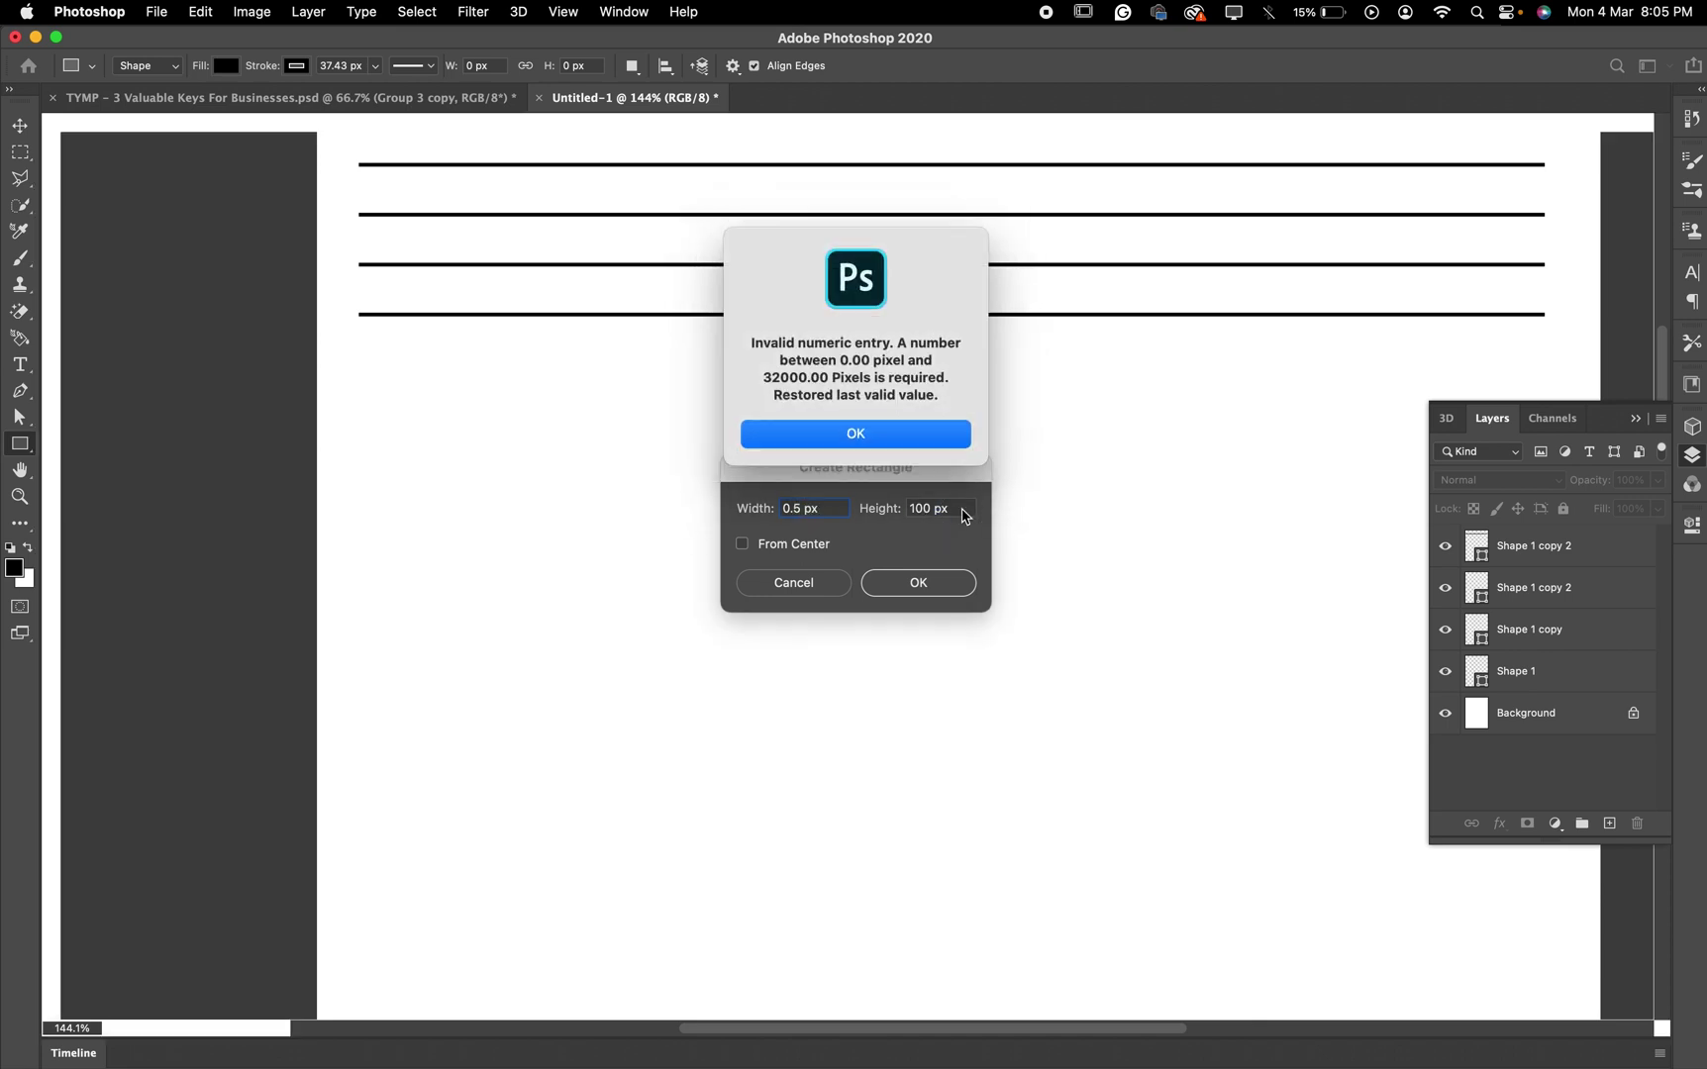
click(902, 436)
click(819, 510)
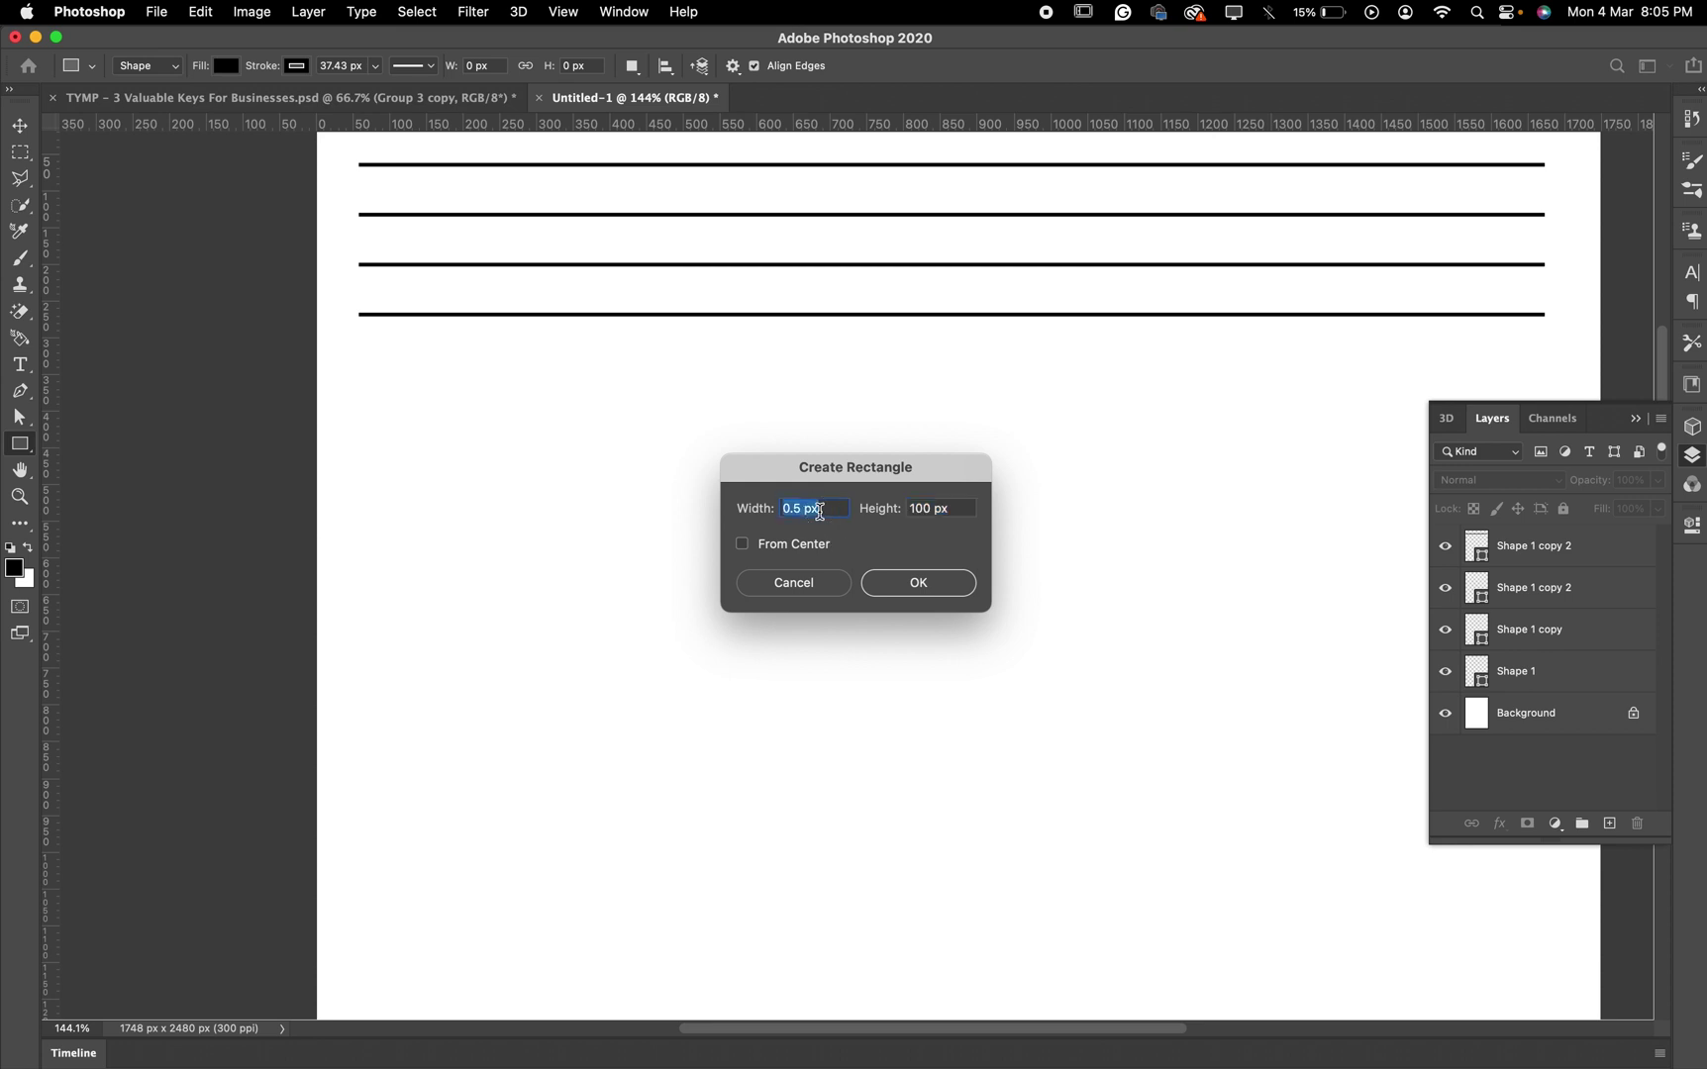
text(0)
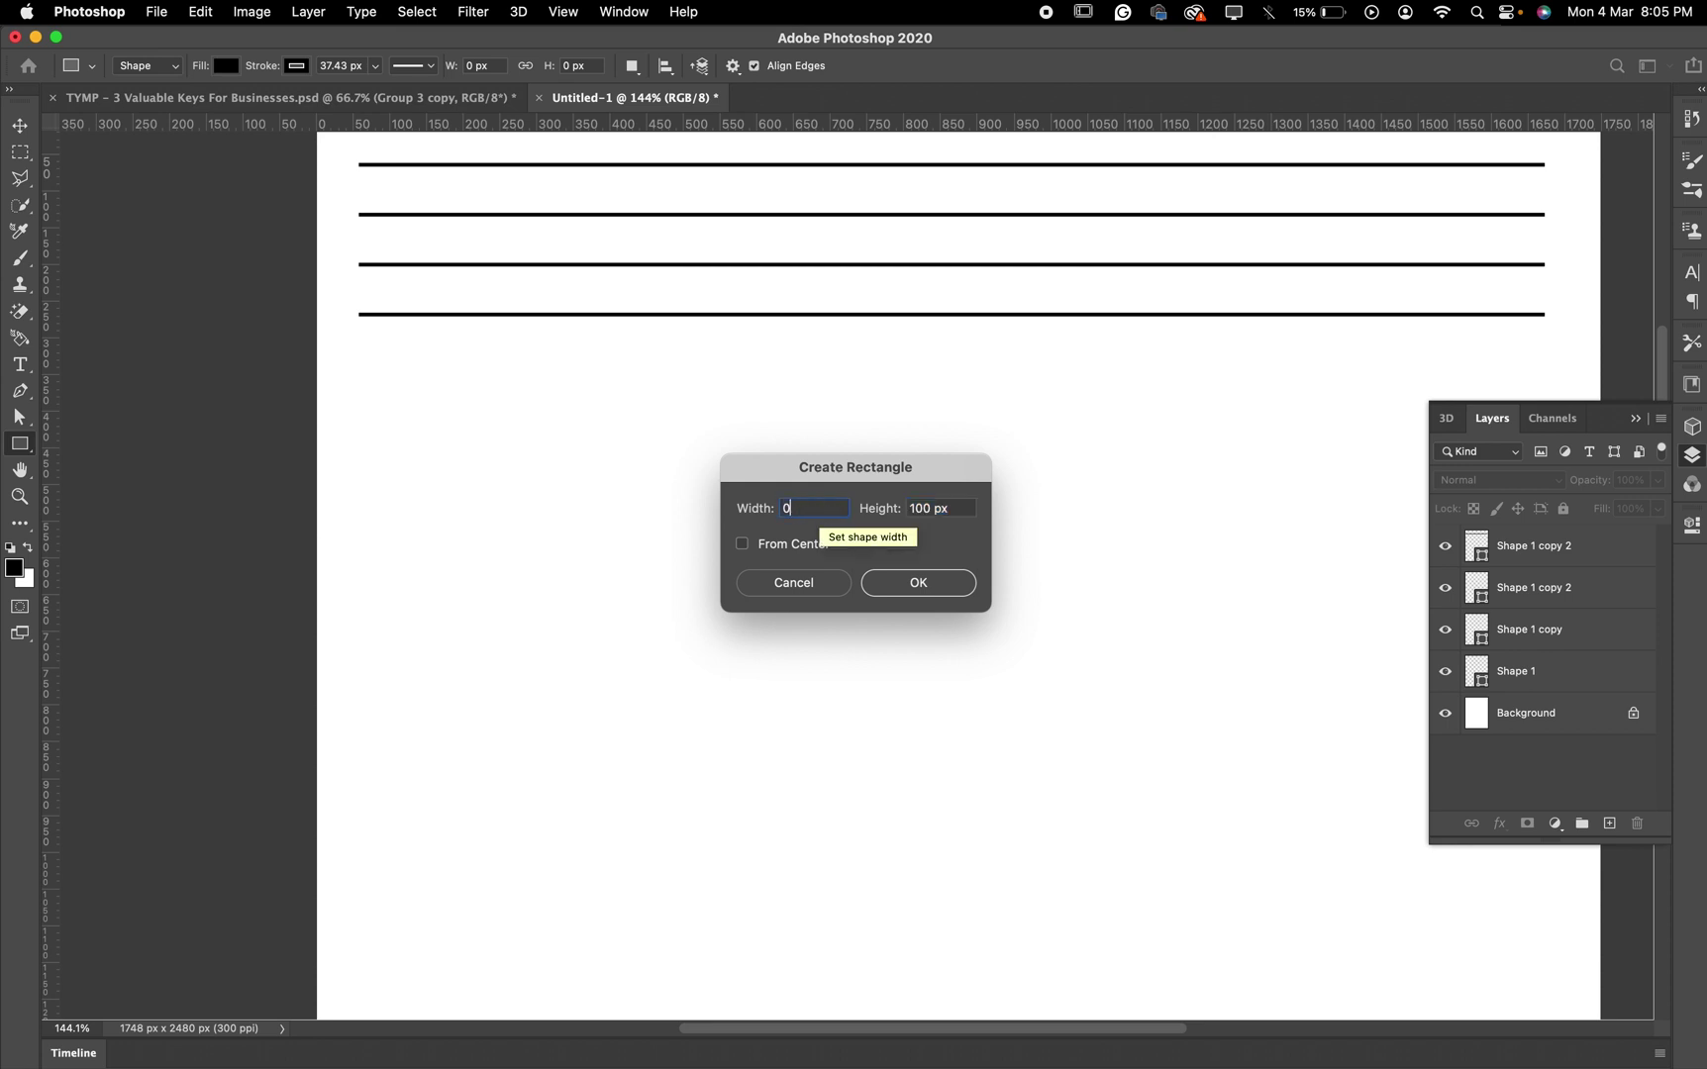
text(.5in)
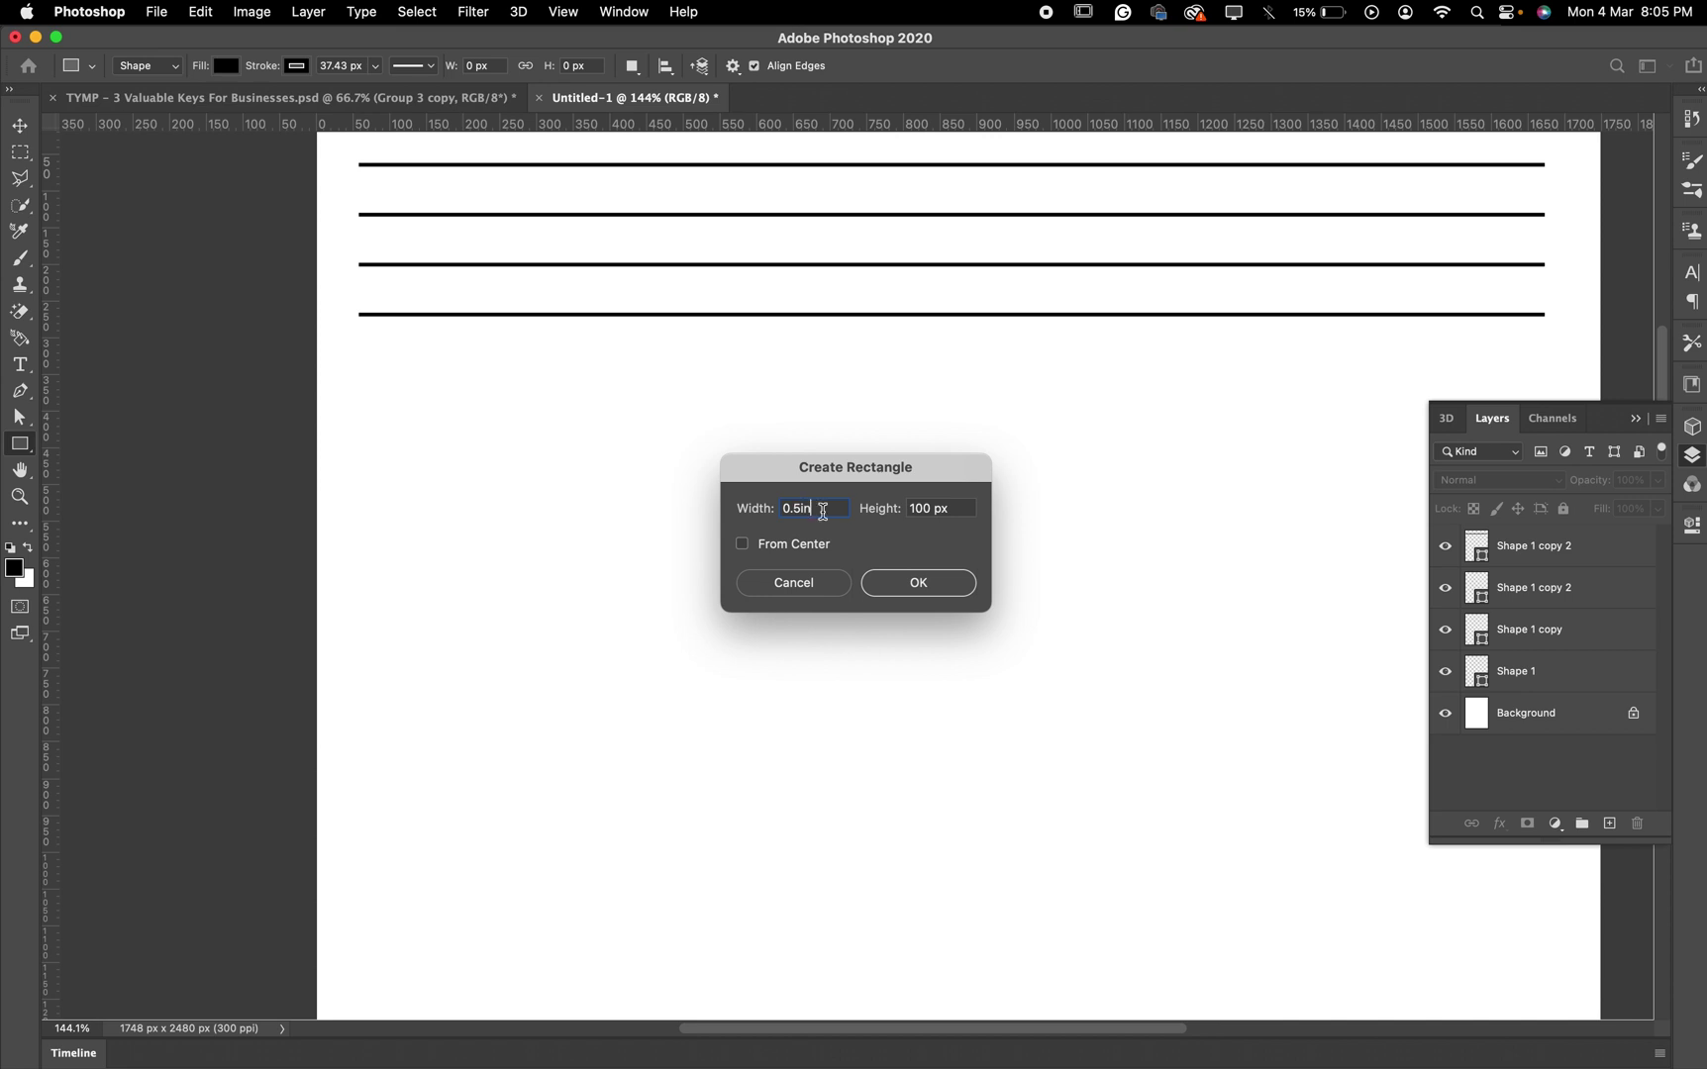
click(949, 508)
text(0.5in)
key(Return)
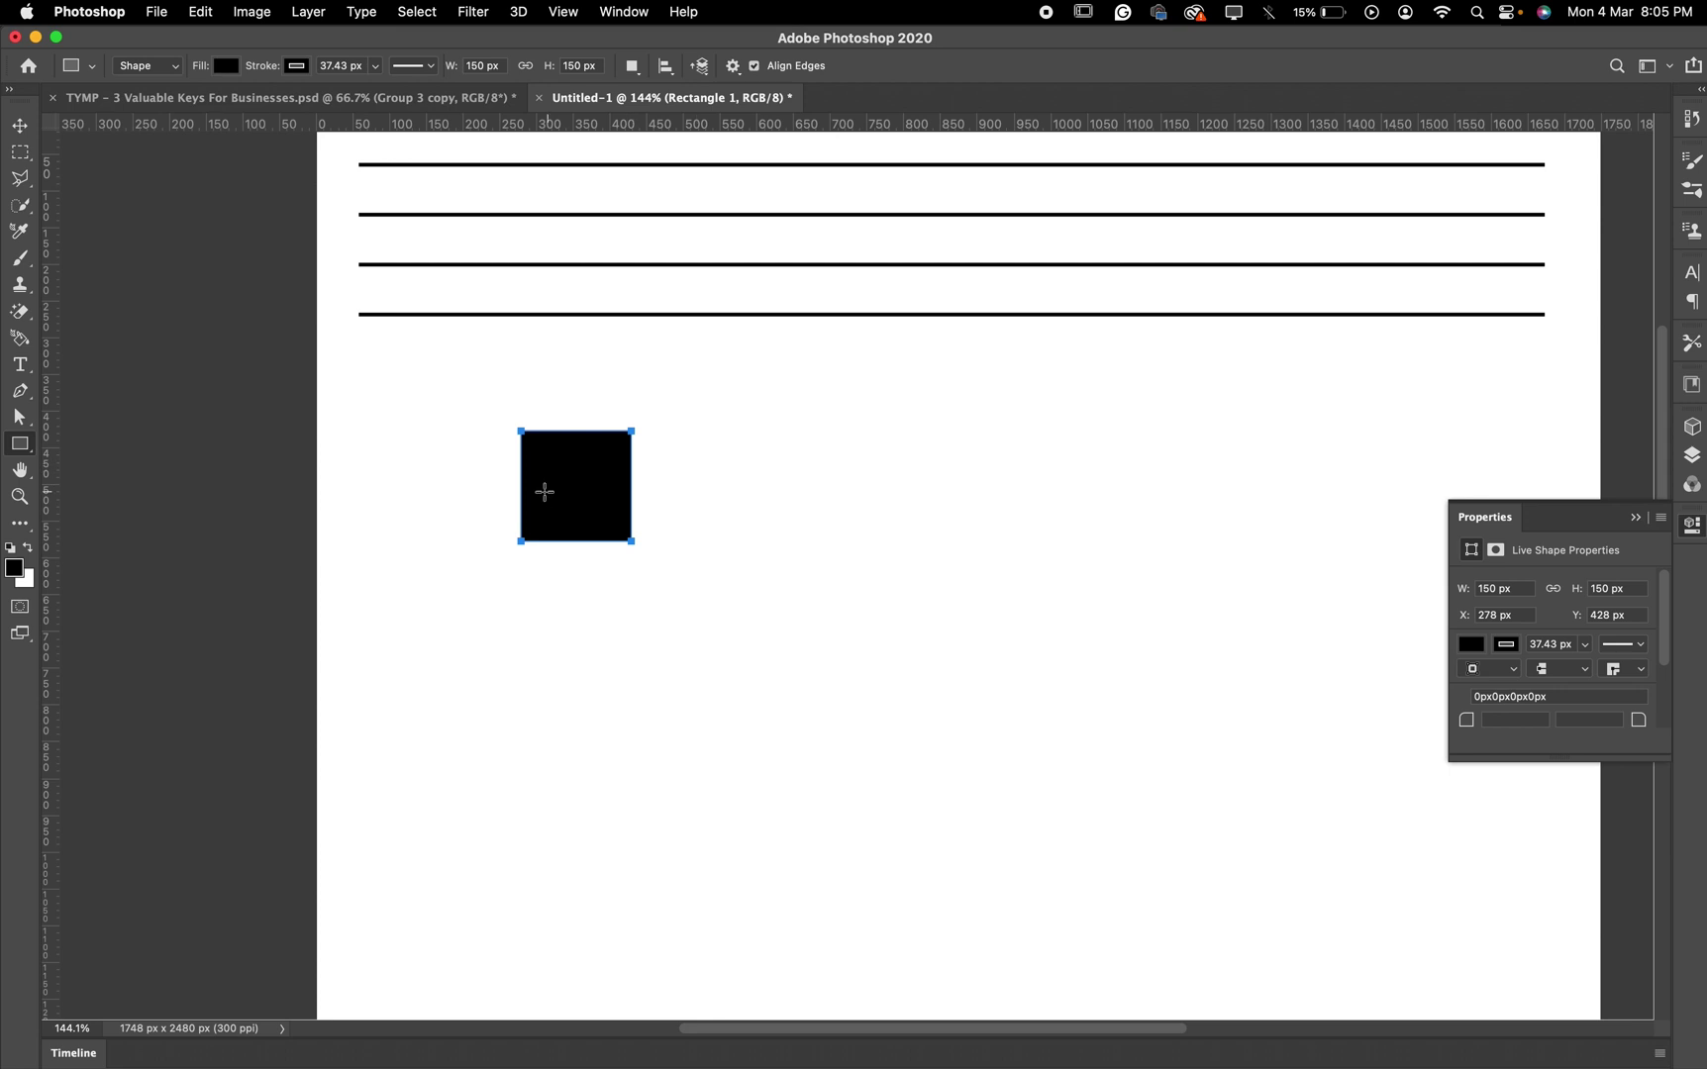
Align the black square to the page's left and top edges using Select All
key(v)
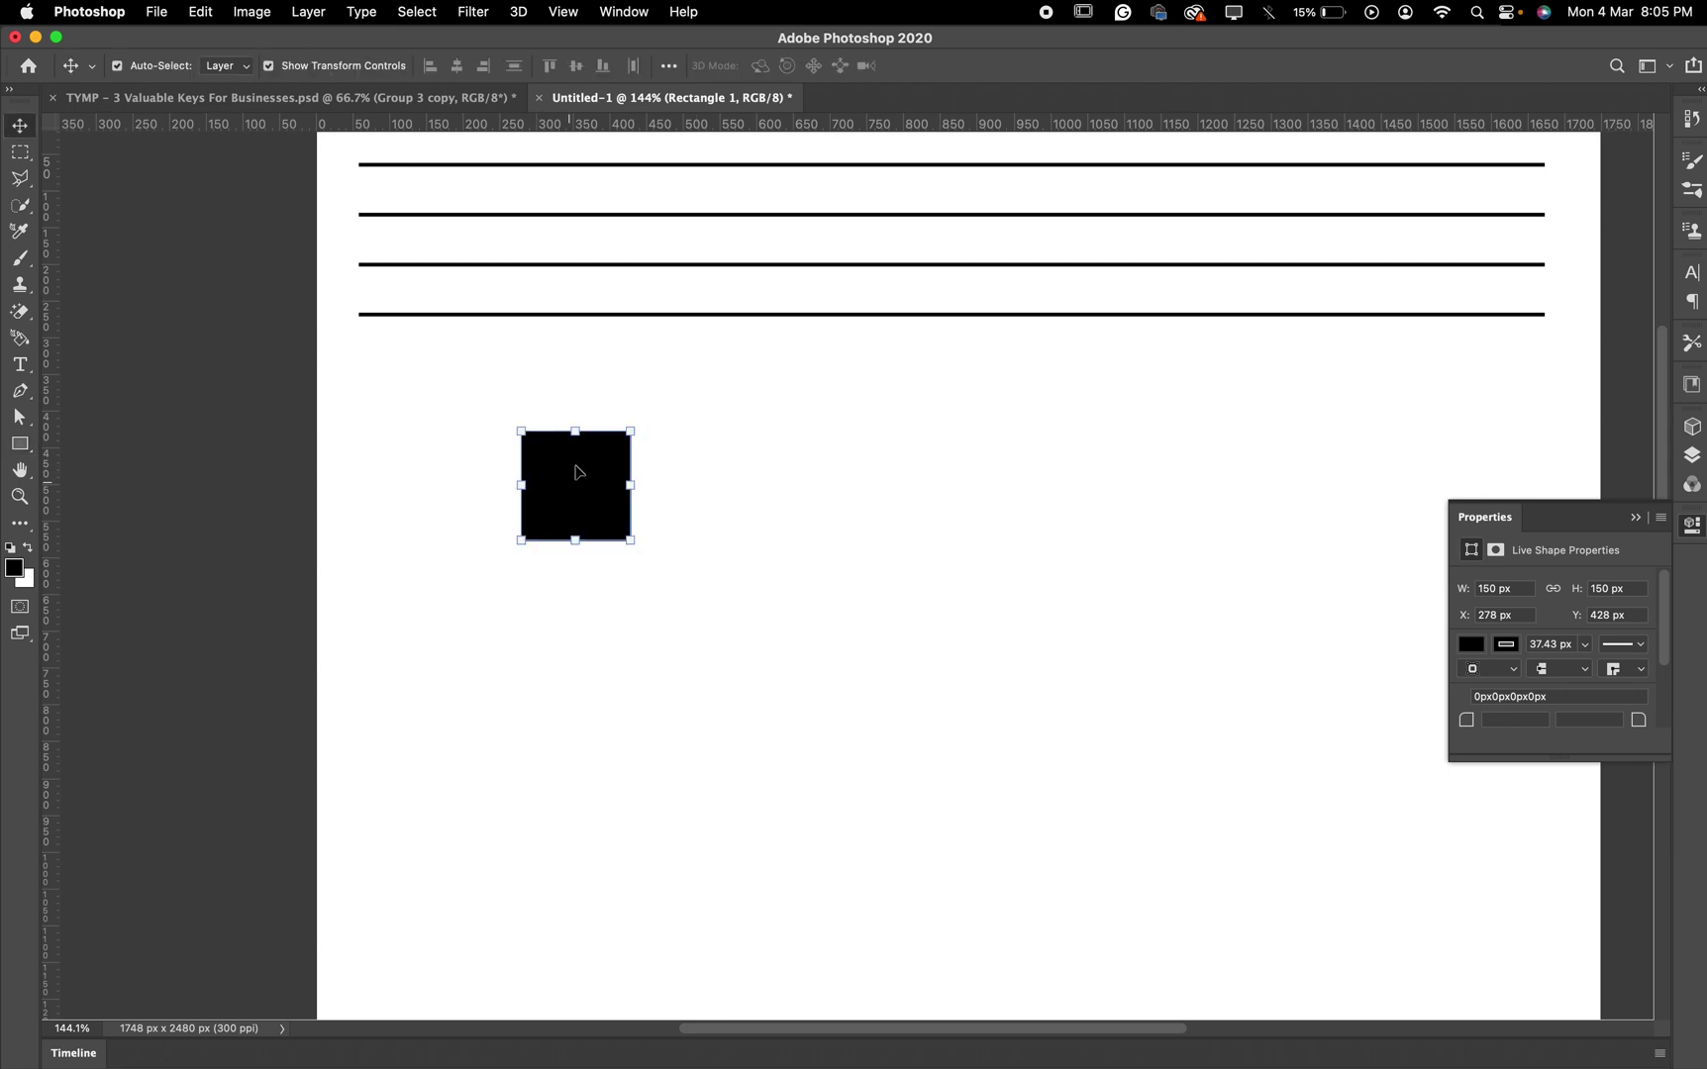
scroll(583, 486, down, 5)
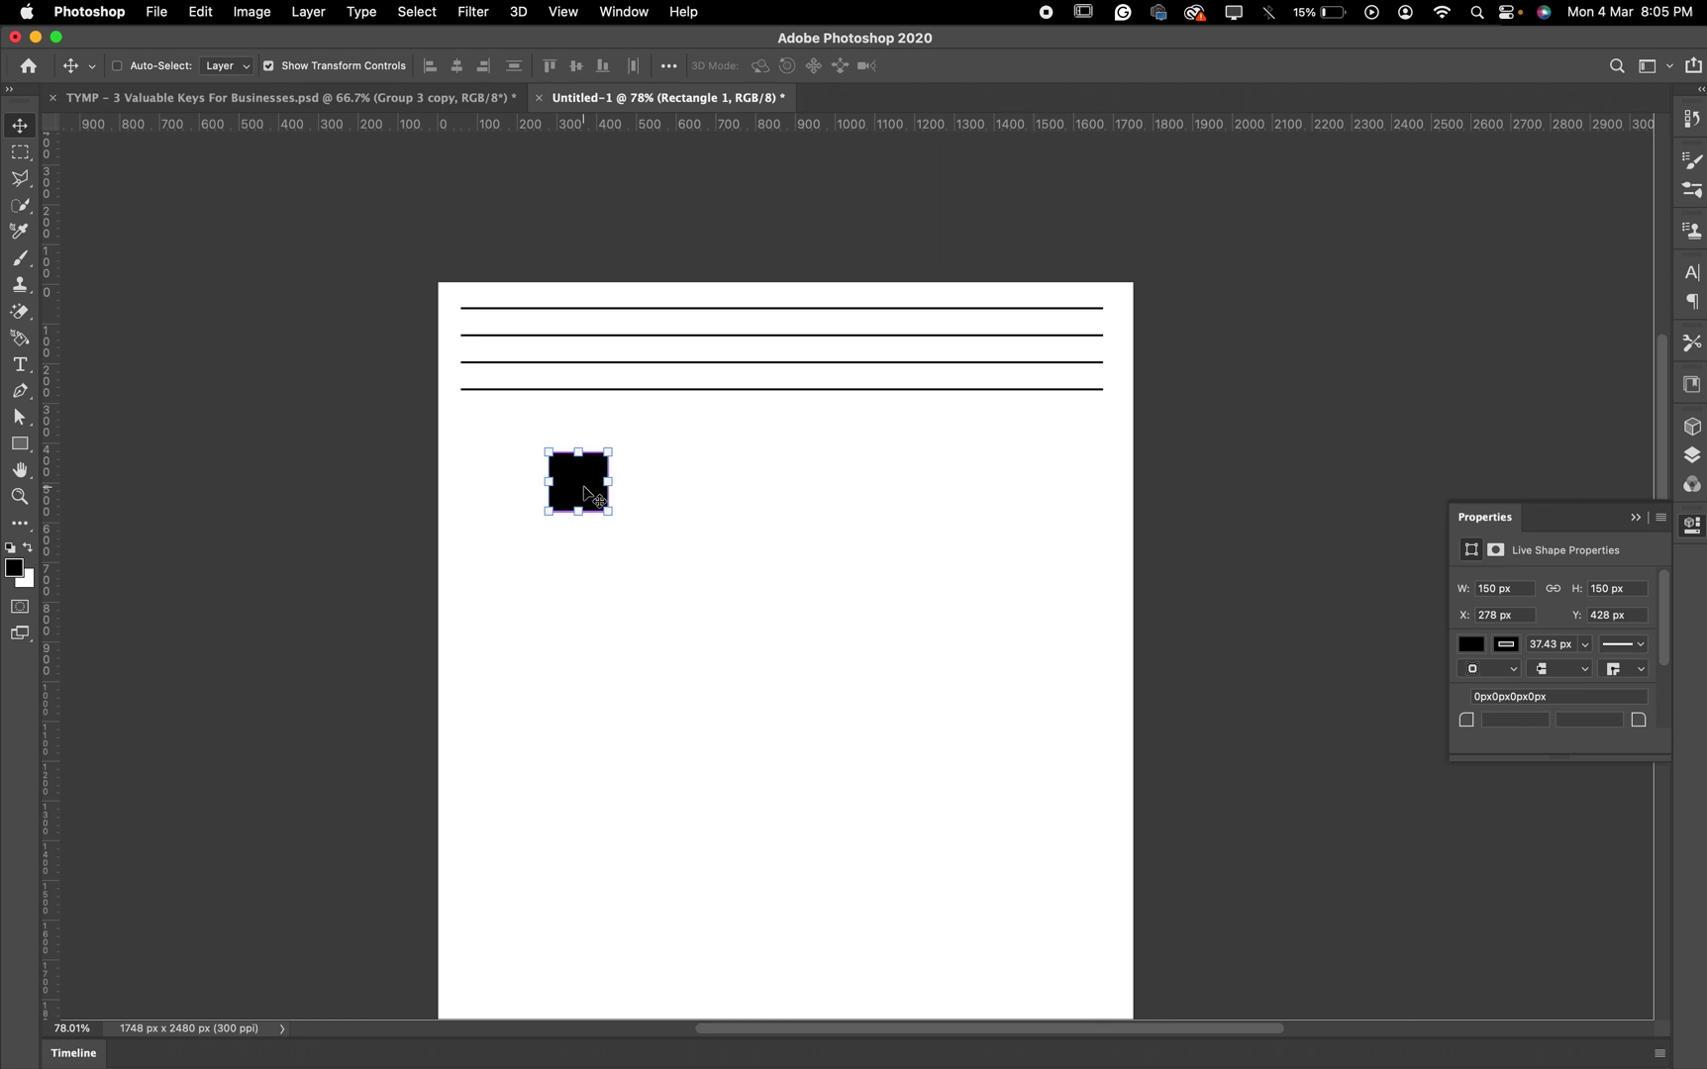
key(super+a)
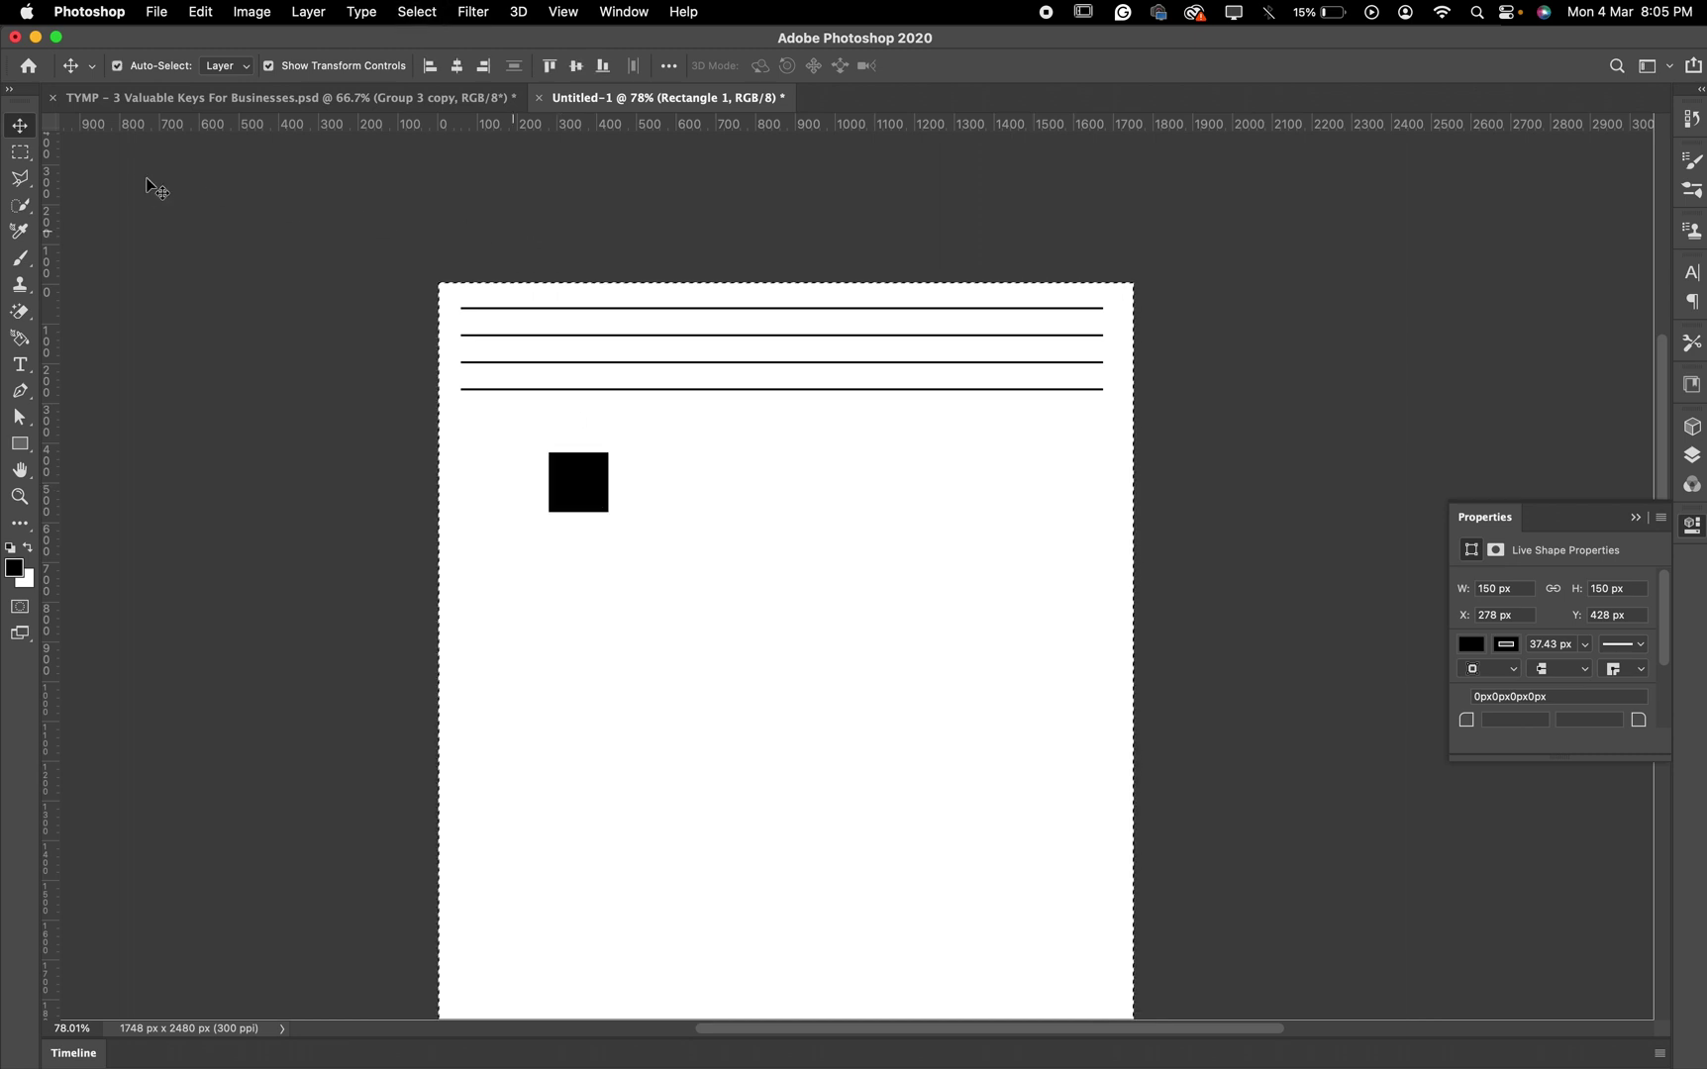
click(430, 68)
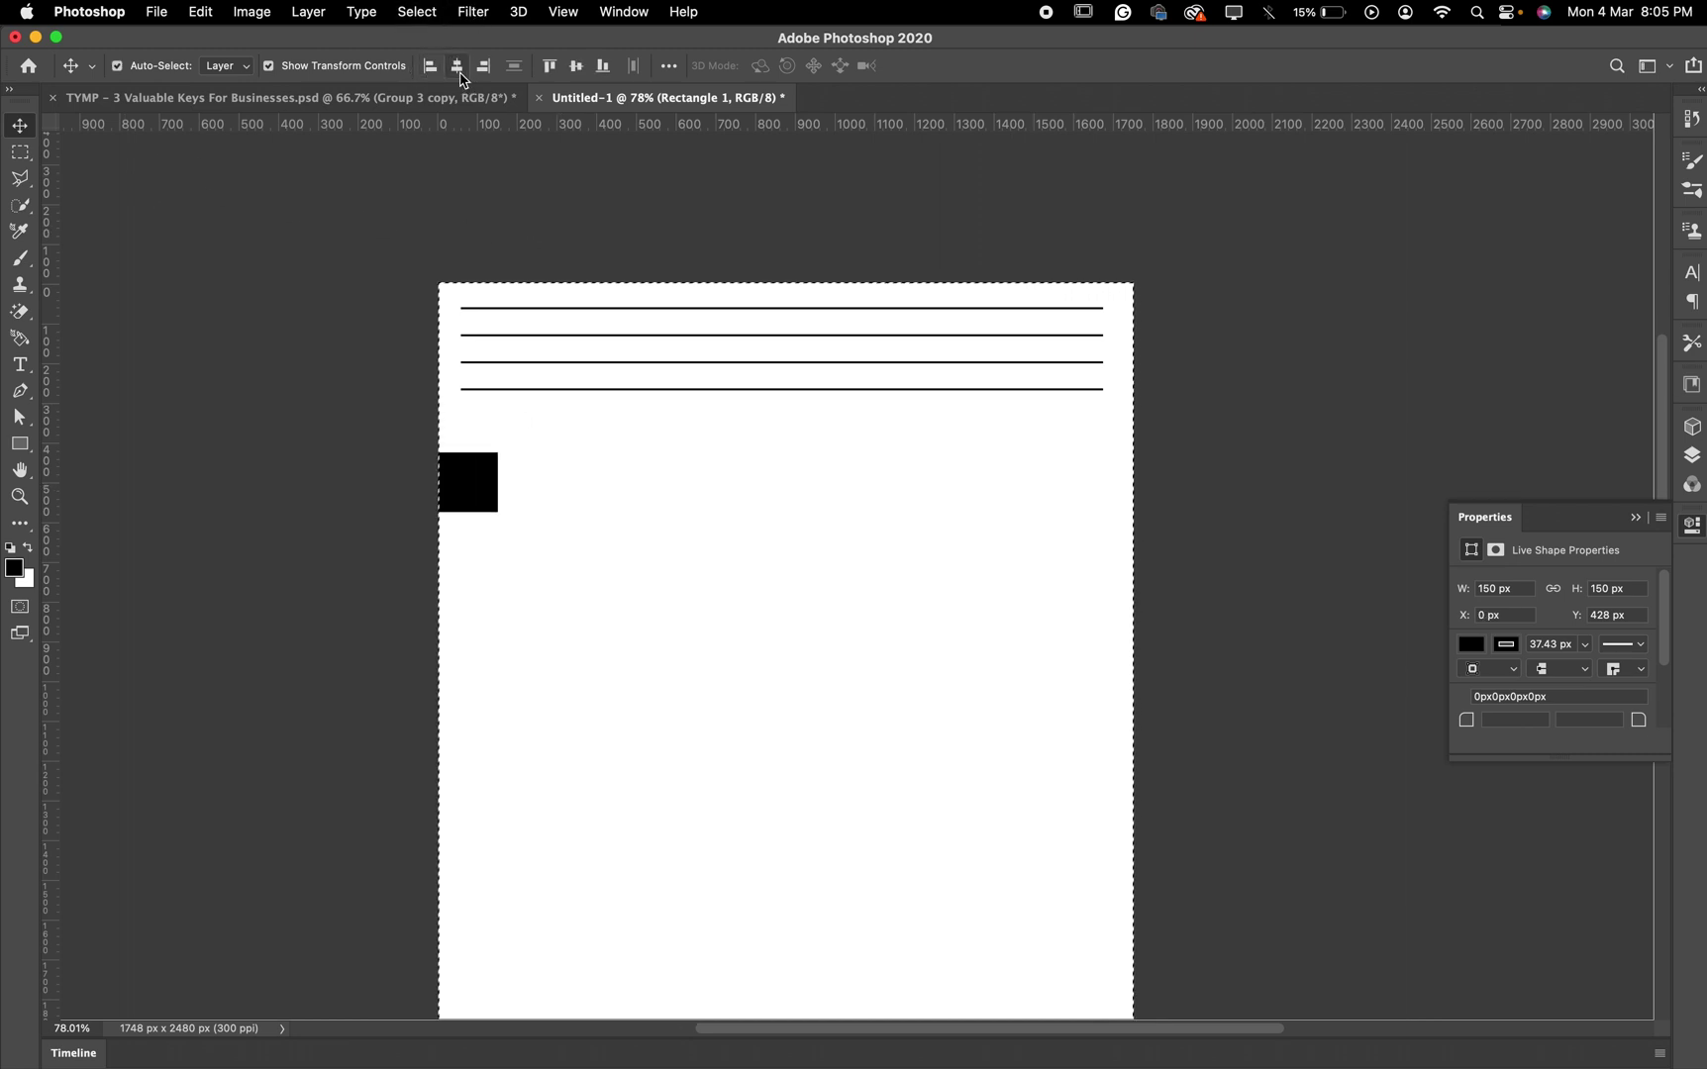
click(549, 67)
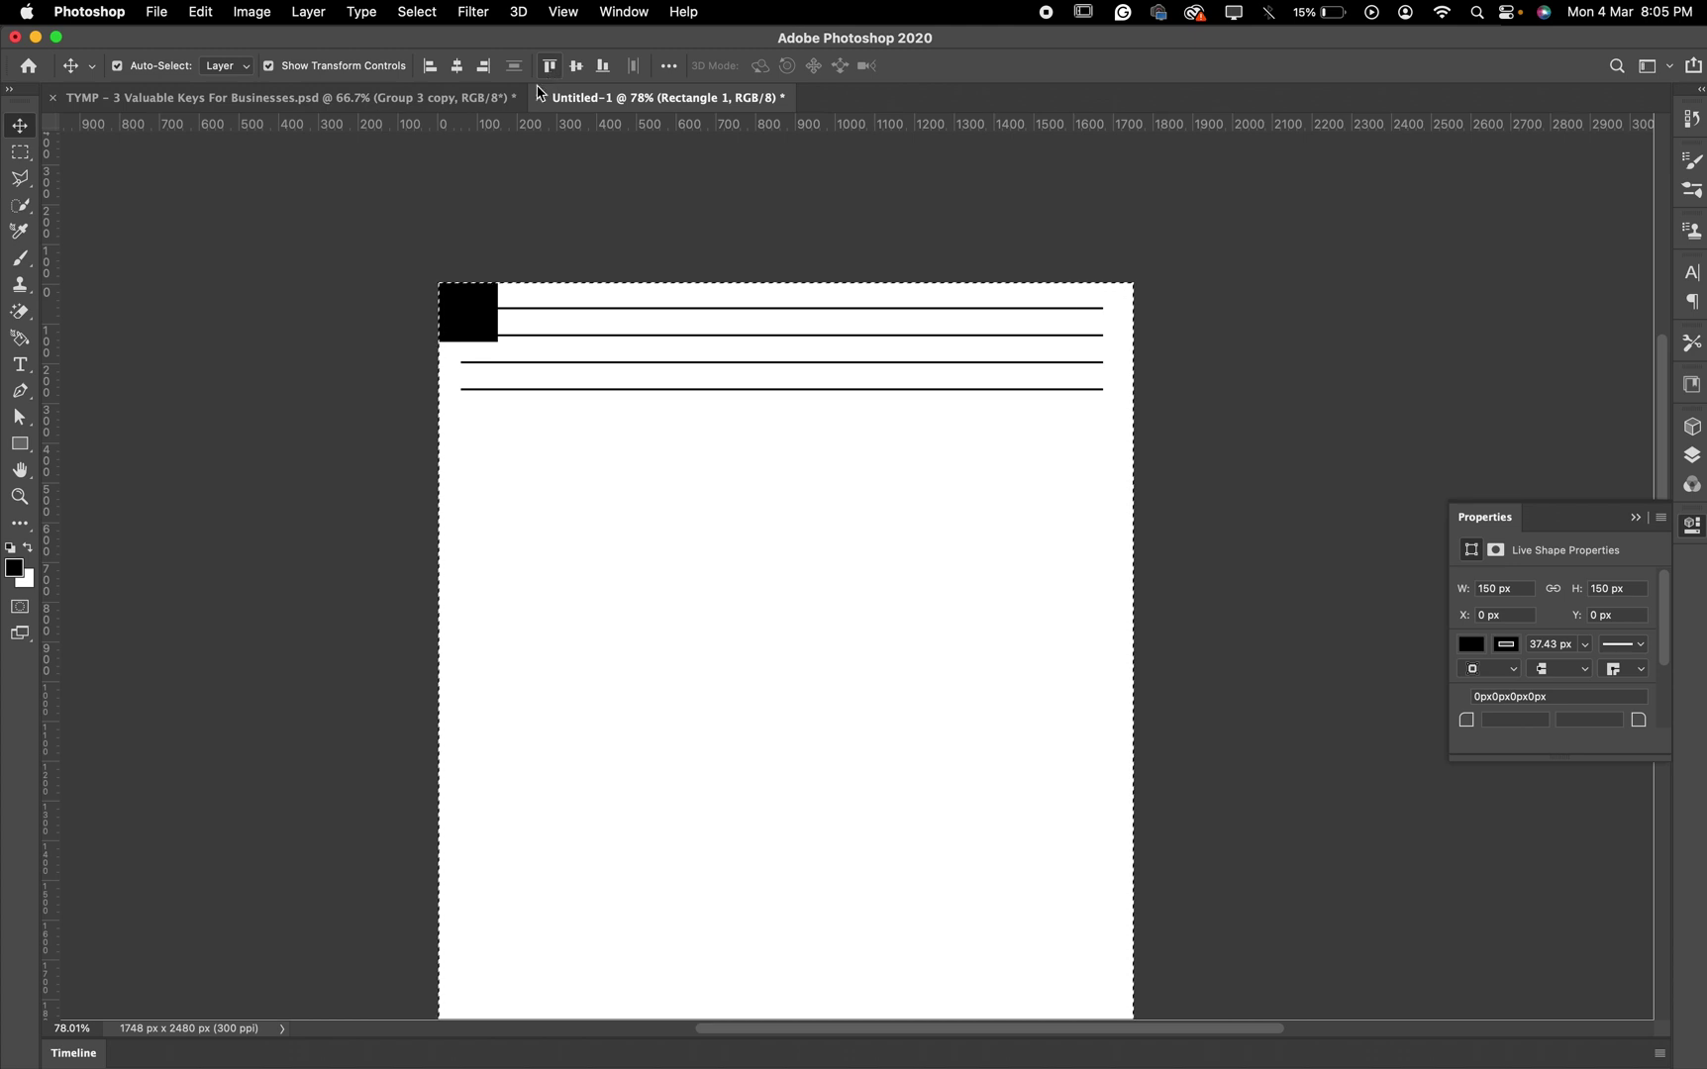
key(super+d)
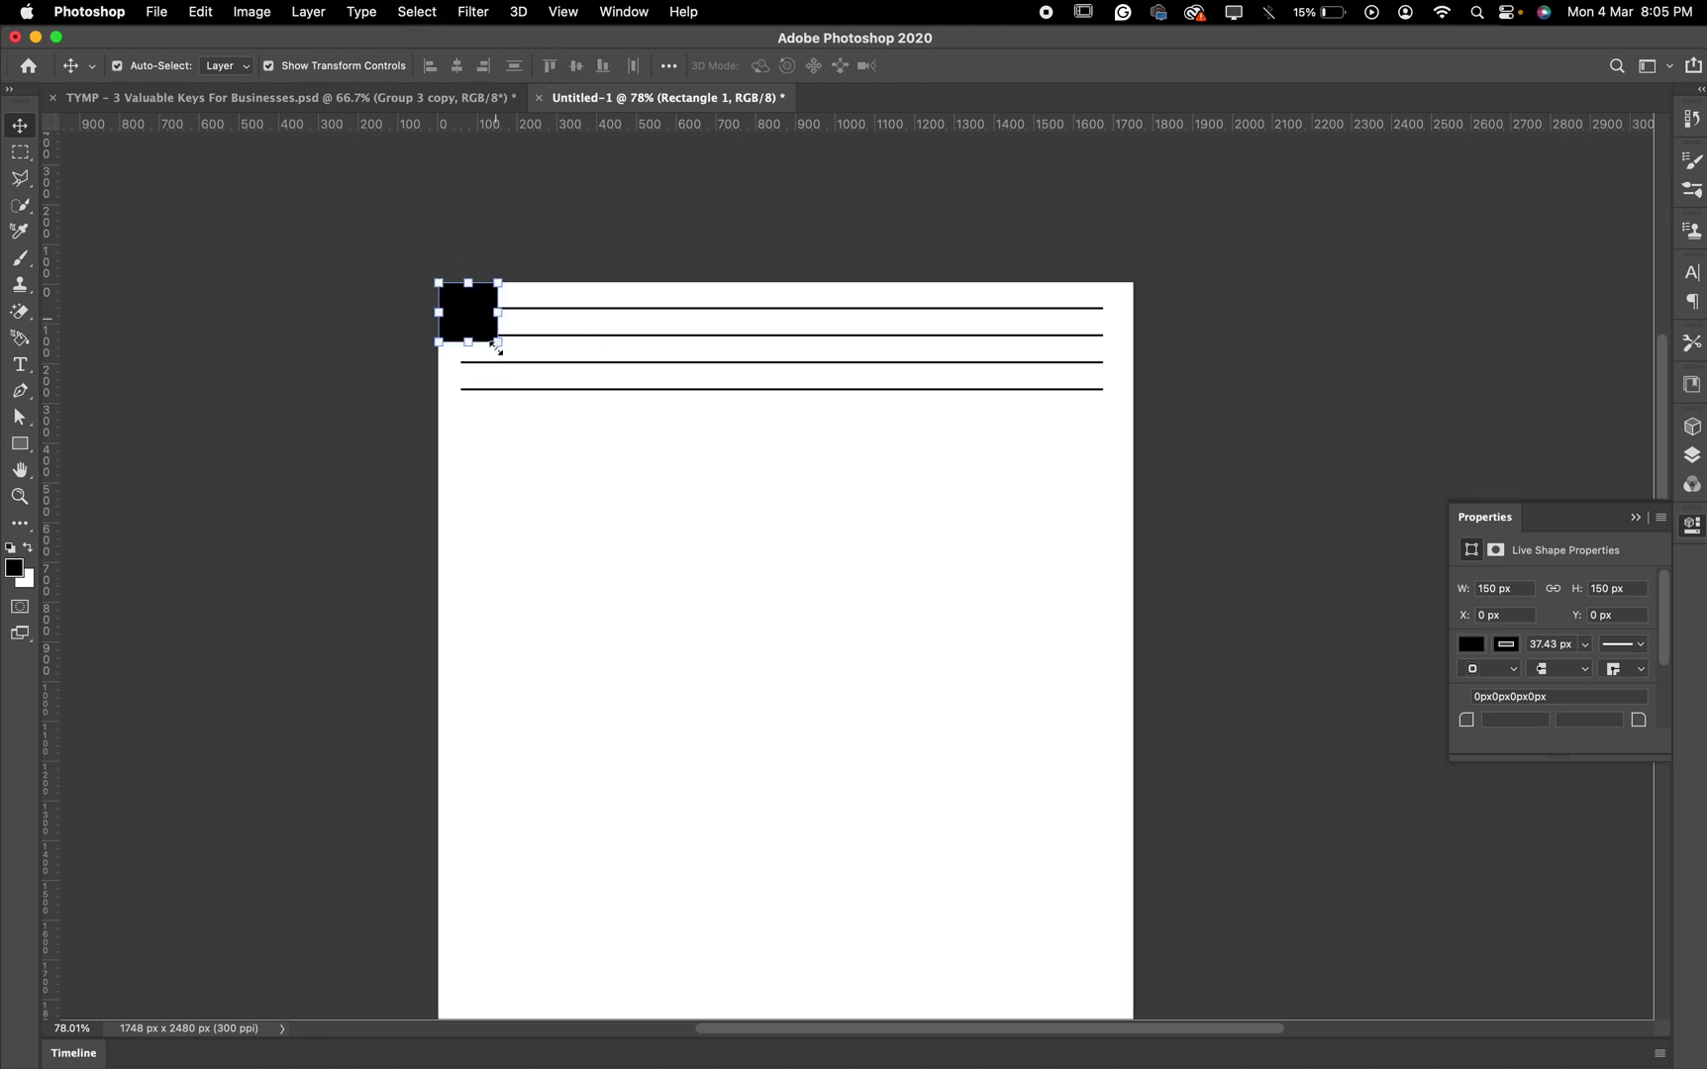
Scale the corner square down to about 120.79 px per side
drag(495, 347, 482, 341)
key(Return)
click(543, 245)
Snap a vertical guide to the square's right edge and a horizontal guide to its bottom edge (~120.8 px)
drag(53, 262, 484, 307)
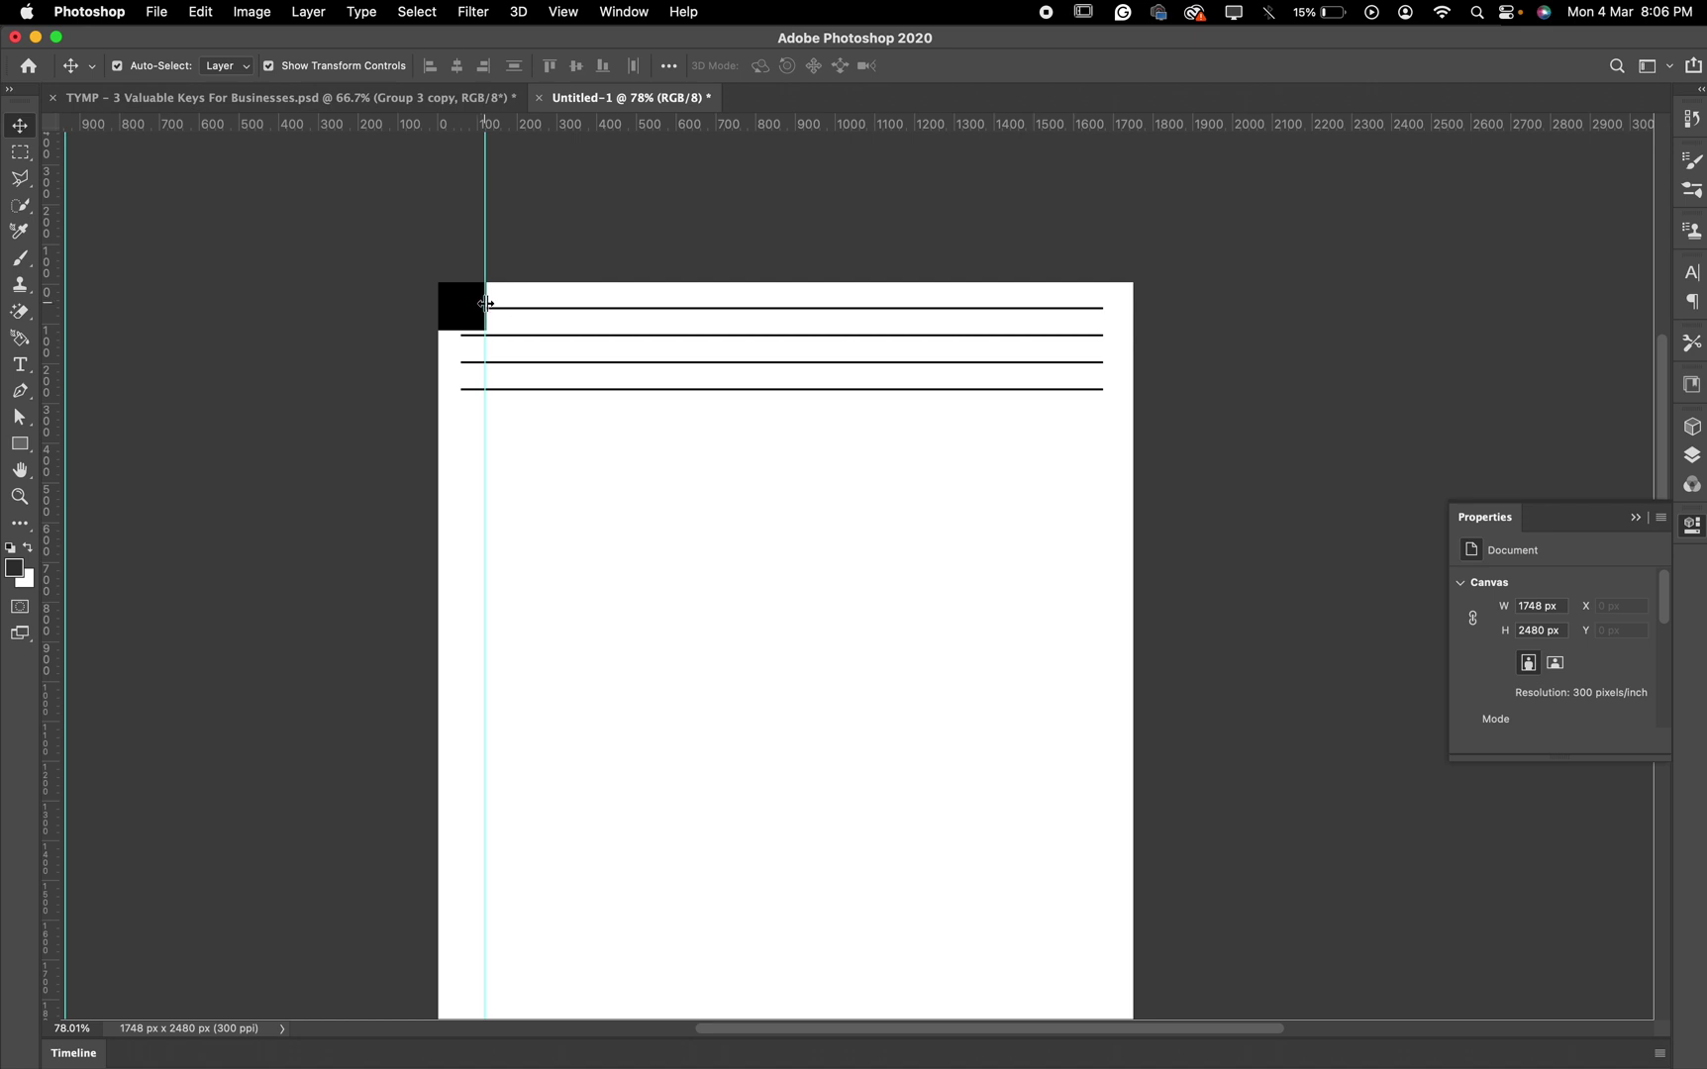
scroll(485, 303, up, 8)
click(460, 285)
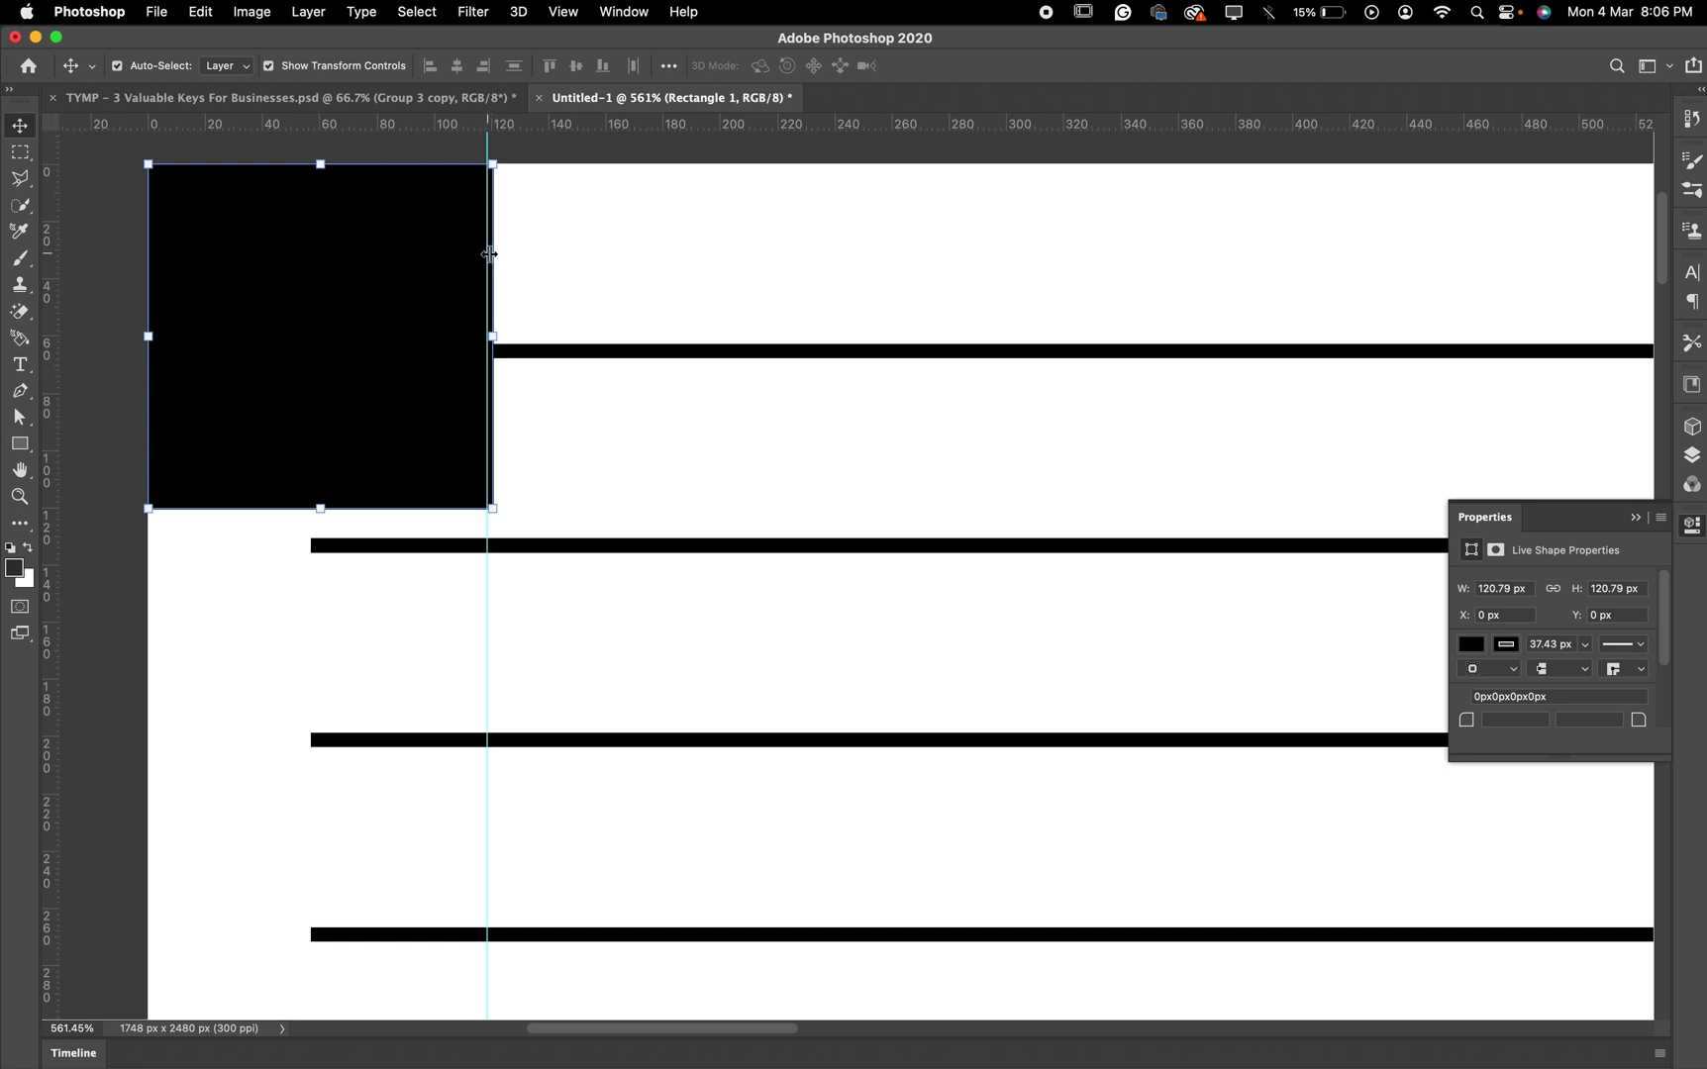
drag(489, 253, 493, 258)
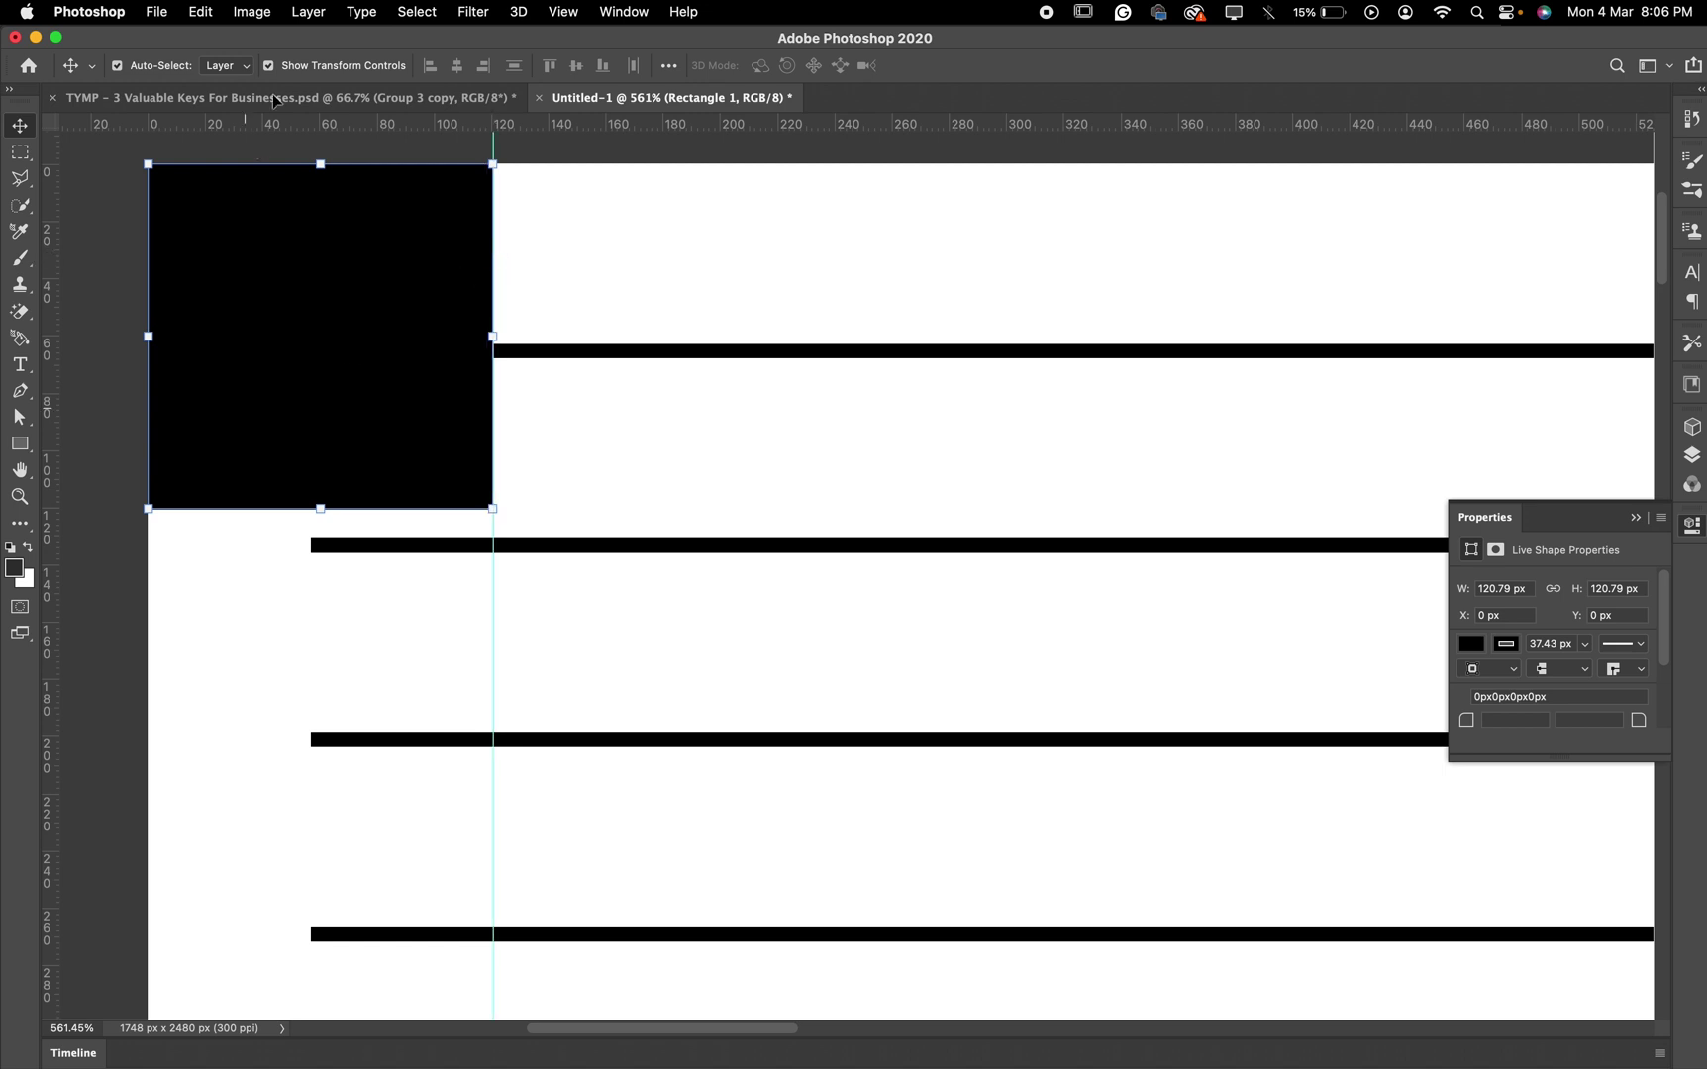
drag(284, 128, 297, 512)
scroll(698, 193, down, 5)
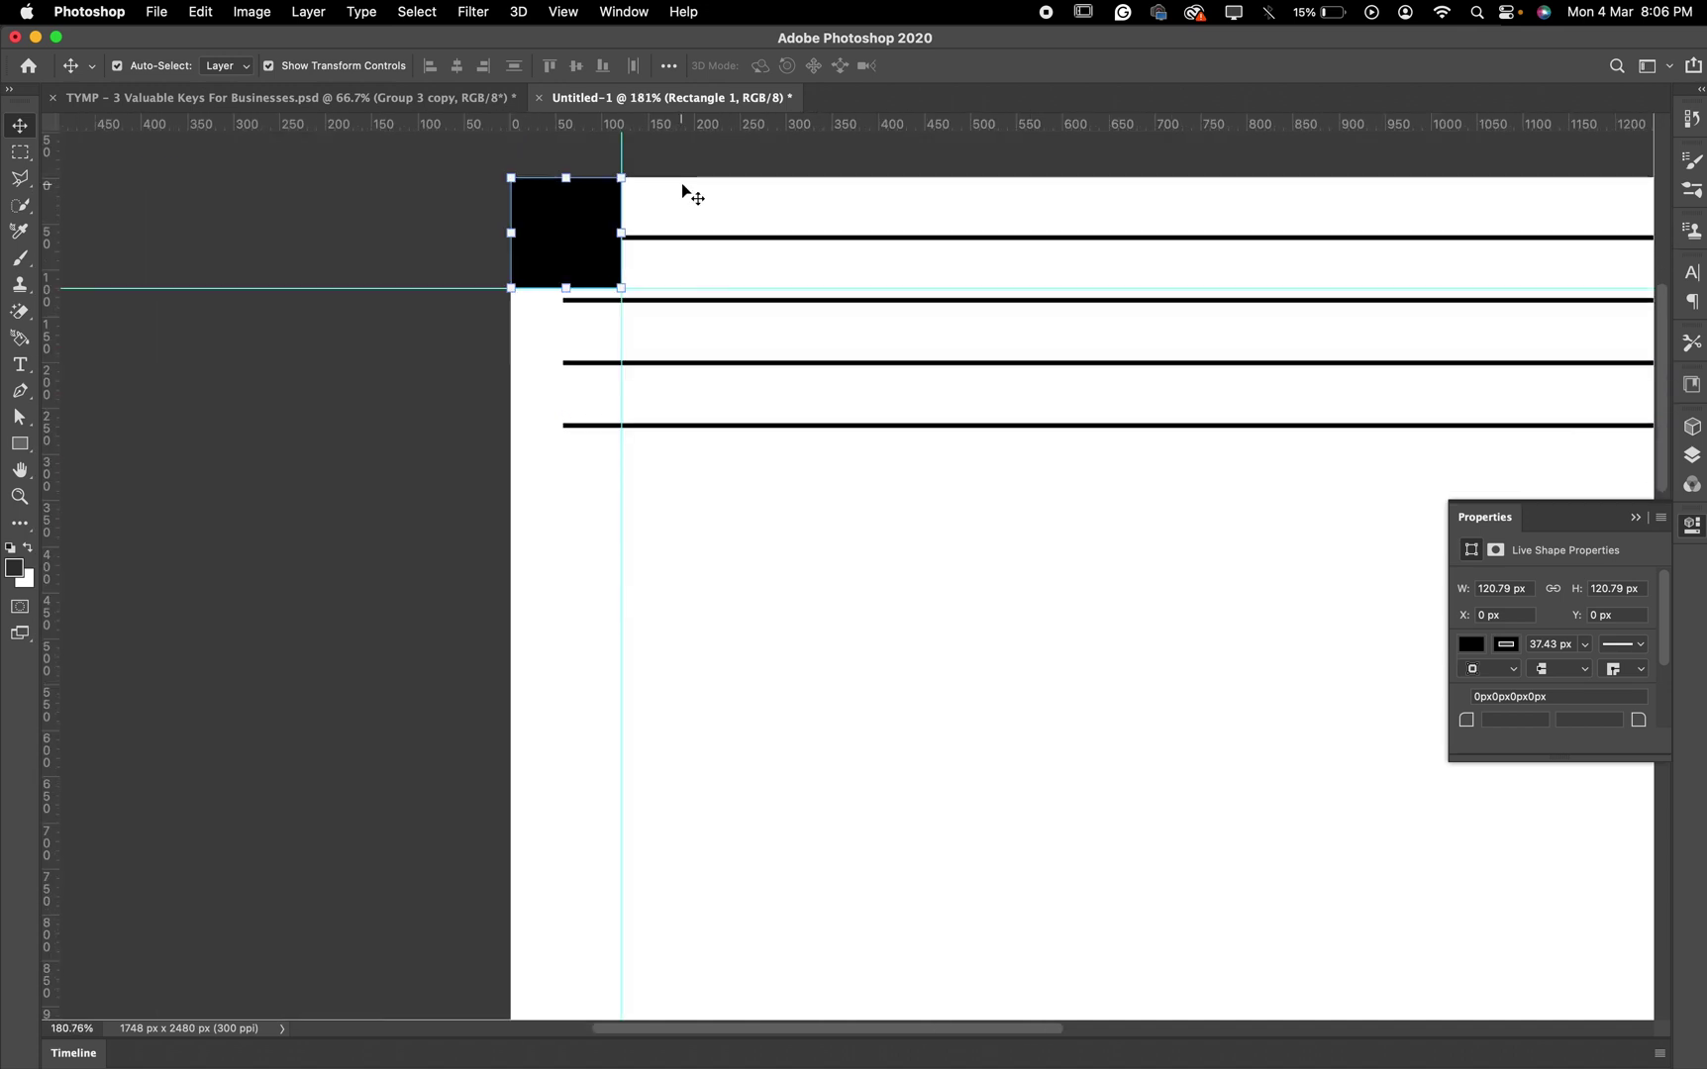
scroll(616, 232, down, 3)
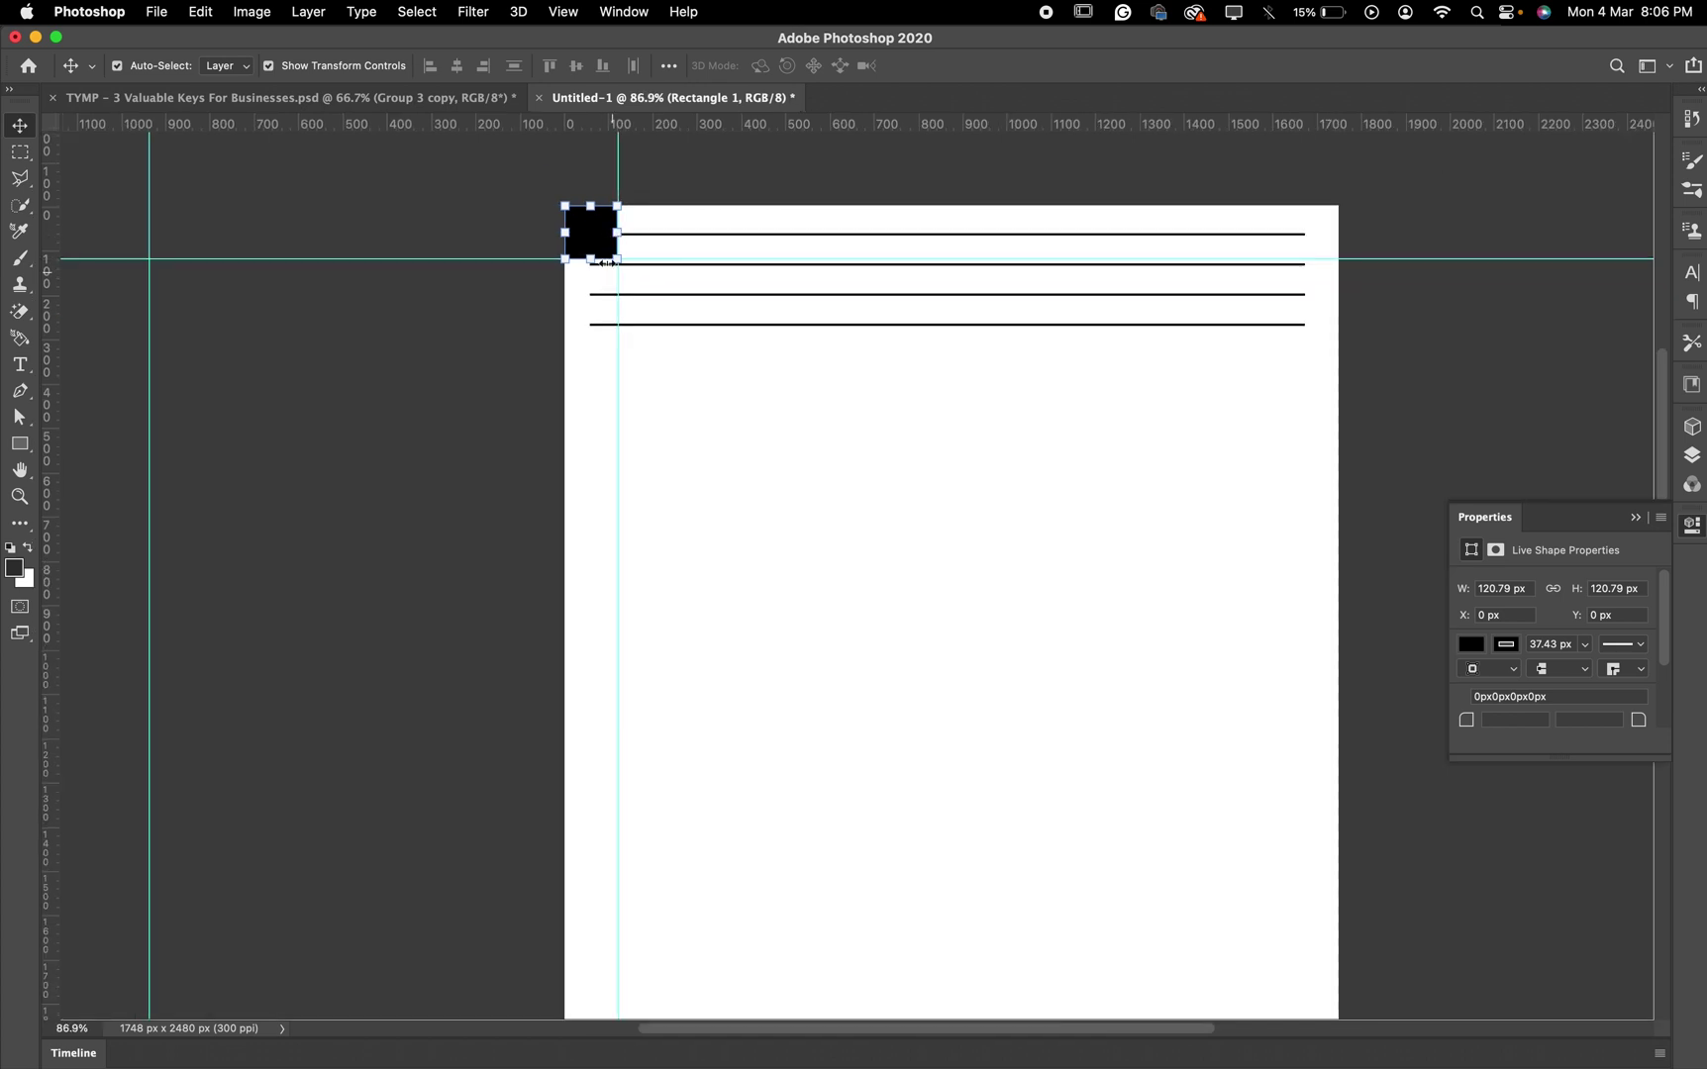
Align the black square to the page's bottom edge, placing it at X 0, Y 2359 px
key(super+a)
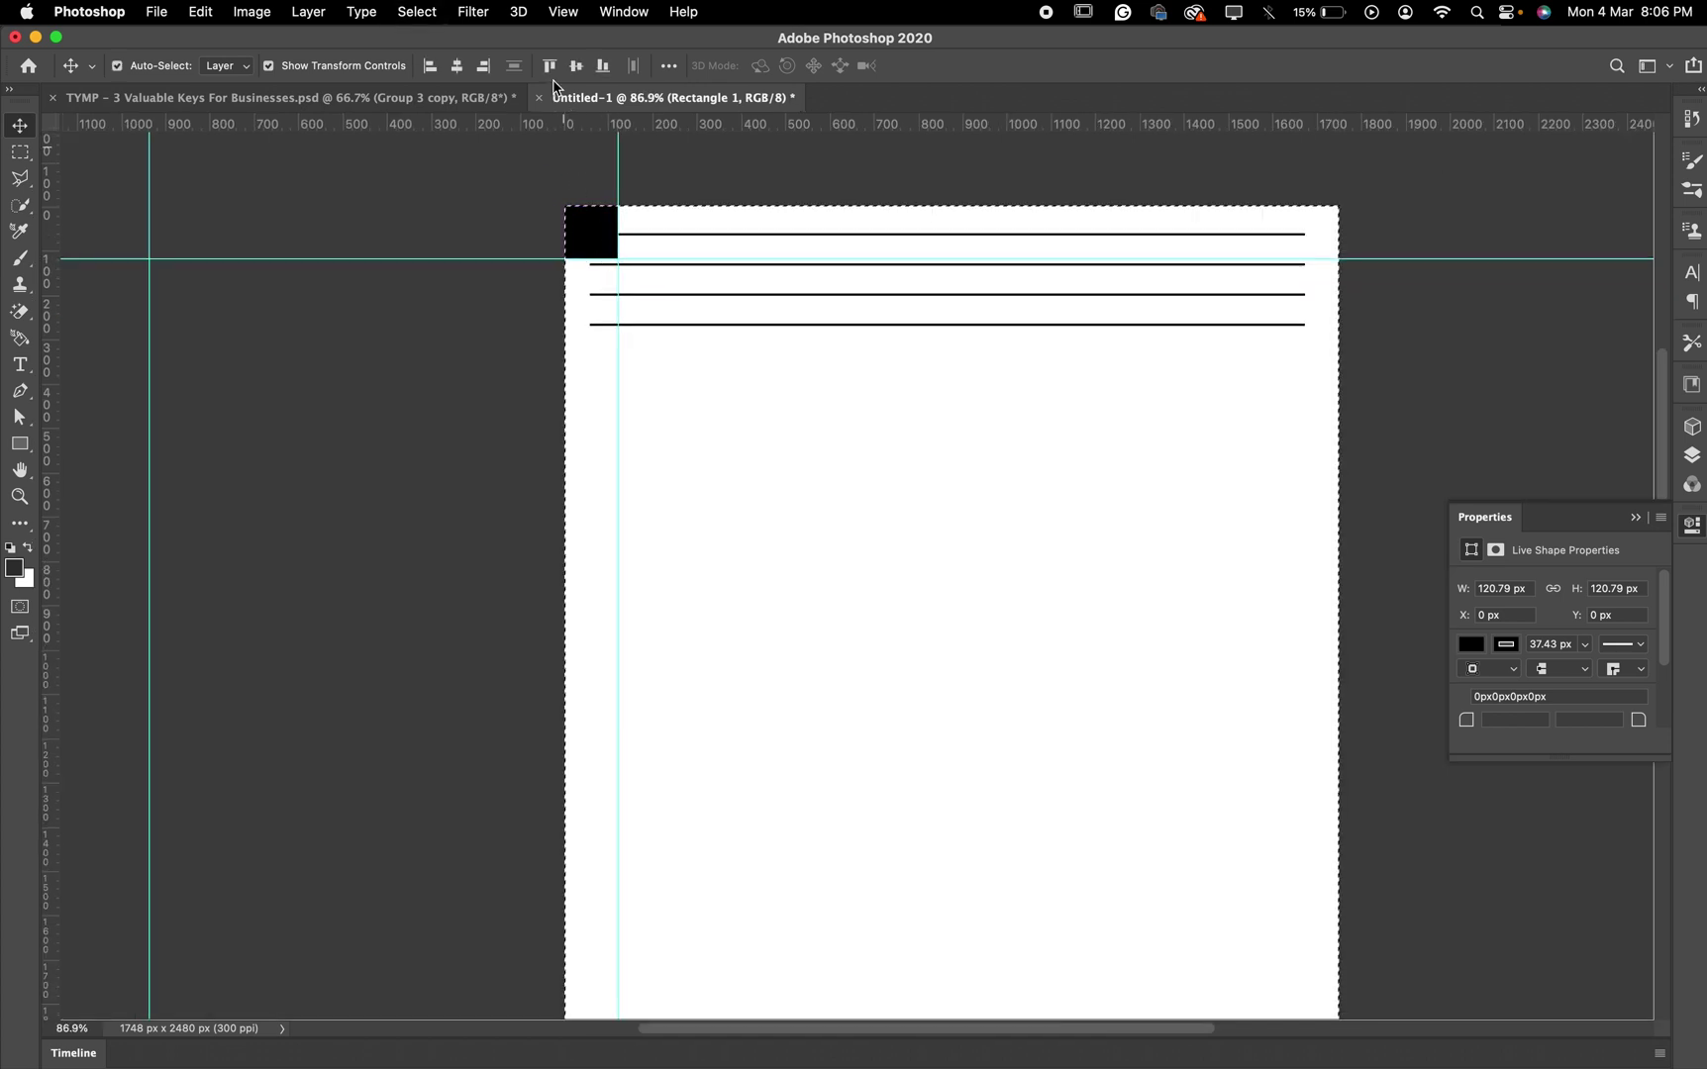
click(601, 66)
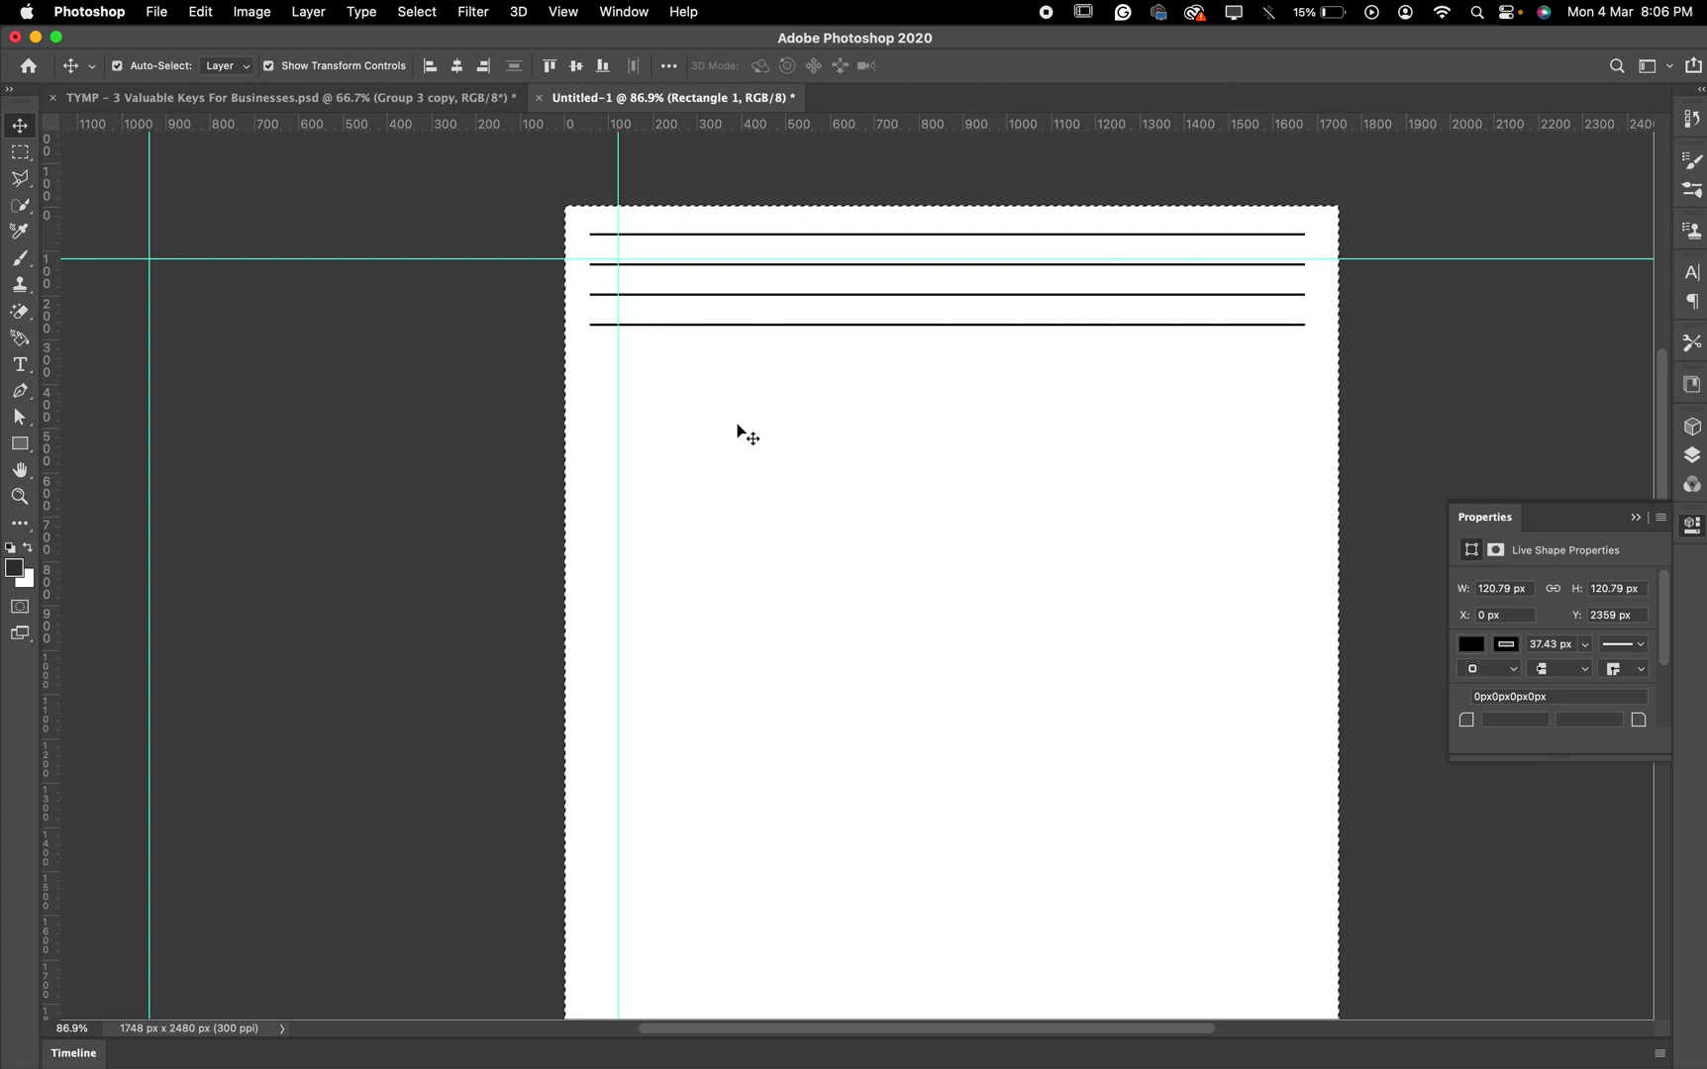
scroll(768, 653, down, 5)
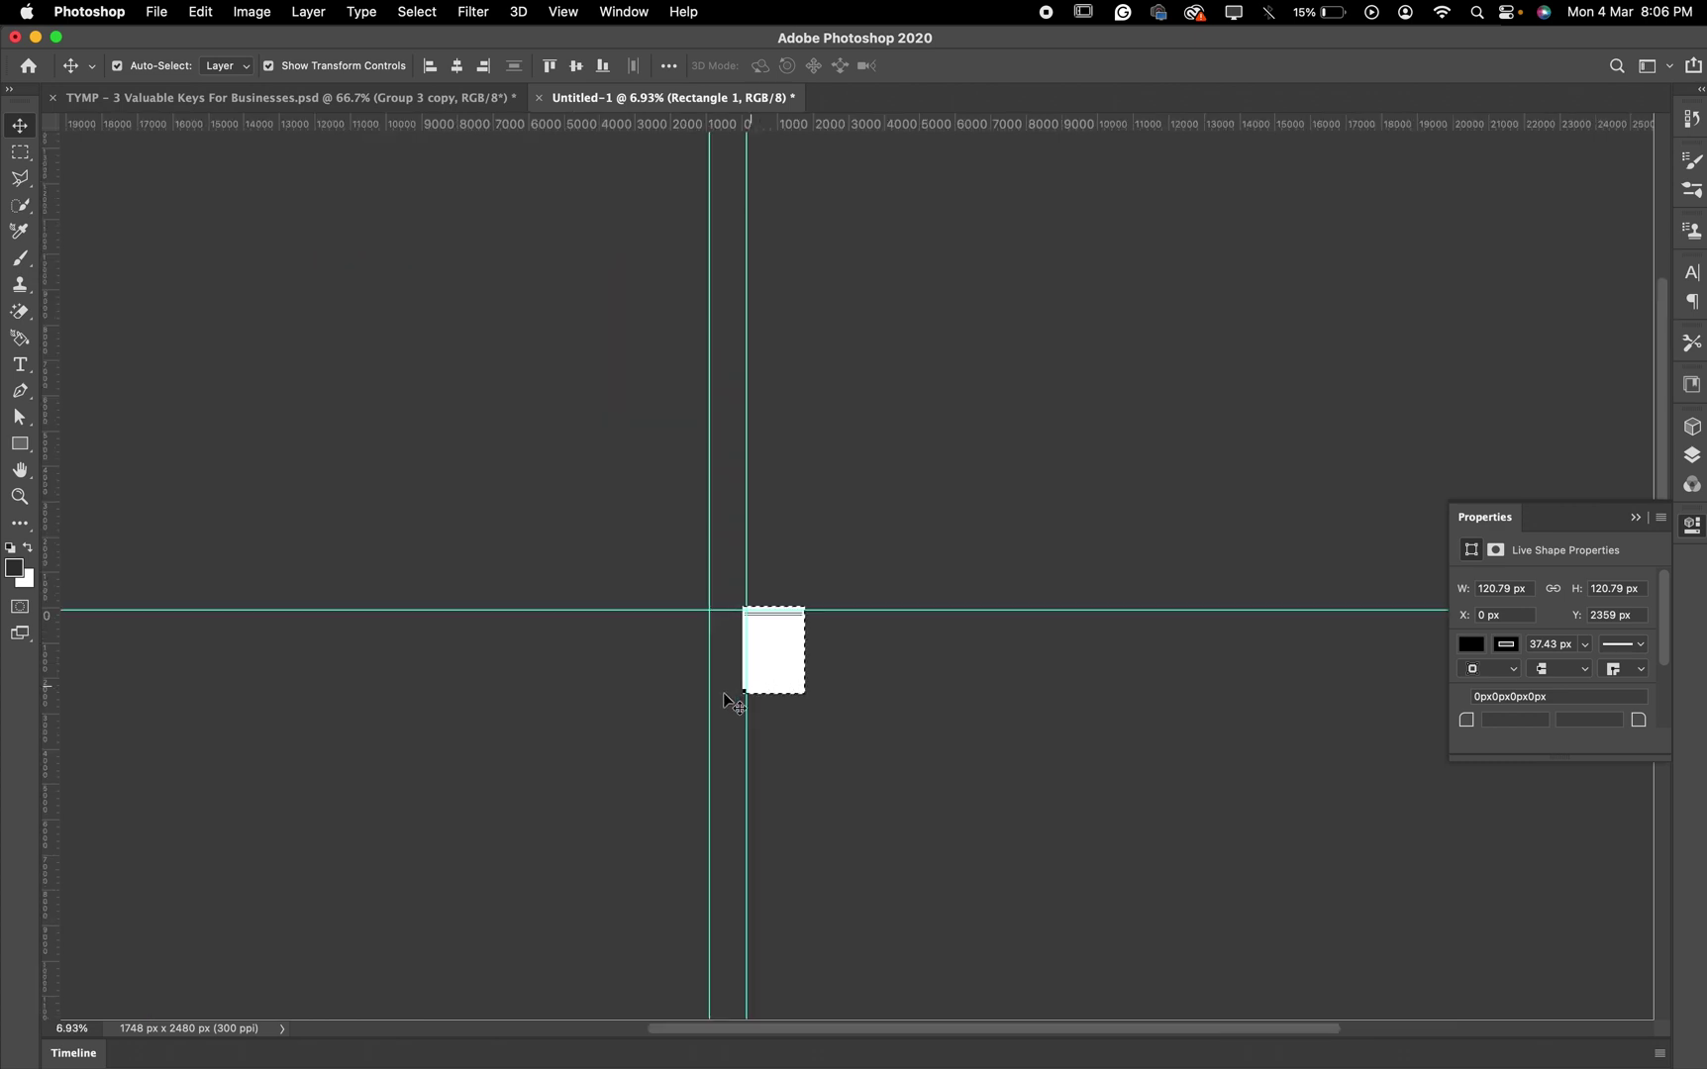
key(super+d)
Add a horizontal guide along the bottom-left square's top edge
key(z)
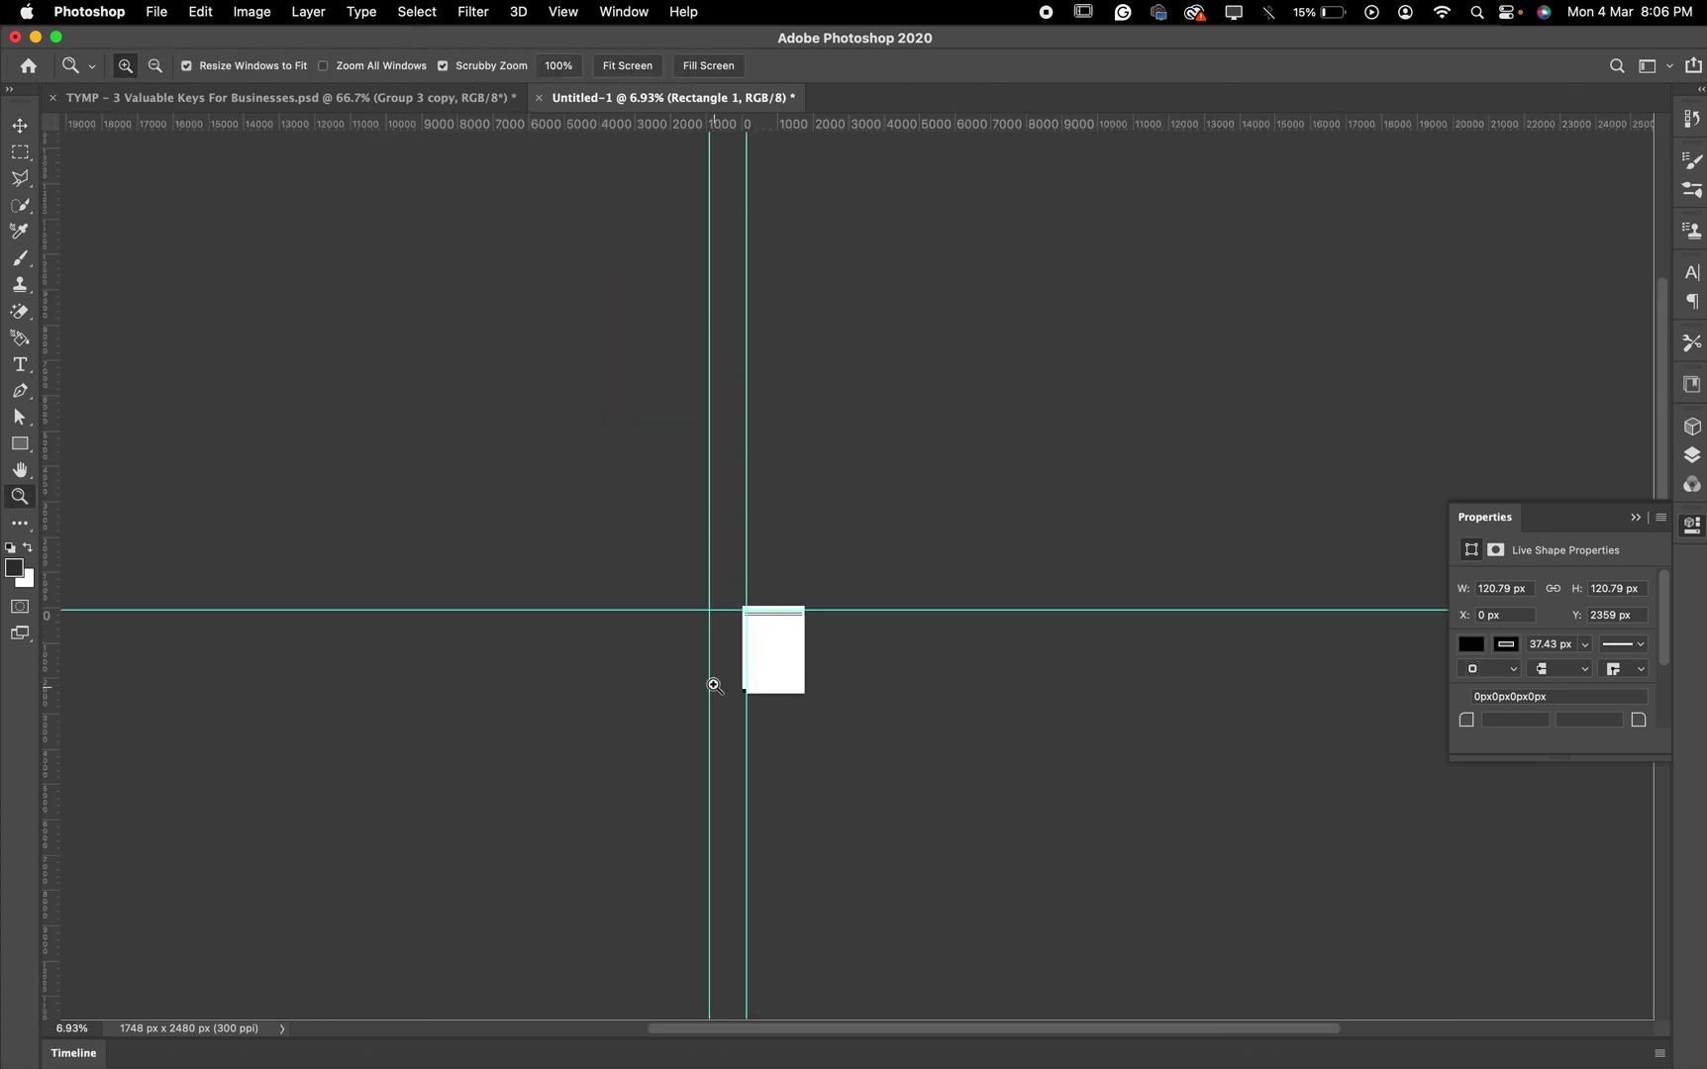
drag(766, 704, 796, 763)
right_click(796, 763)
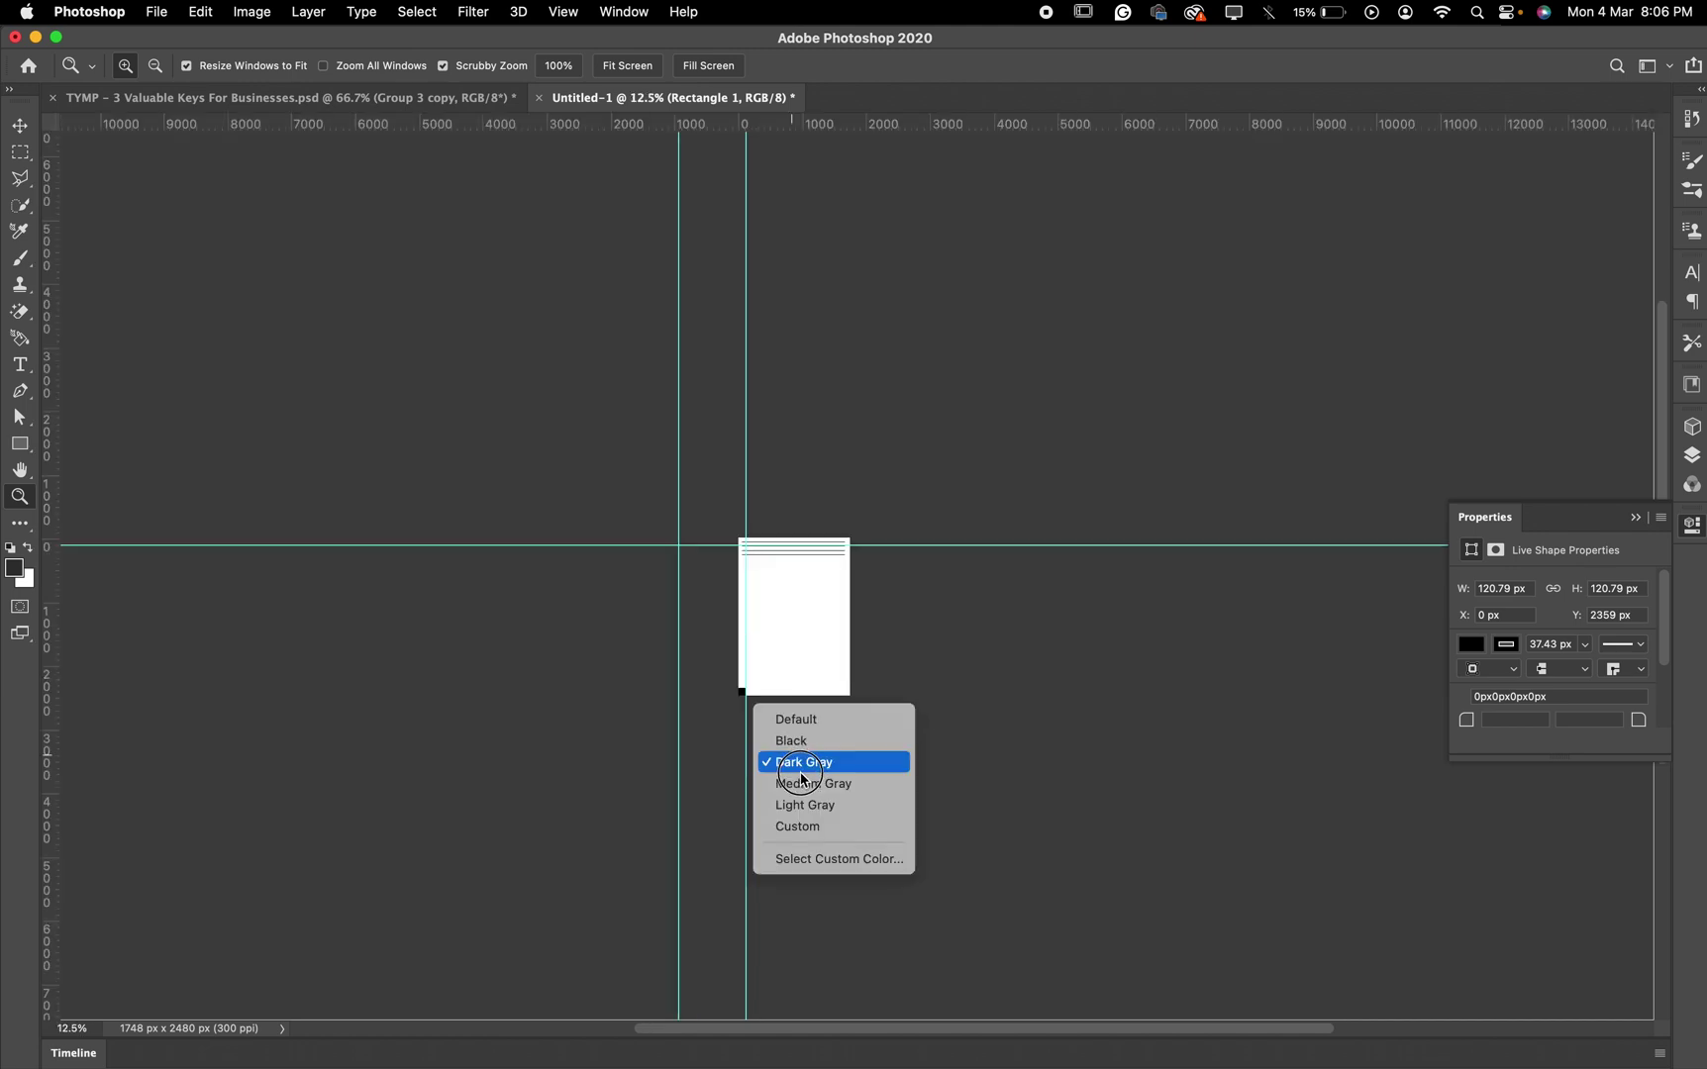
click(742, 679)
click(748, 700)
drag(749, 699, 695, 712)
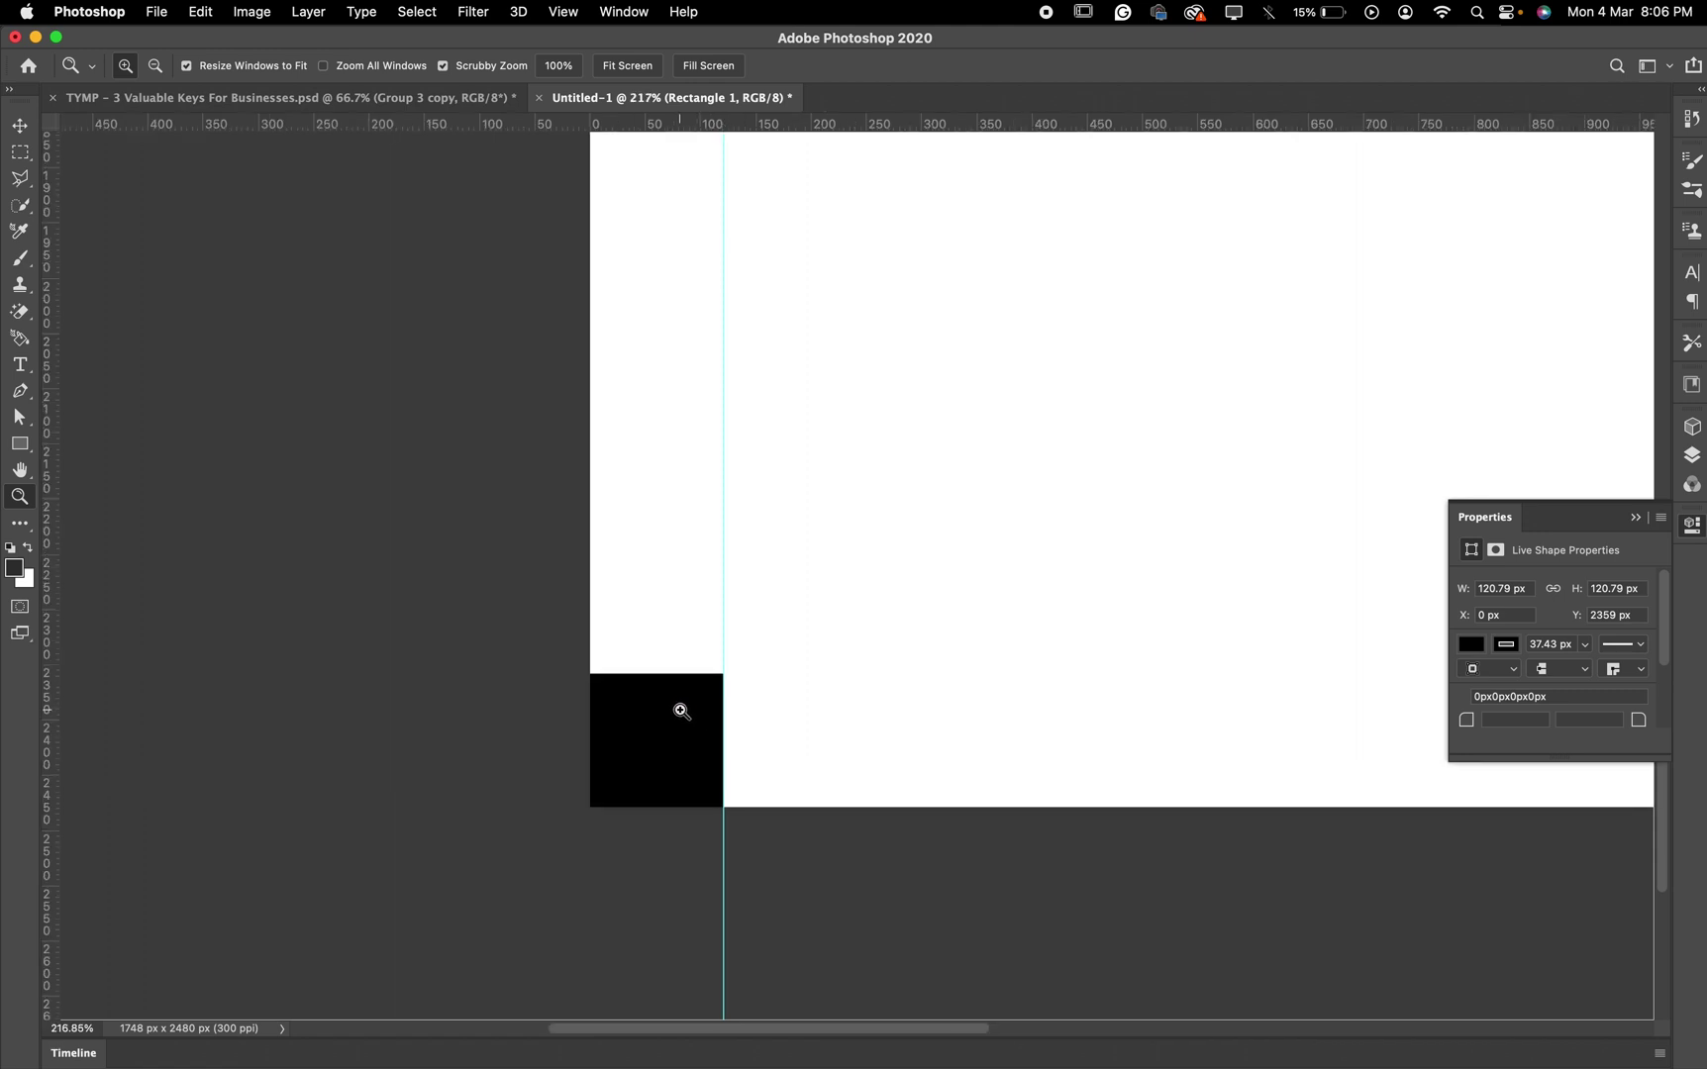
key(v)
drag(808, 131, 789, 678)
scroll(826, 601, down, 10)
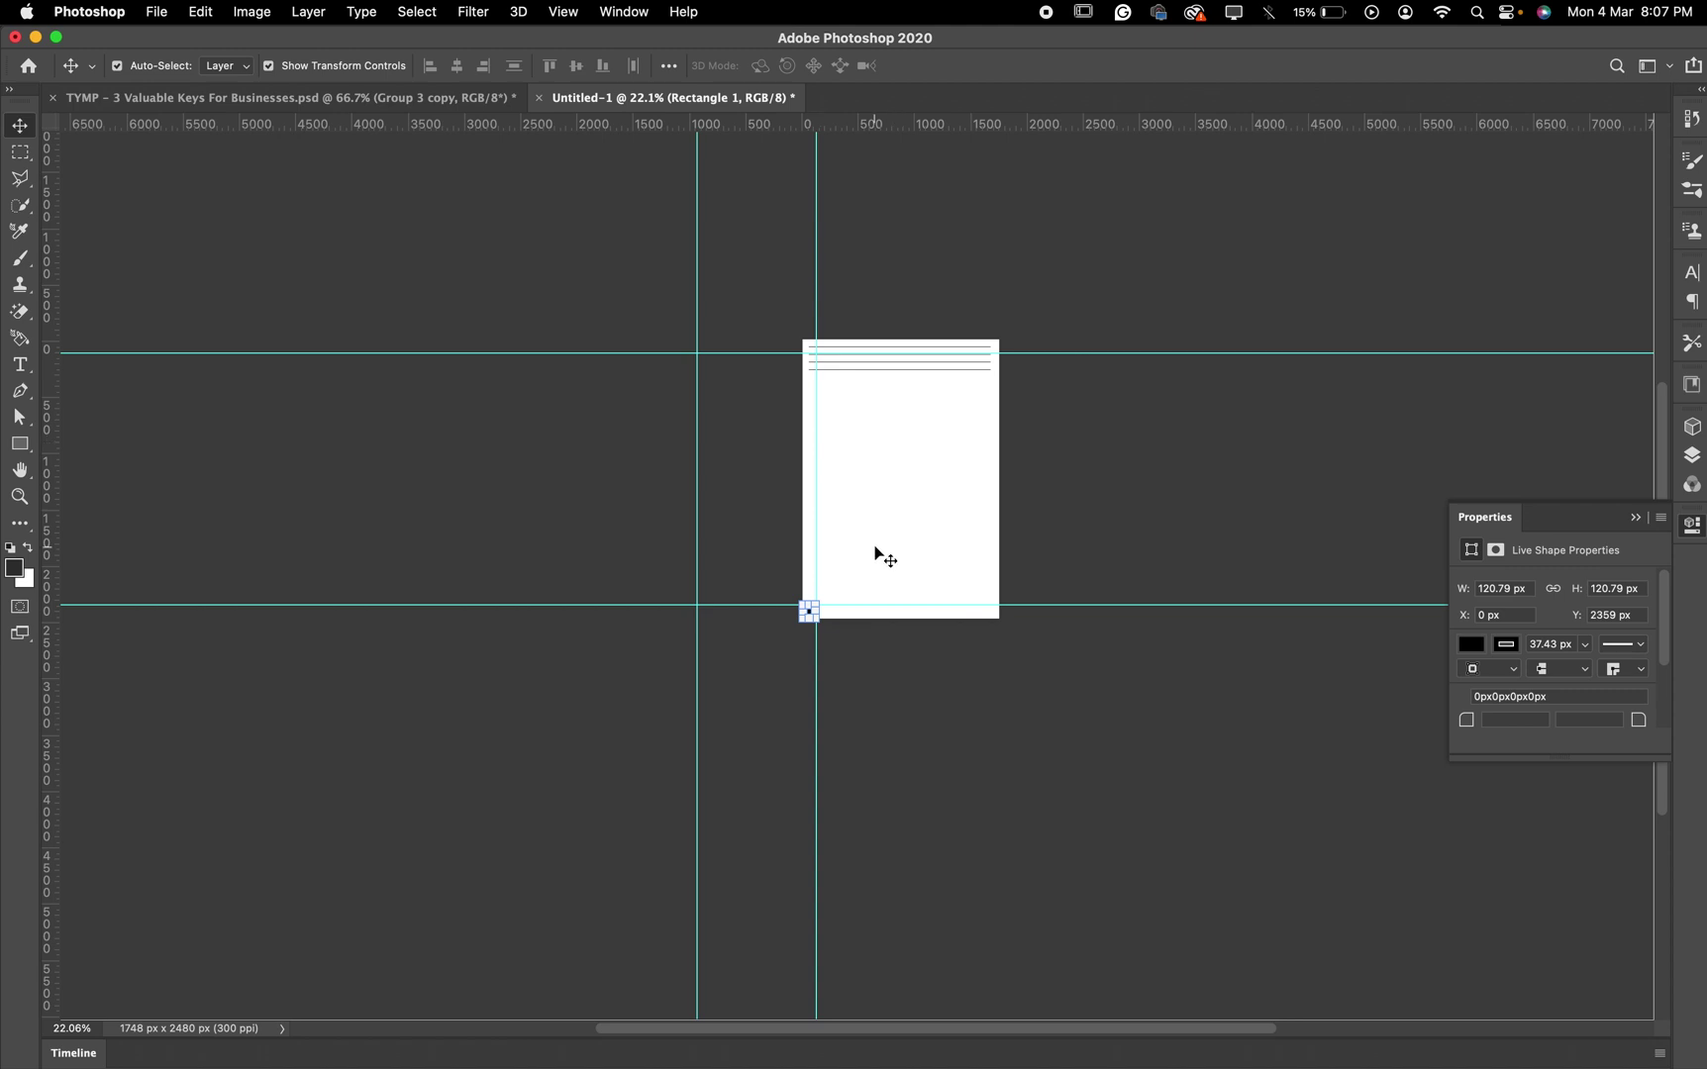
Align the black square to the page's right edge, moving it to X 1627 px
key(super+a)
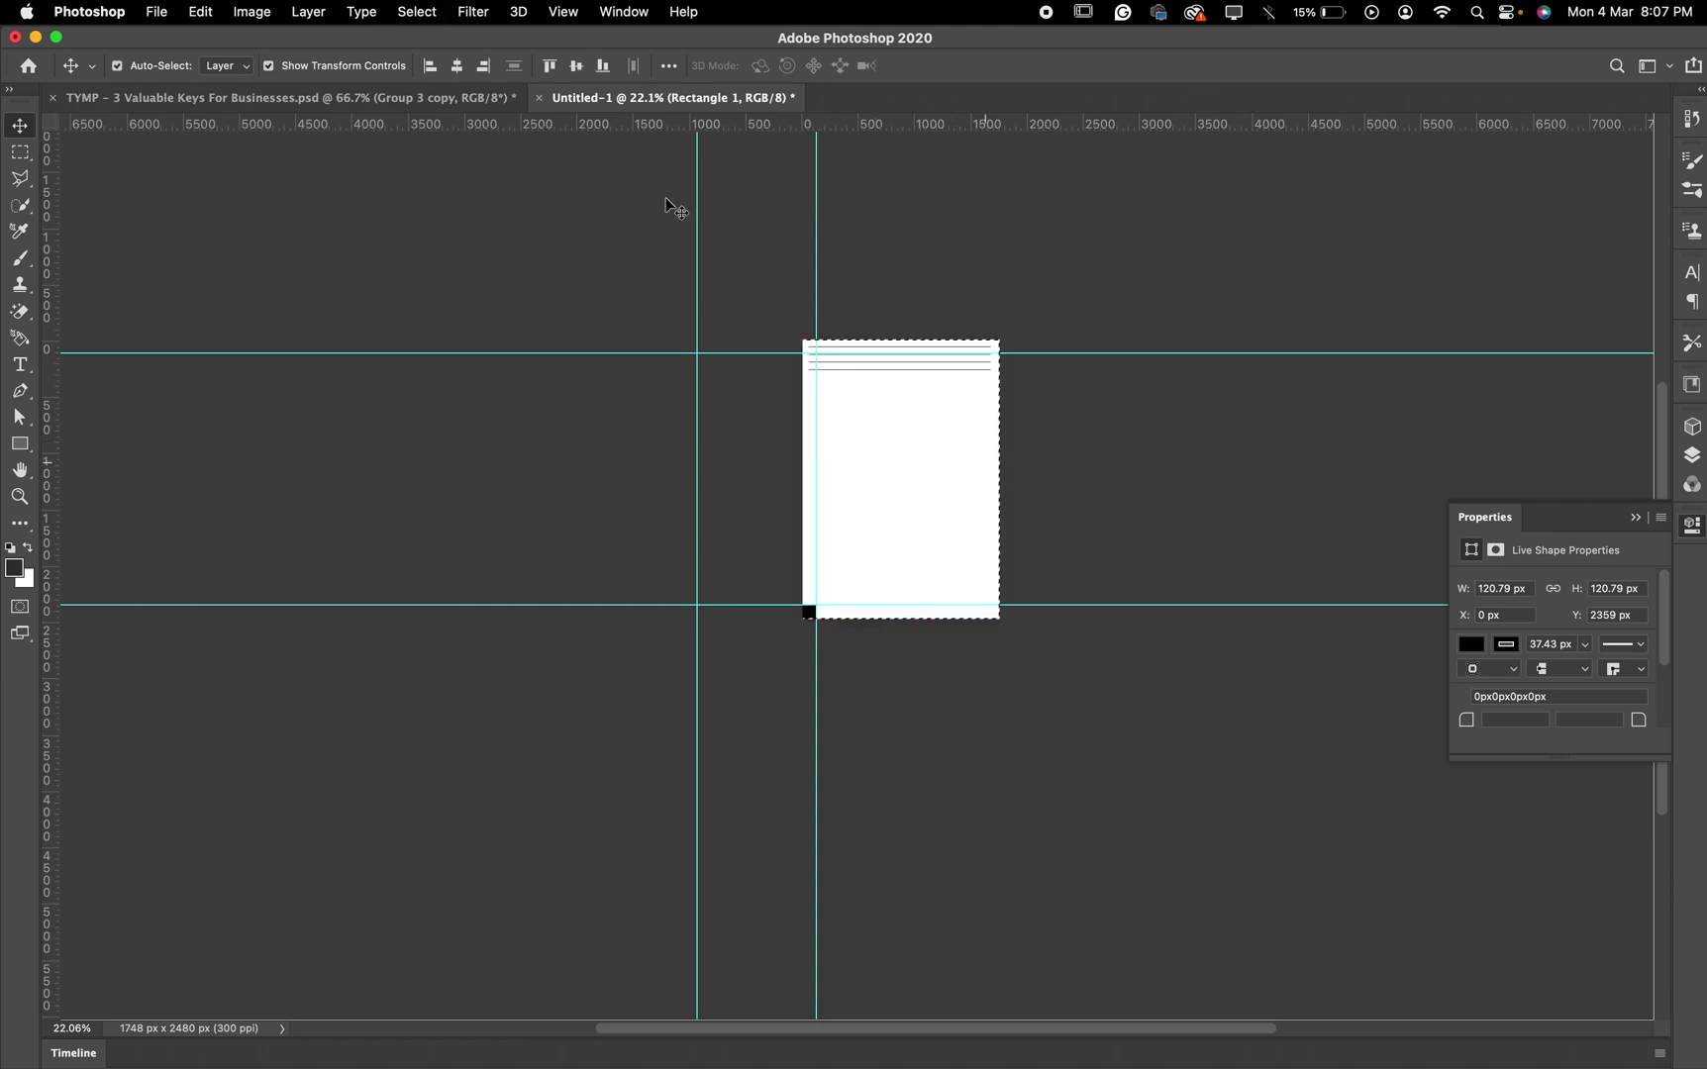
click(483, 65)
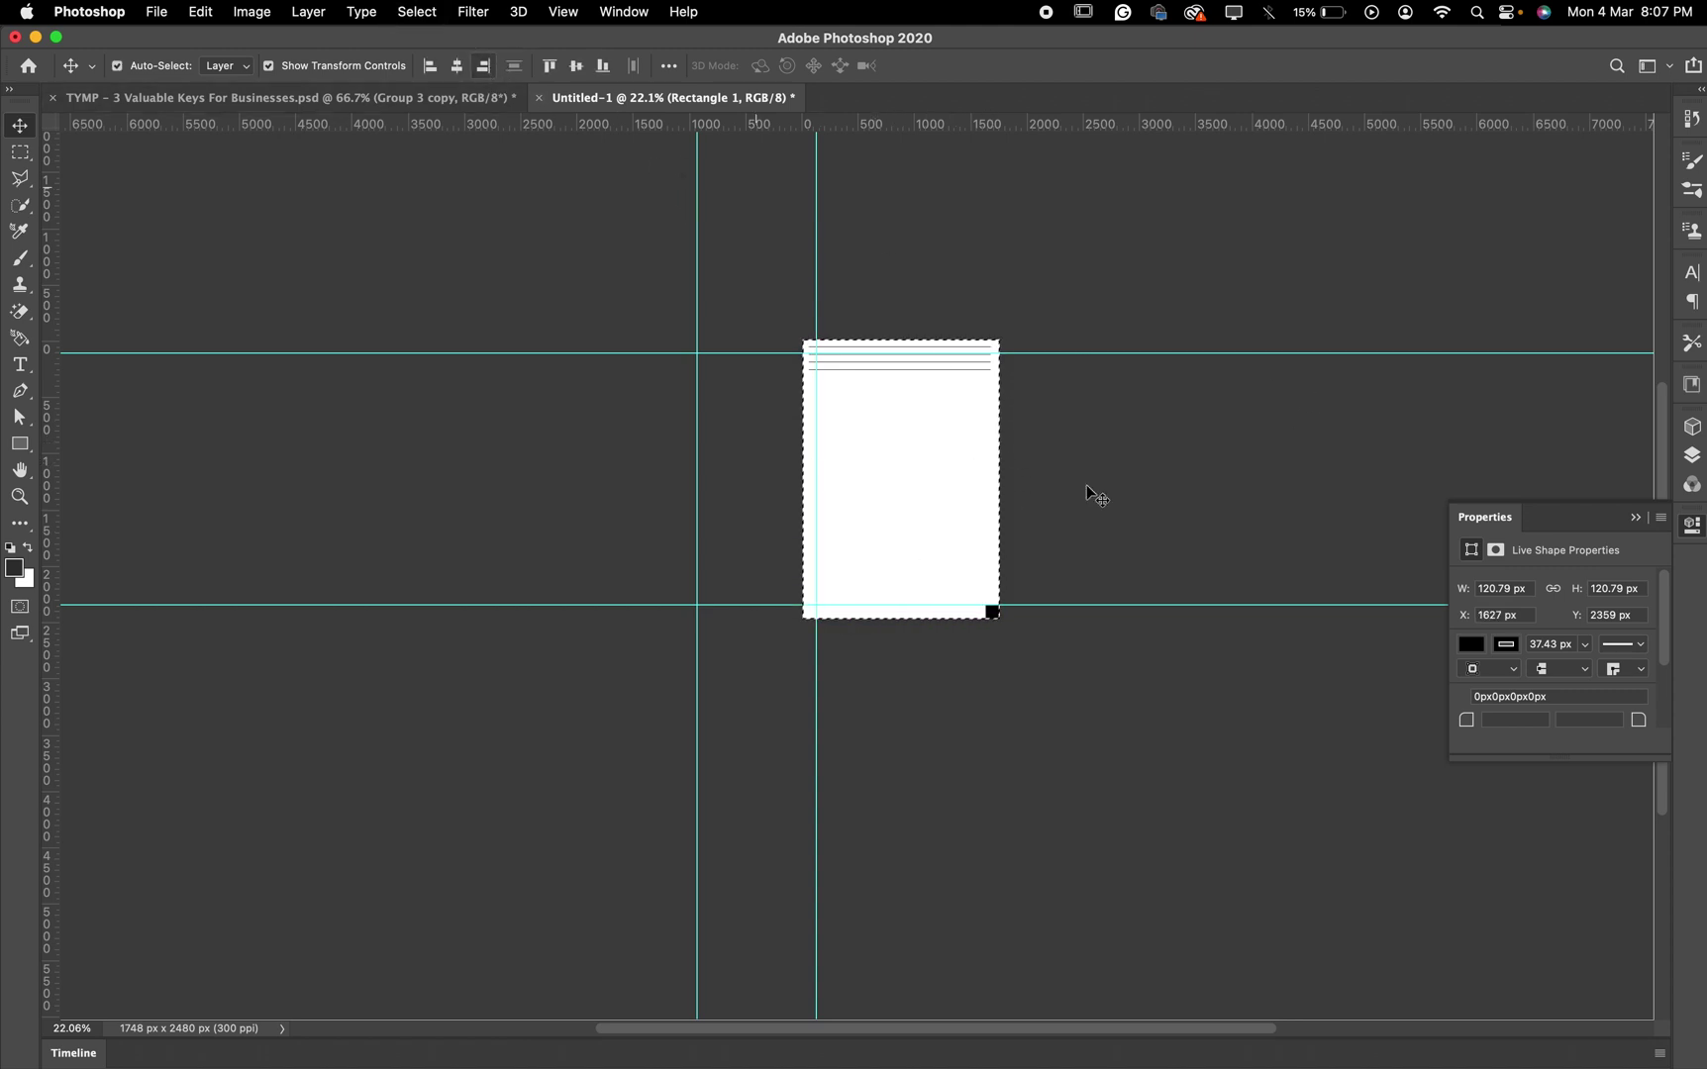
key(super+d)
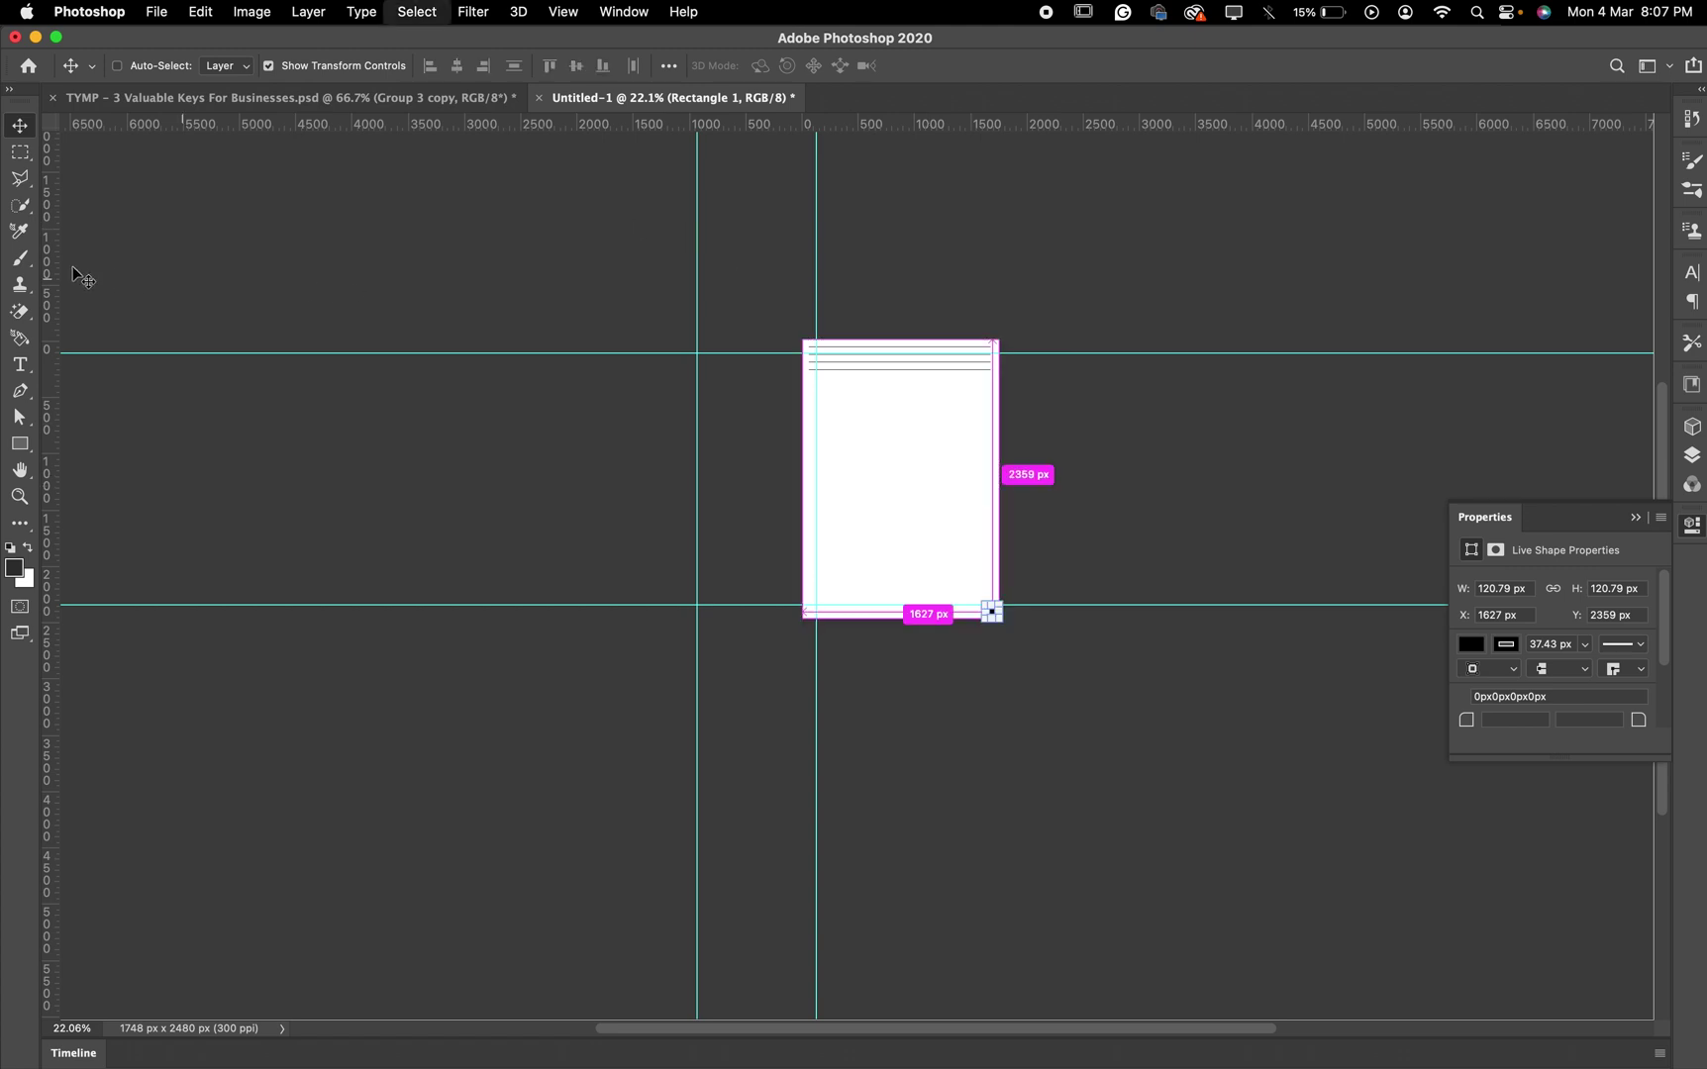
Add a vertical guide along the square's left edge at 1627 px as the right margin
drag(58, 275, 977, 313)
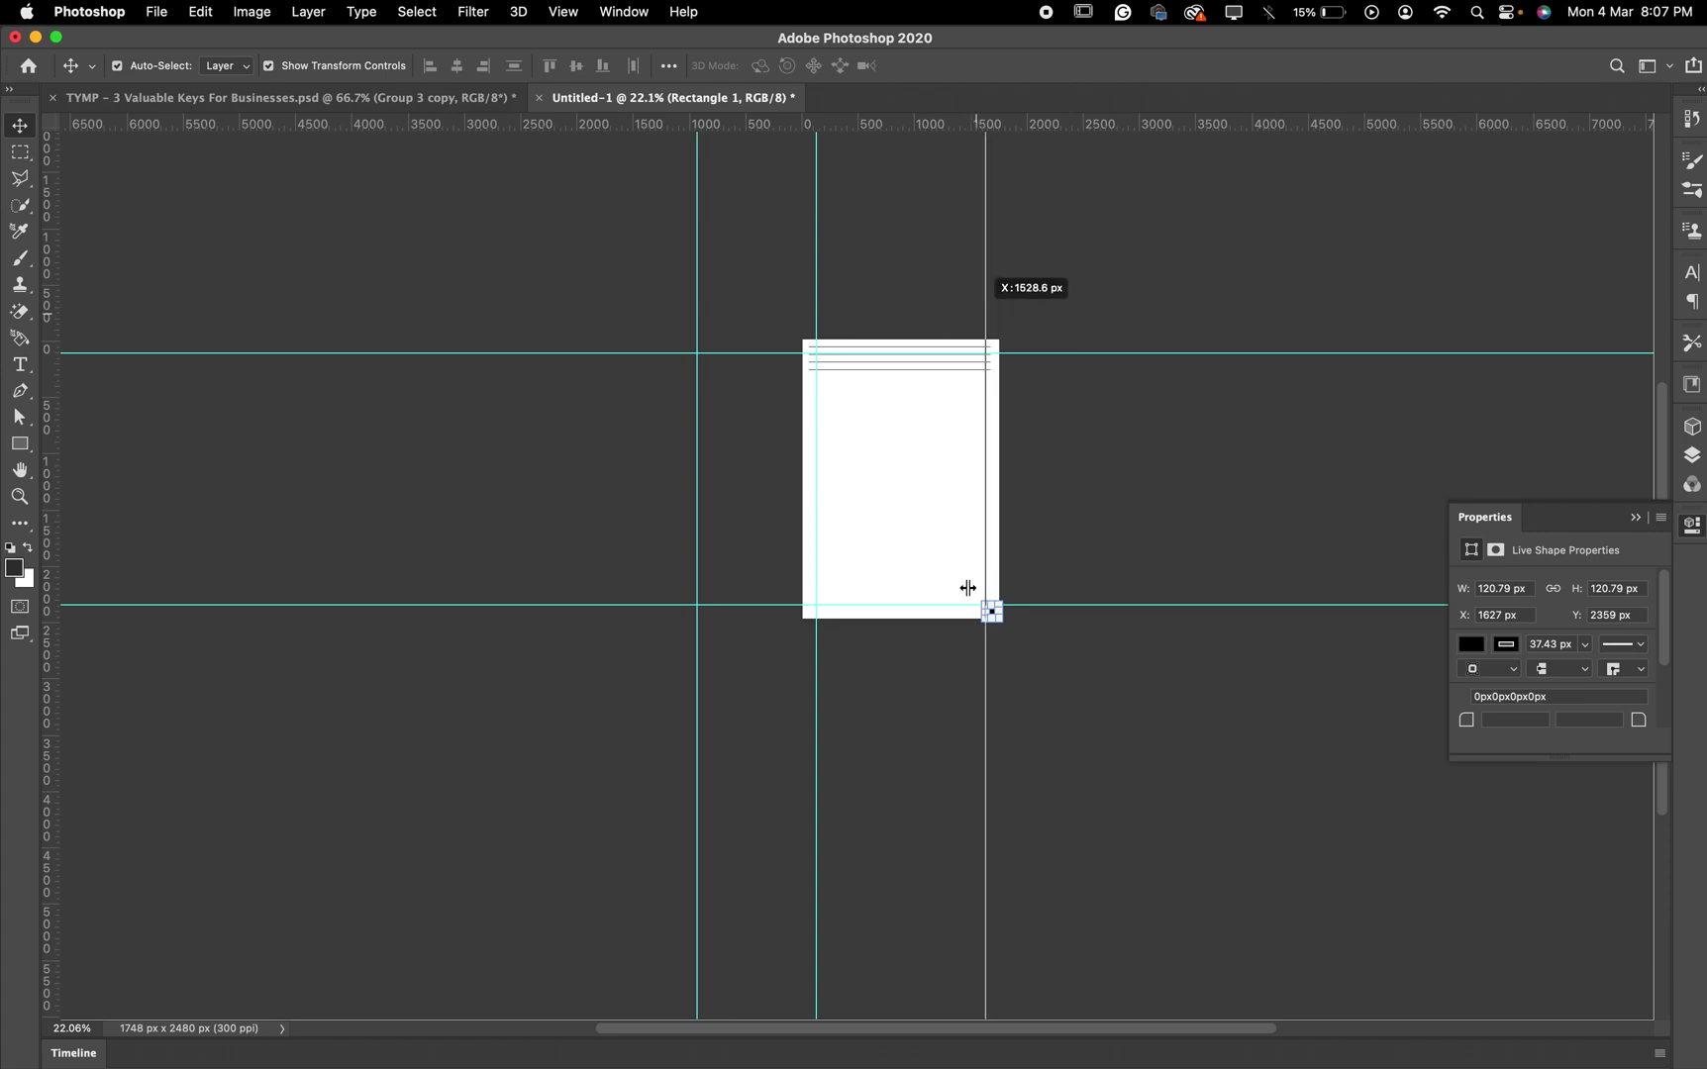
scroll(985, 613, up, 3)
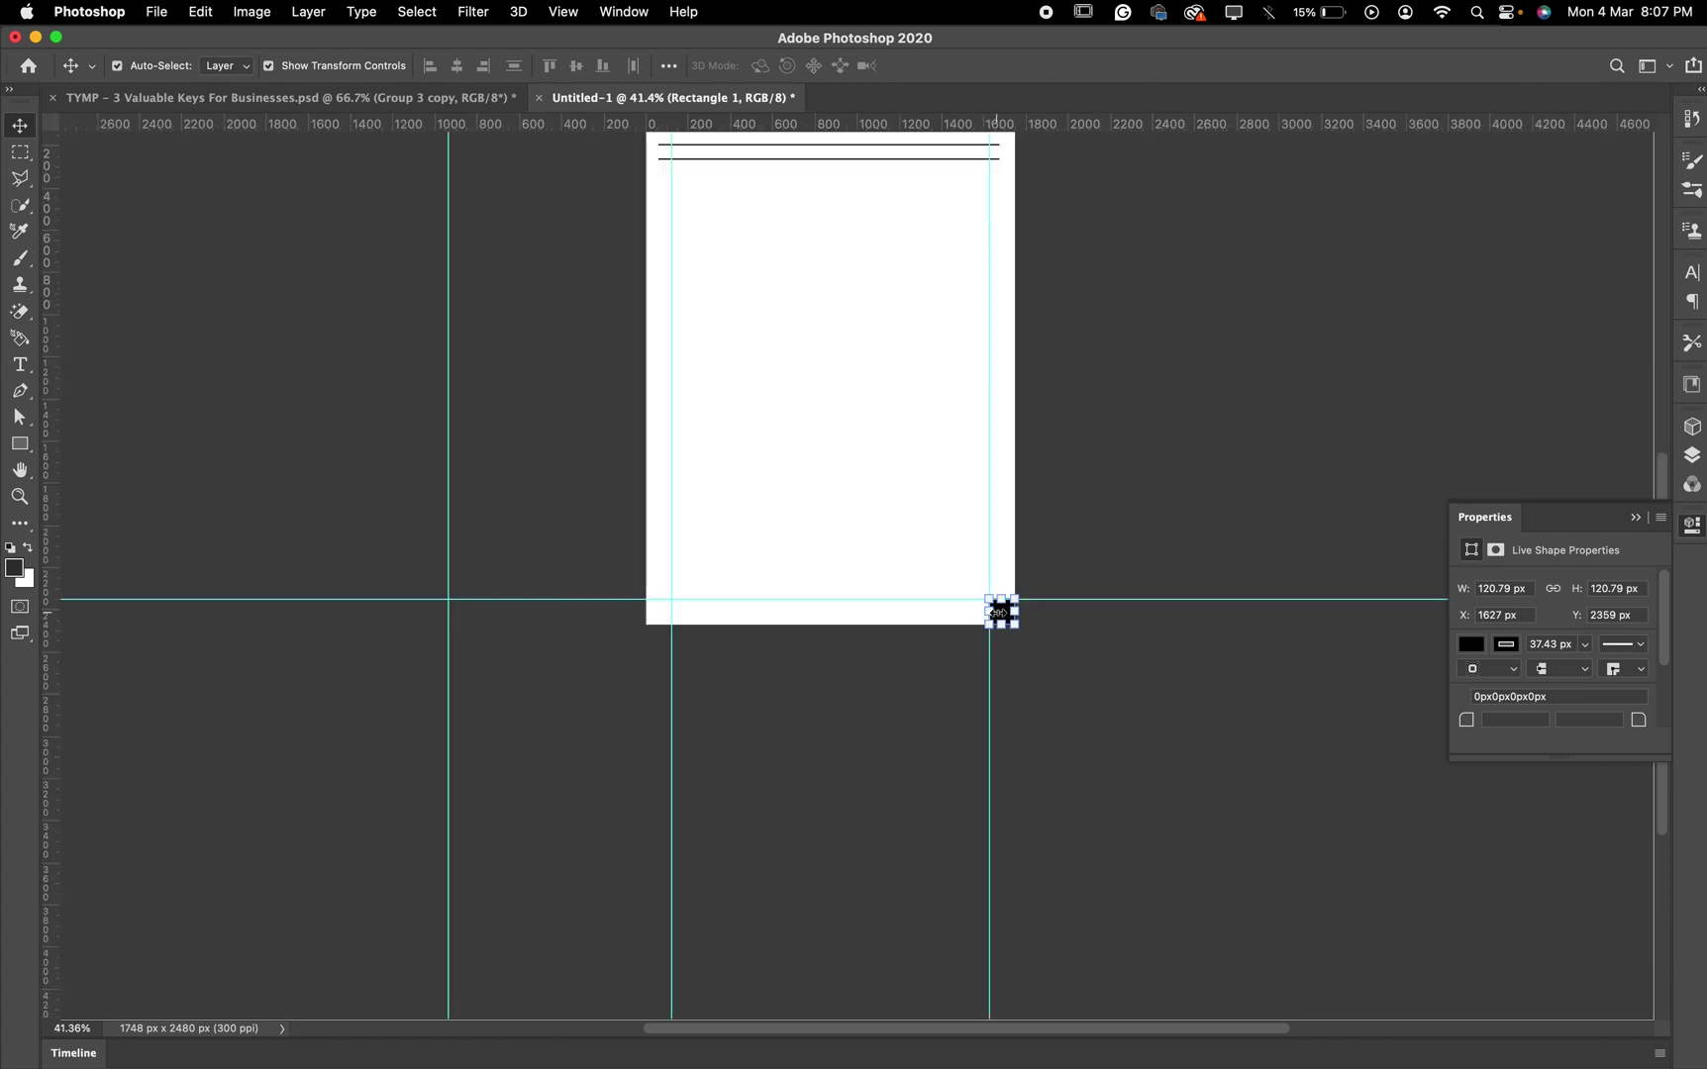
key(super+t)
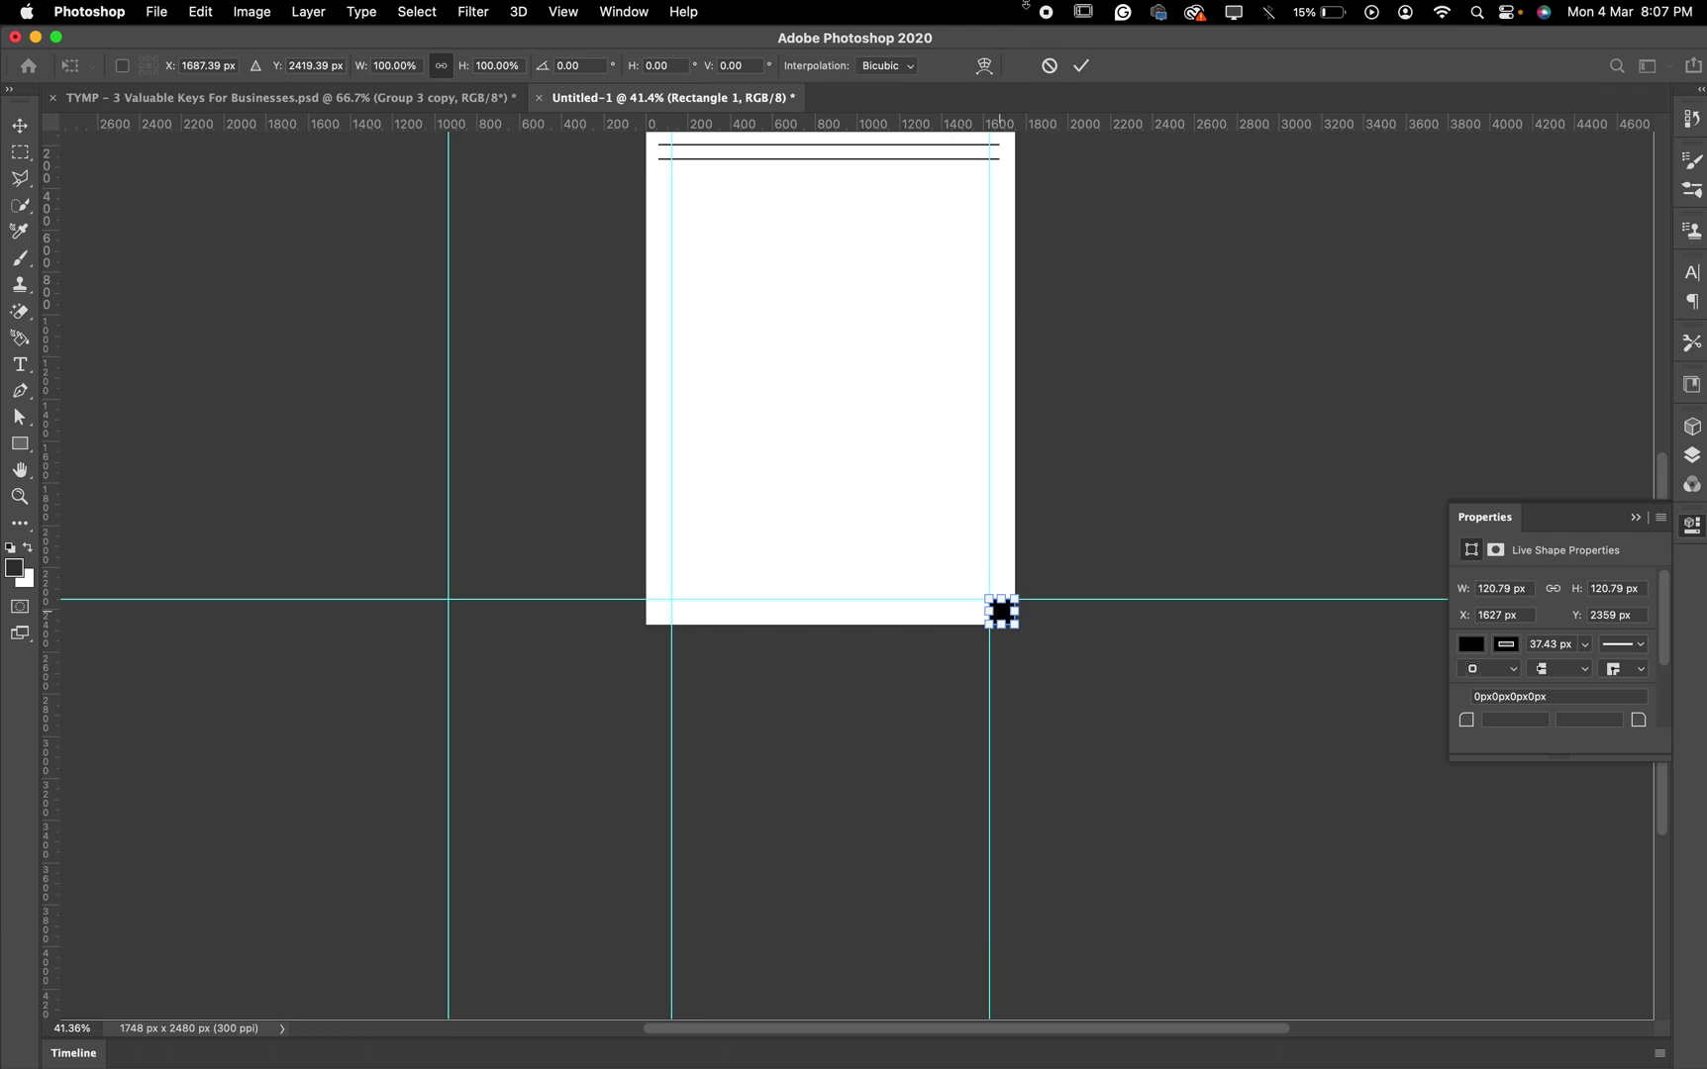
click(1049, 69)
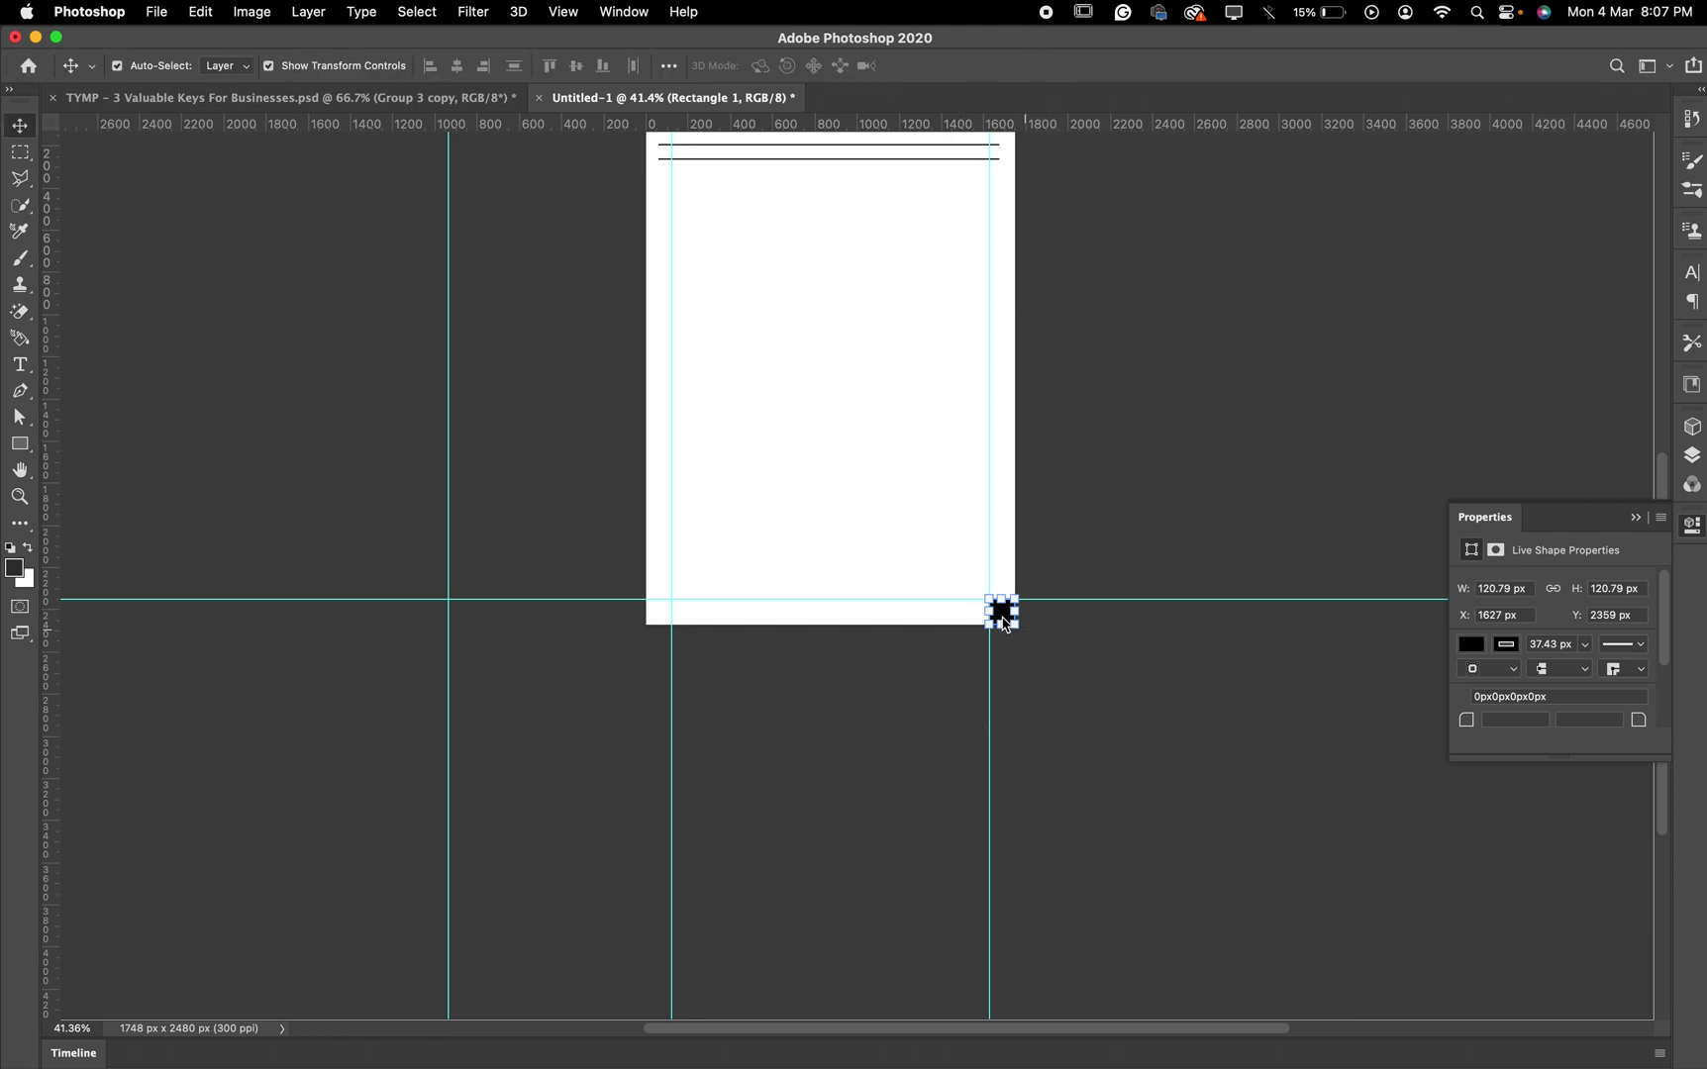
scroll(962, 627, up, 10)
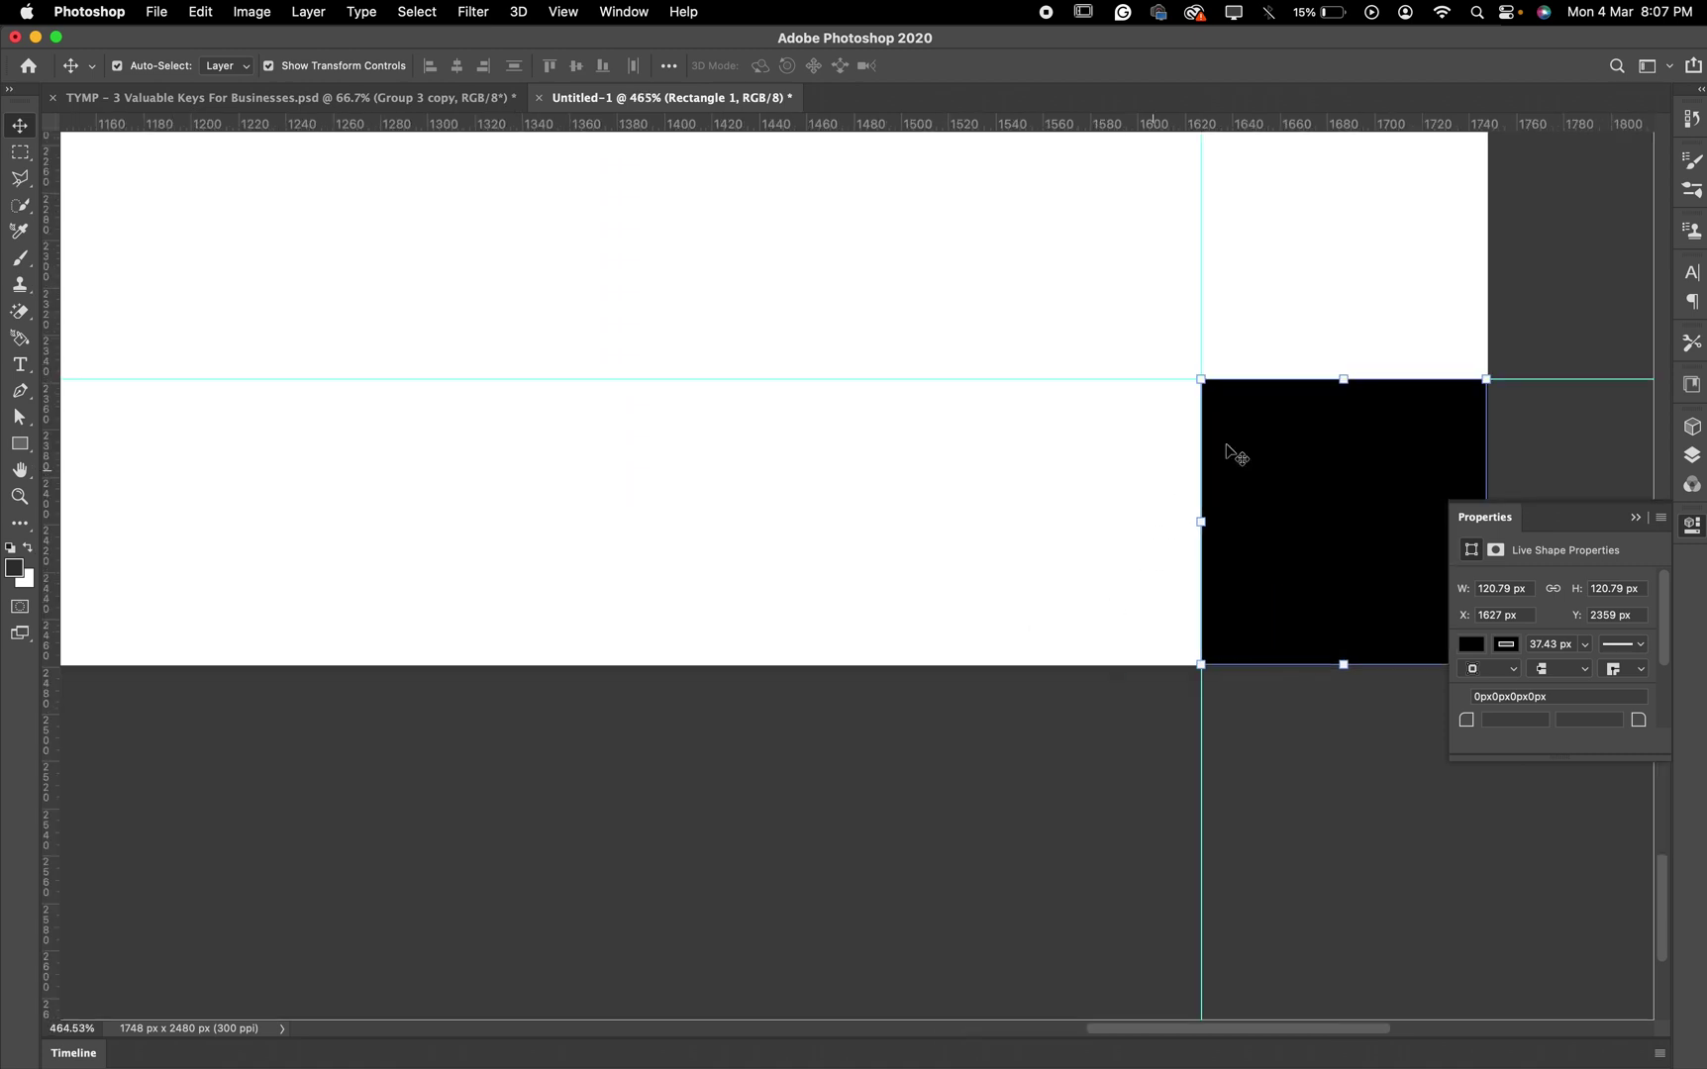
scroll(1223, 442, down, 7)
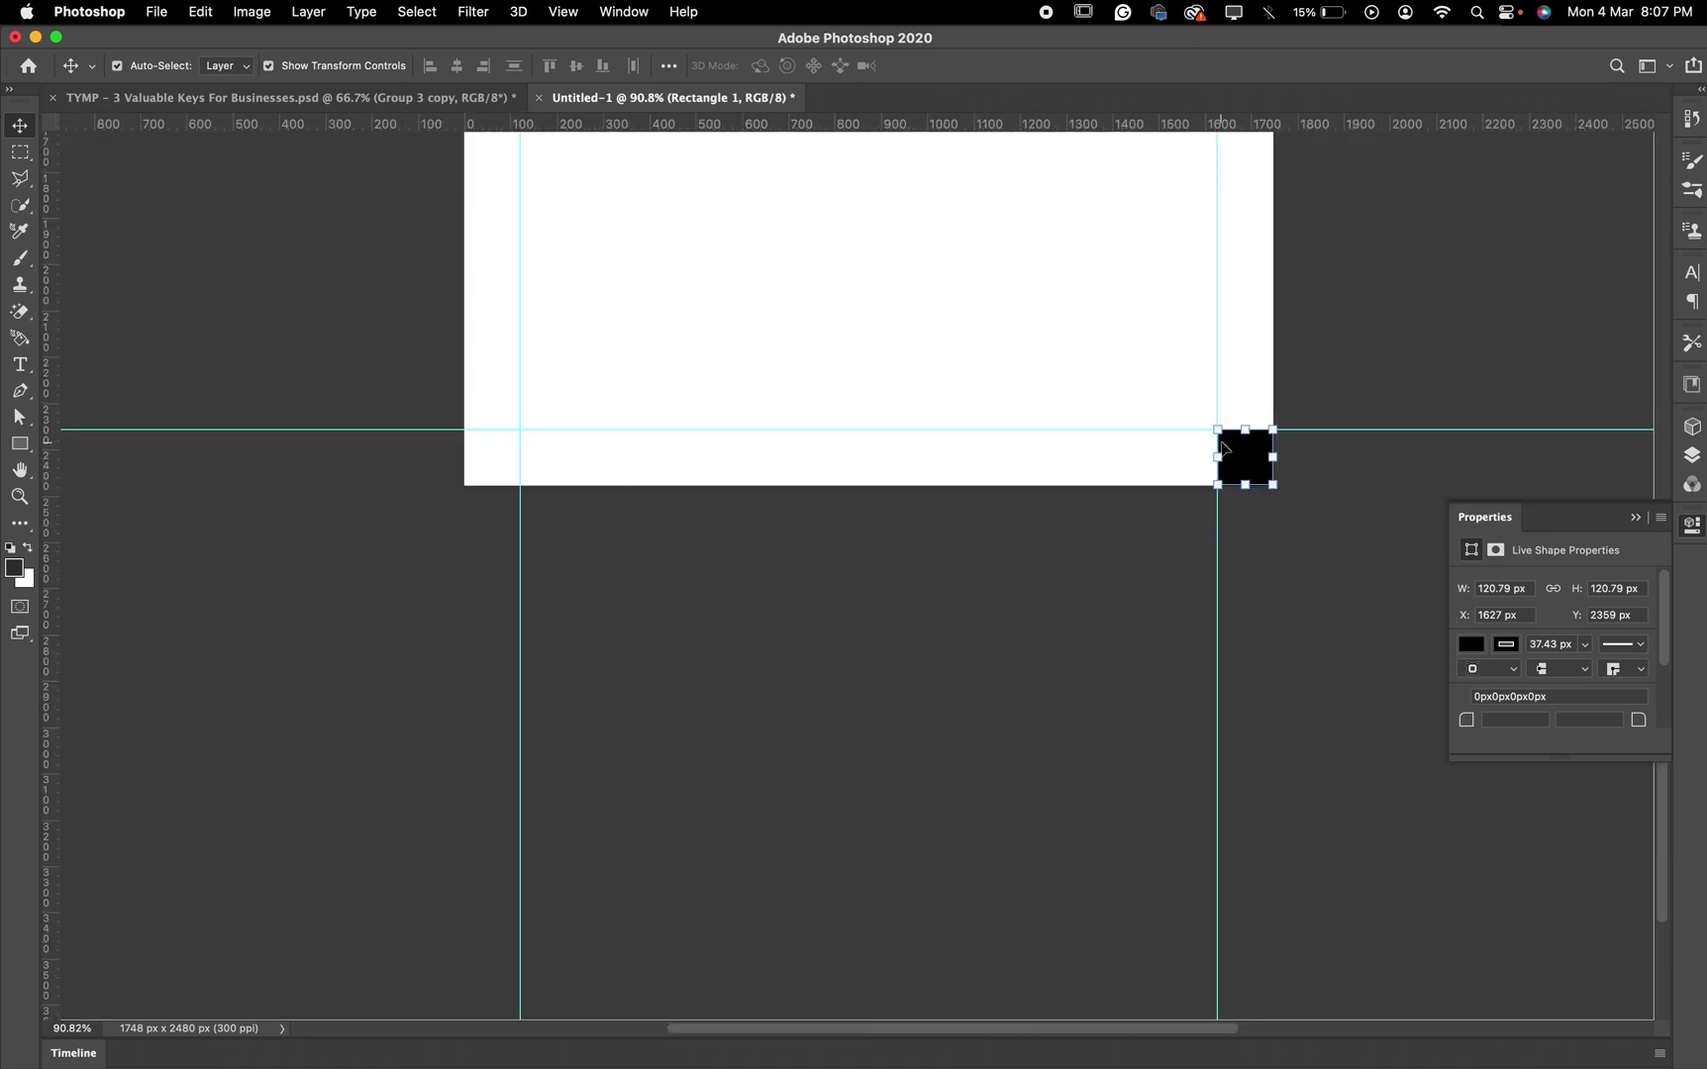
scroll(1222, 445, down, 2)
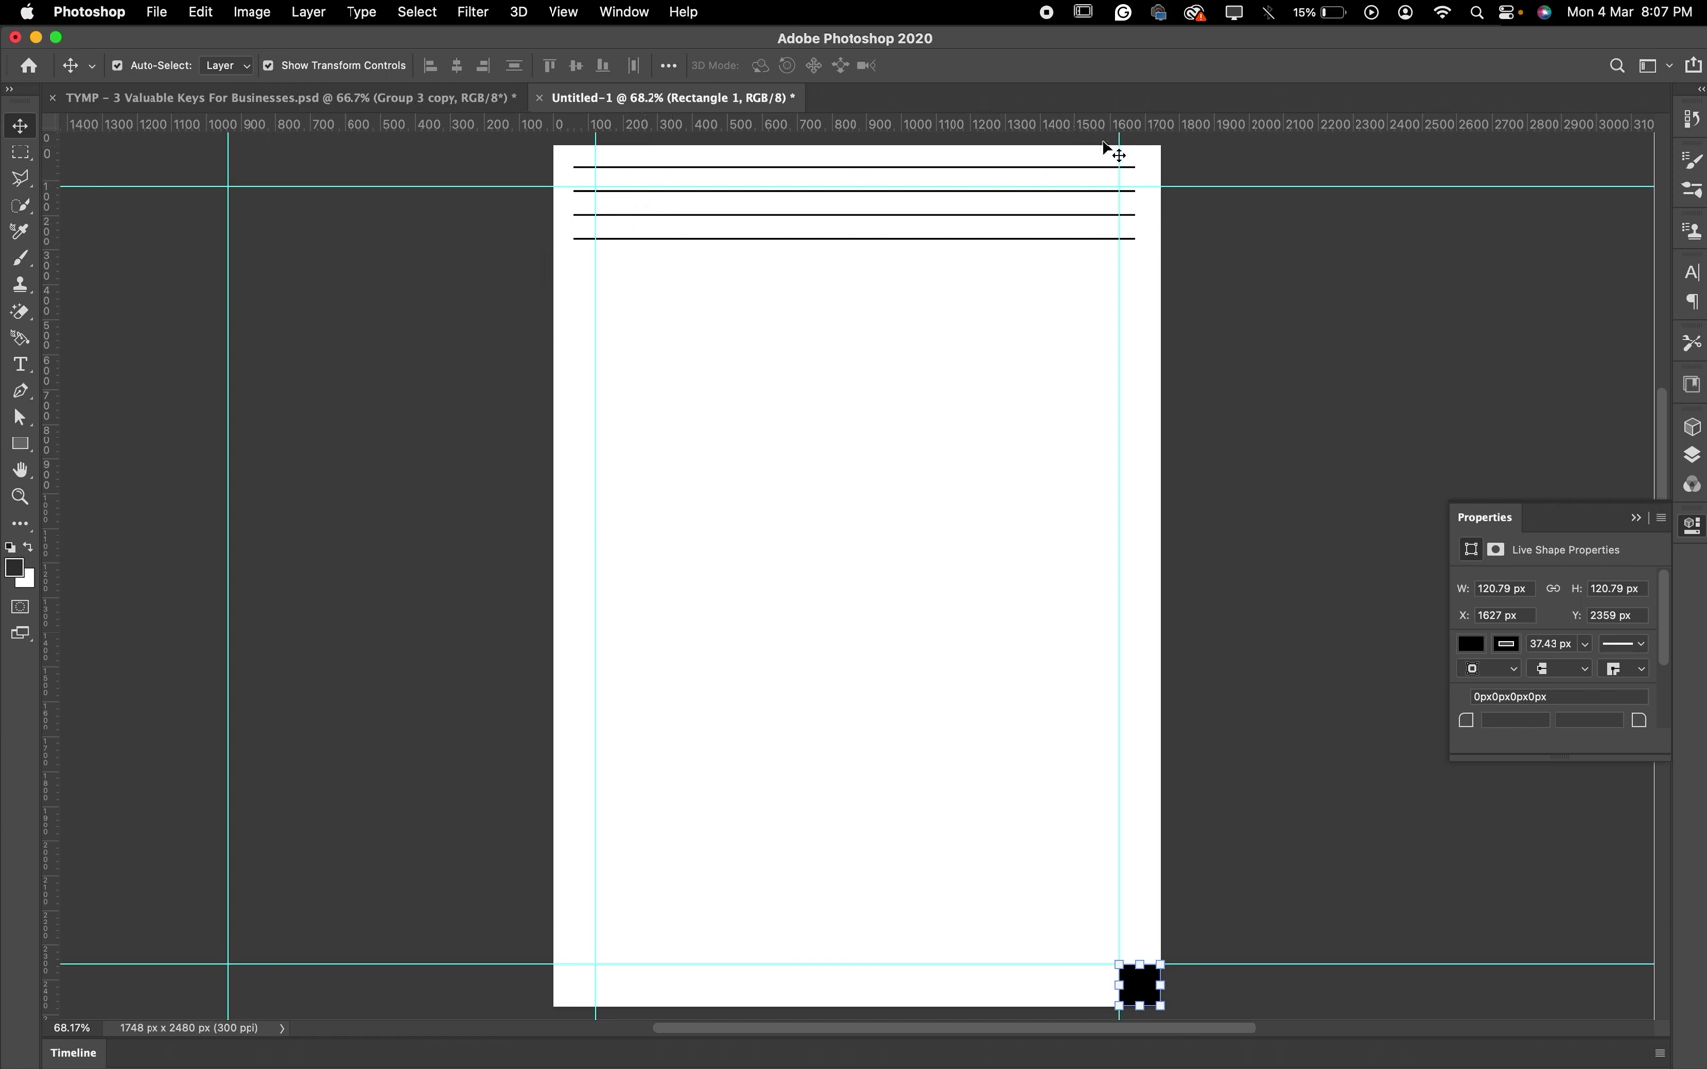
Stretch the four ruled lines so they span exactly between the left and right margin guides
drag(1231, 151, 591, 203)
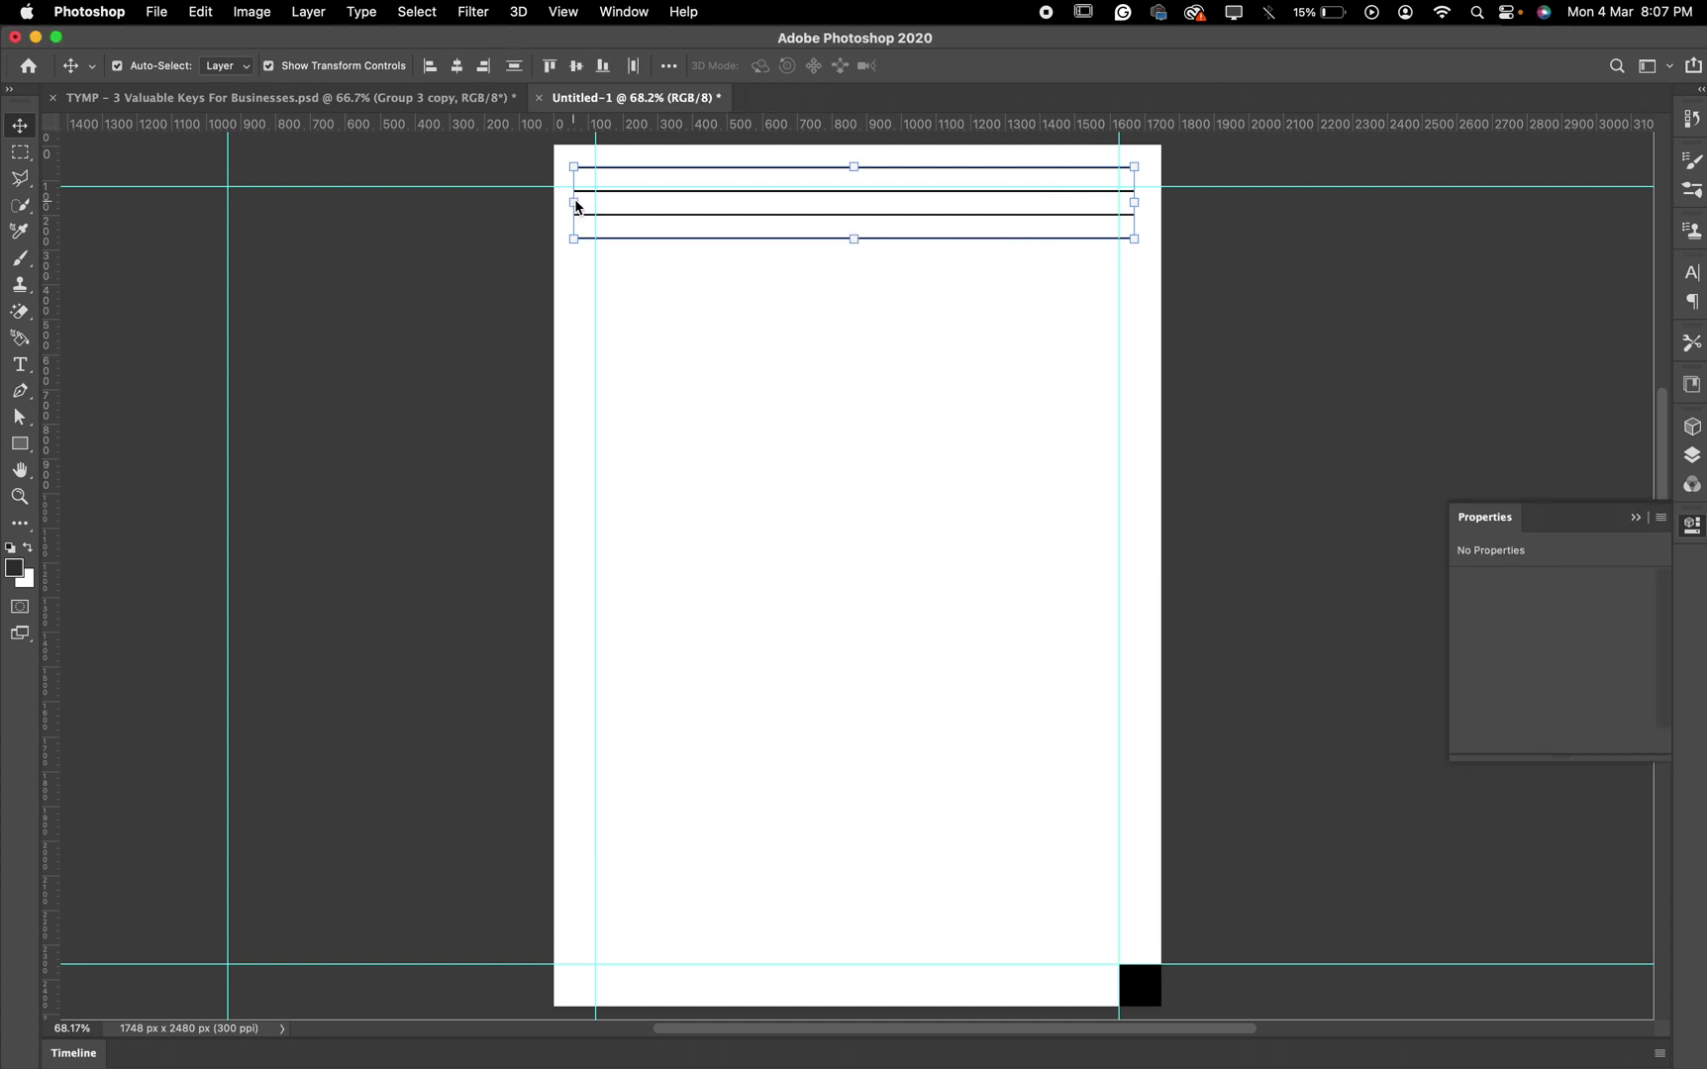
drag(574, 202, 596, 198)
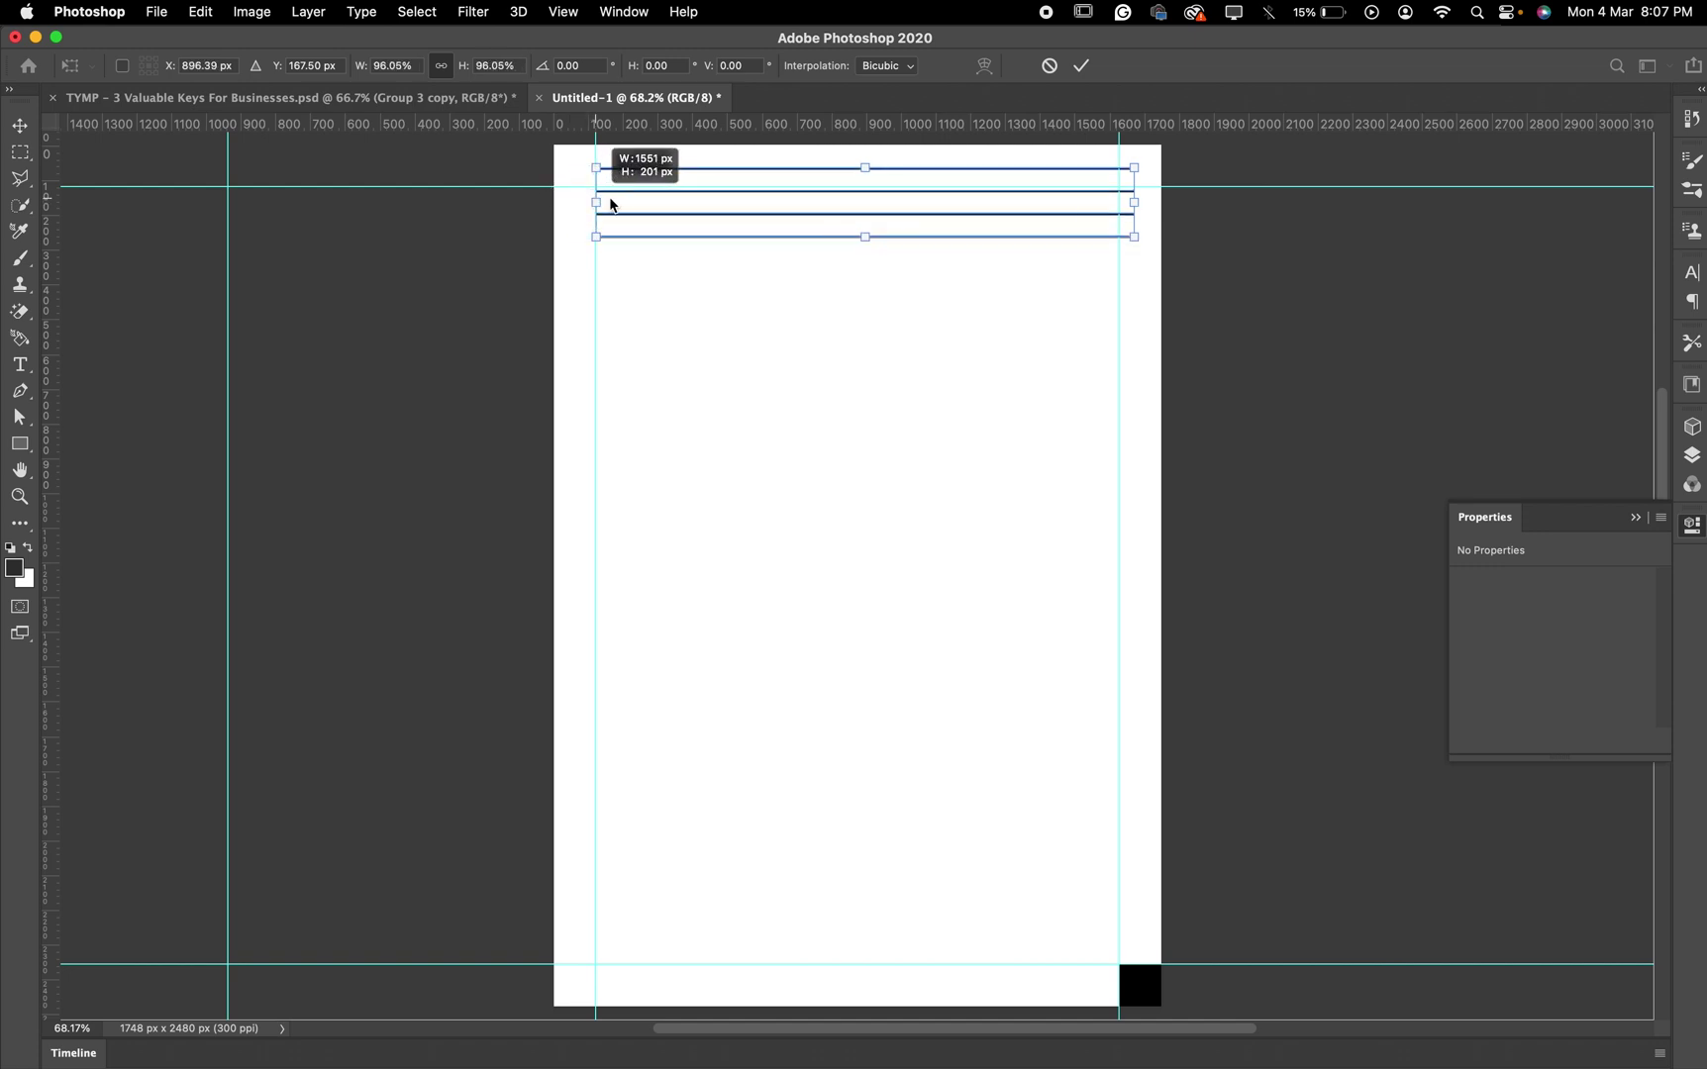
drag(1138, 204, 1121, 204)
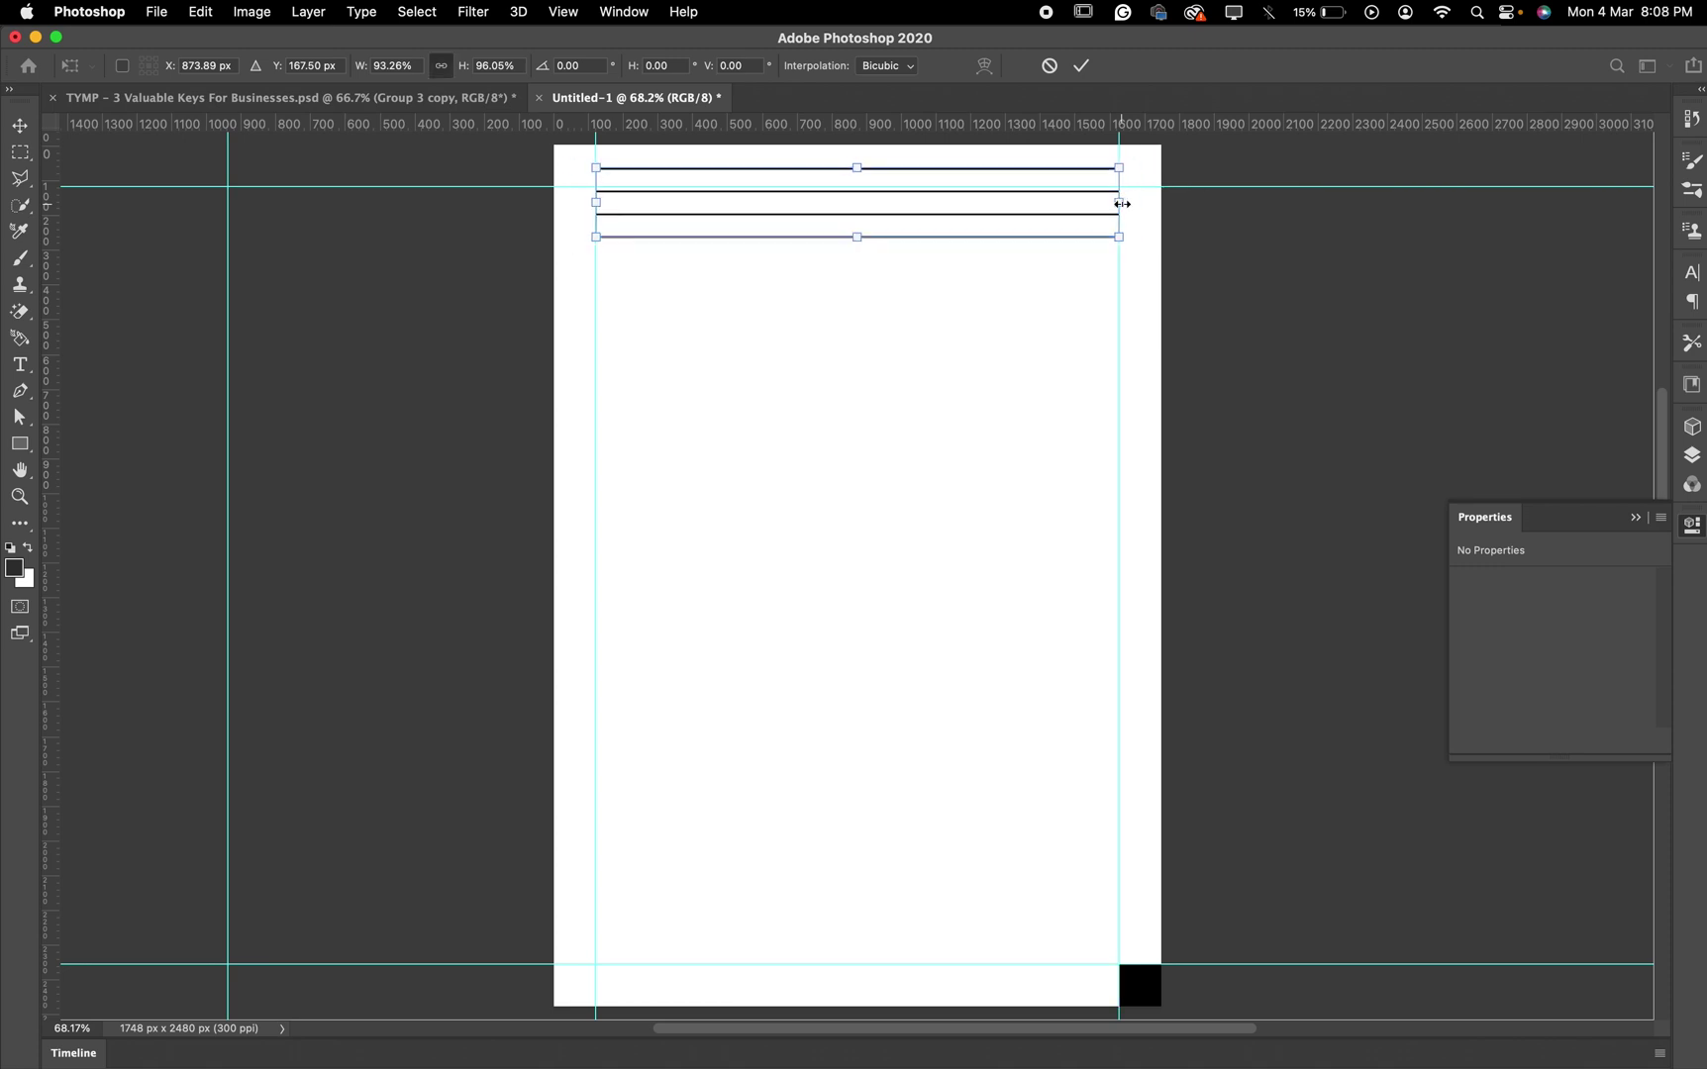
key(Return)
click(877, 222)
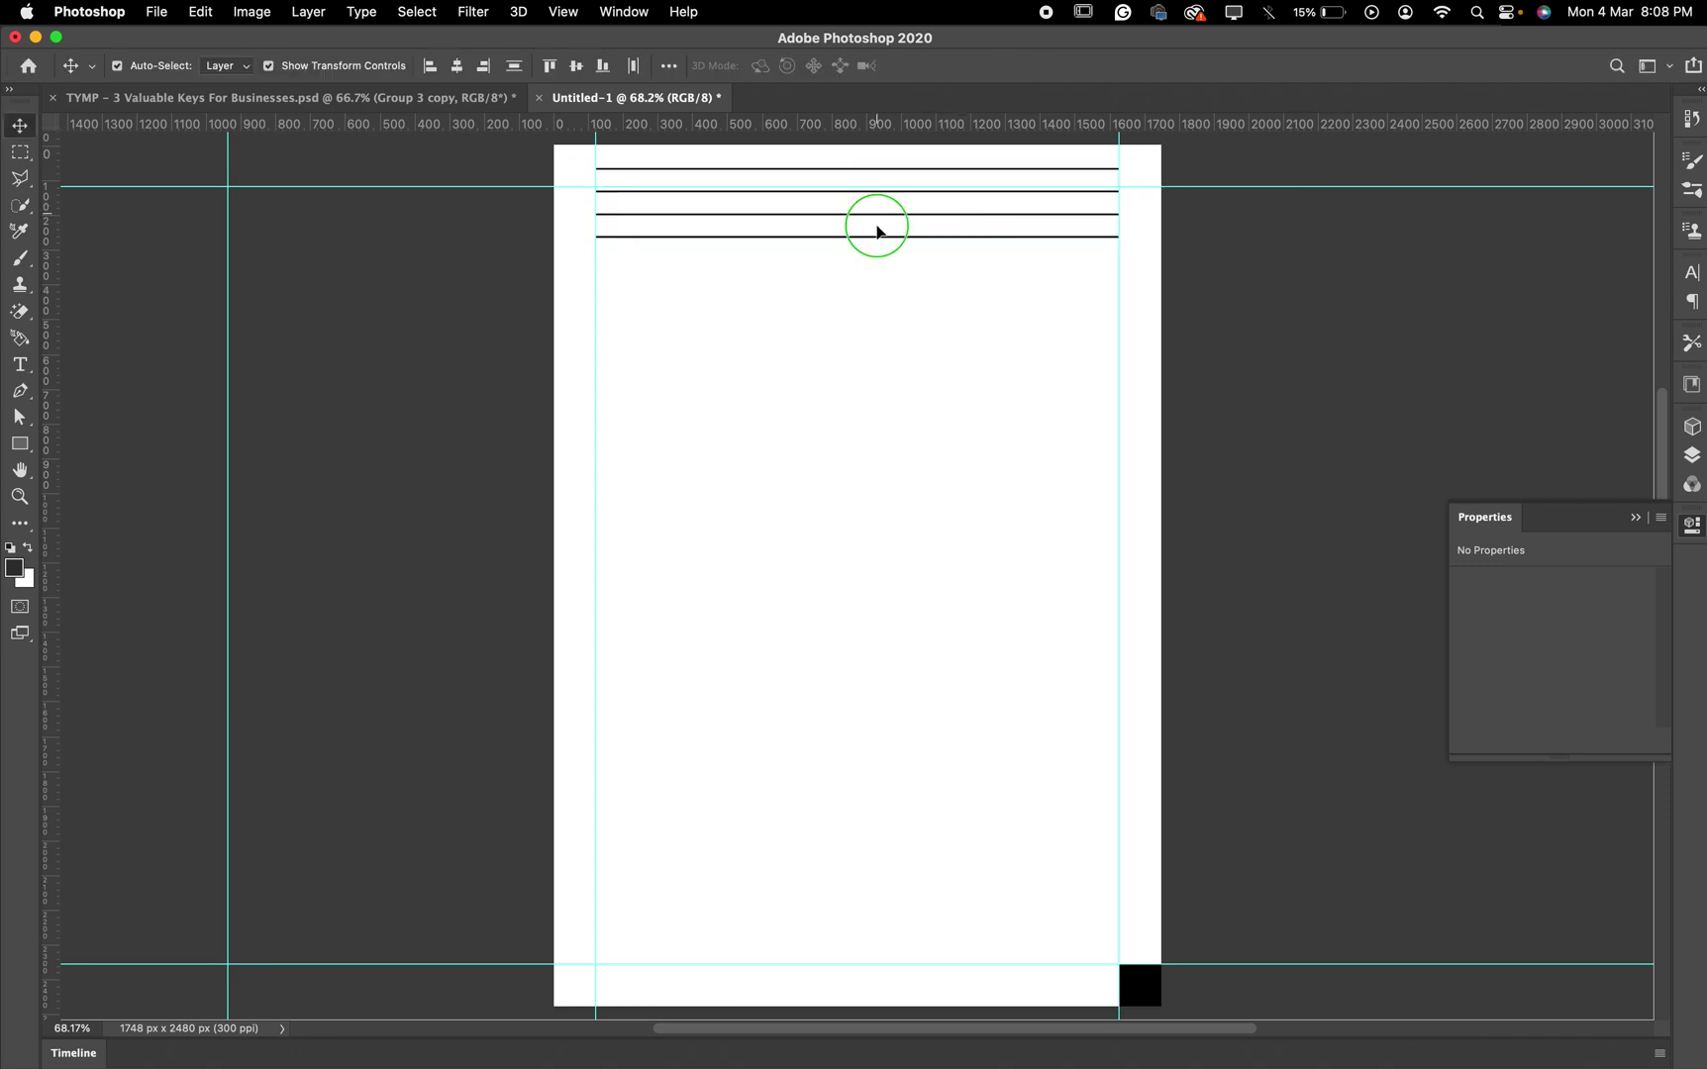
Reselect the lines and nudge them down five steps until the top rule meets the margin guide
right_click(876, 235)
click(887, 236)
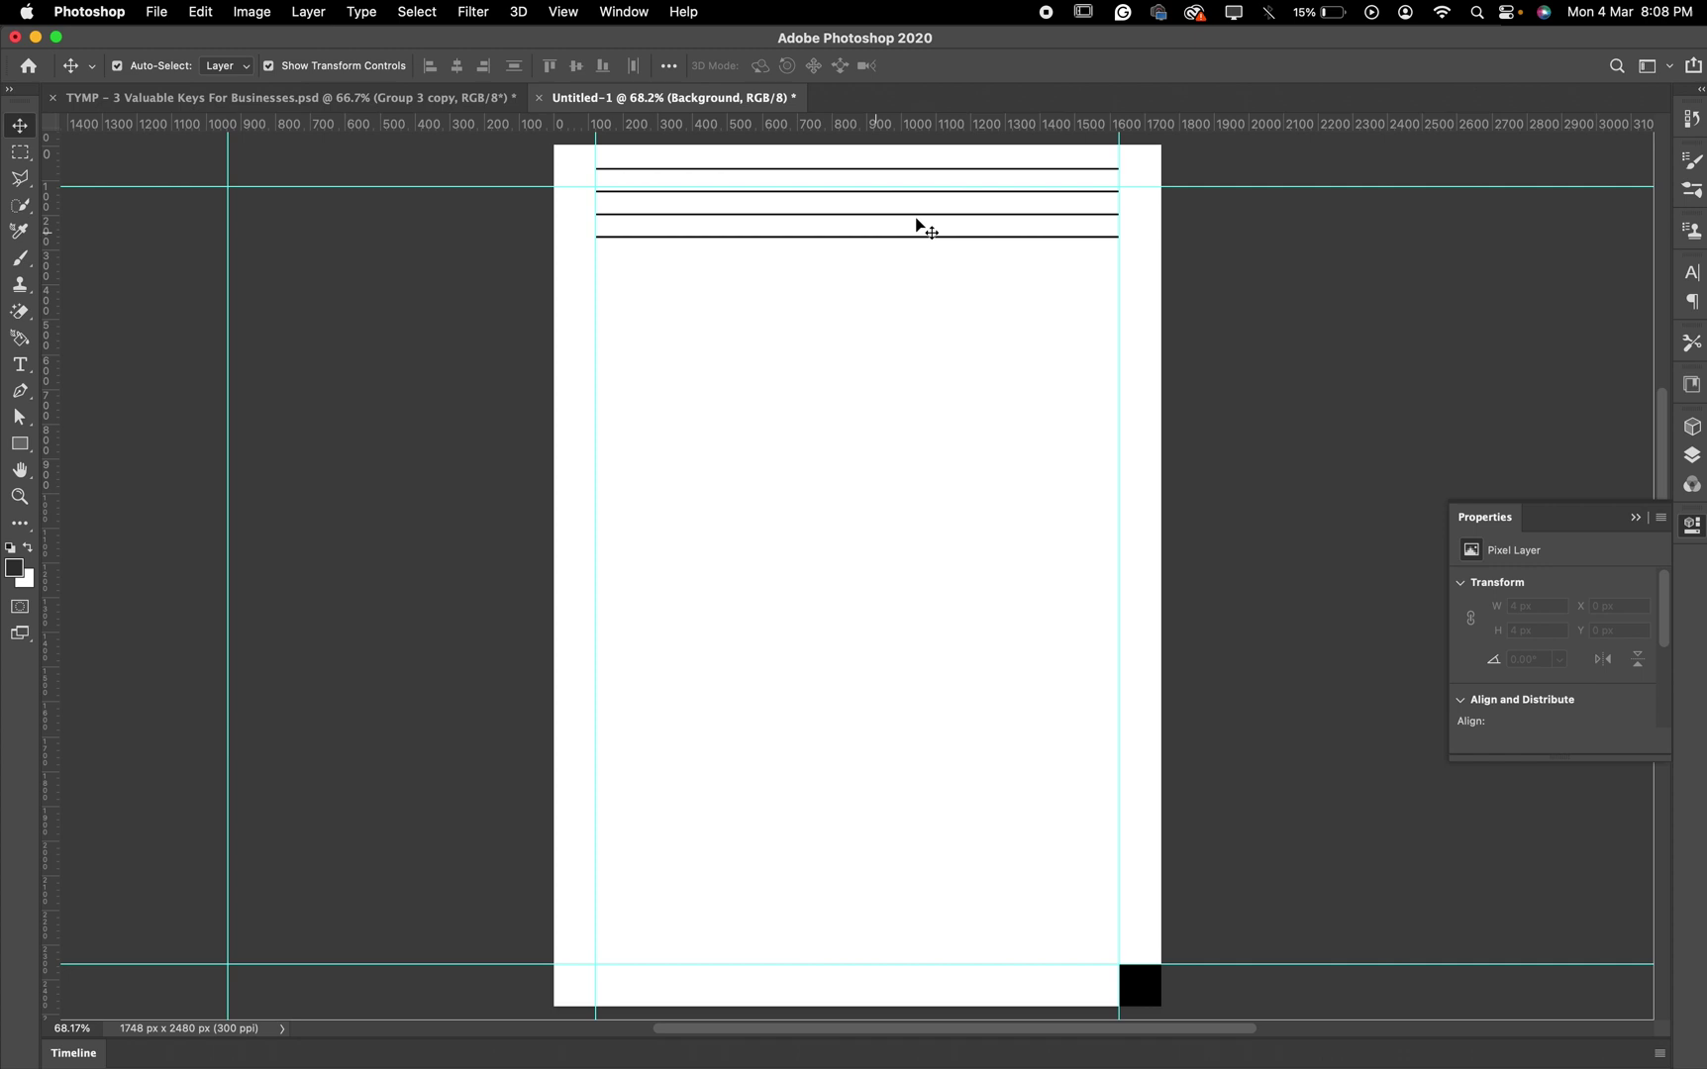
drag(1228, 142, 1000, 185)
scroll(1210, 149, up, 1)
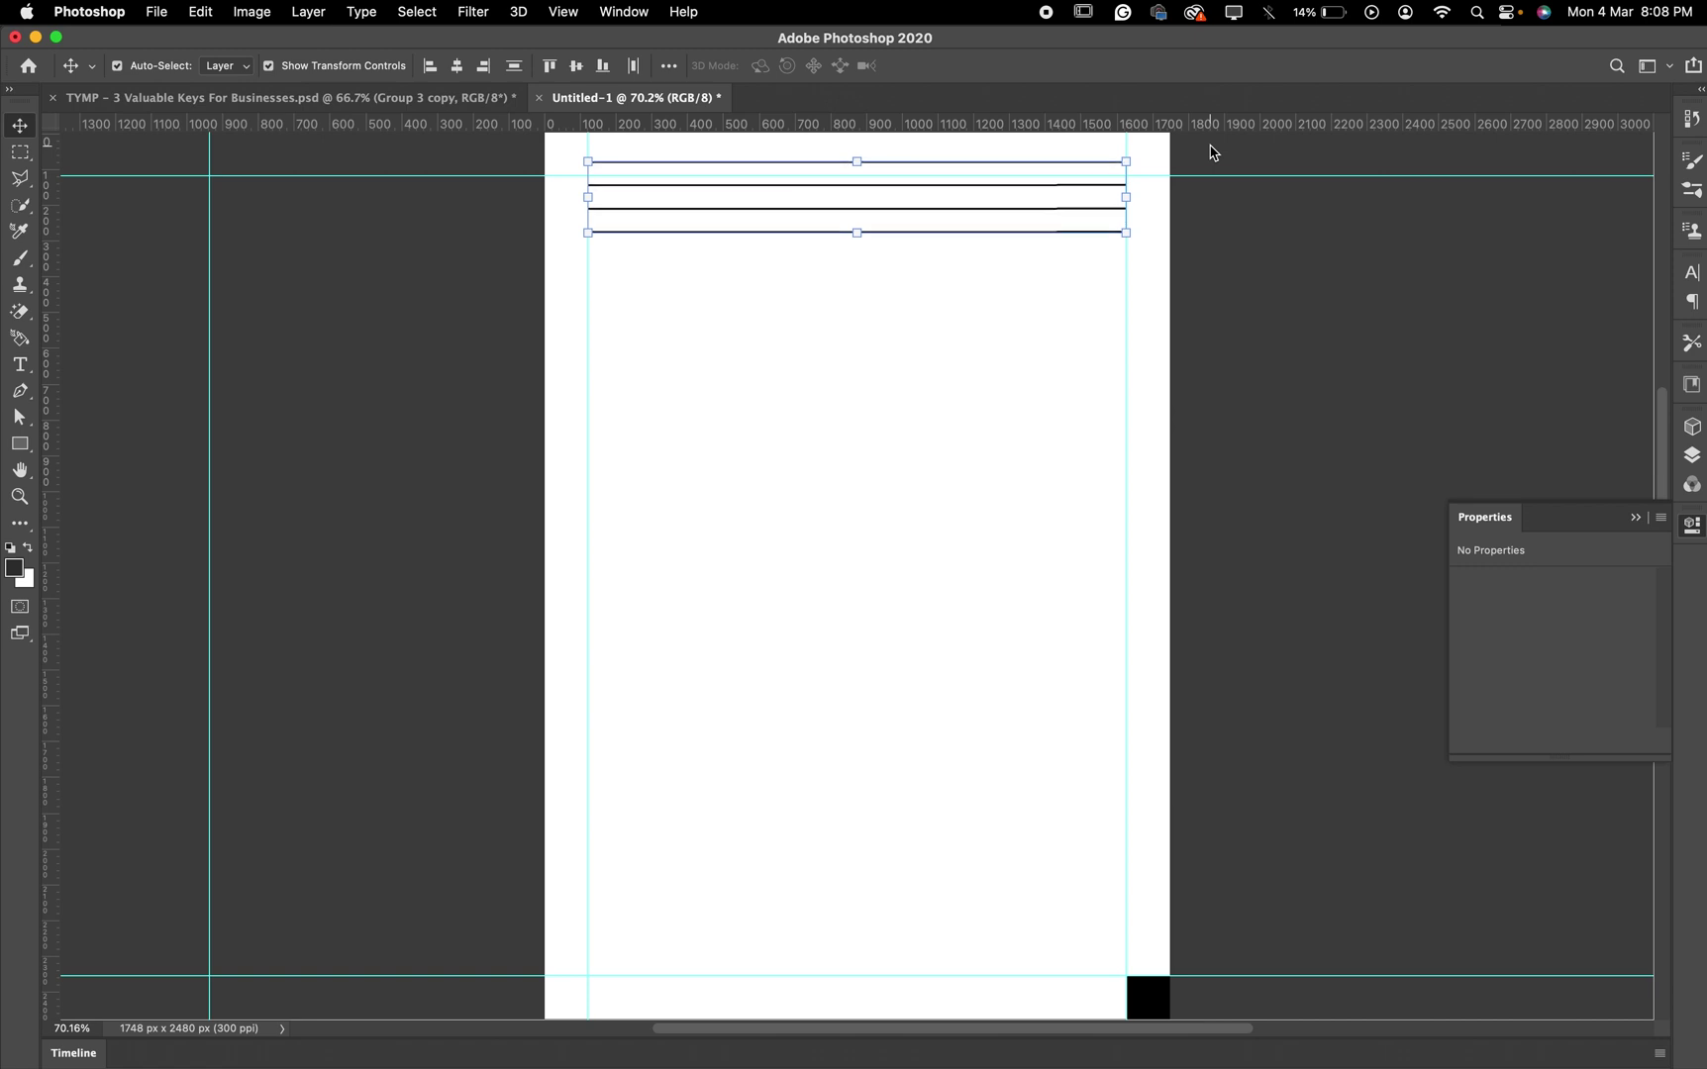
key(Down)
key(Down)
key(Down)
key(Down)
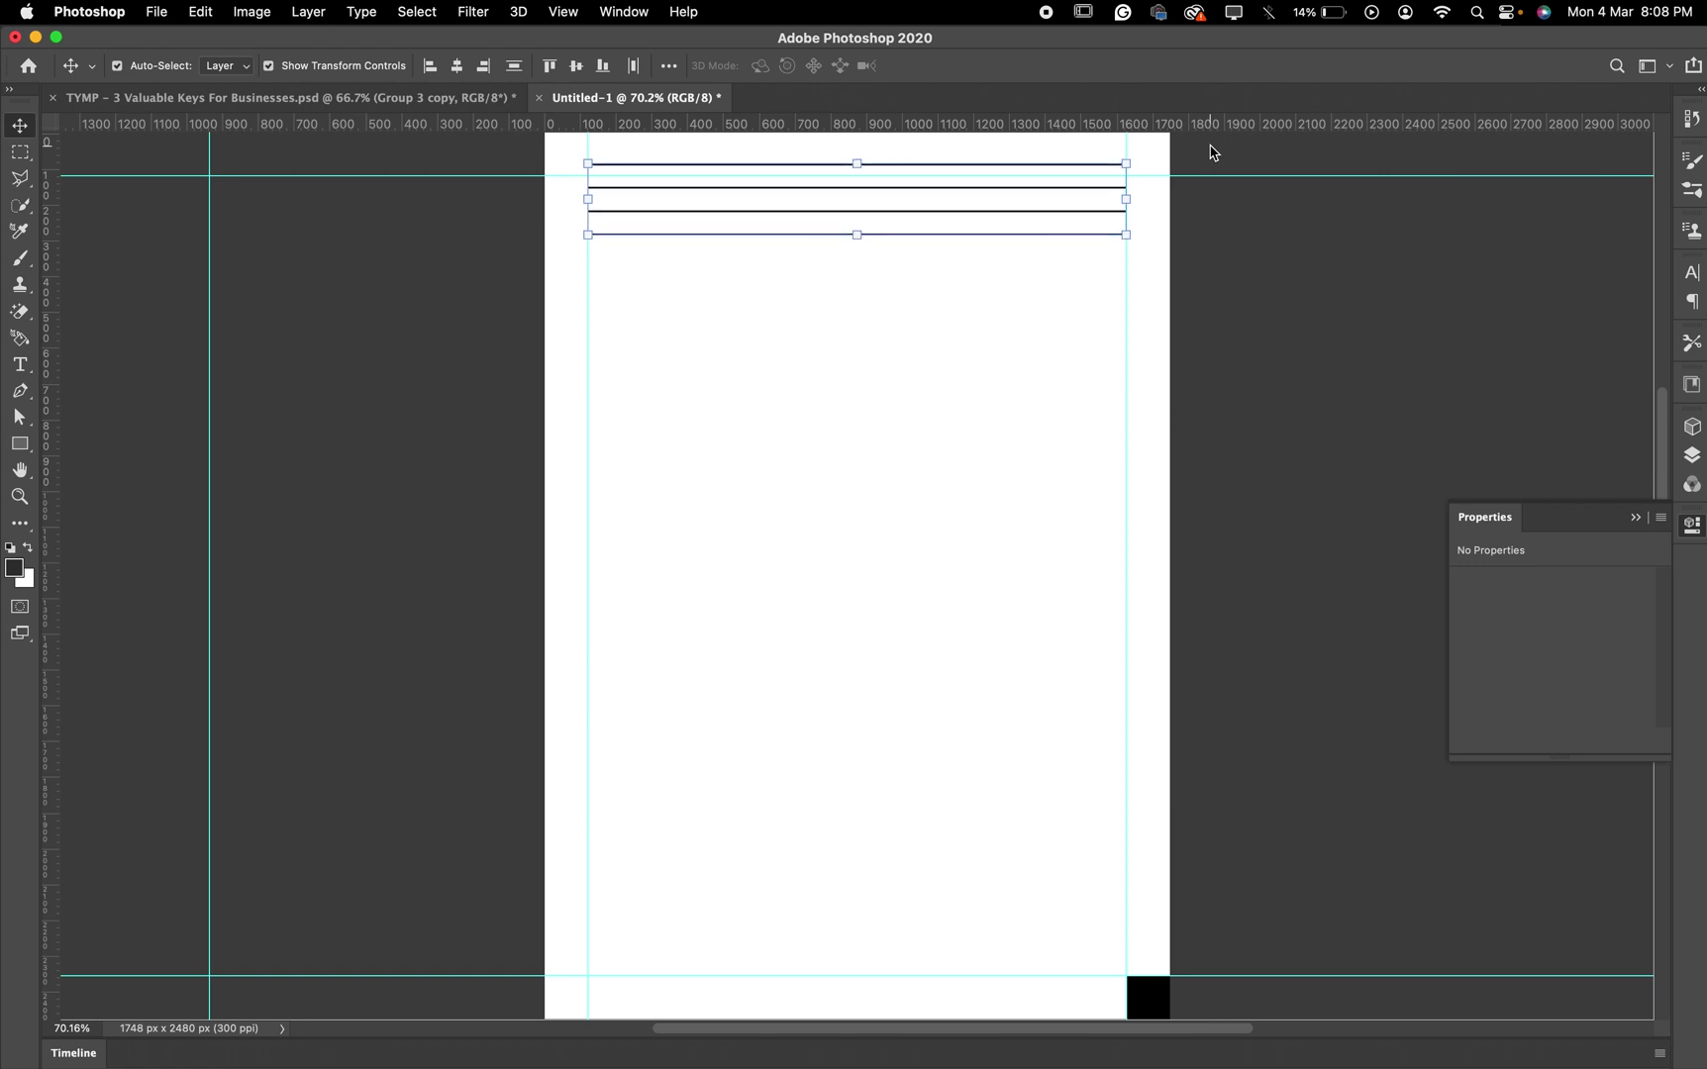
key(Down)
key(Down)
key(Down)
key(Down)
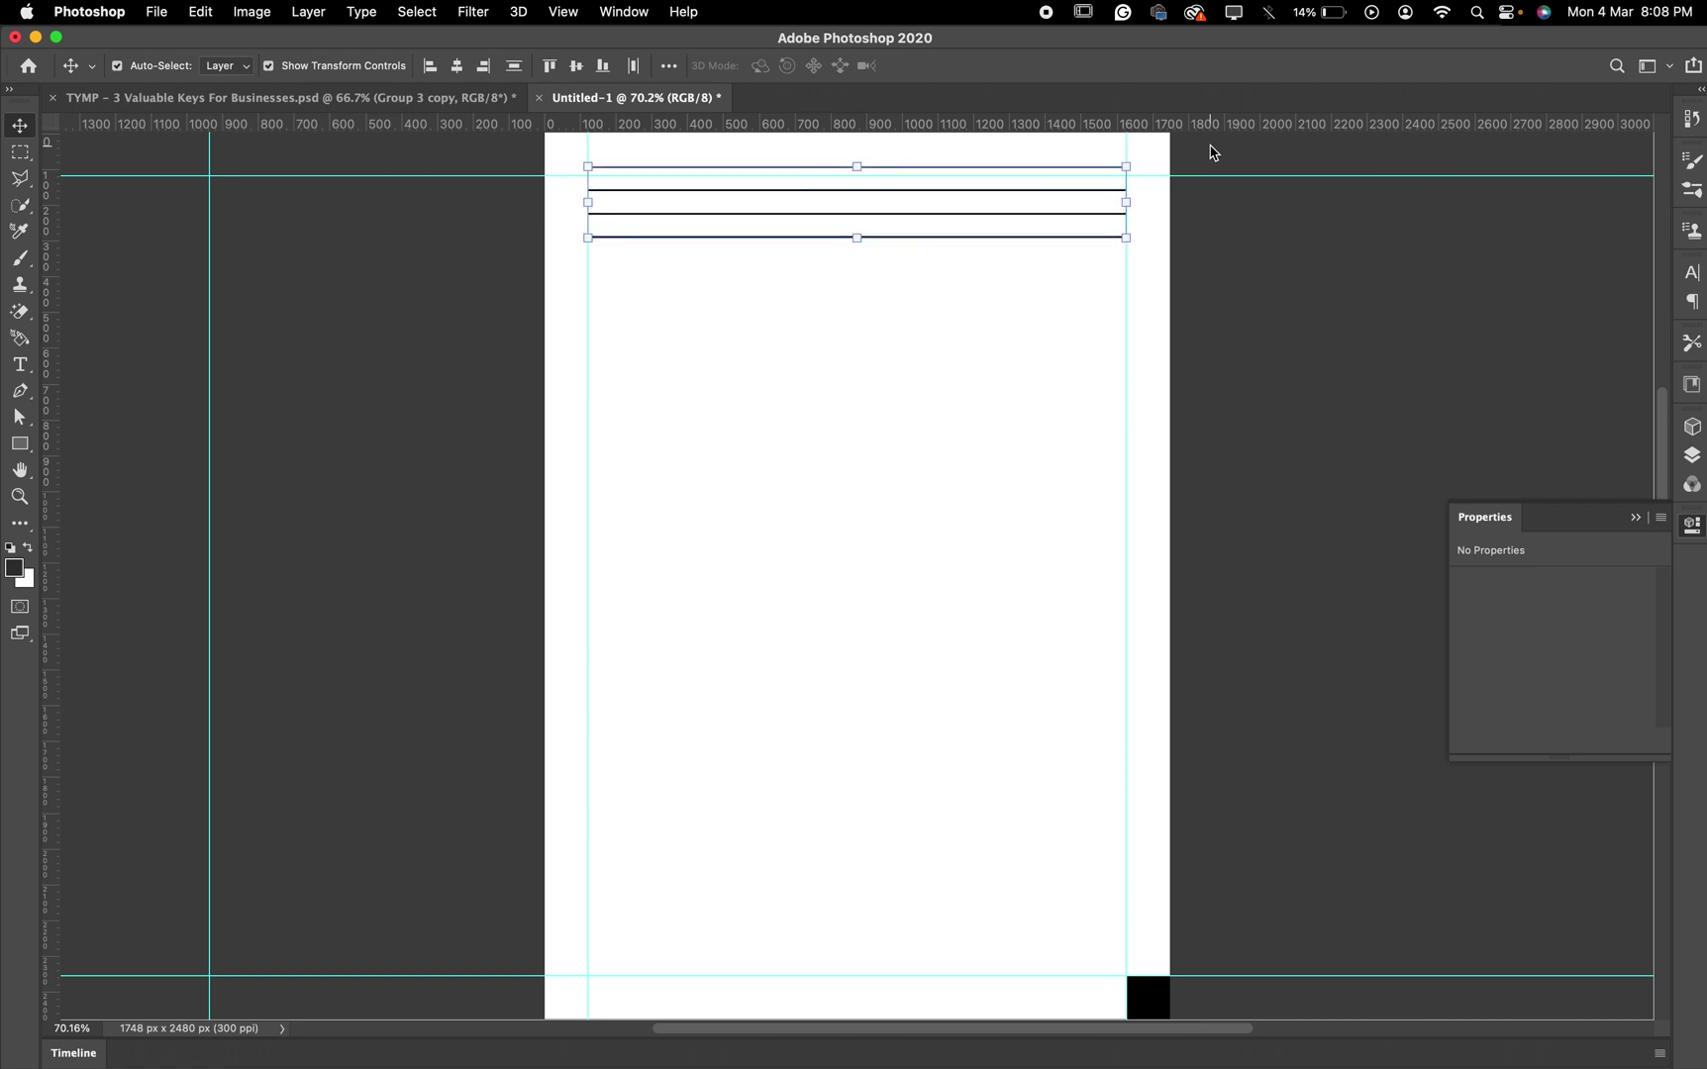
key(Down)
key(Down)
key(Down)
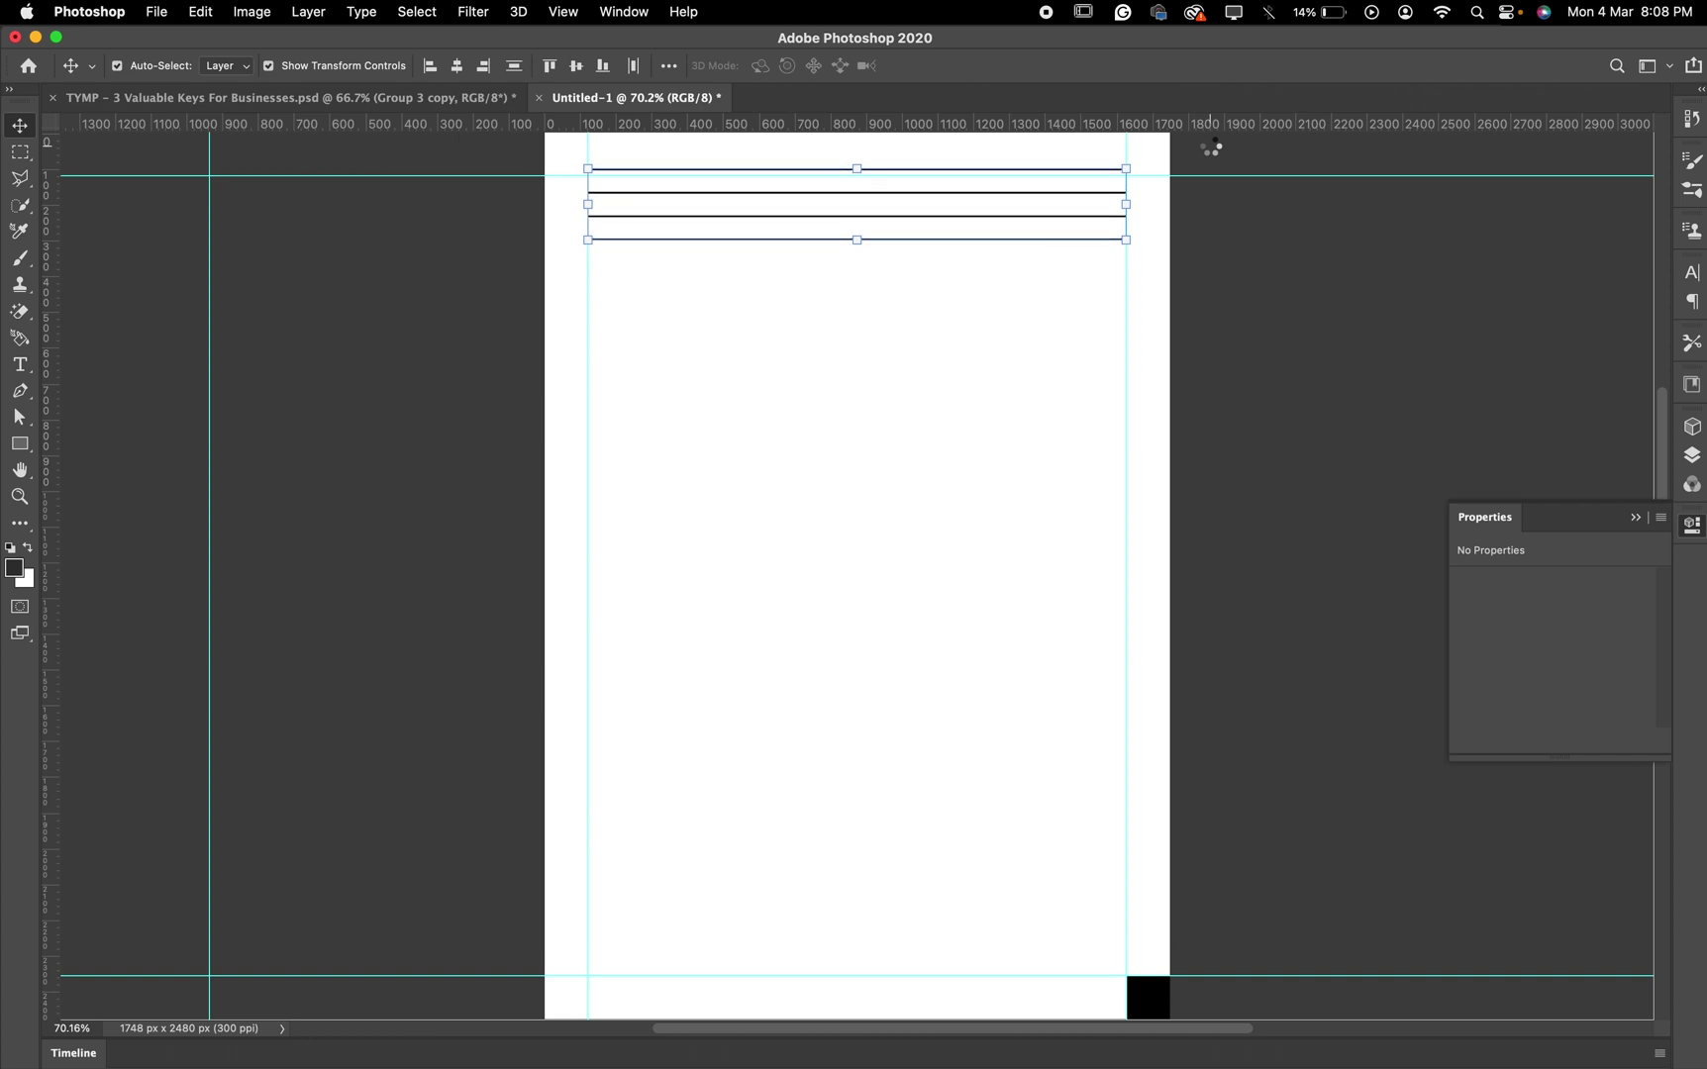
key(Down)
key(Down)
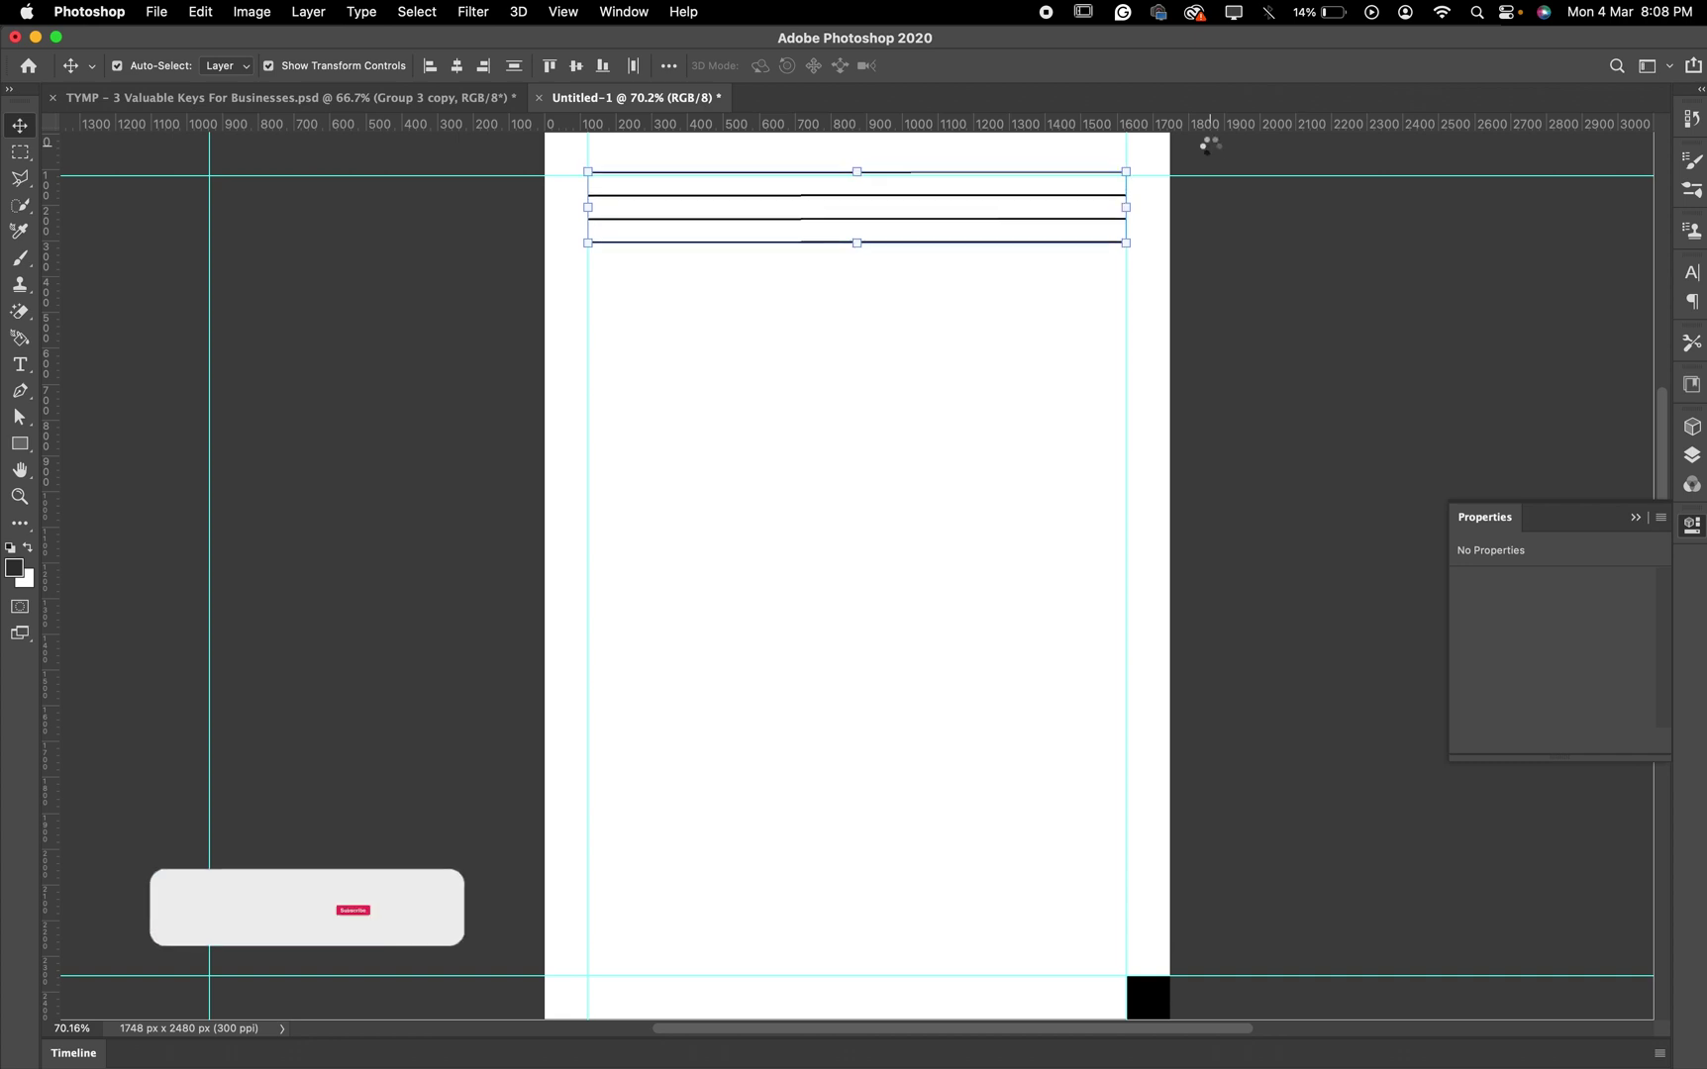
key(Down)
key(Down)
key(Down)
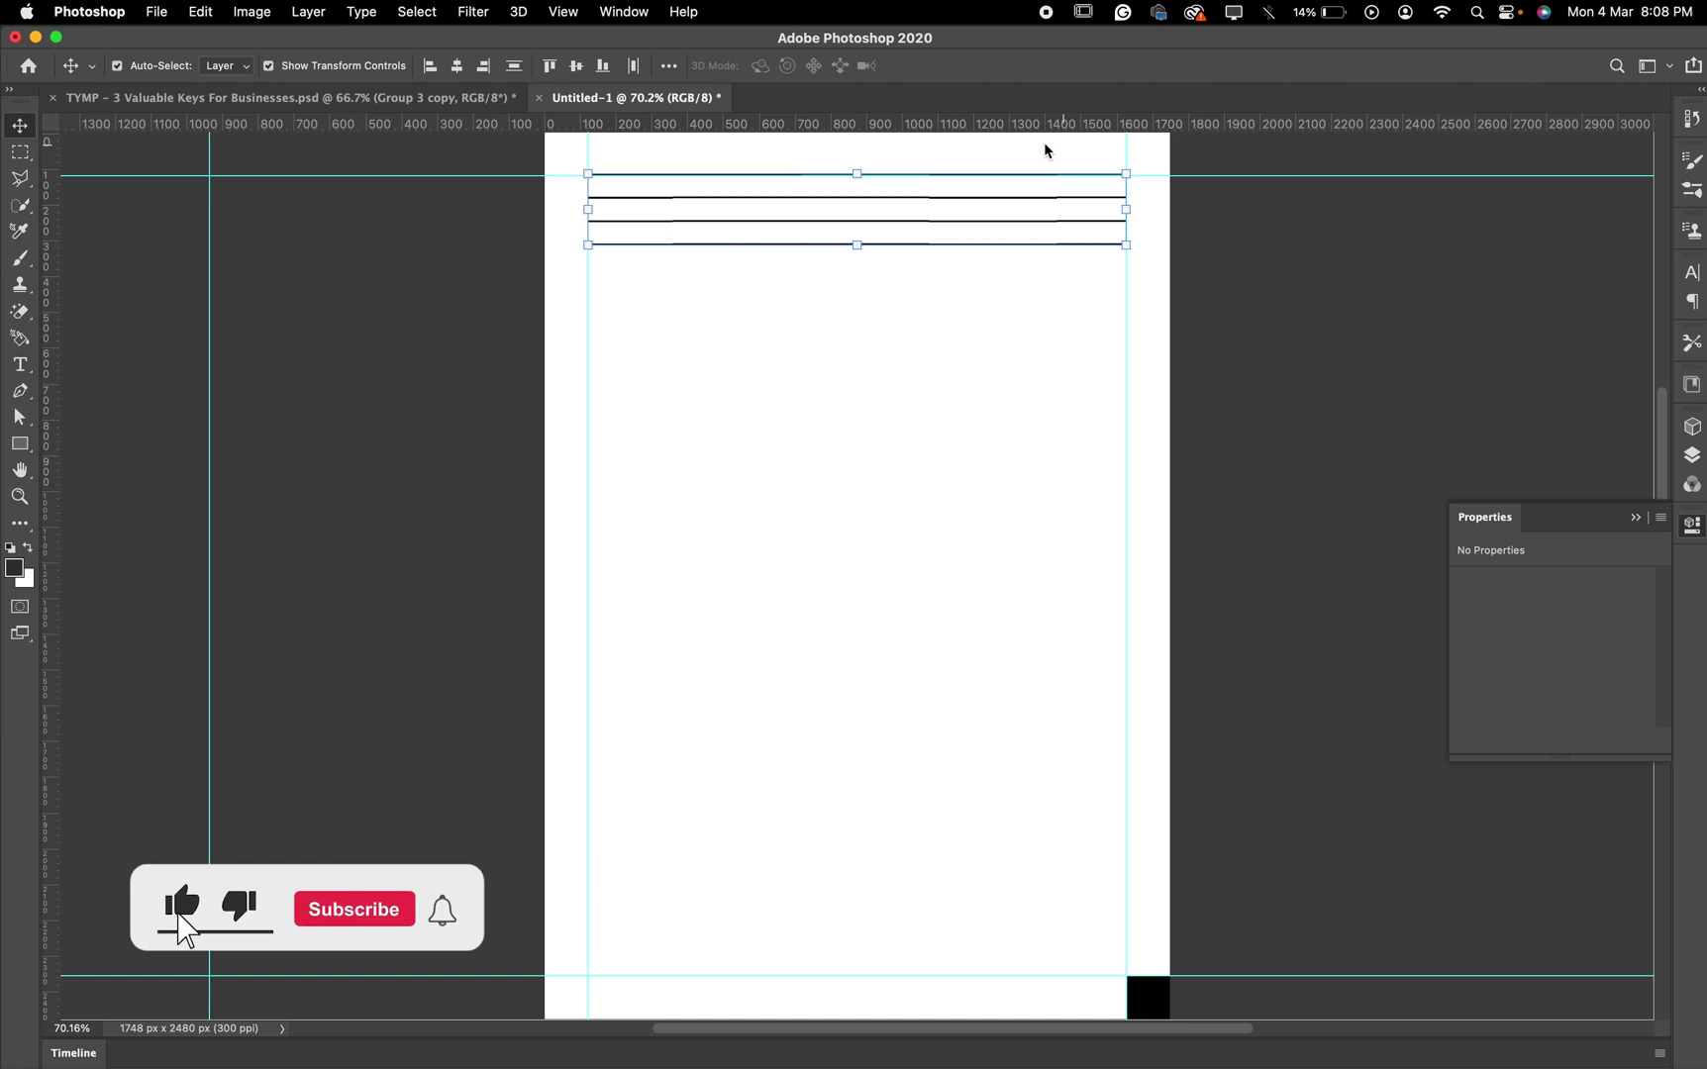
scroll(1061, 171, up, 3)
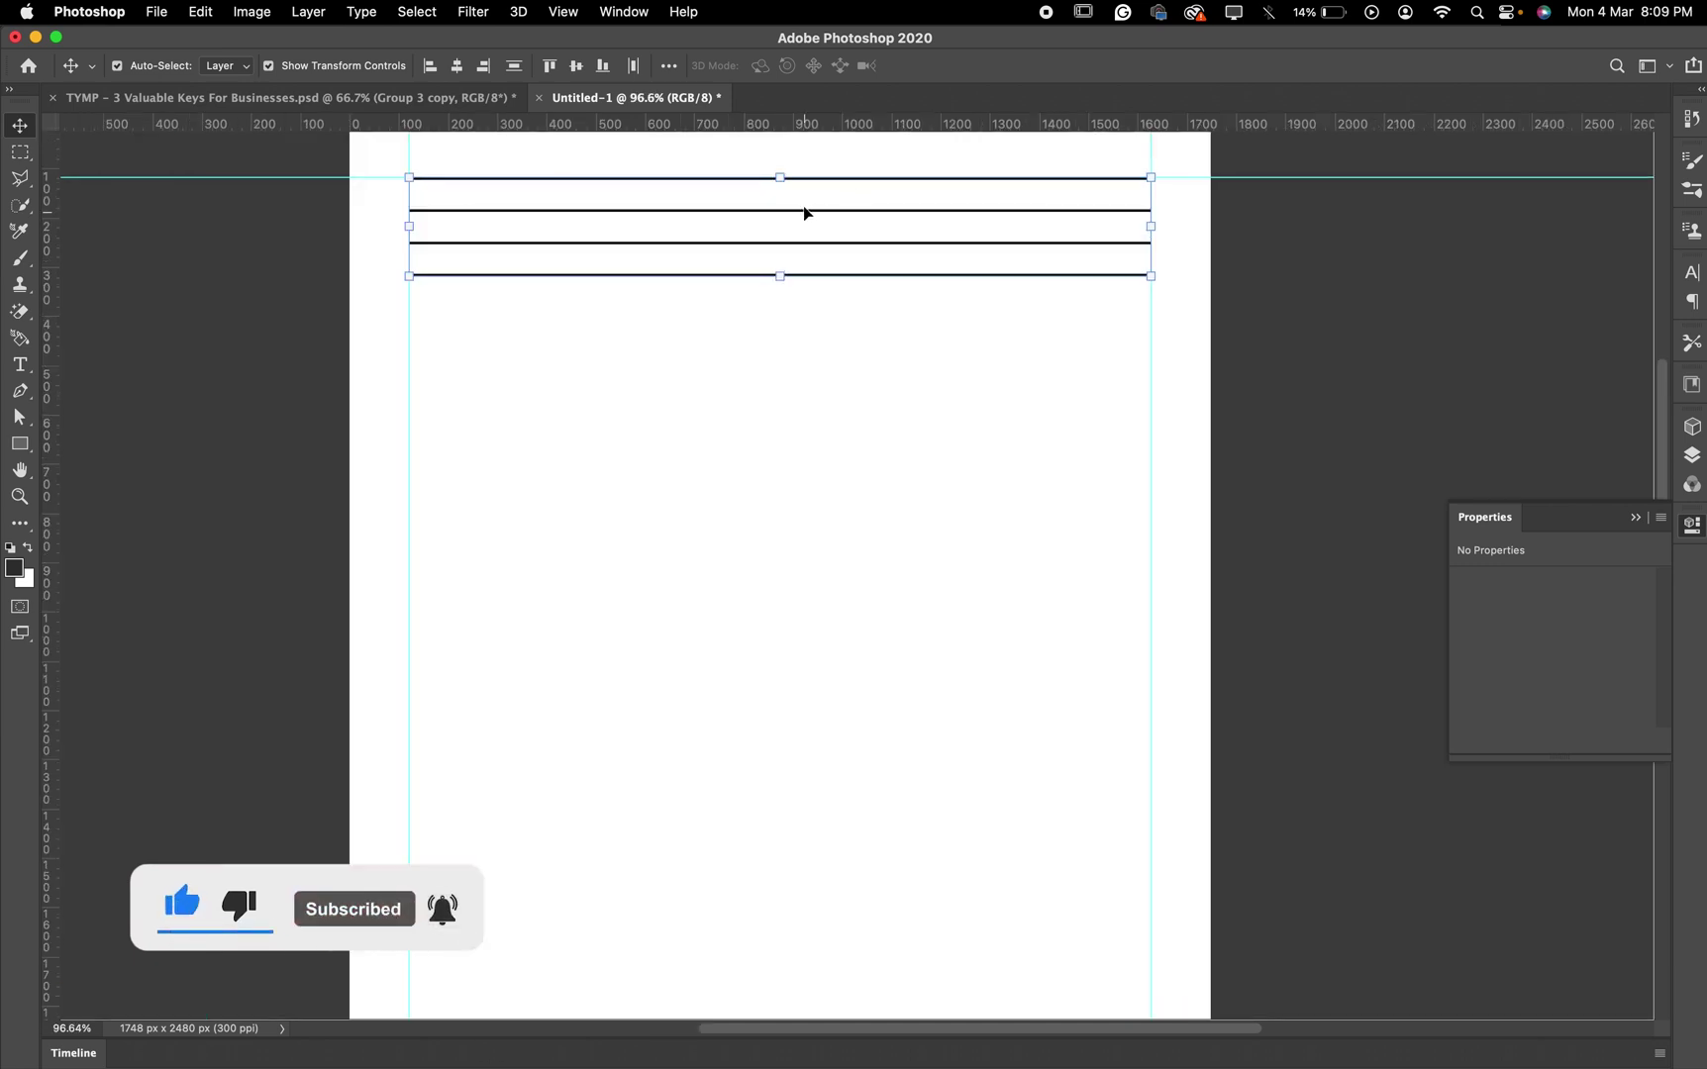
Duplicate the four ruled lines below the originals with even 60 px spacing
drag(805, 217, 782, 350)
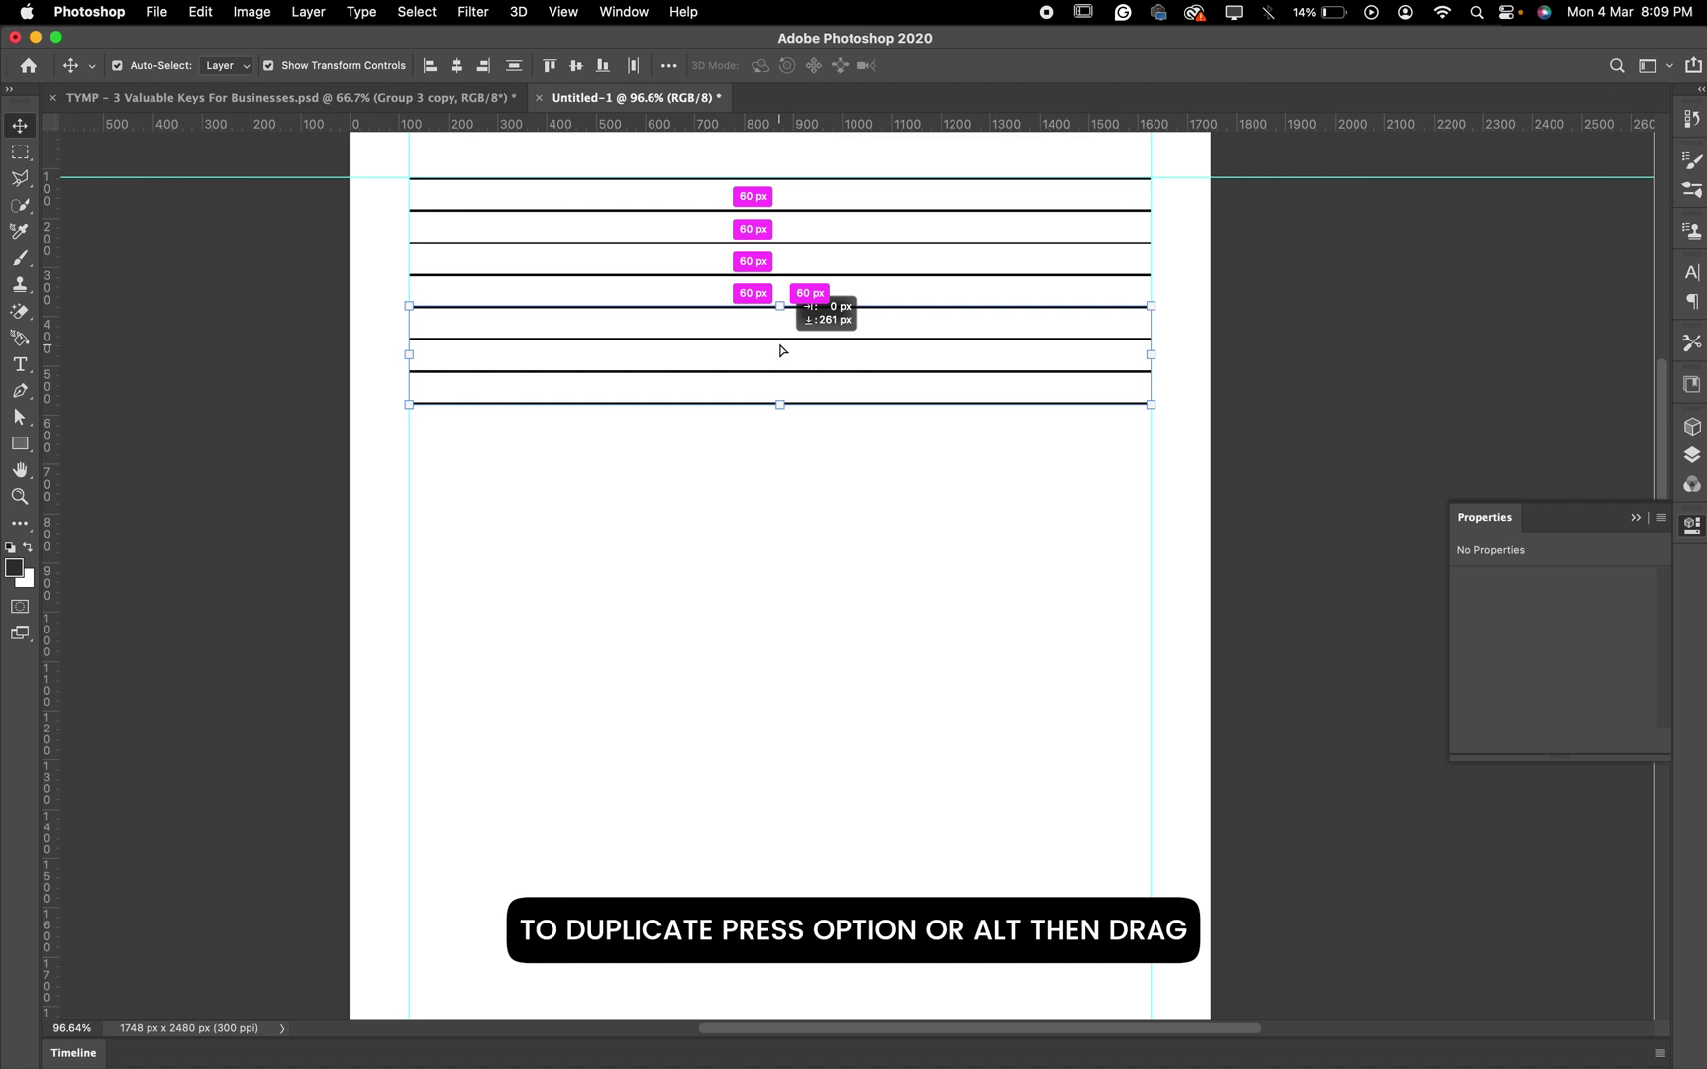
drag(781, 350, 781, 350)
click(1282, 157)
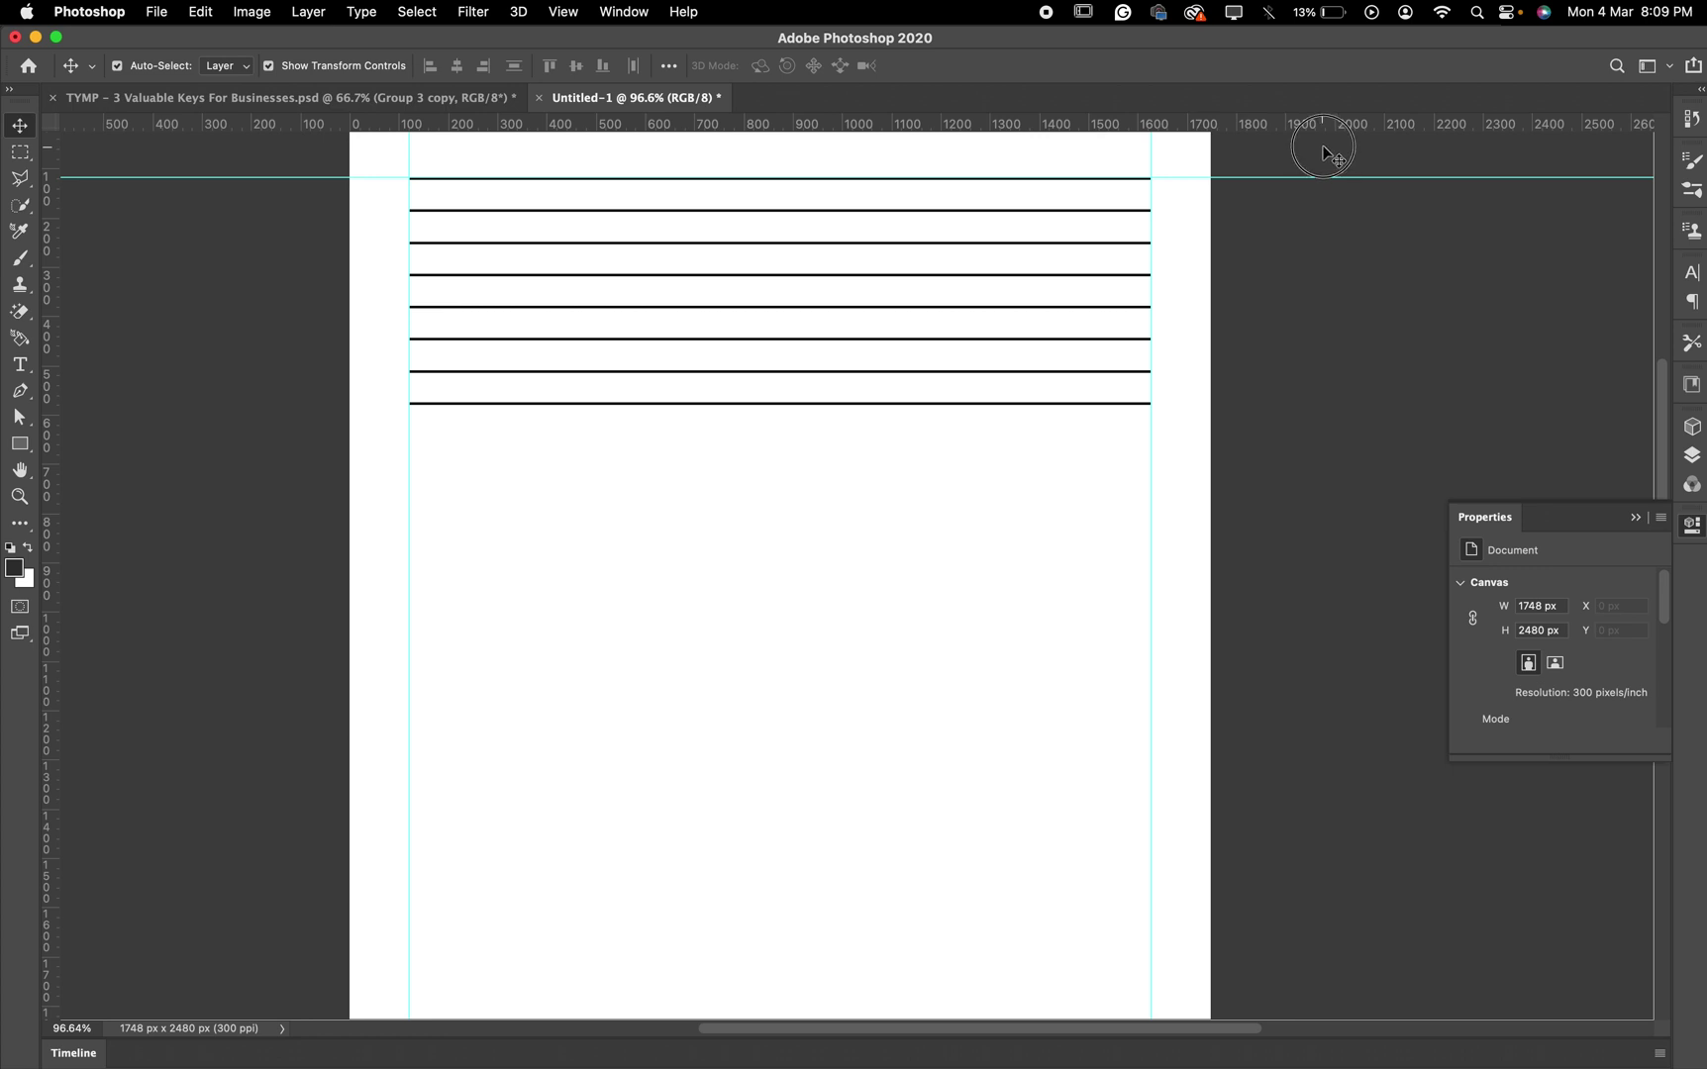
Select all eight ruled lines and Alt-drag a copy further down the page
drag(1323, 153, 990, 406)
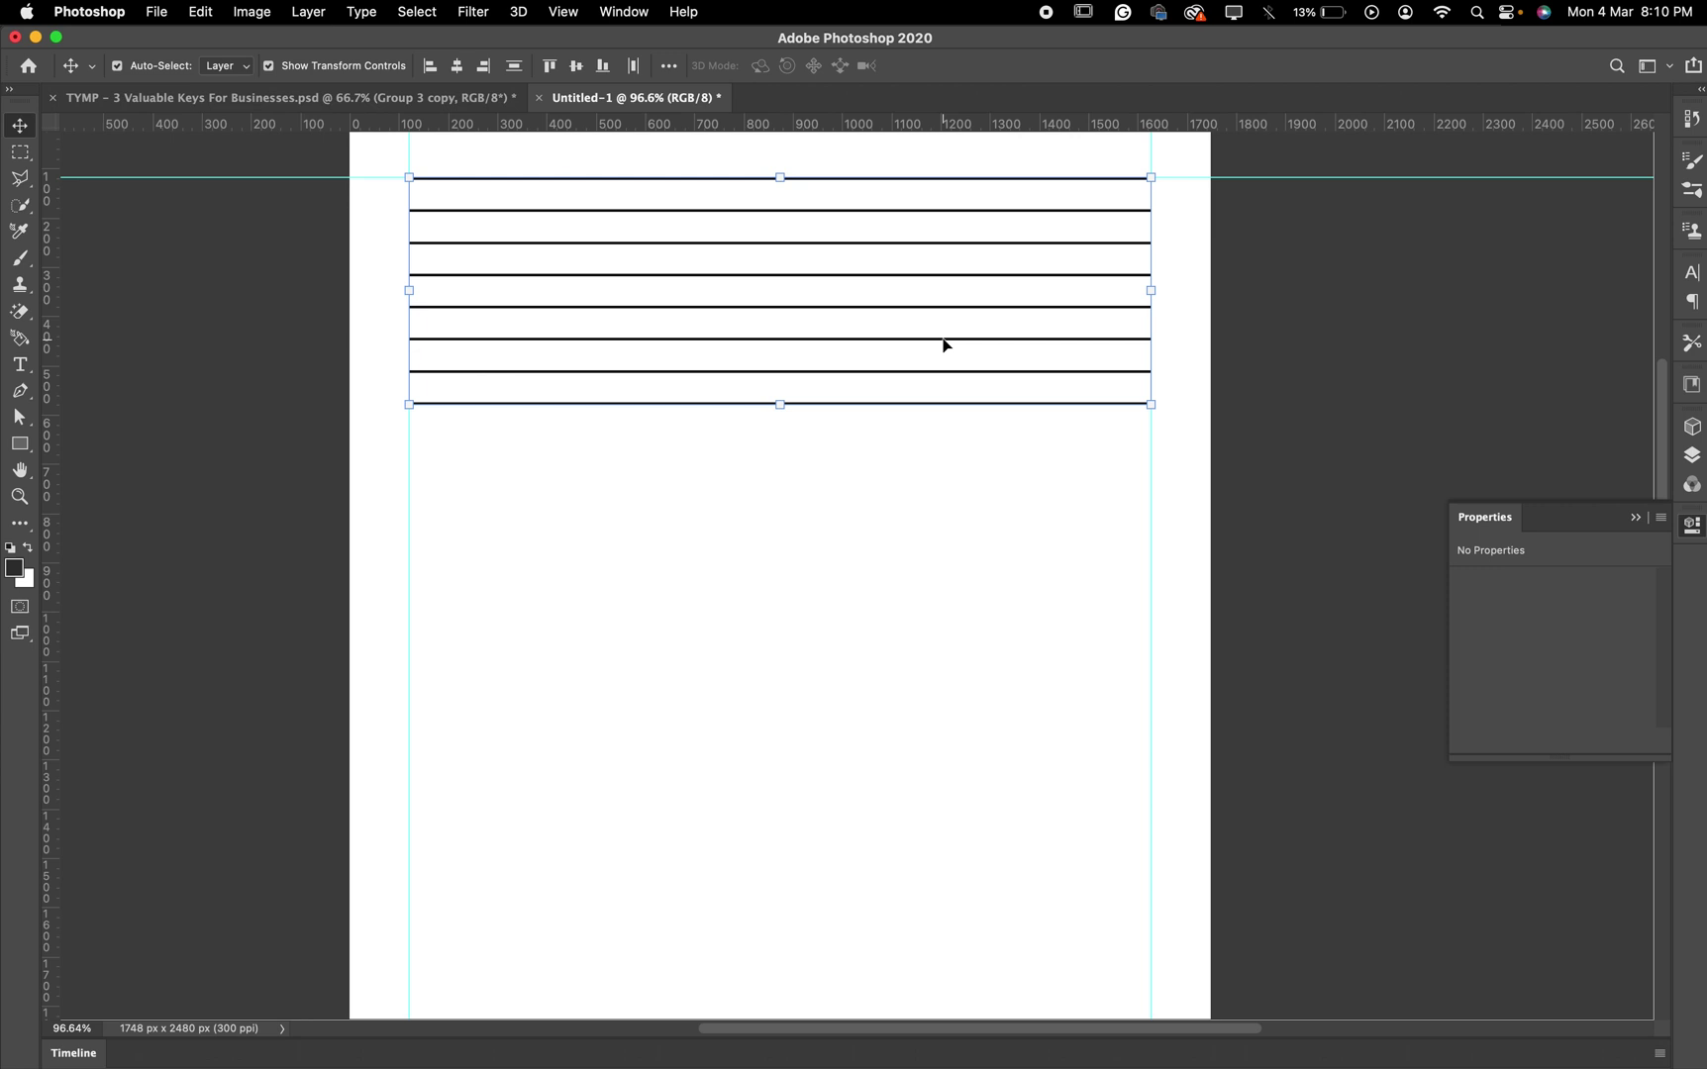
drag(943, 340, 938, 370)
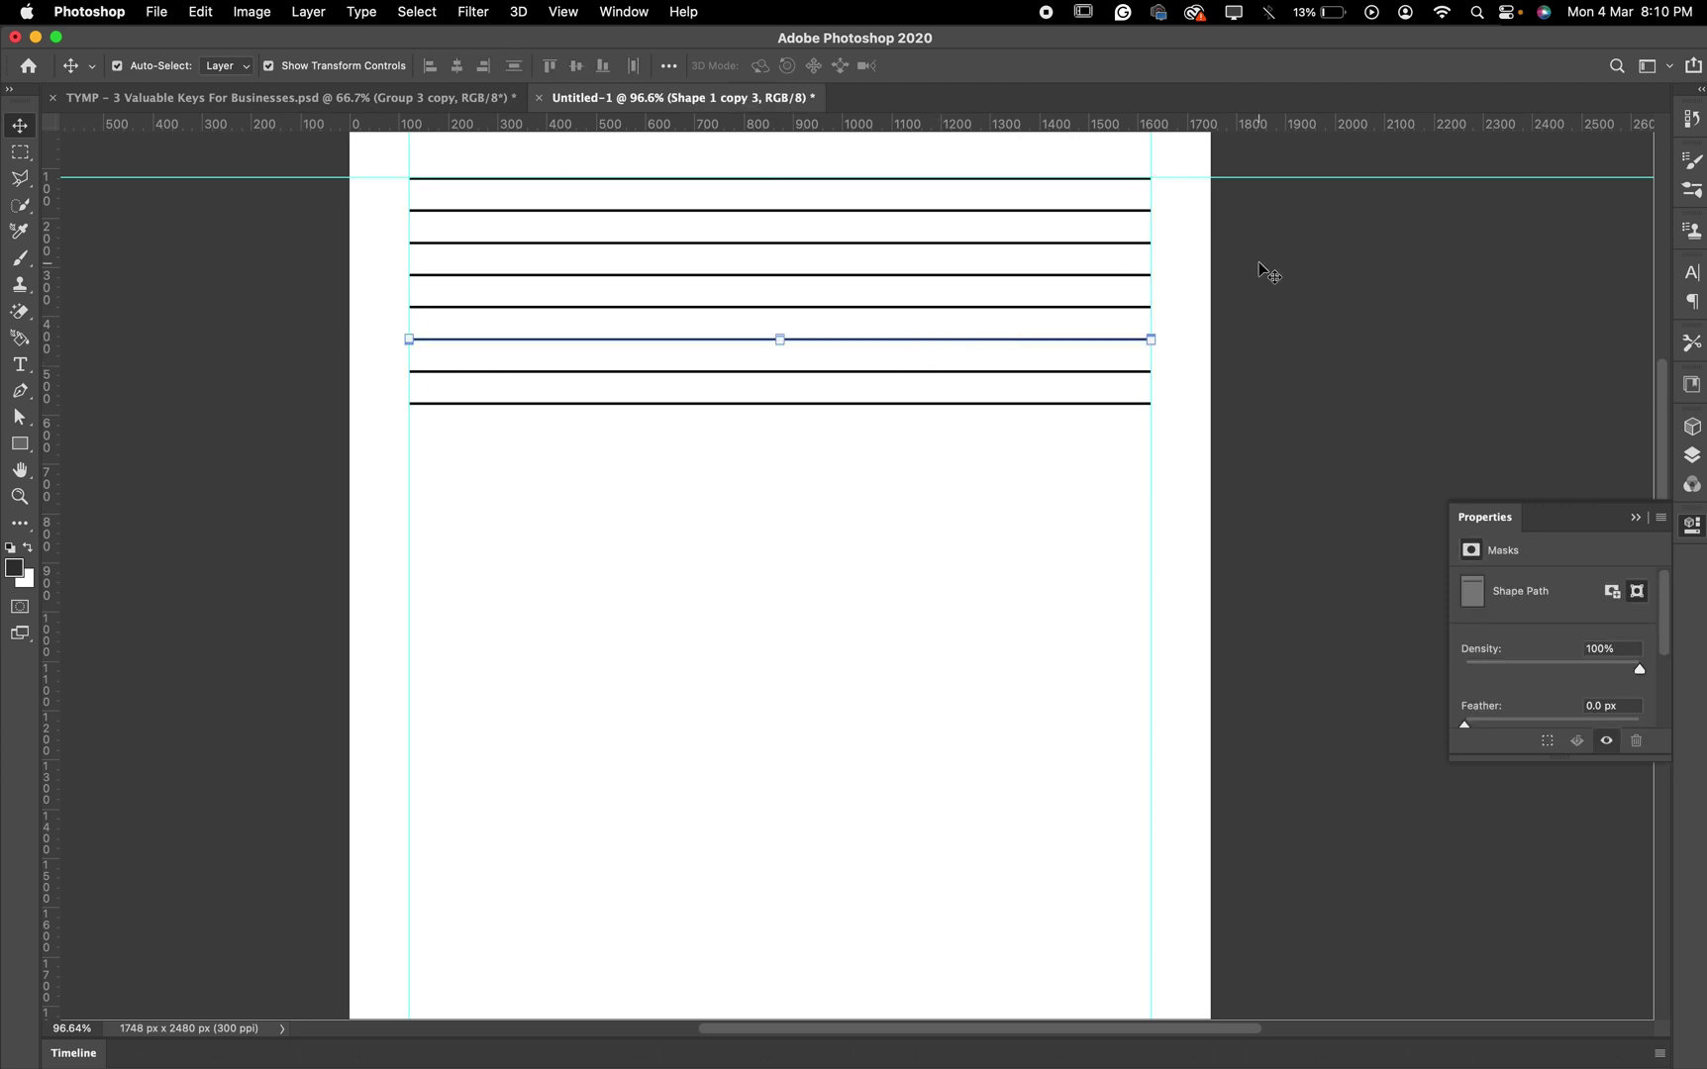
drag(1314, 146, 1037, 432)
right_click(1038, 430)
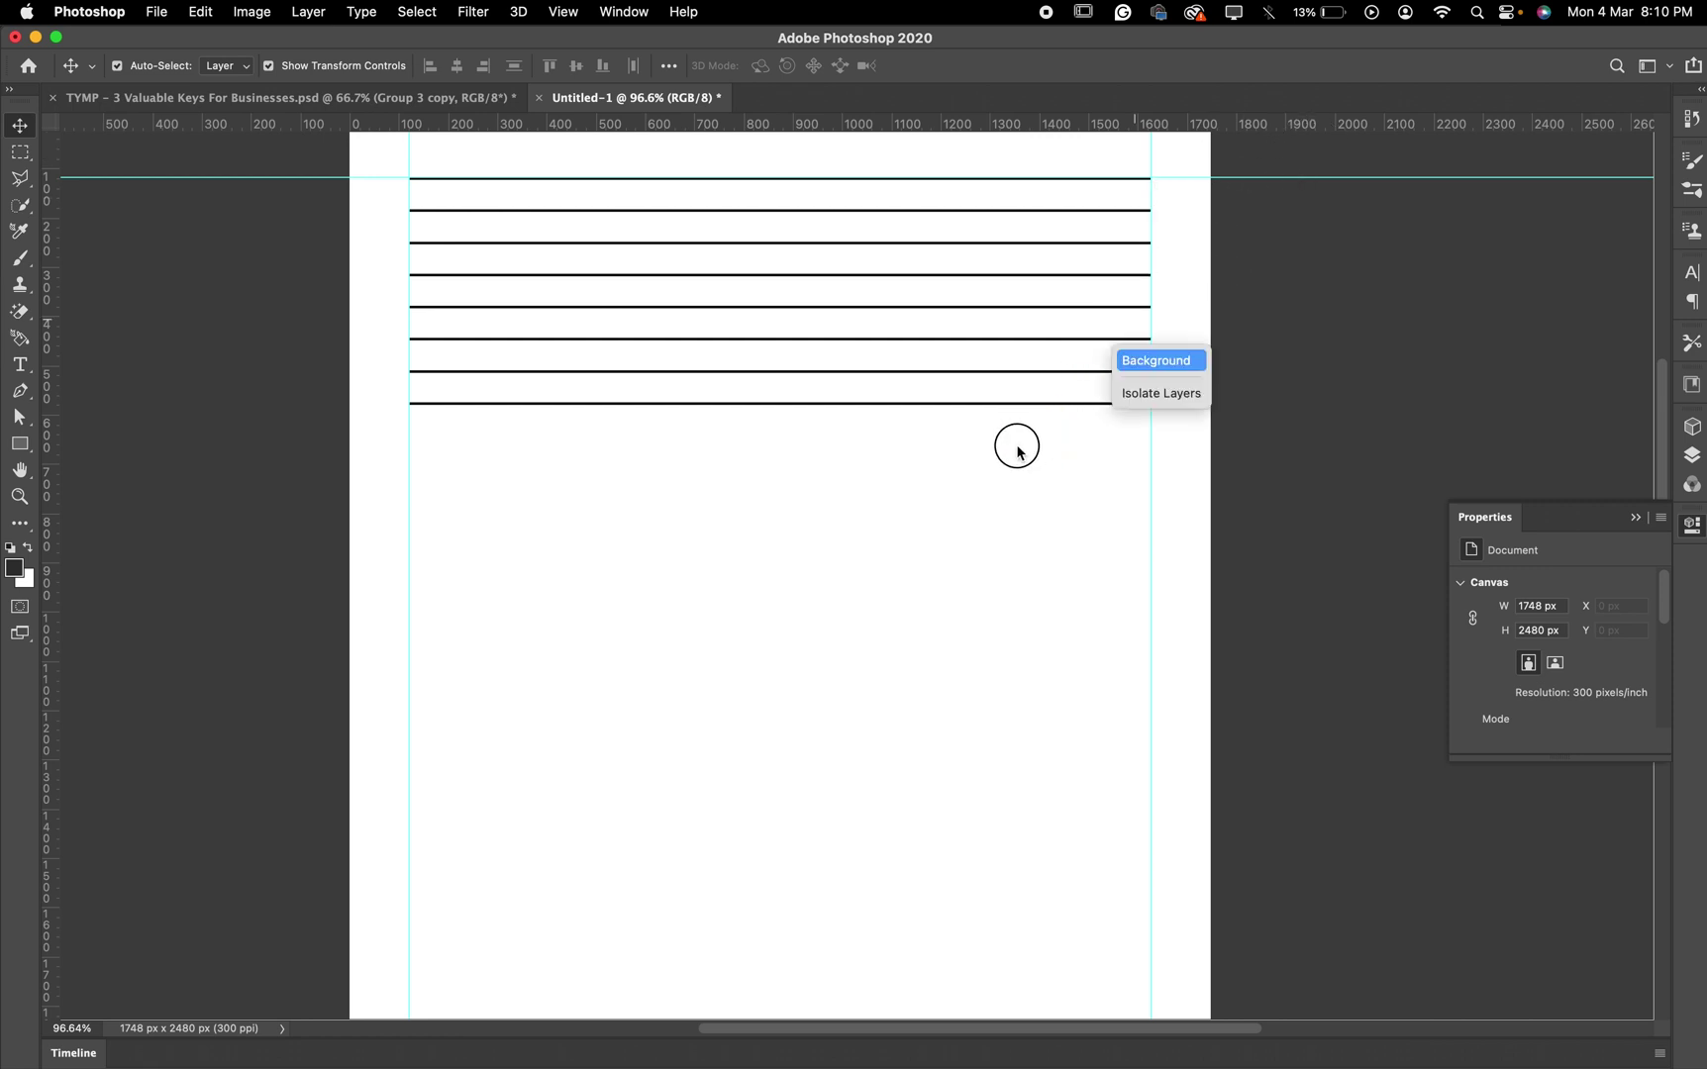
click(1309, 155)
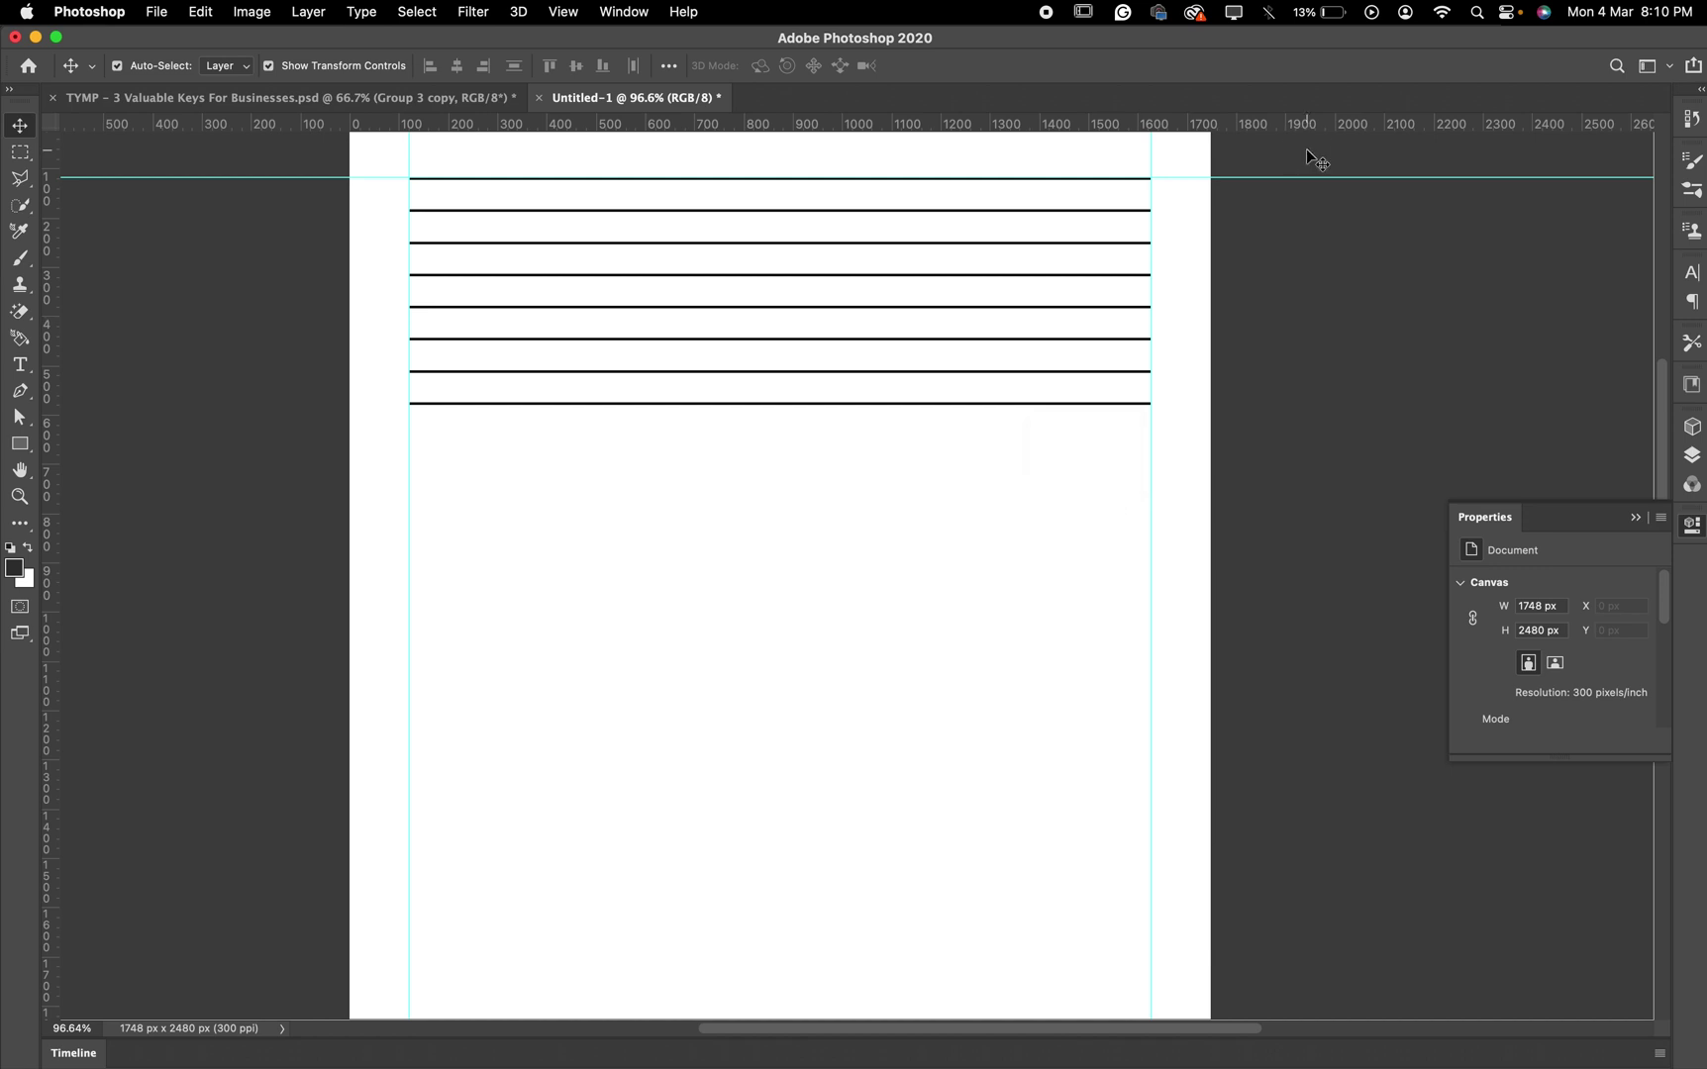
drag(1307, 151, 957, 408)
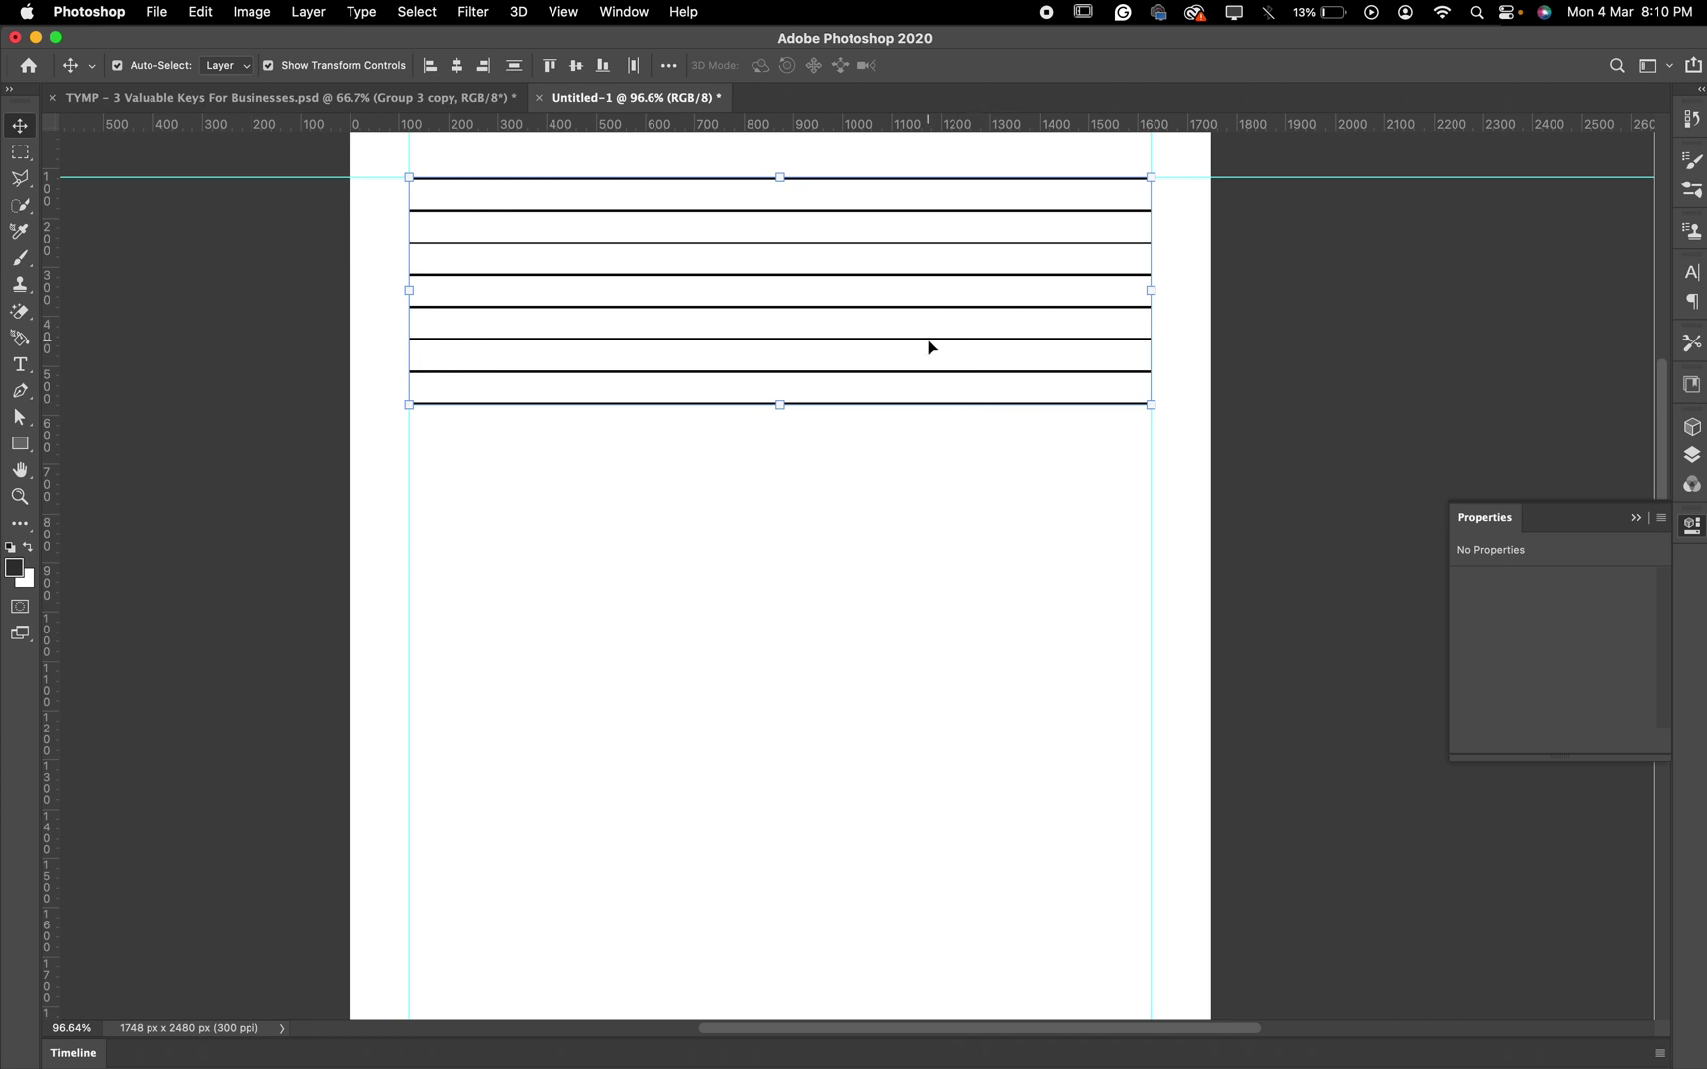
drag(931, 345, 895, 567)
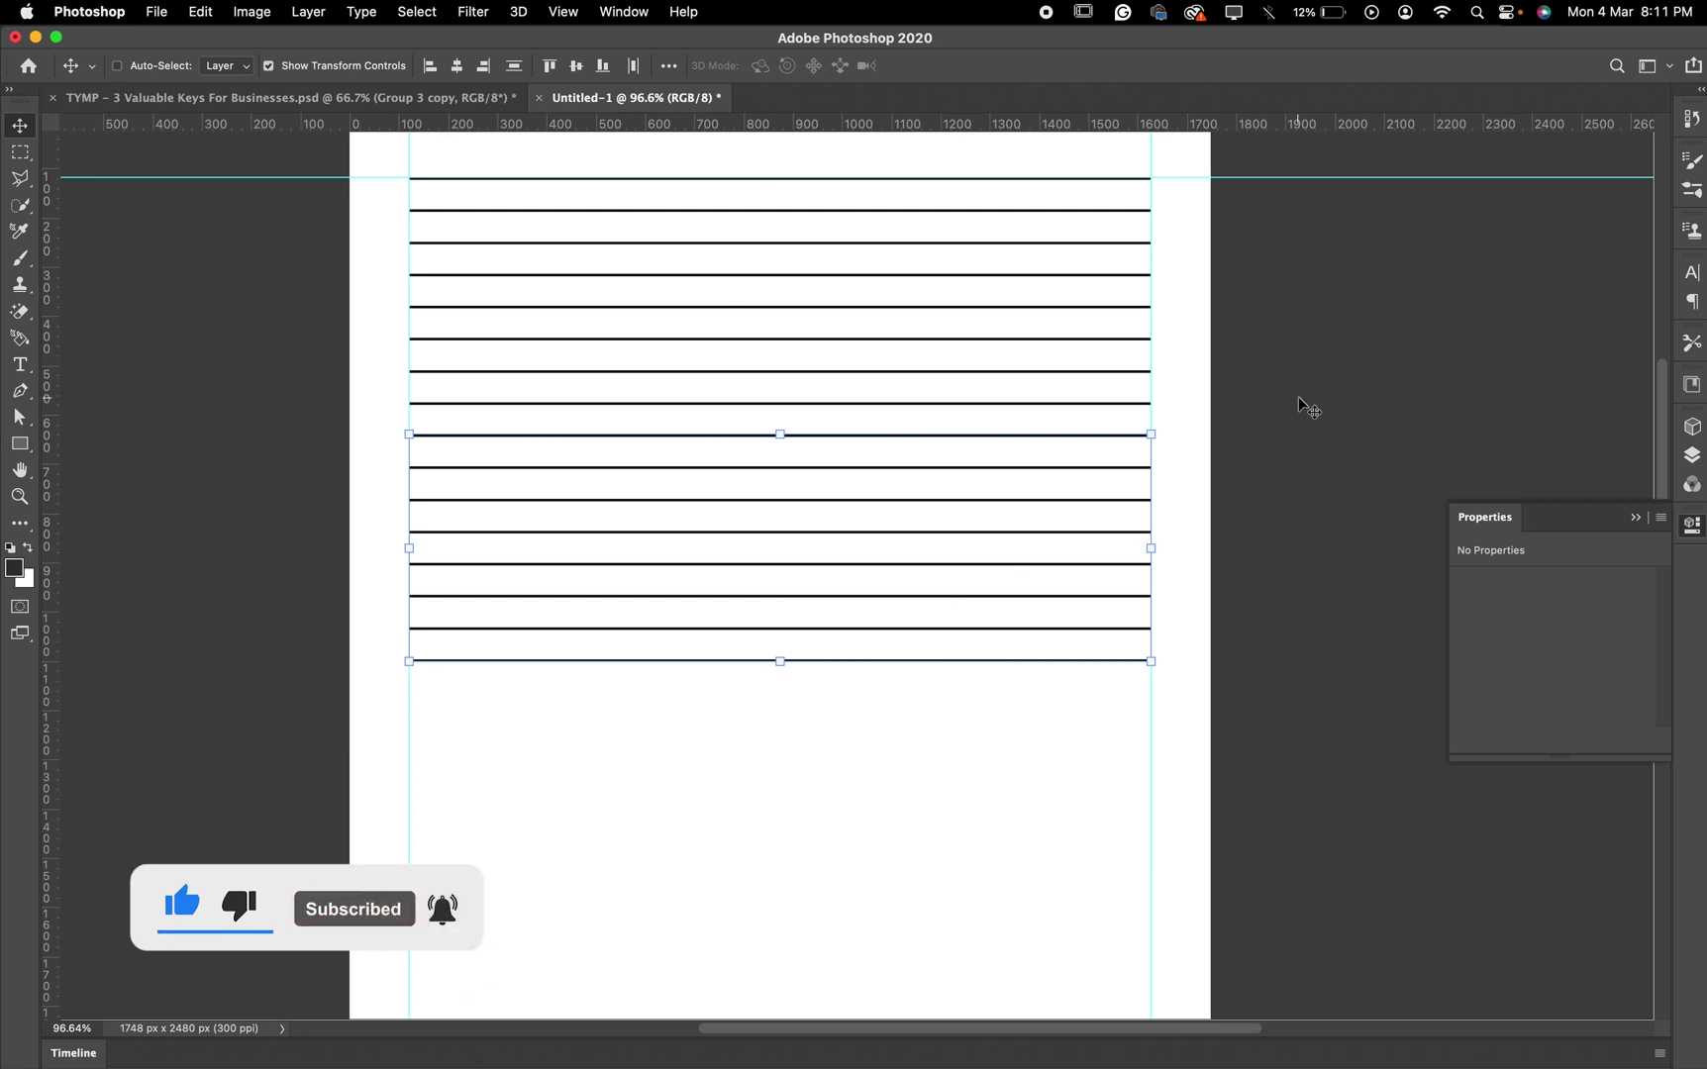
Zoom out and undo an accidental guide move made while selecting the bottom line
key(super+minus)
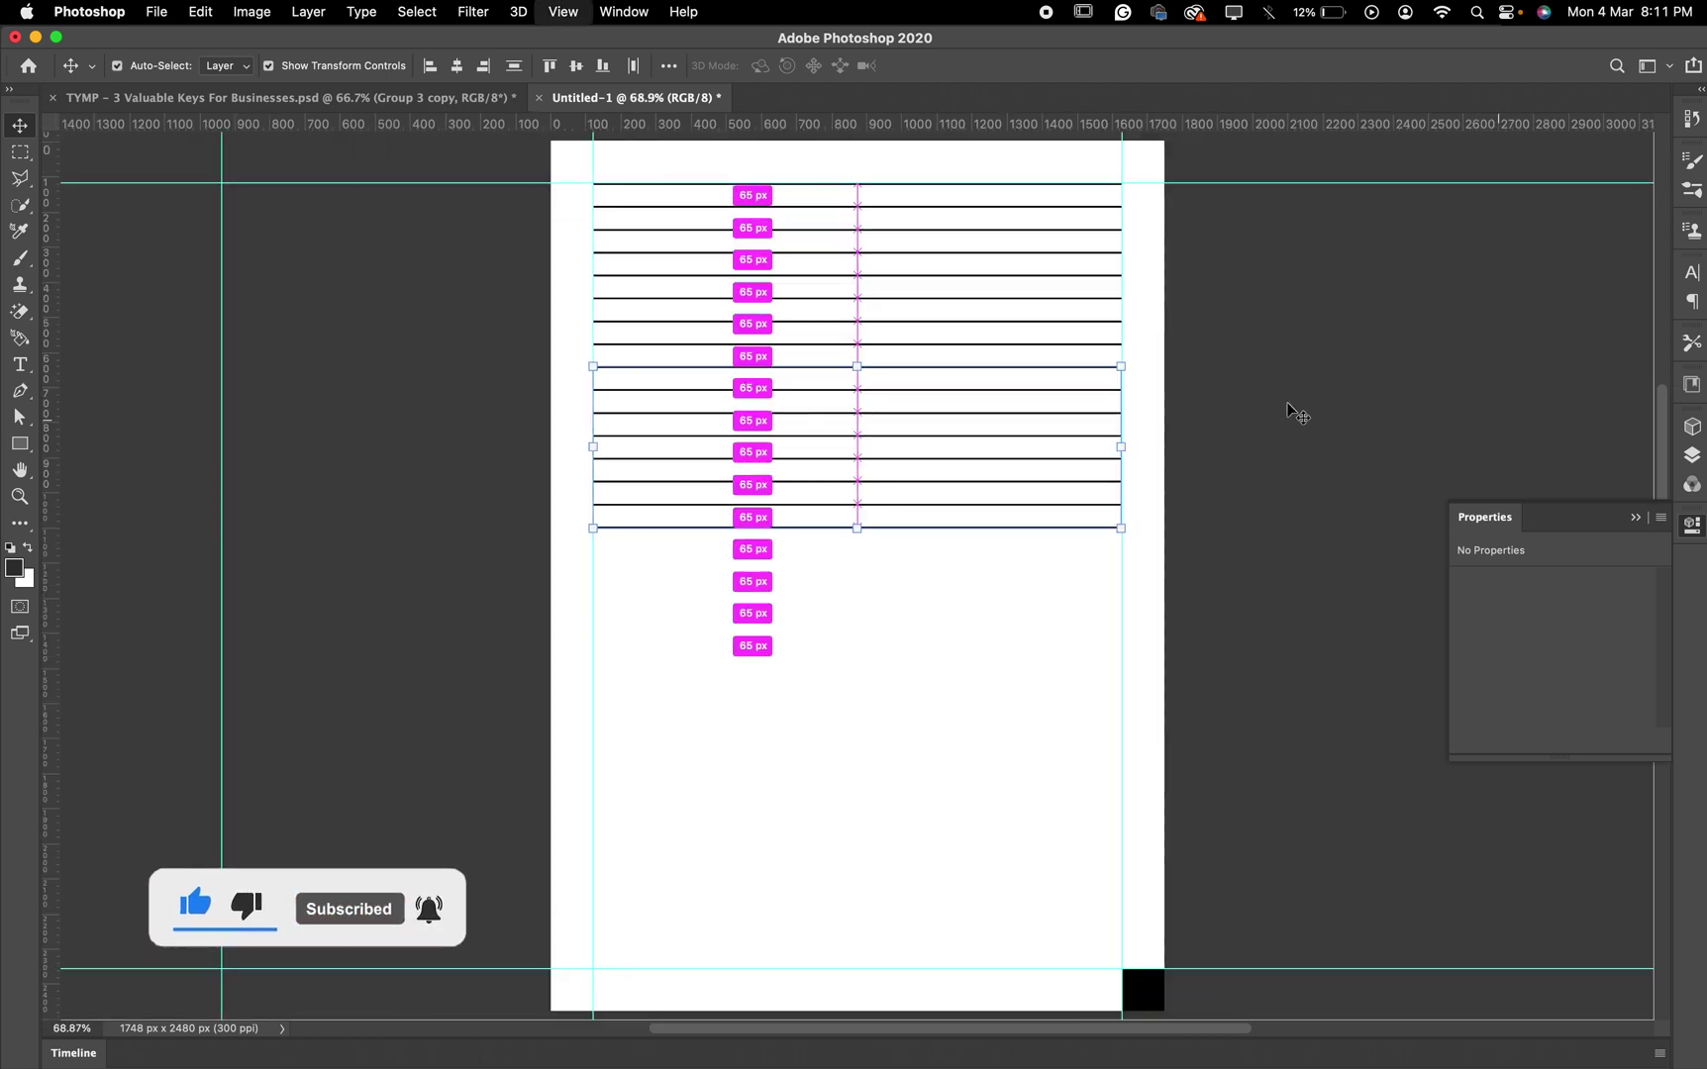
click(1279, 161)
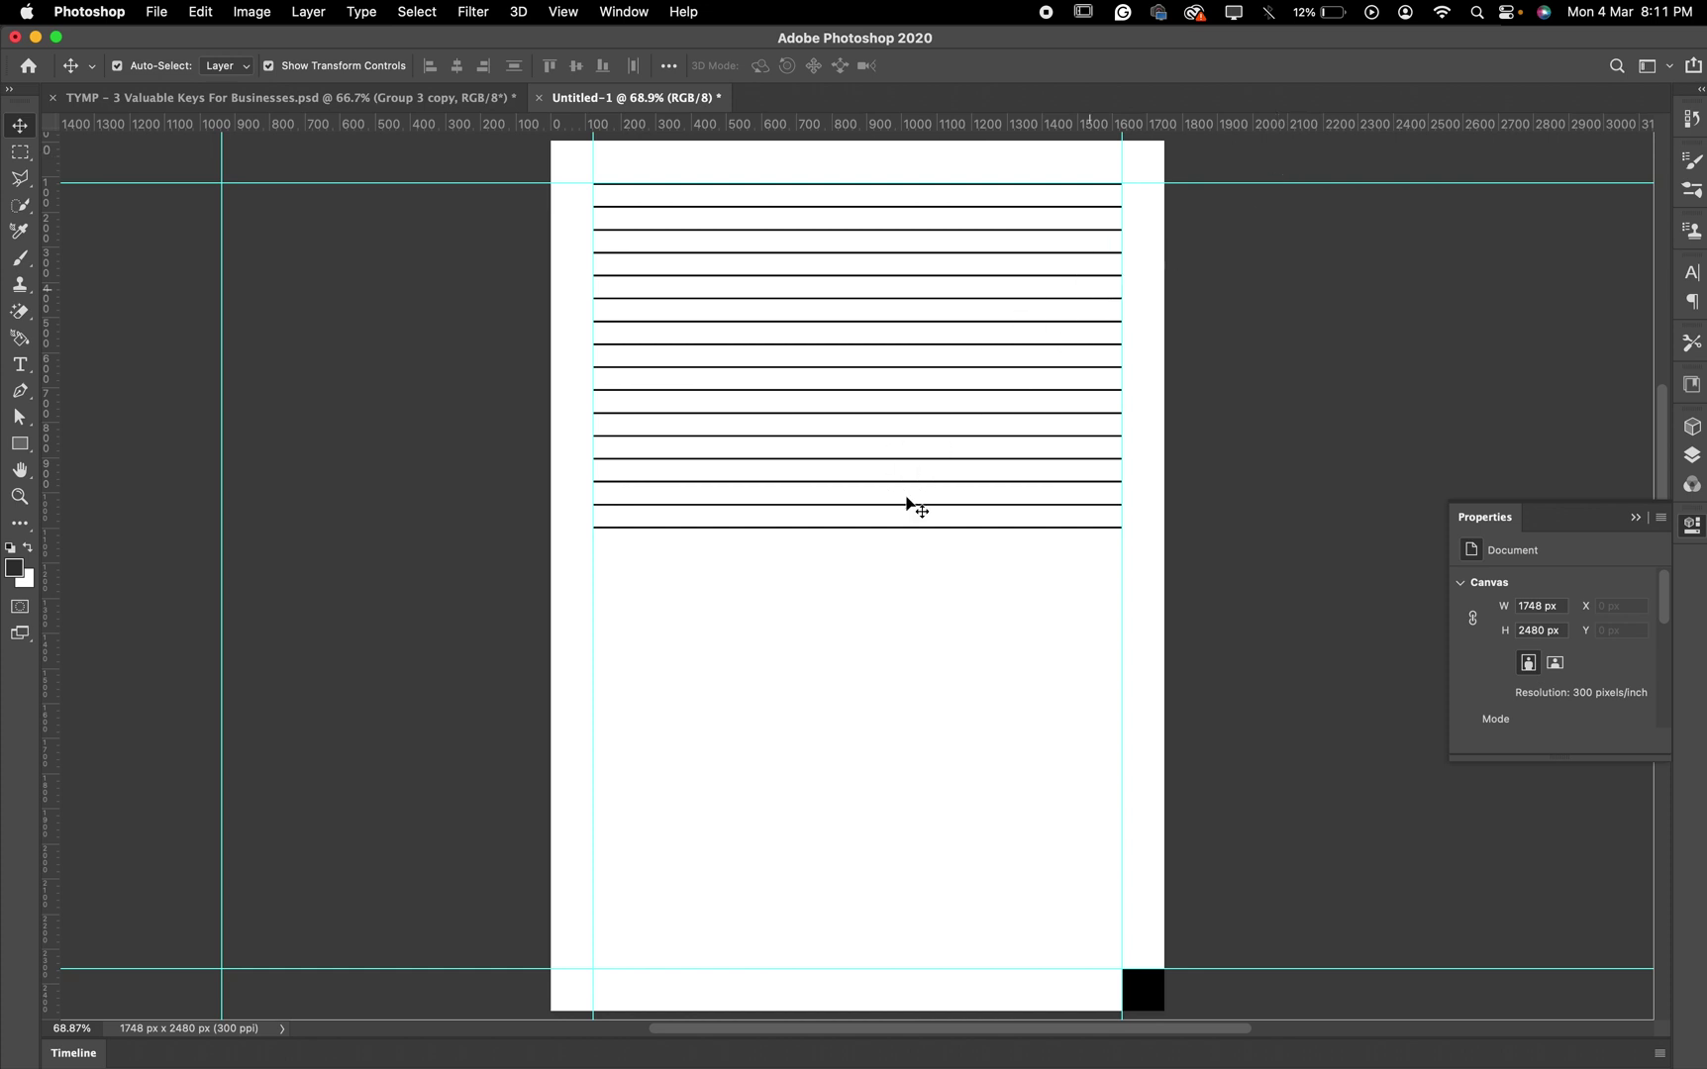
click(856, 586)
drag(903, 506, 834, 579)
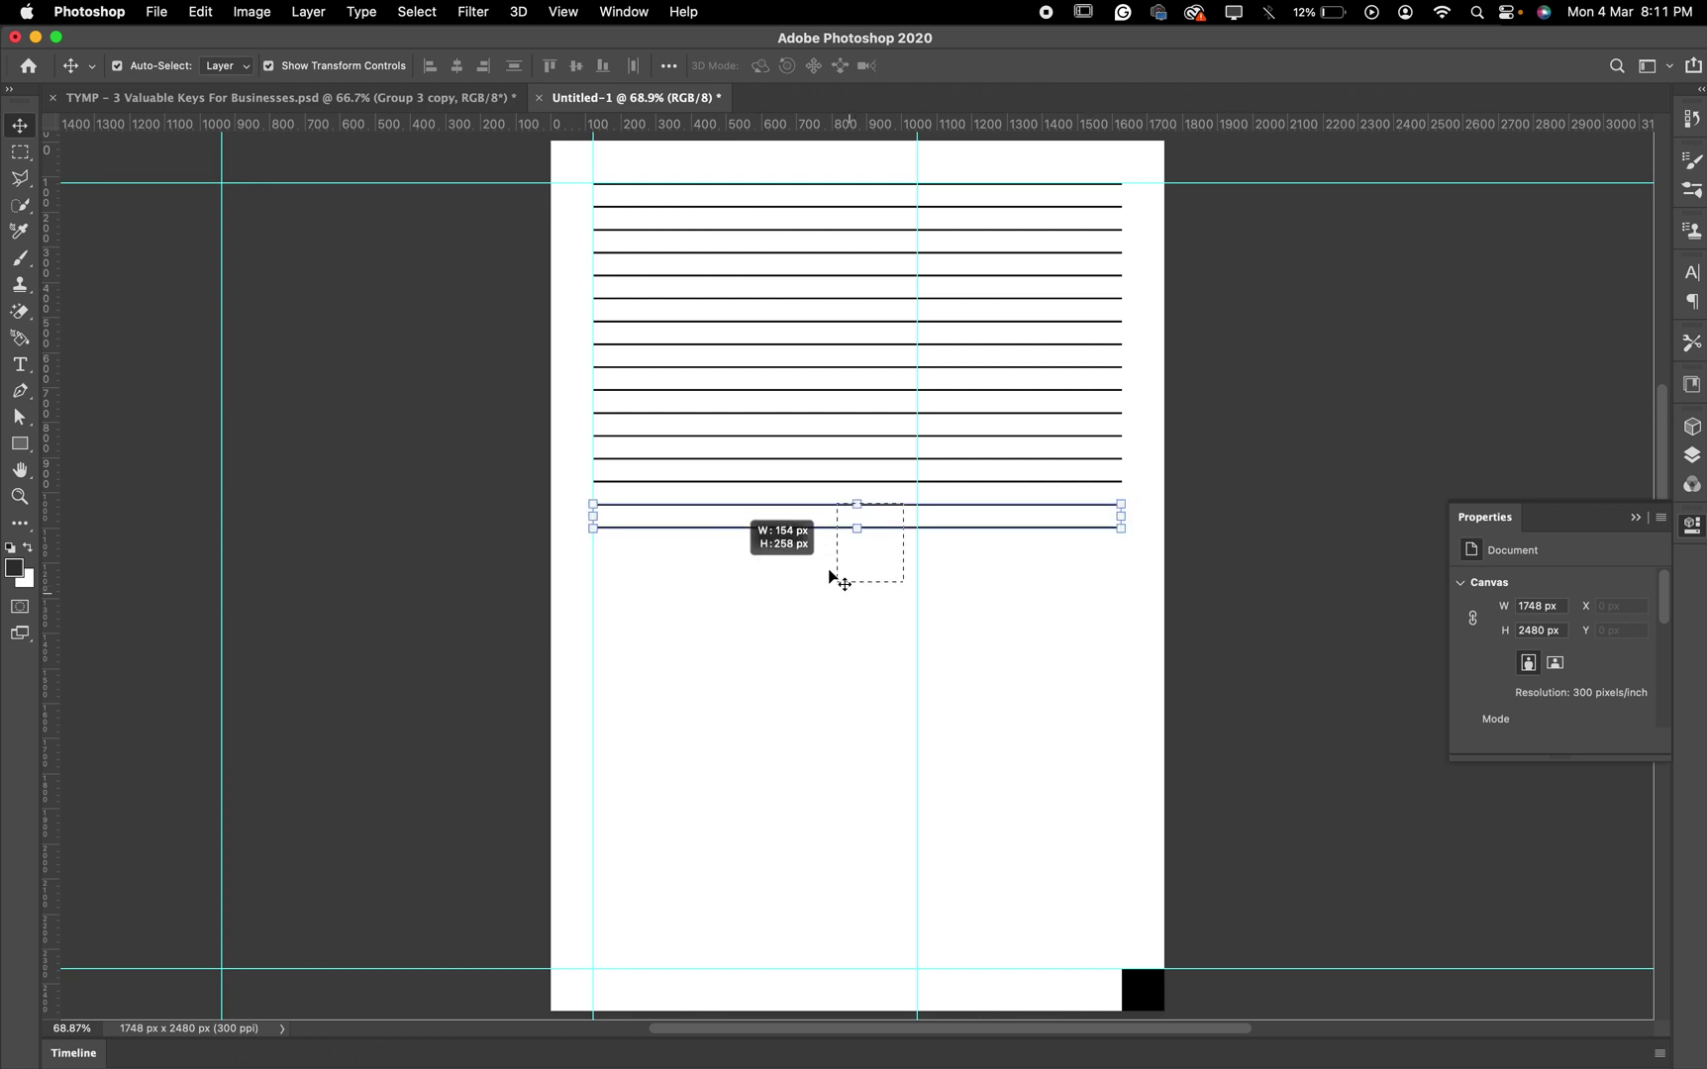
key(super+z)
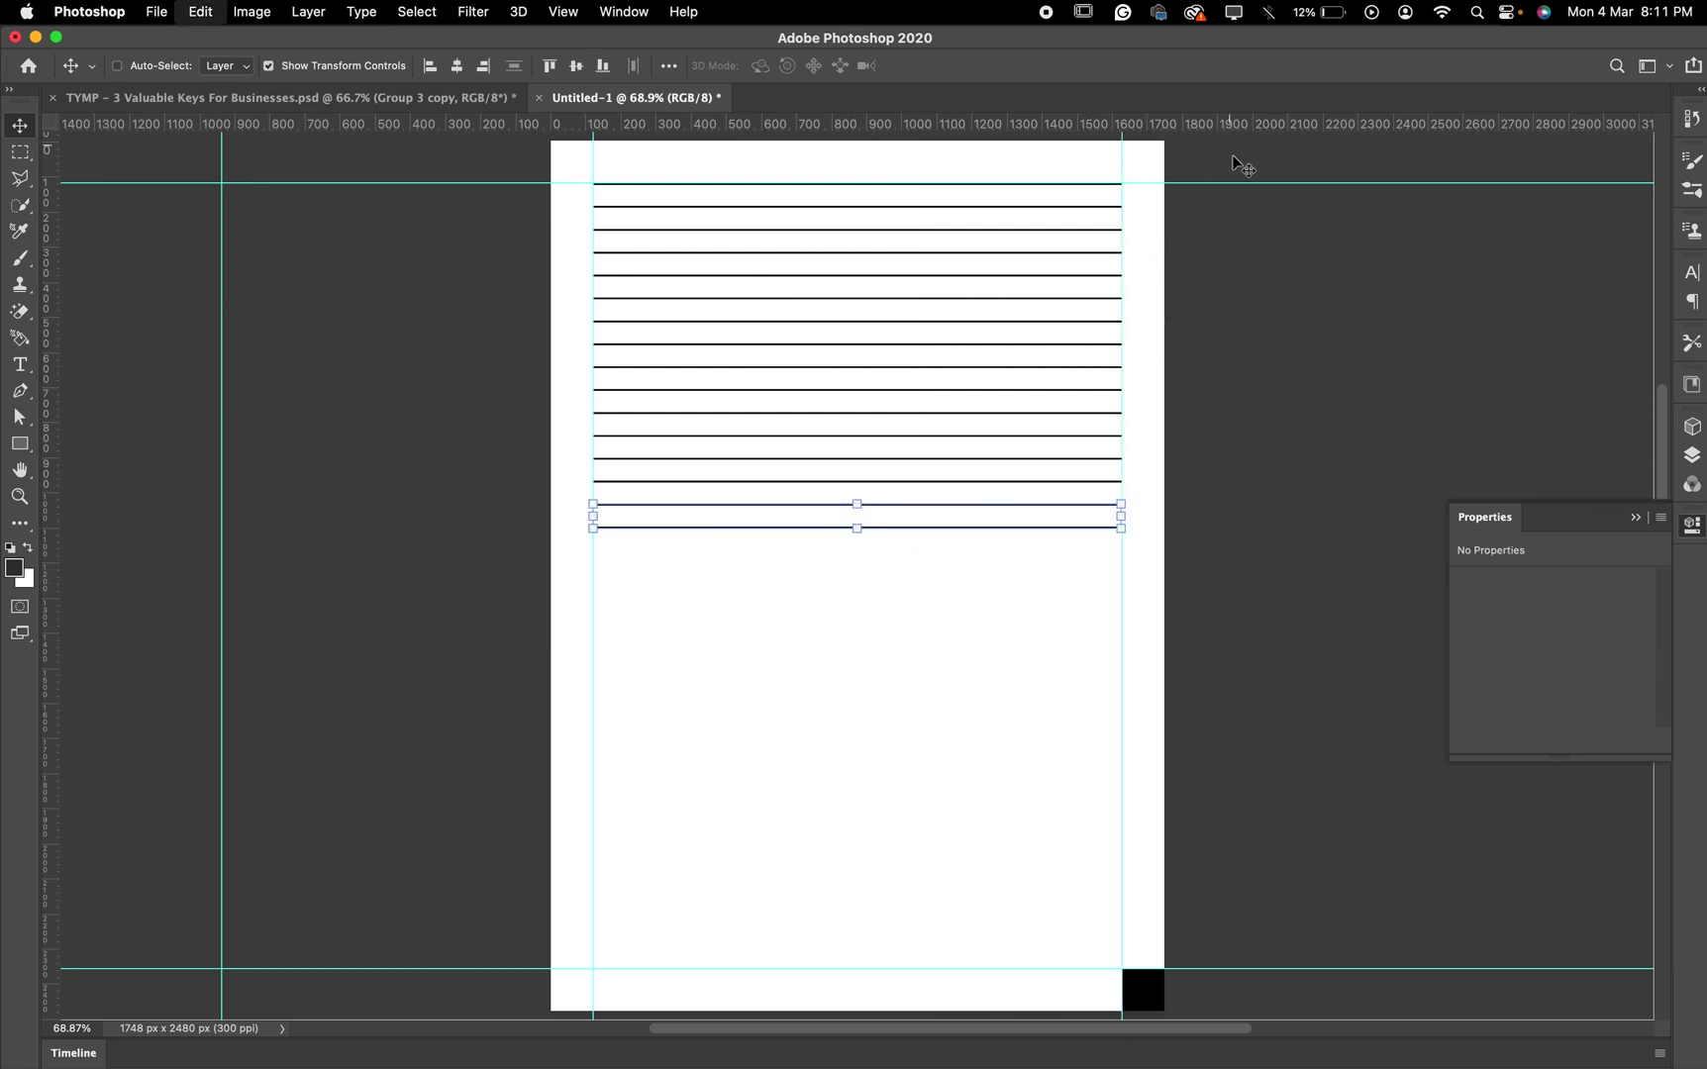
click(1188, 179)
right_click(857, 540)
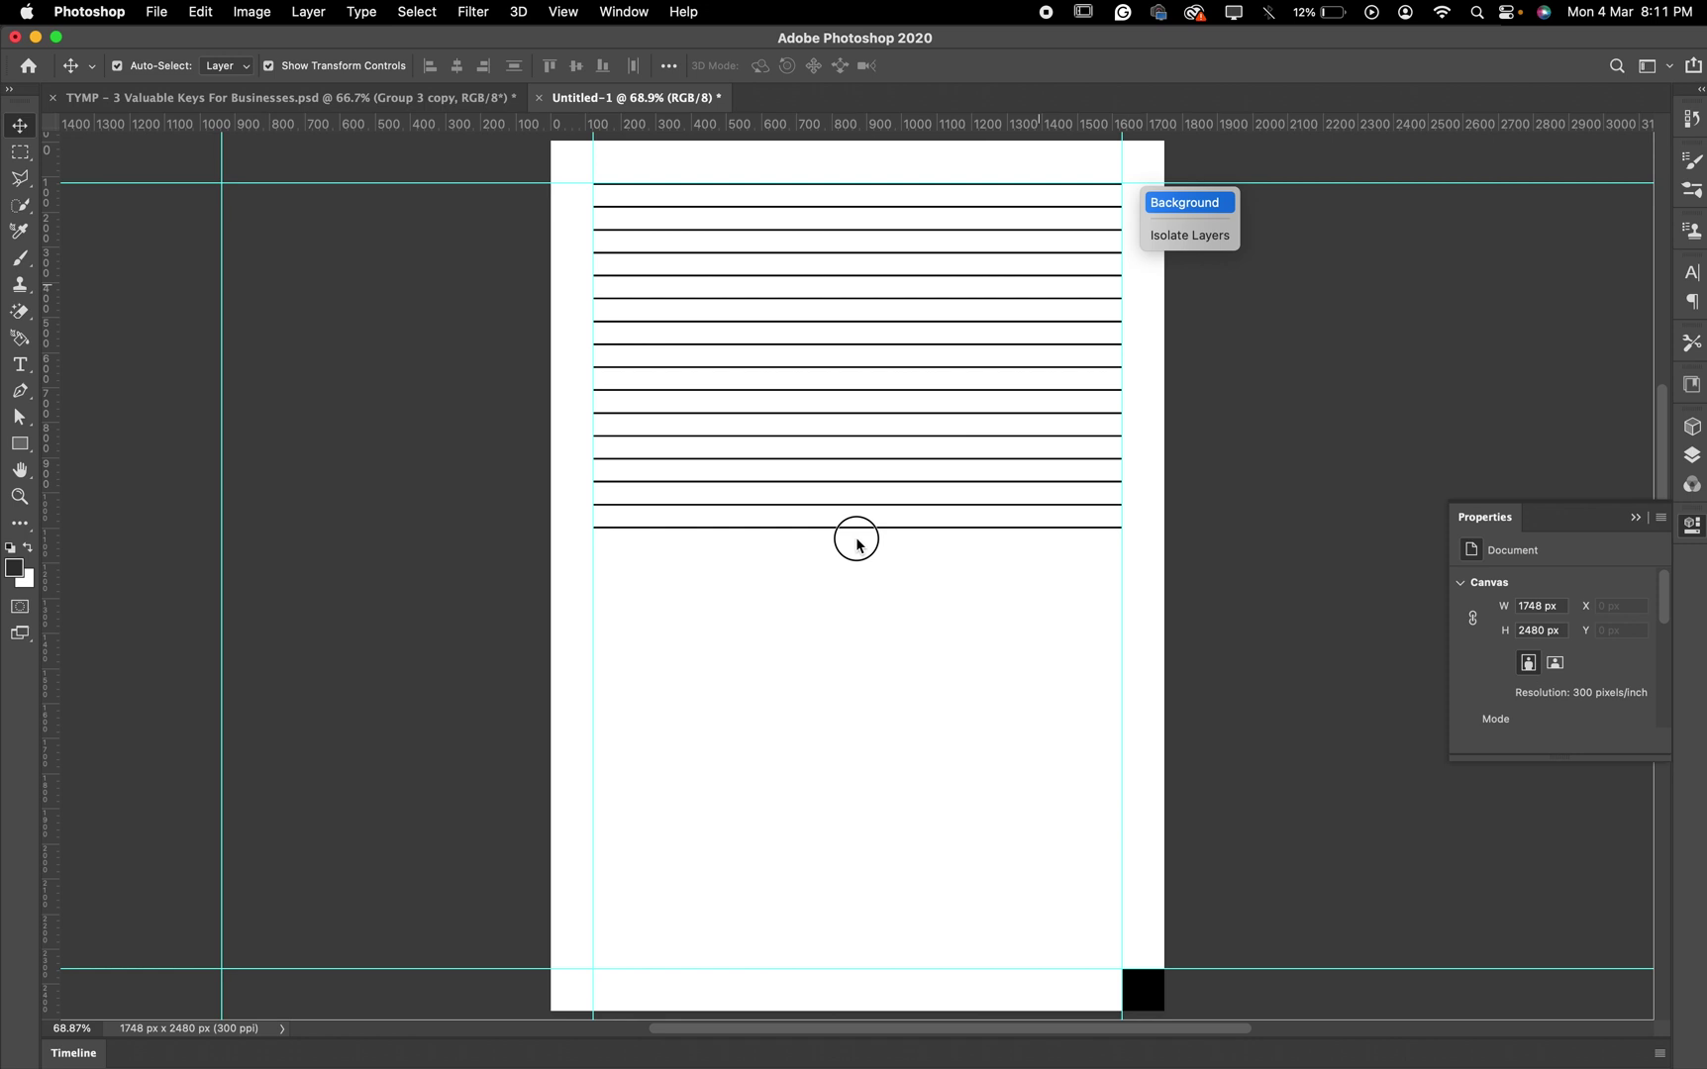
right_click(847, 542)
right_click(835, 556)
right_click(840, 560)
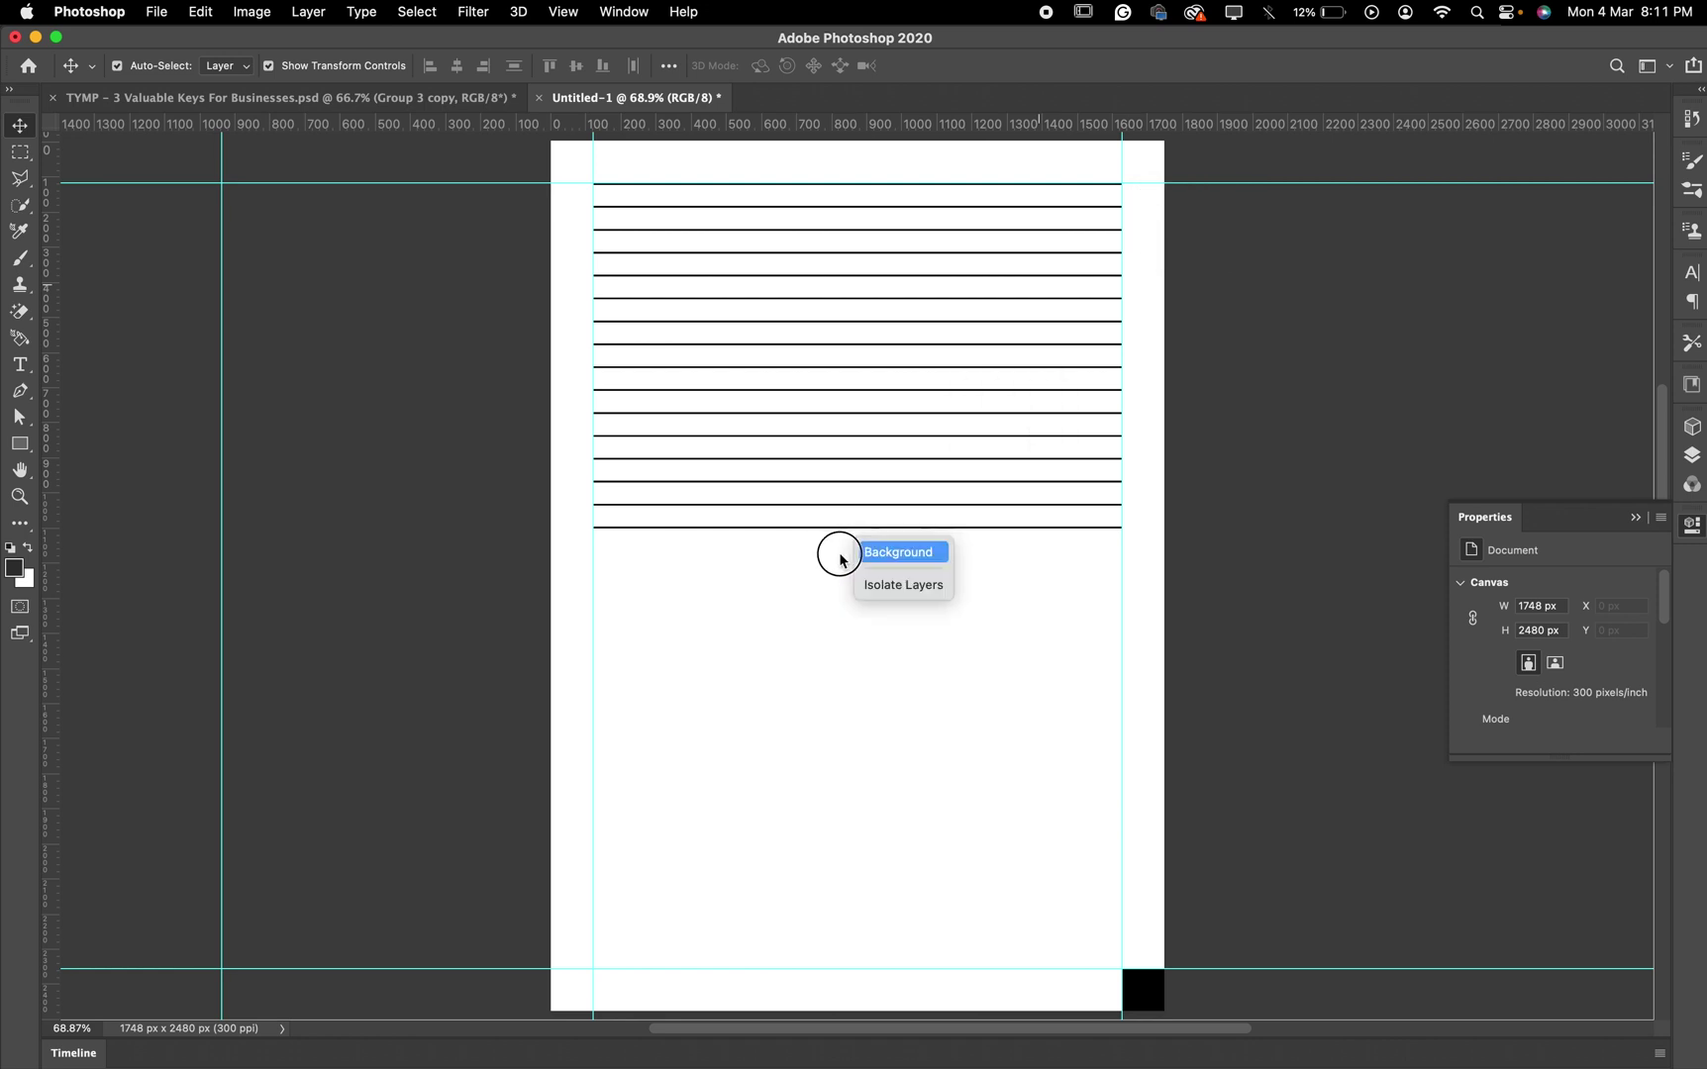
key(Escape)
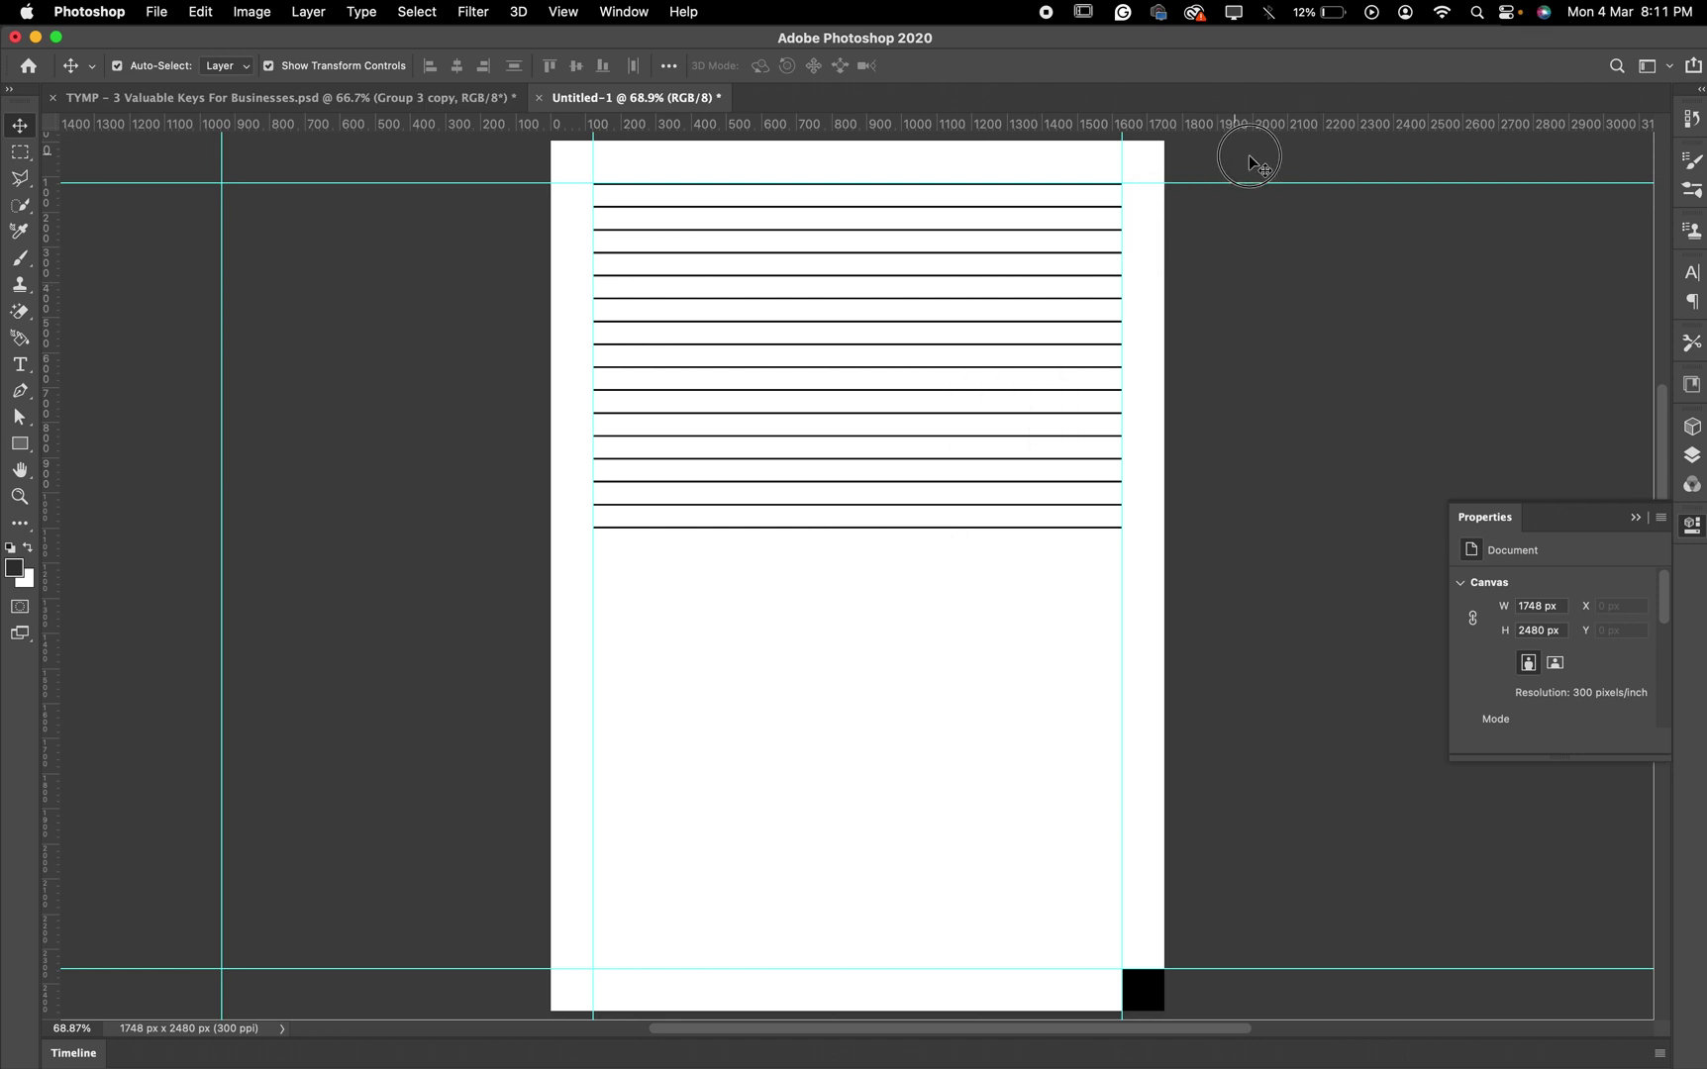
Marquee-select all the ruled lines and Alt-drag a duplicate set below them
drag(1241, 159, 1020, 466)
right_click(1020, 466)
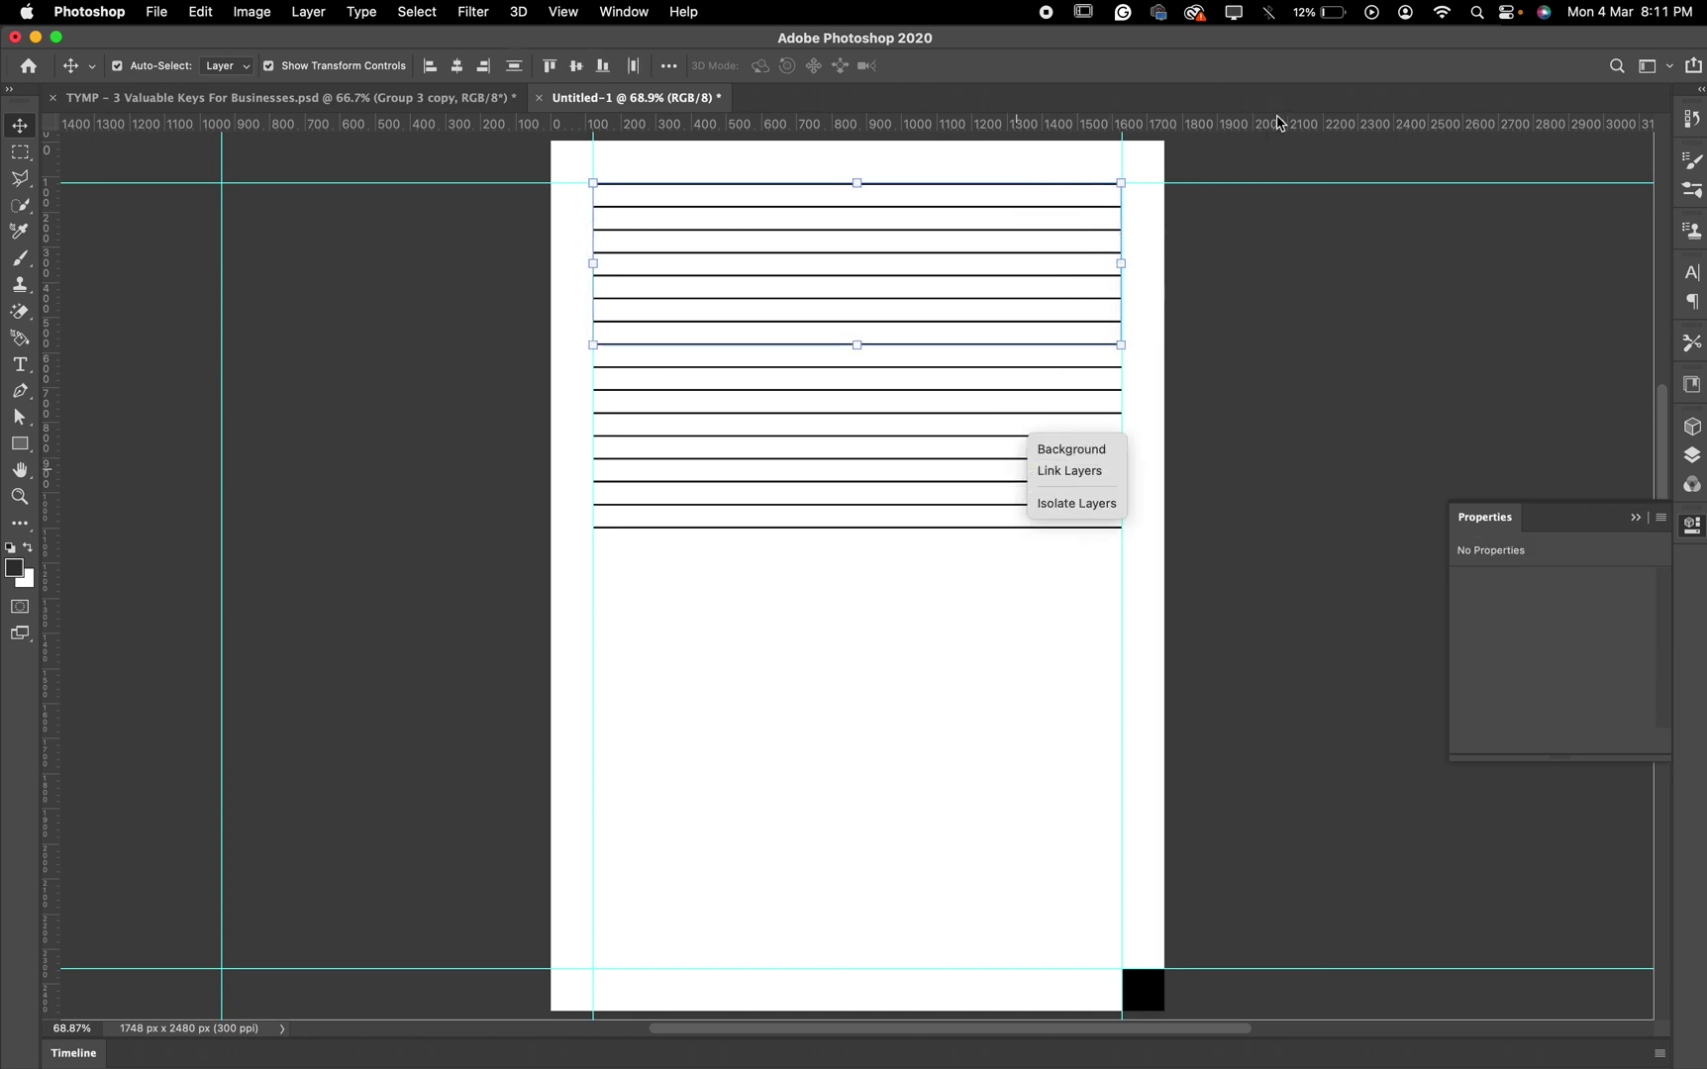
key(Escape)
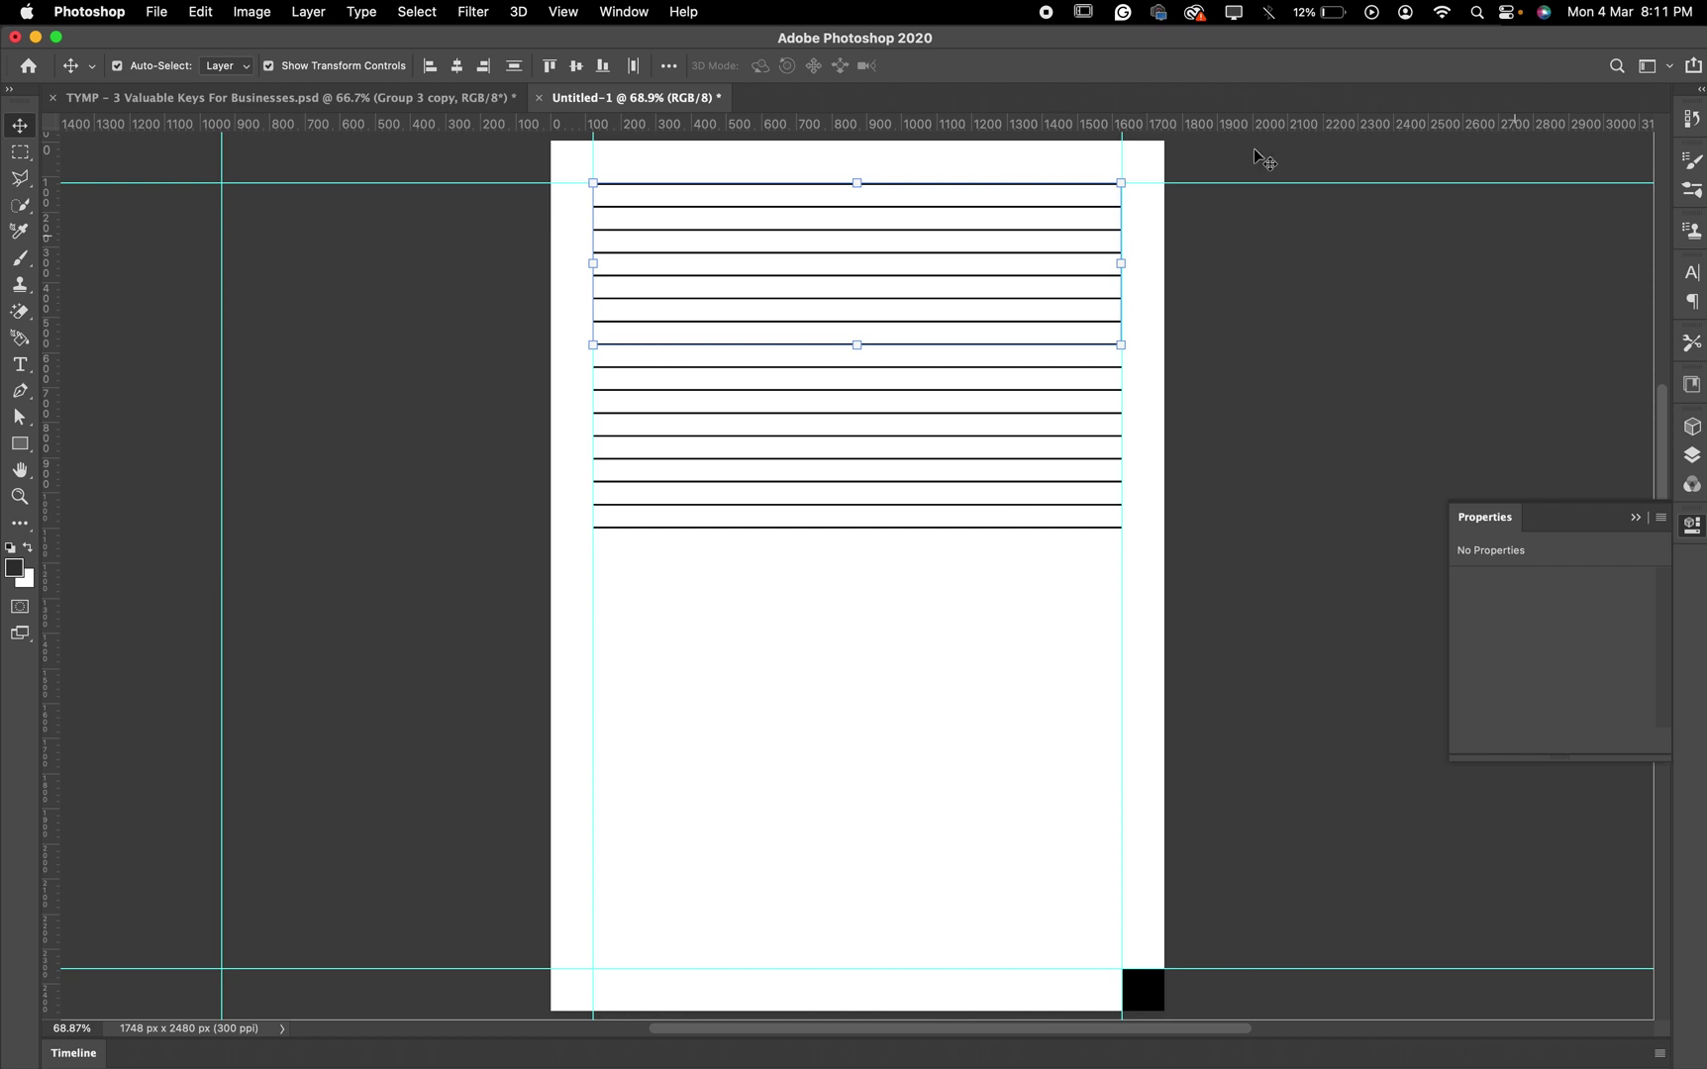
click(1250, 161)
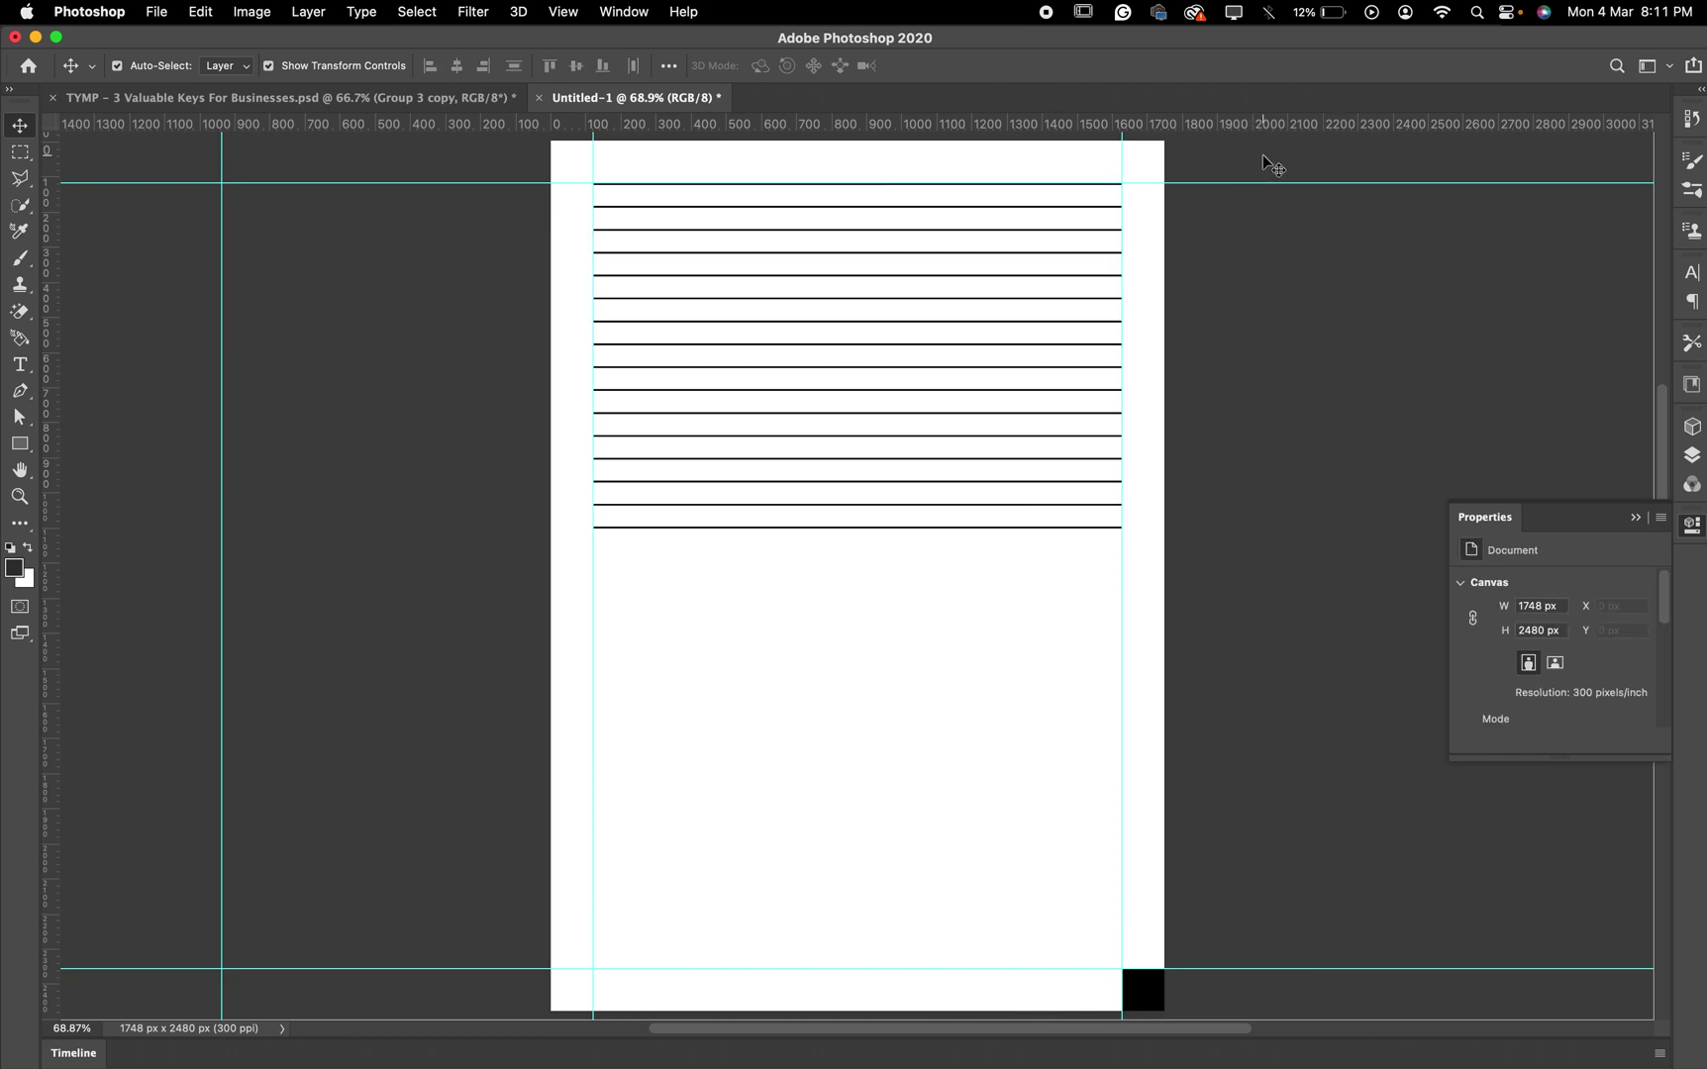
drag(1265, 157, 1023, 673)
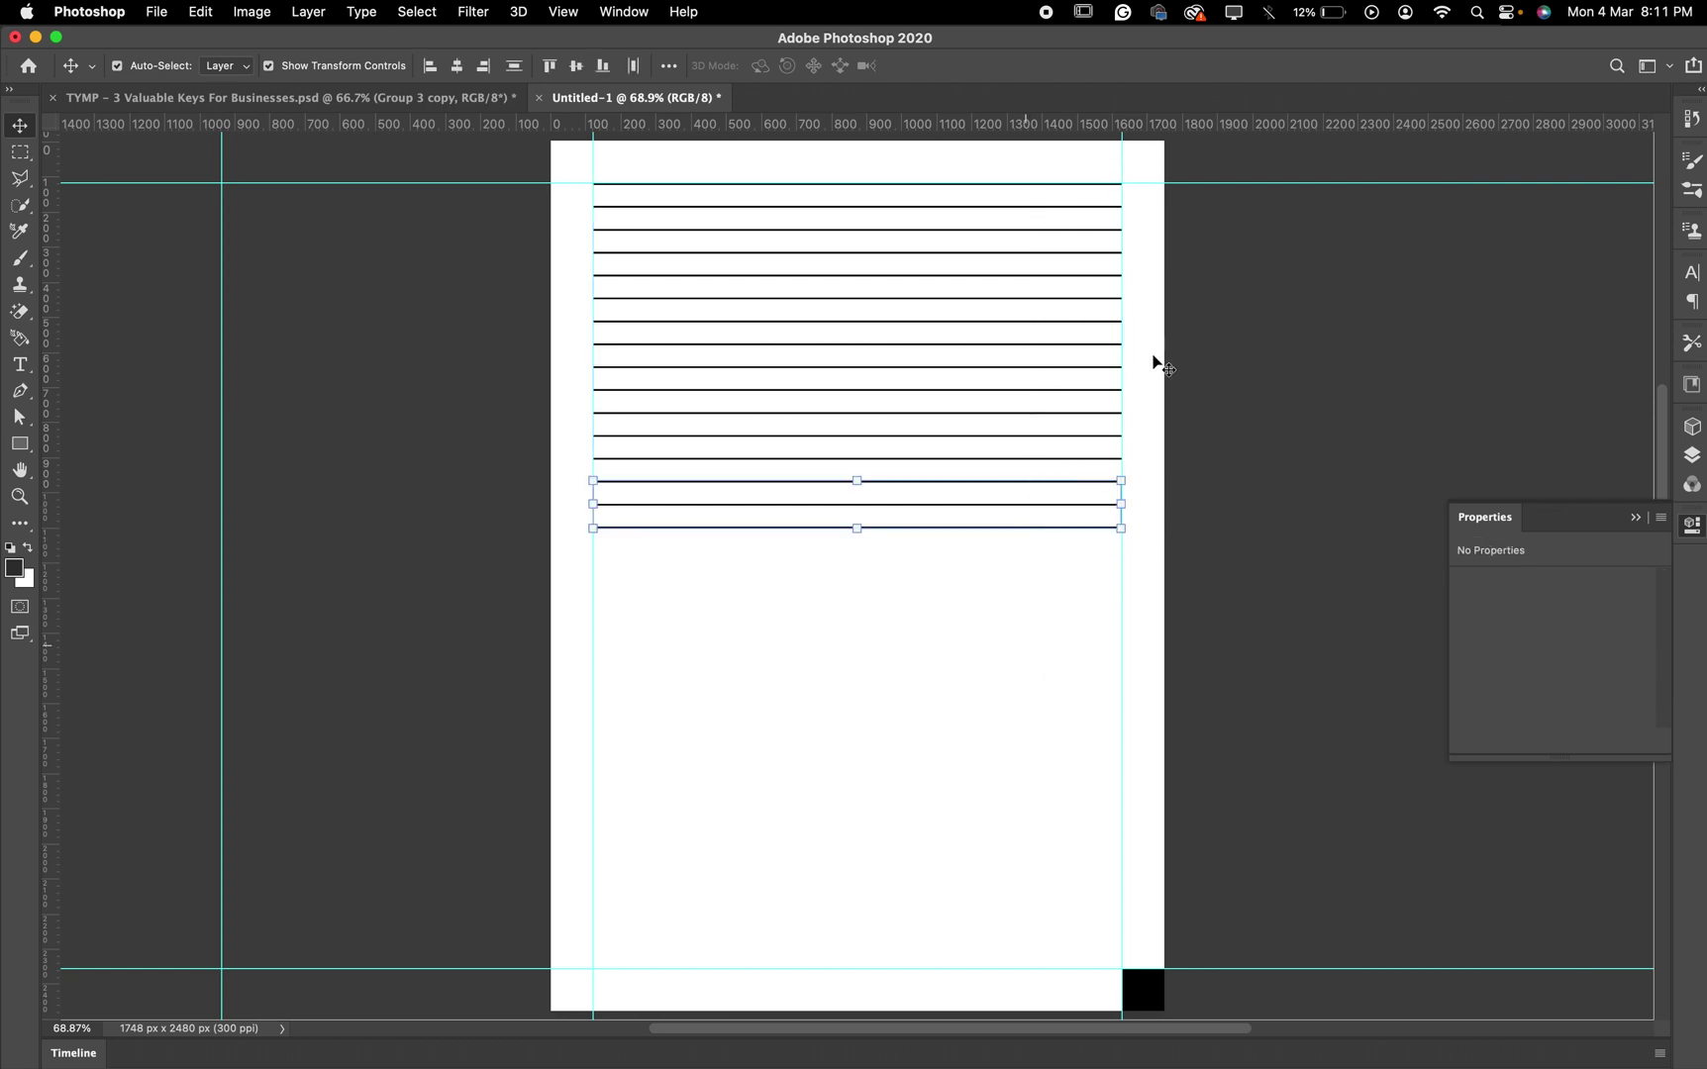
click(1215, 152)
drag(1215, 152, 981, 572)
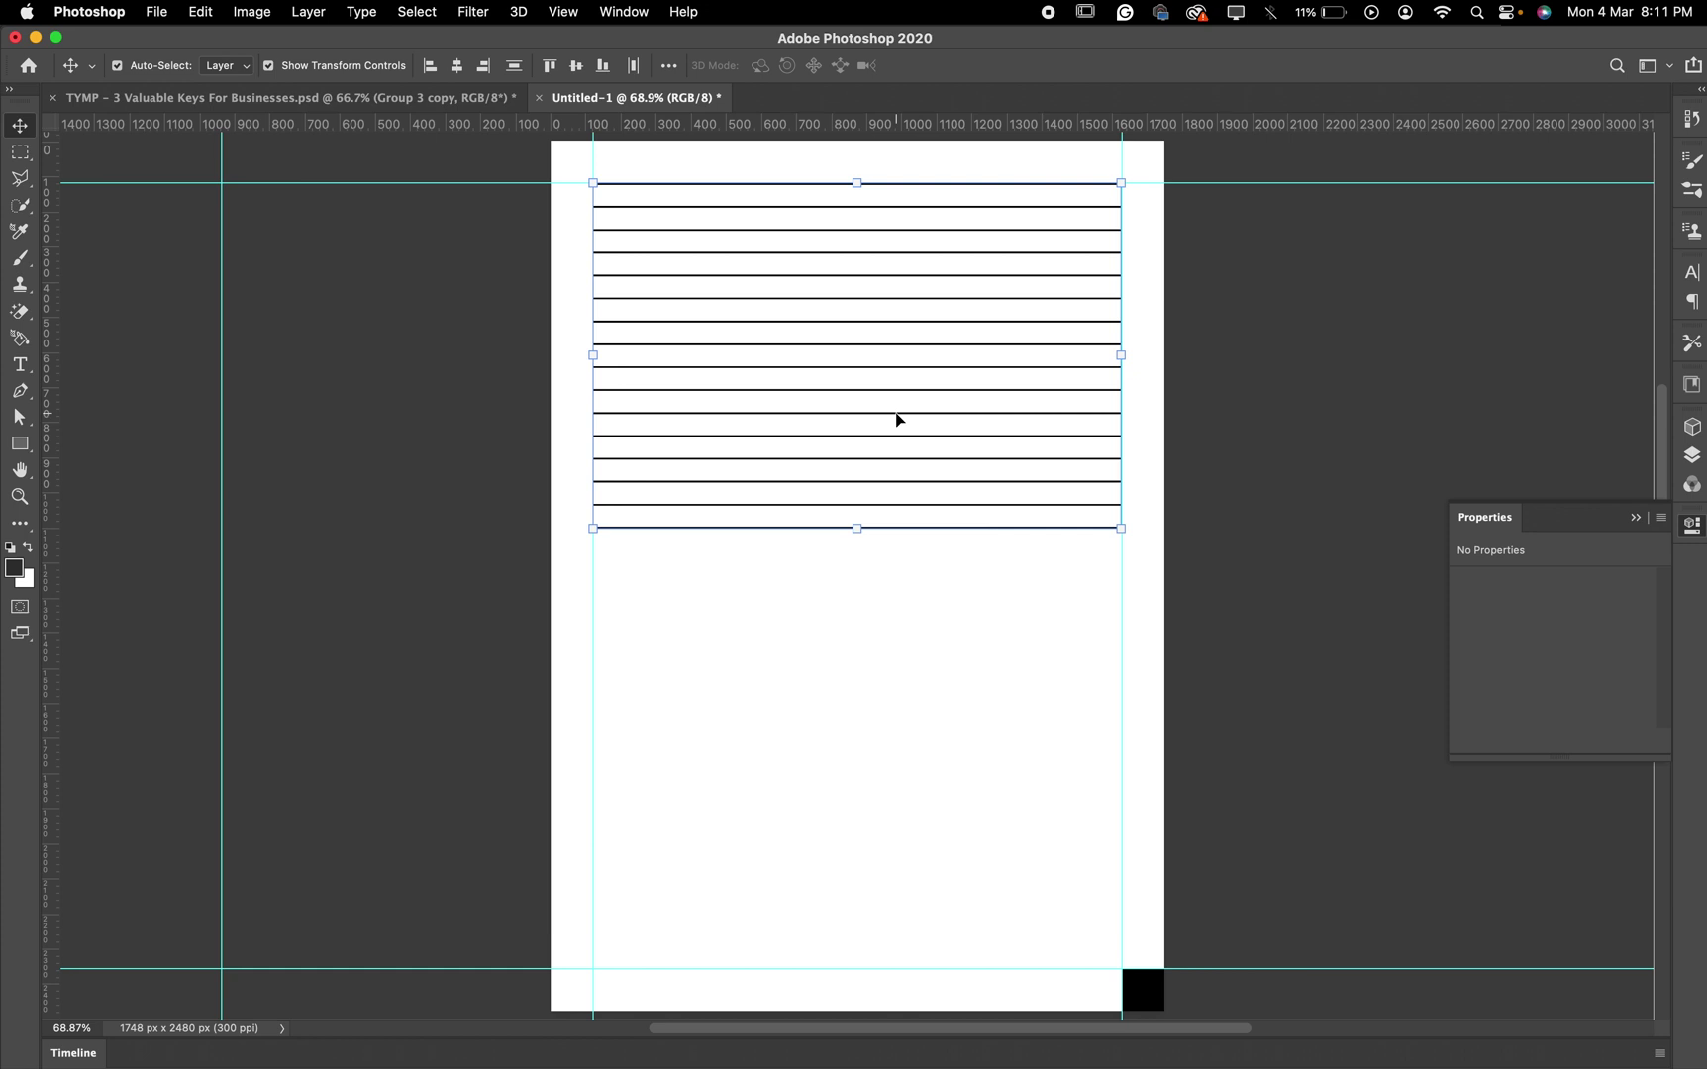
drag(897, 416, 910, 780)
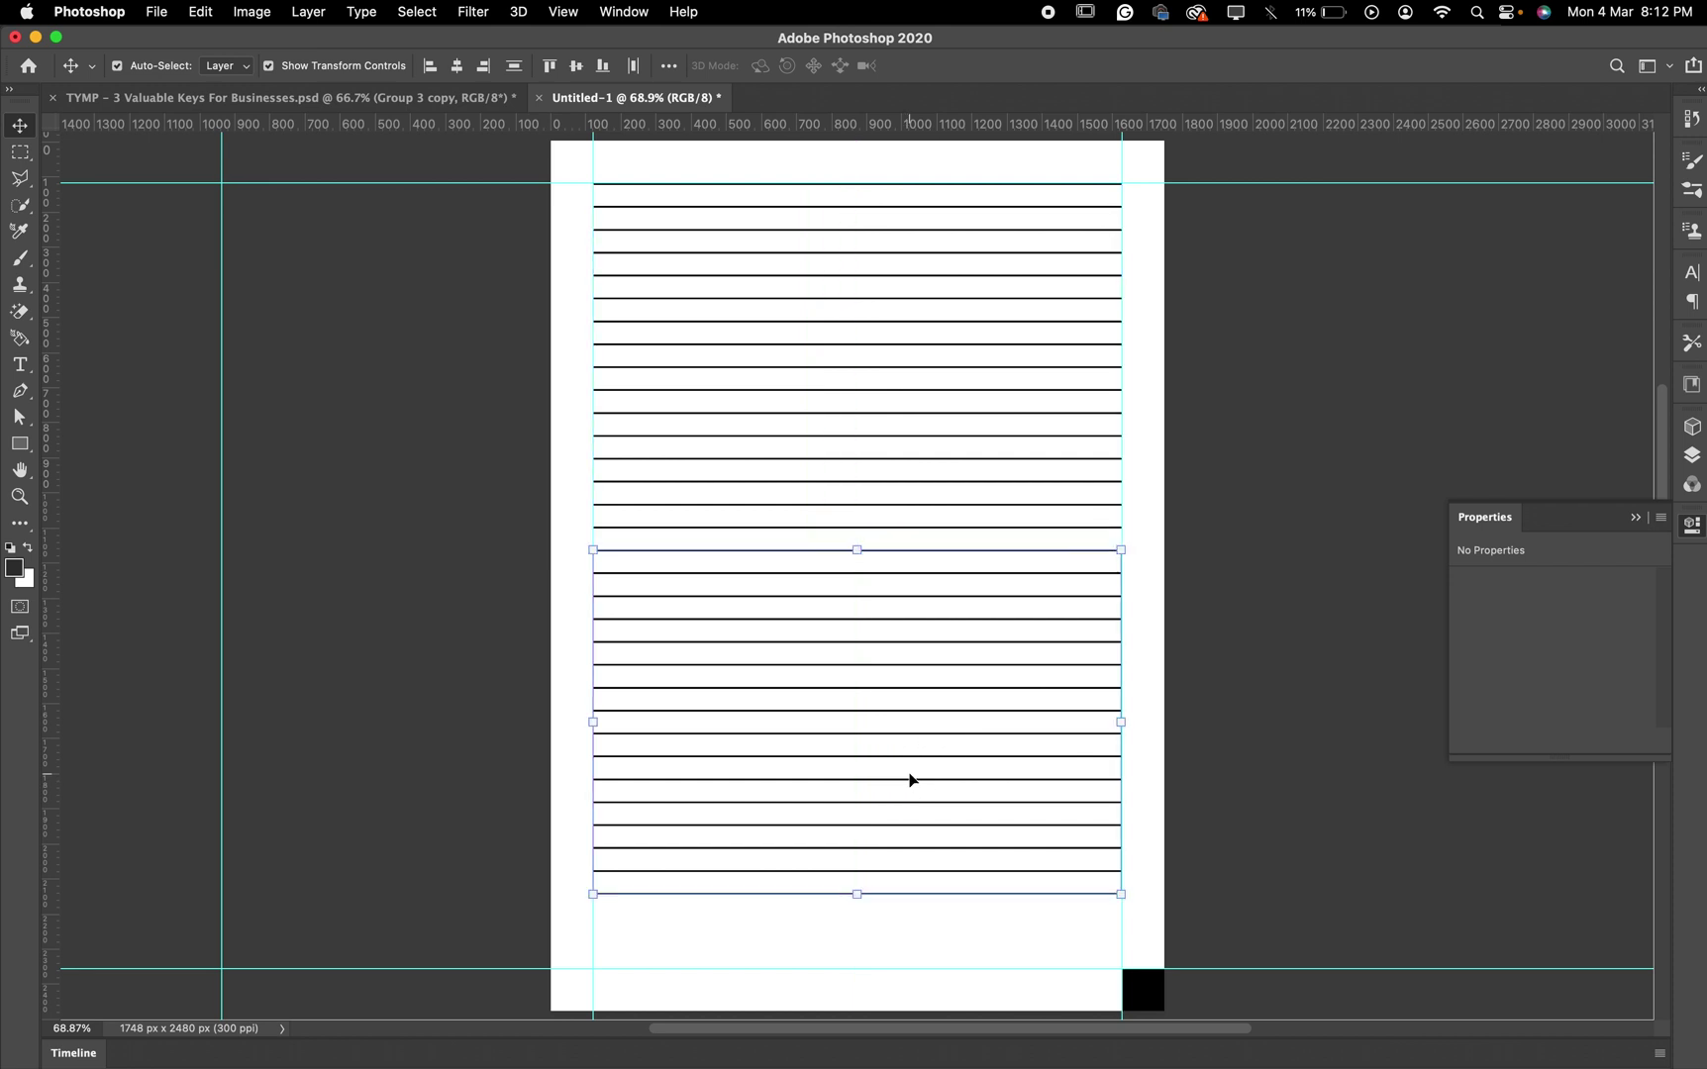
Copy the bottom few ruled lines down to the bottom margin guide, then deselect and zoom out
super+click(1240, 841)
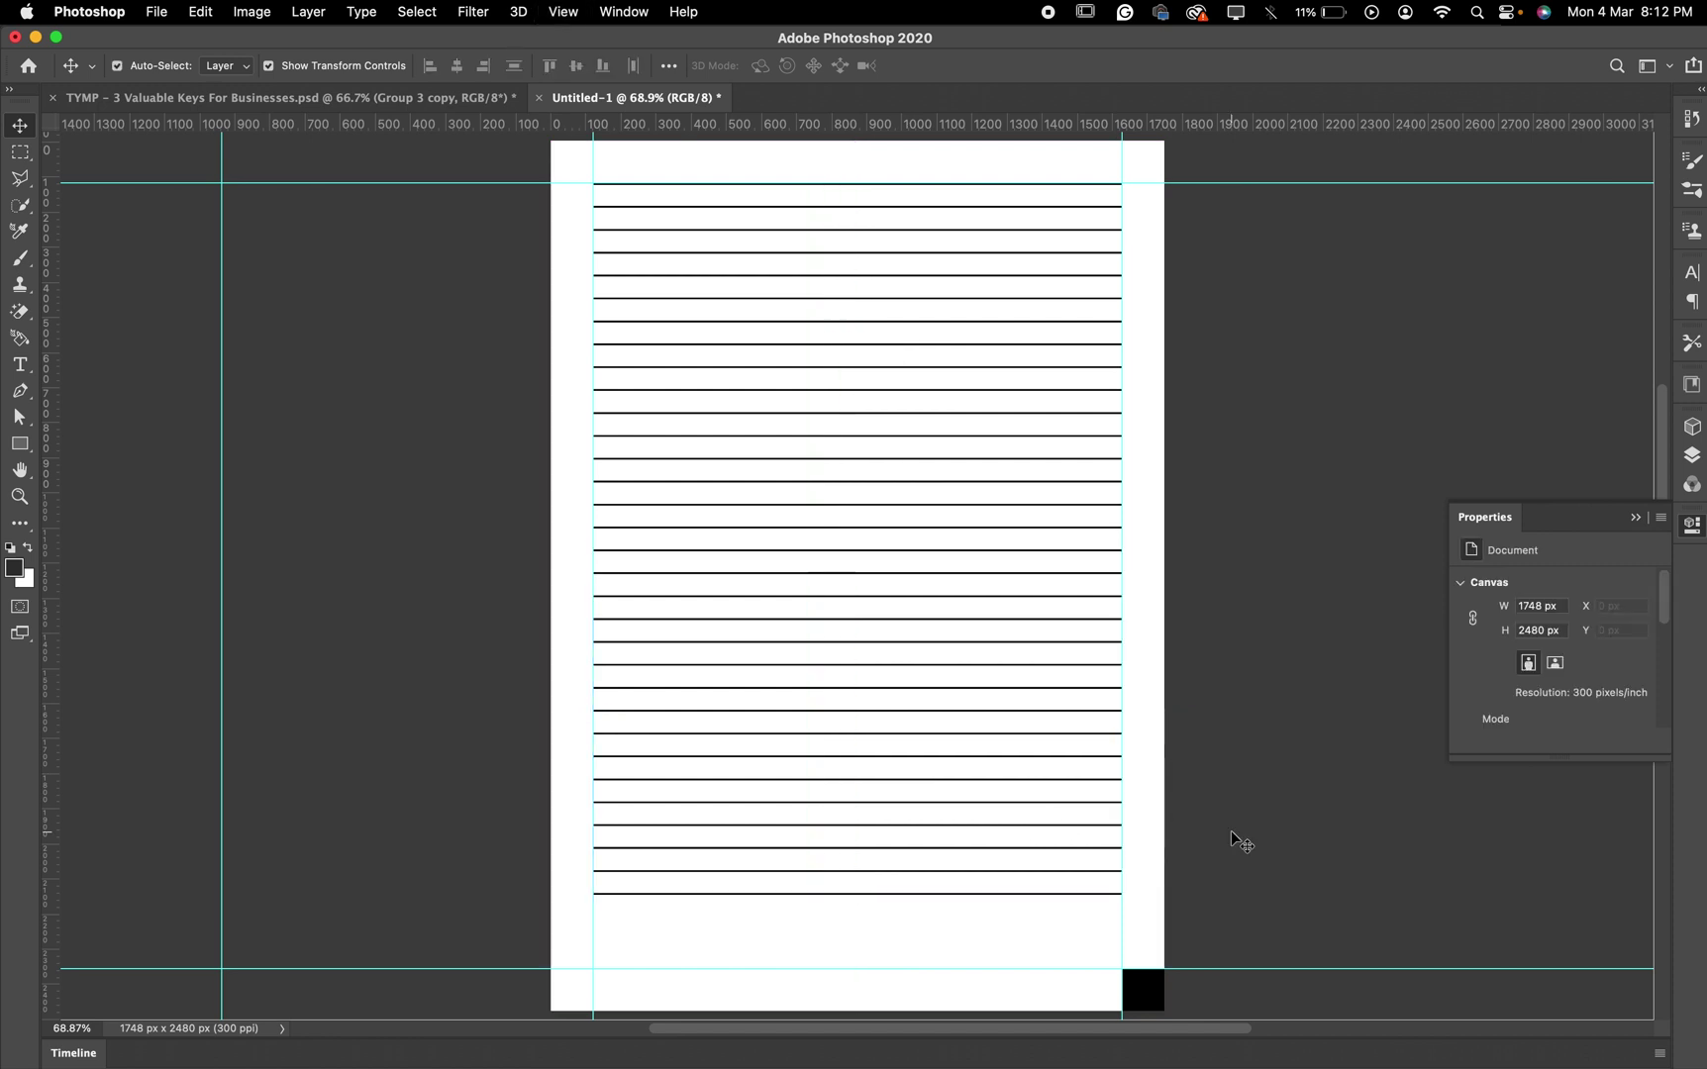
drag(1227, 815, 1101, 911)
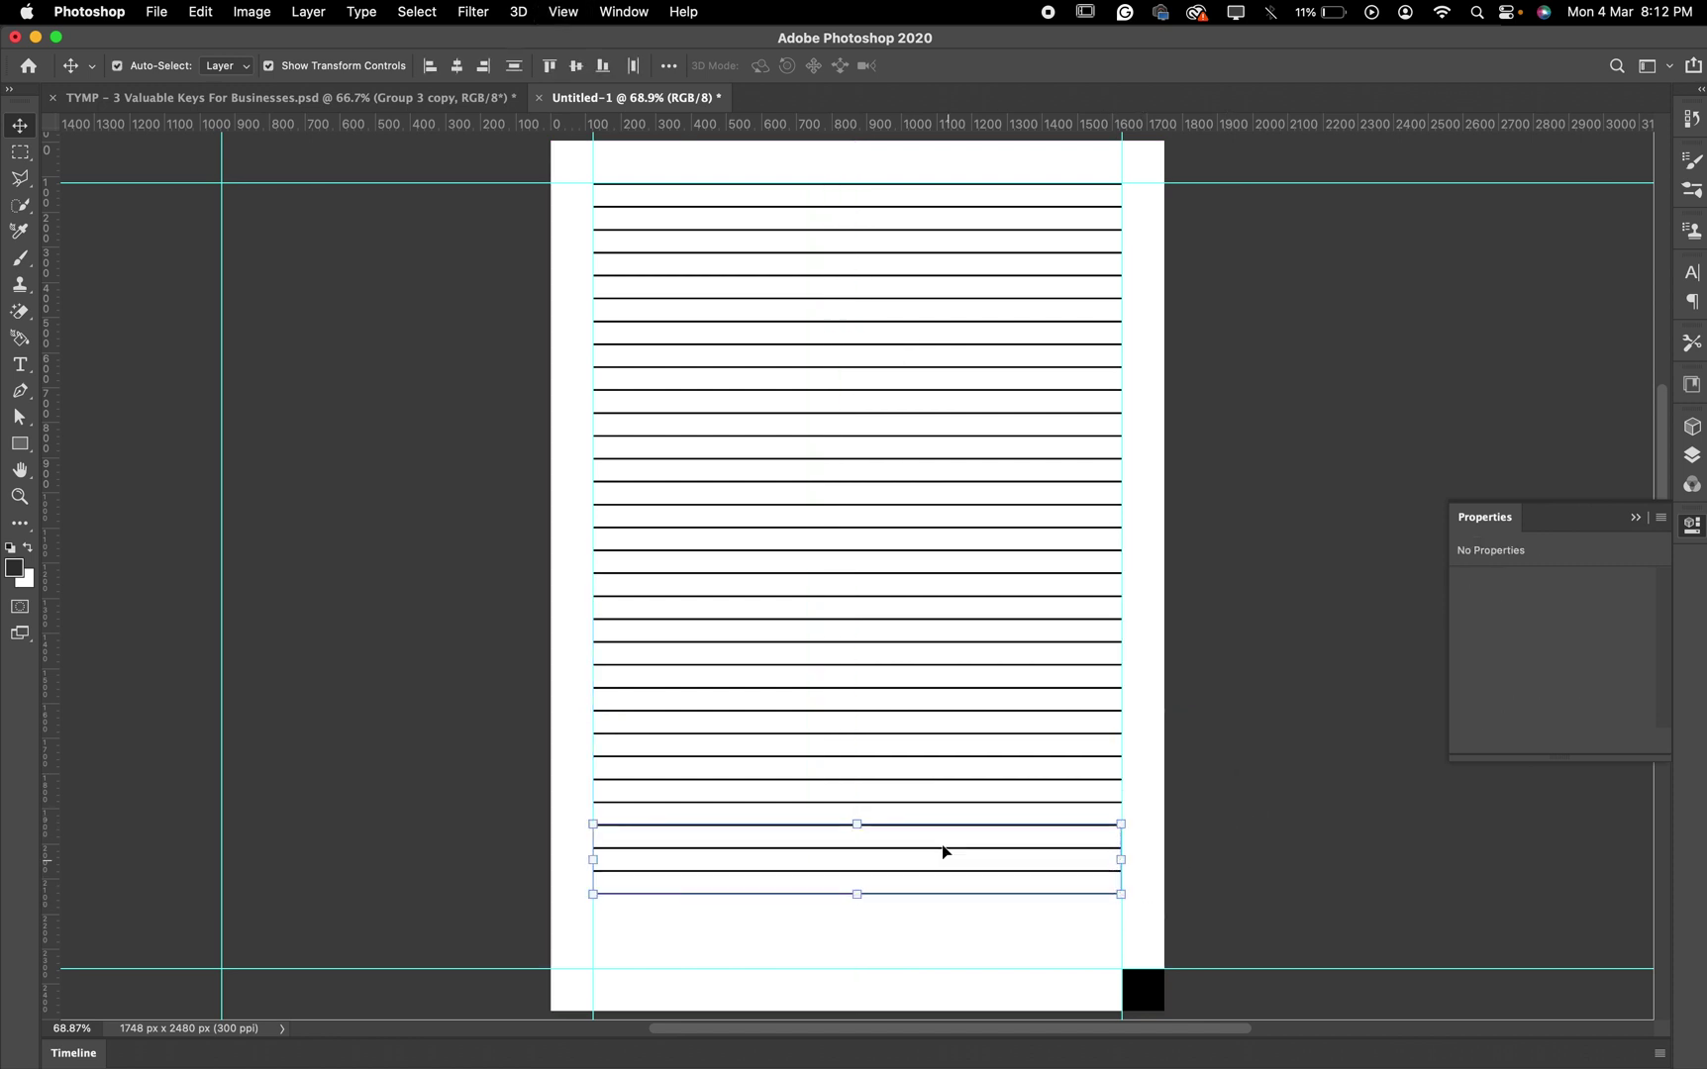
drag(942, 846, 953, 943)
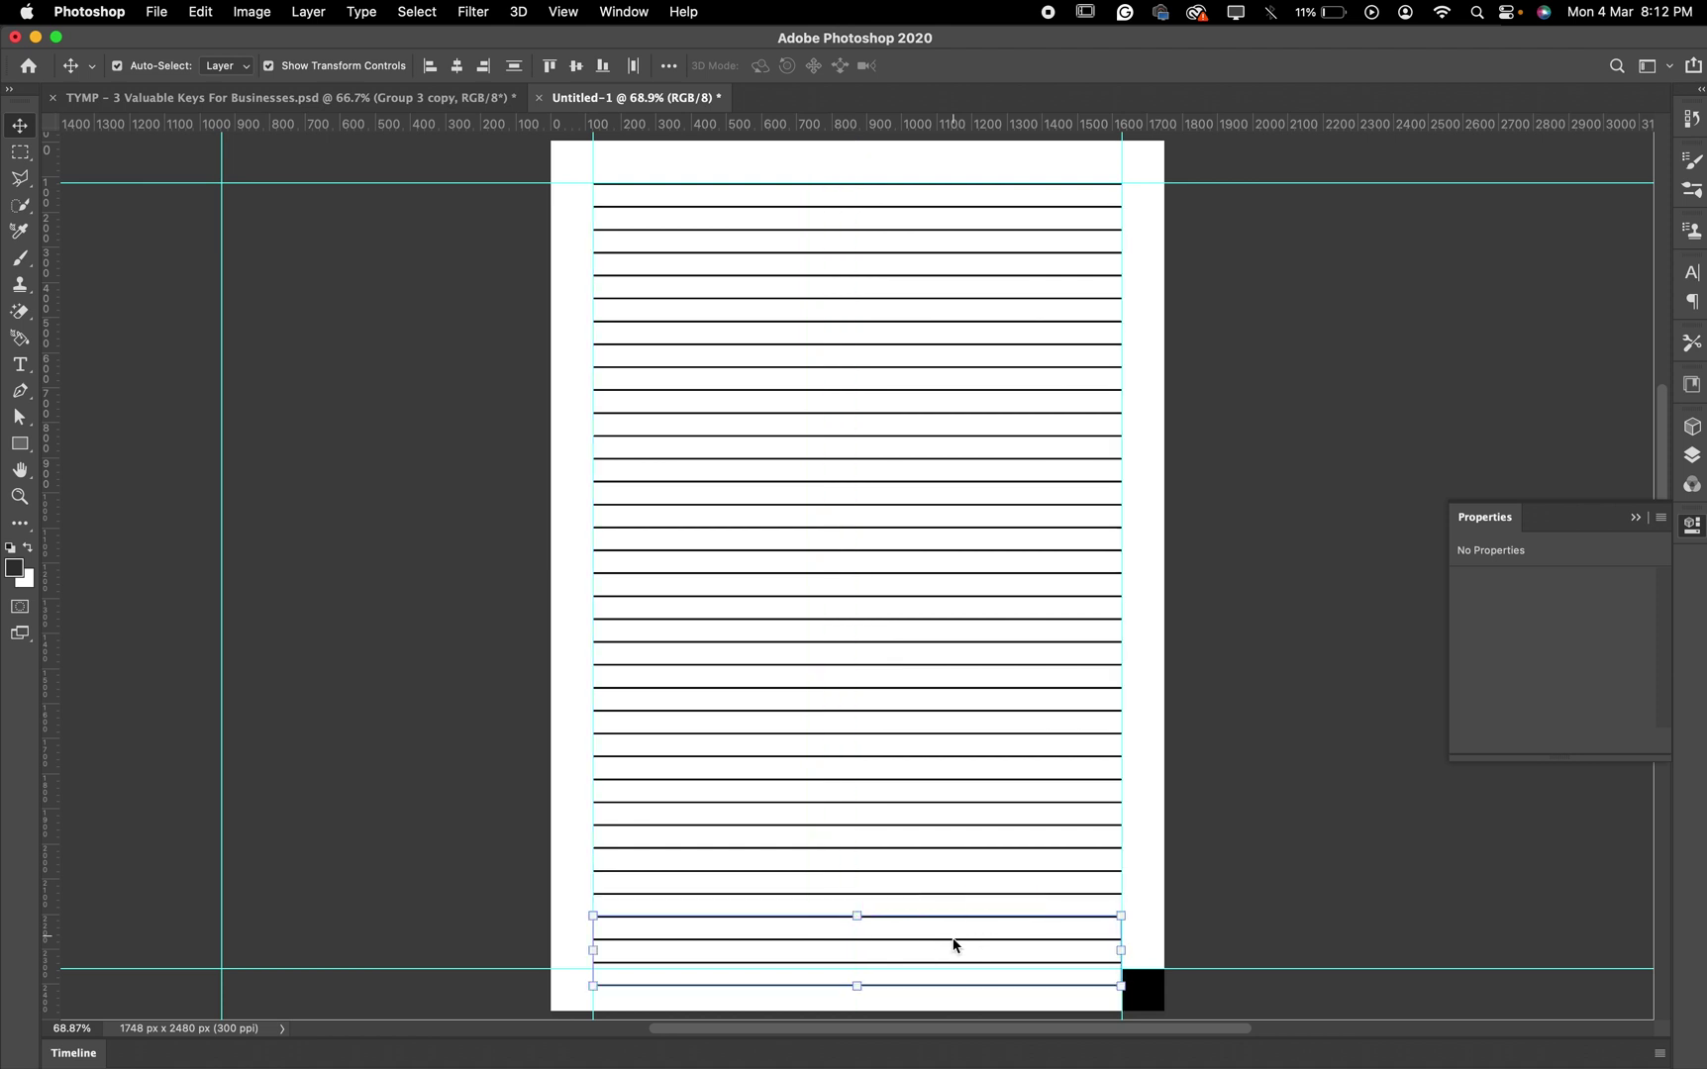
click(1249, 914)
key(super+minus)
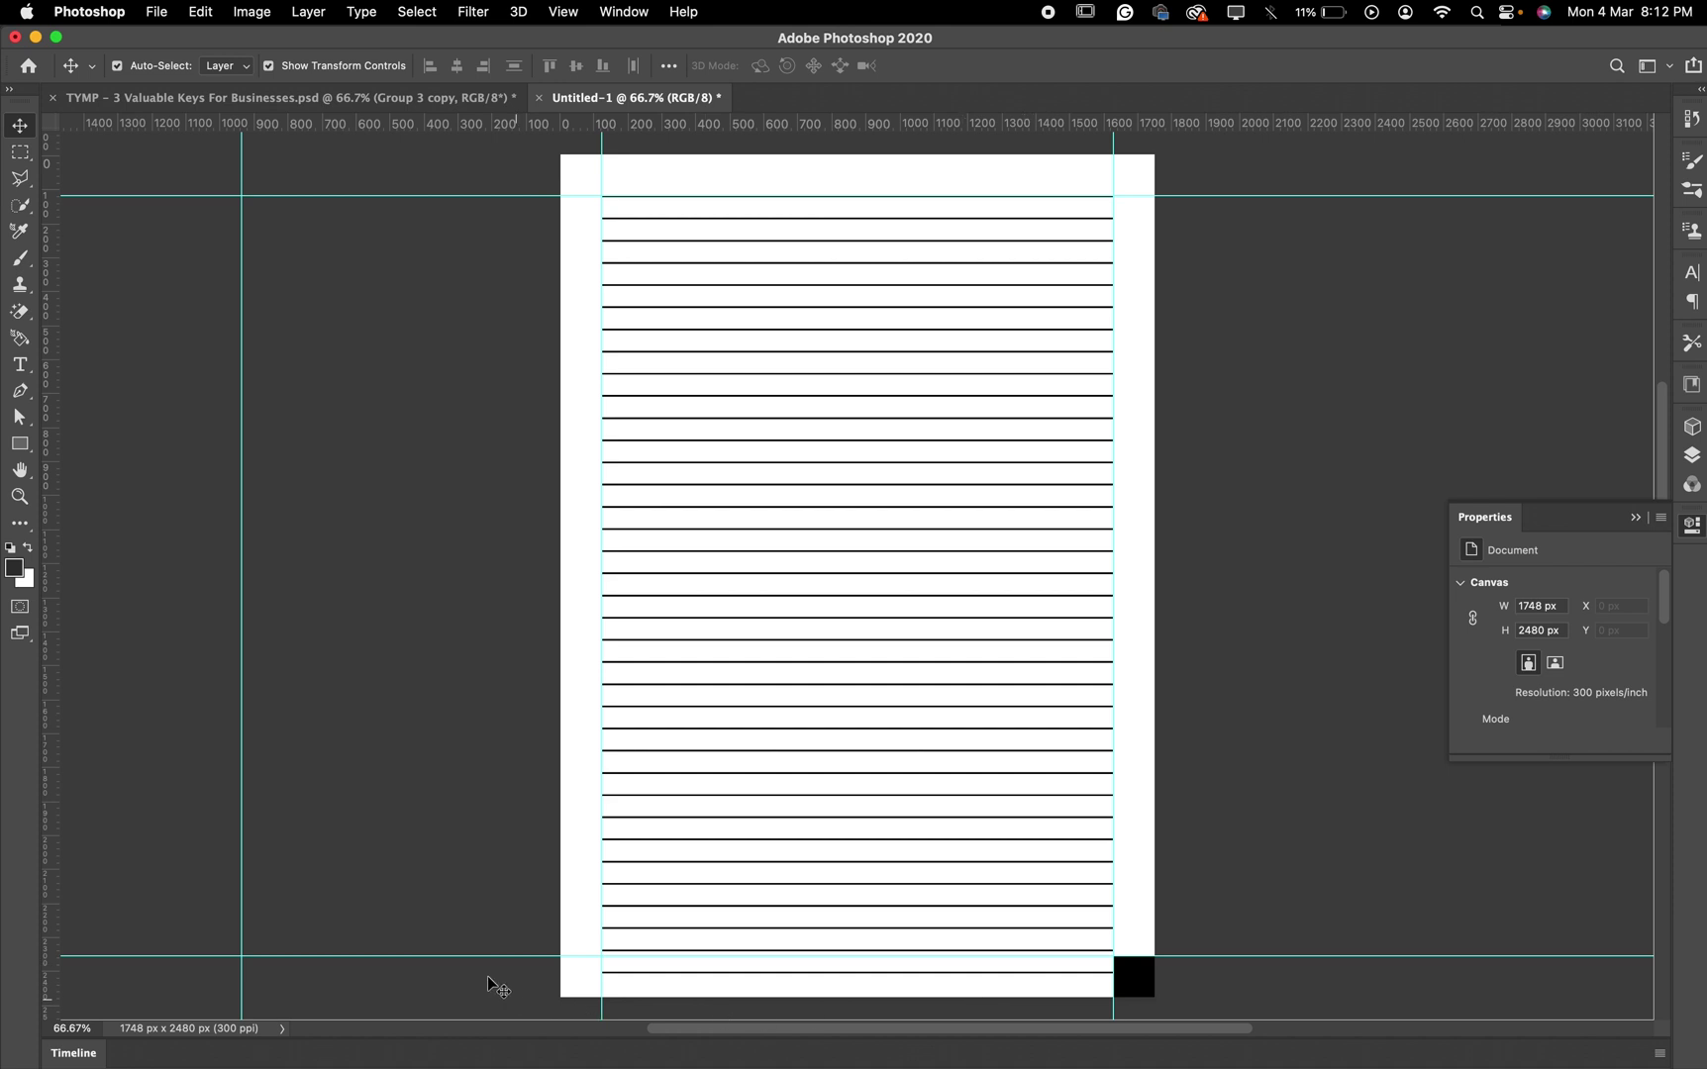
Free-transform and commit the bottom ruled line, then delete the black bottom-right corner square
drag(484, 976, 614, 982)
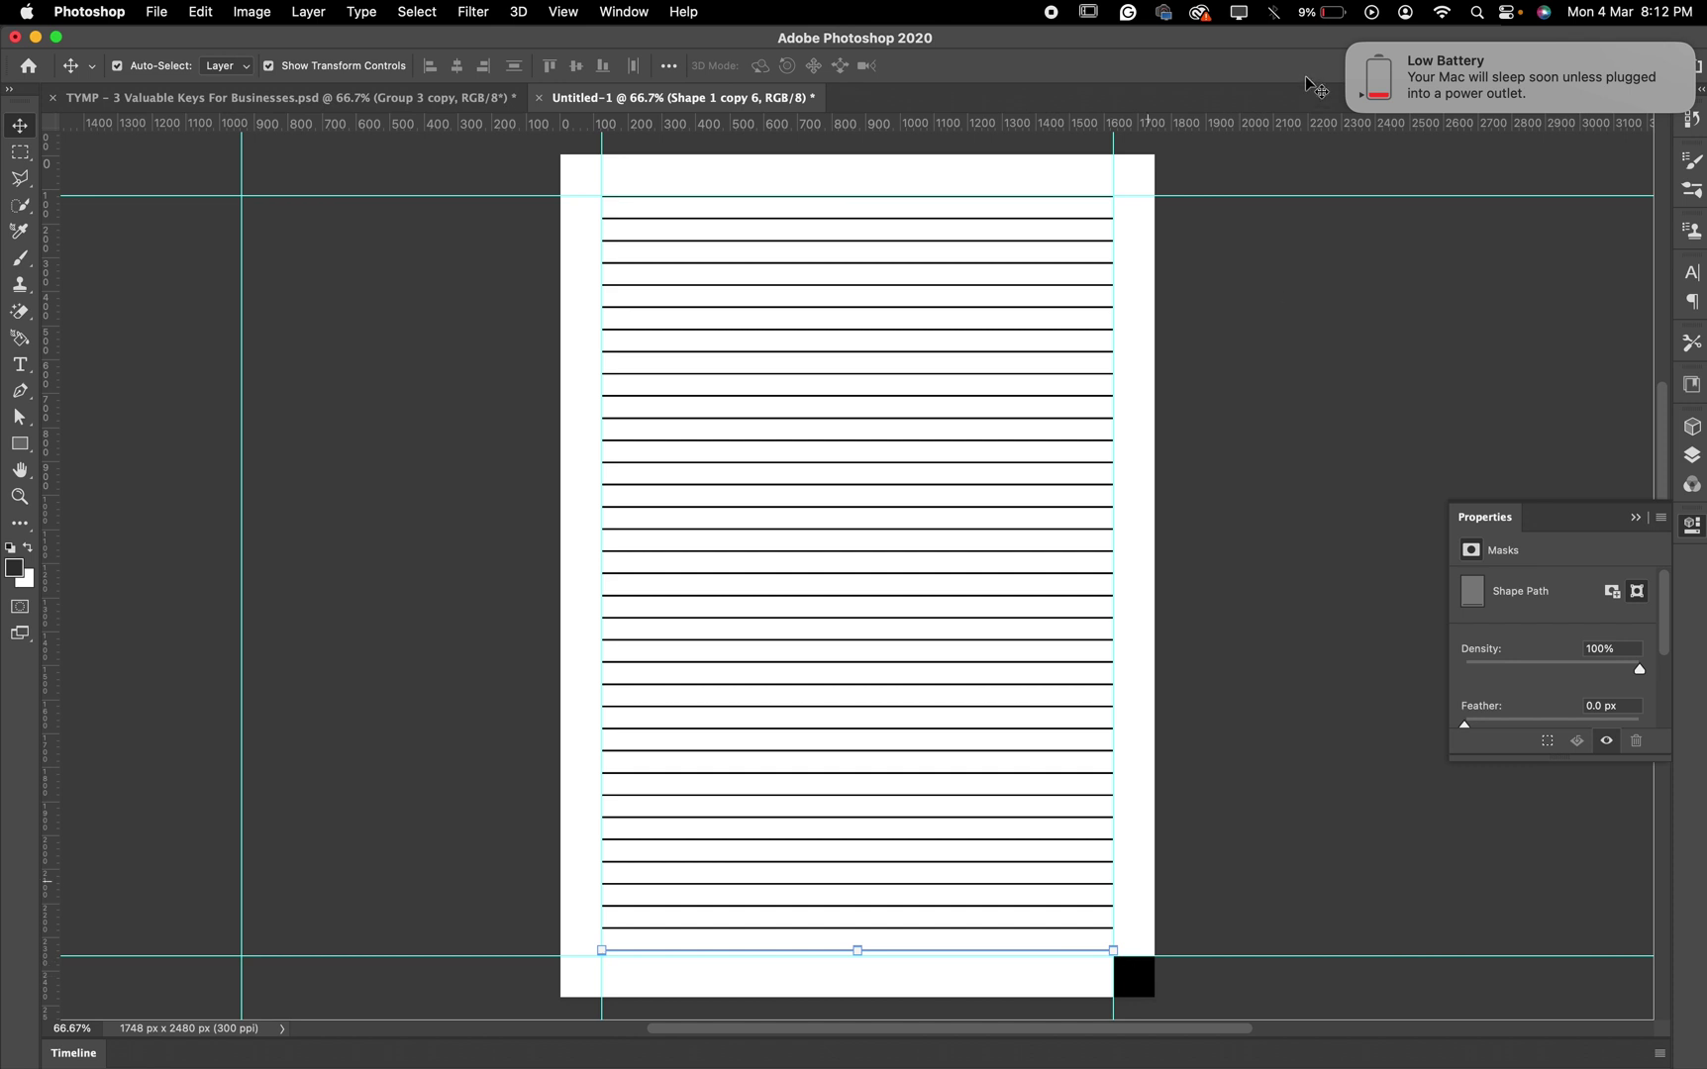
click(1348, 46)
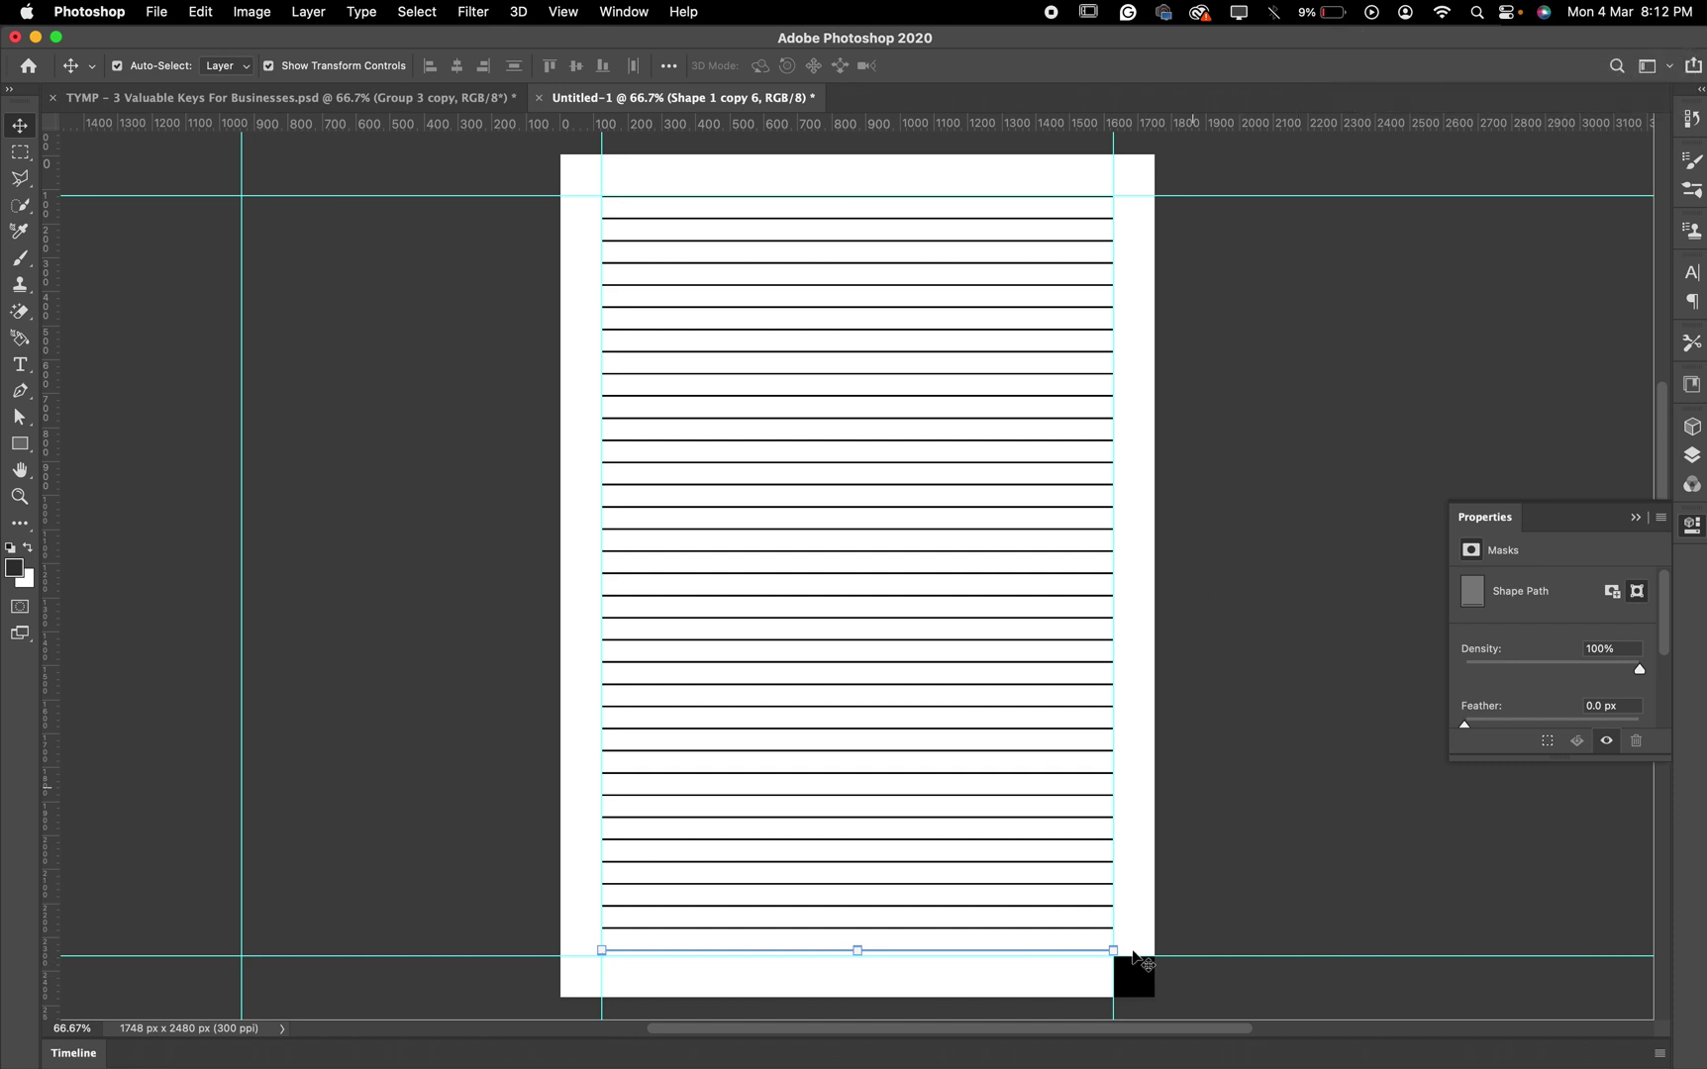
key(super+t)
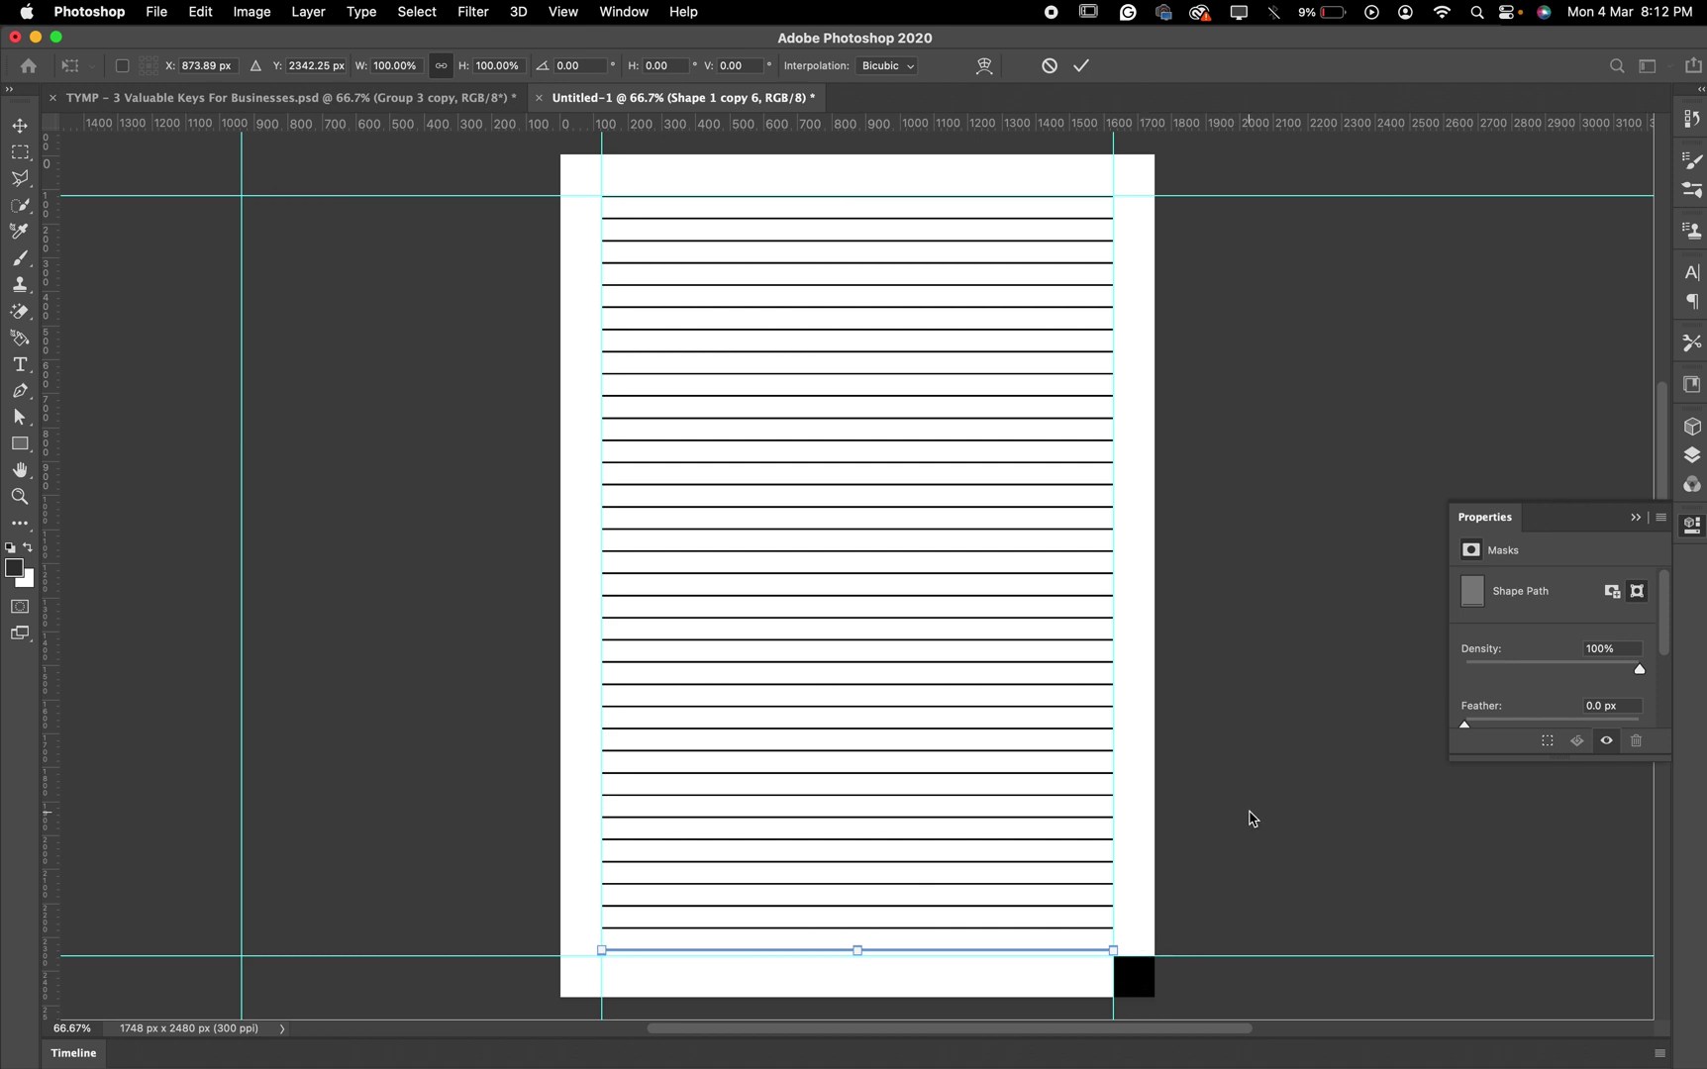
key(Return)
click(1145, 981)
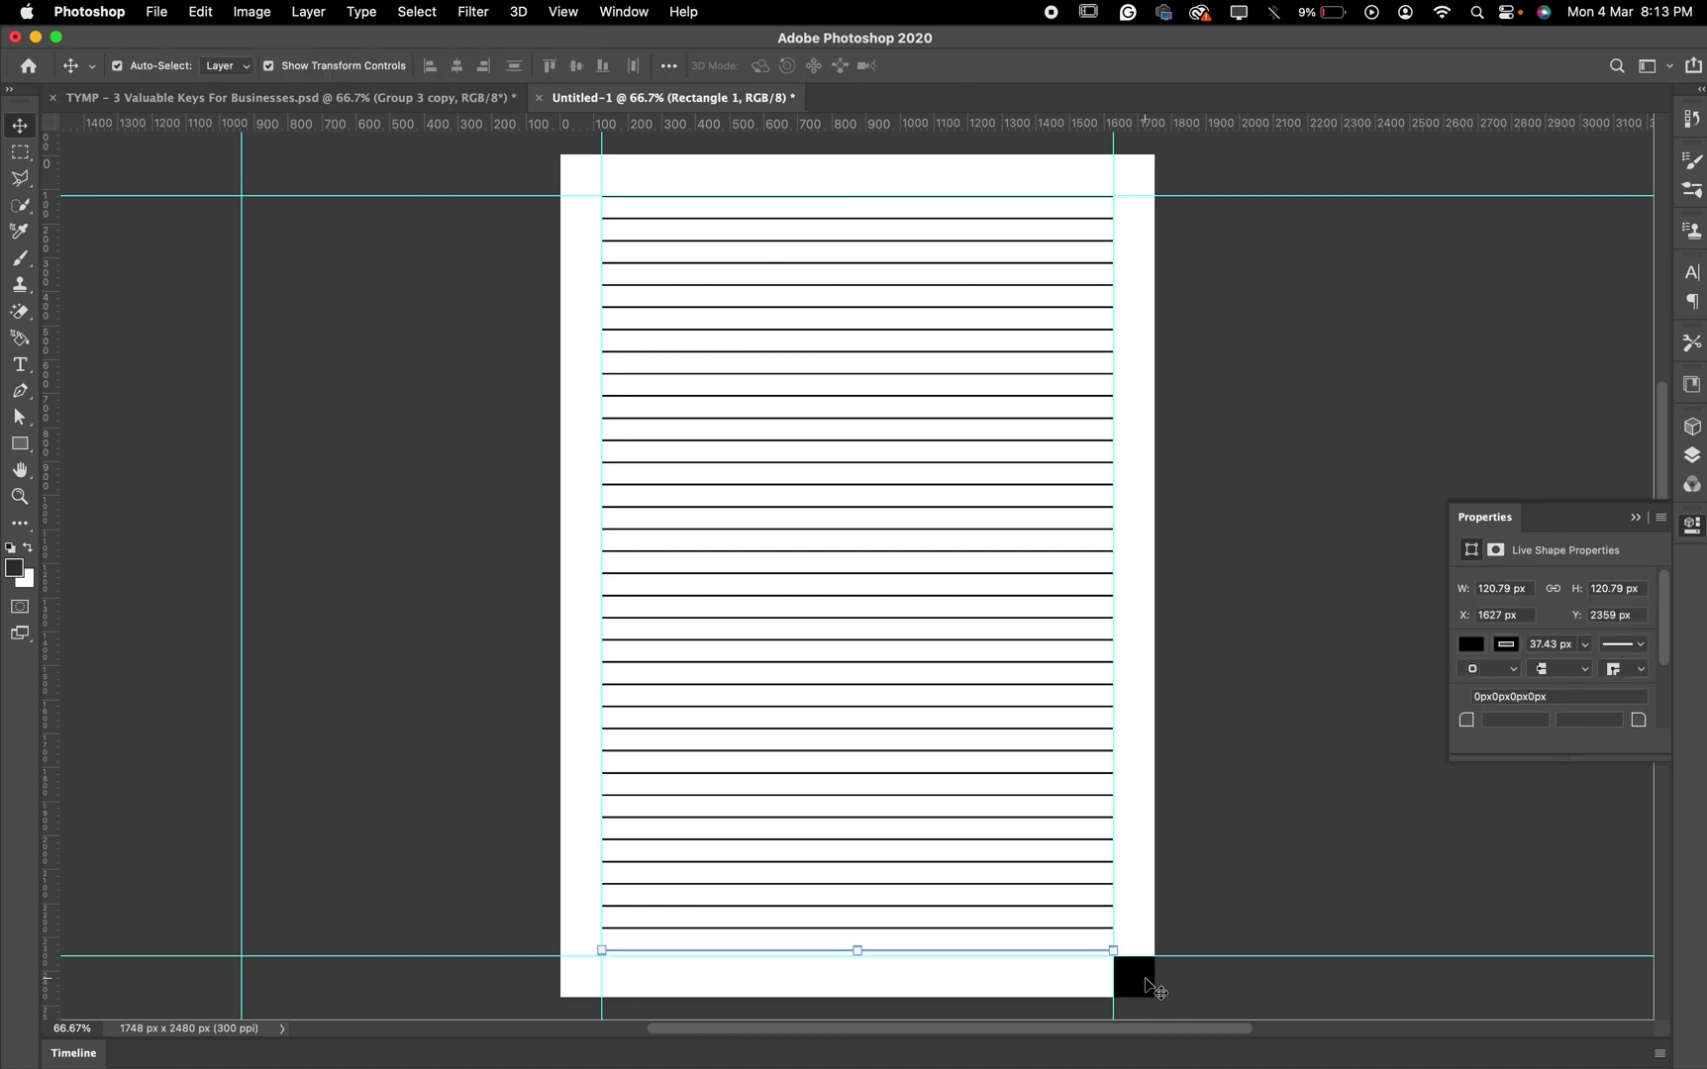
key(Delete)
Drag the vertical margin guides to the left ruler and the top and bottom guides to the top ruler
click(1164, 186)
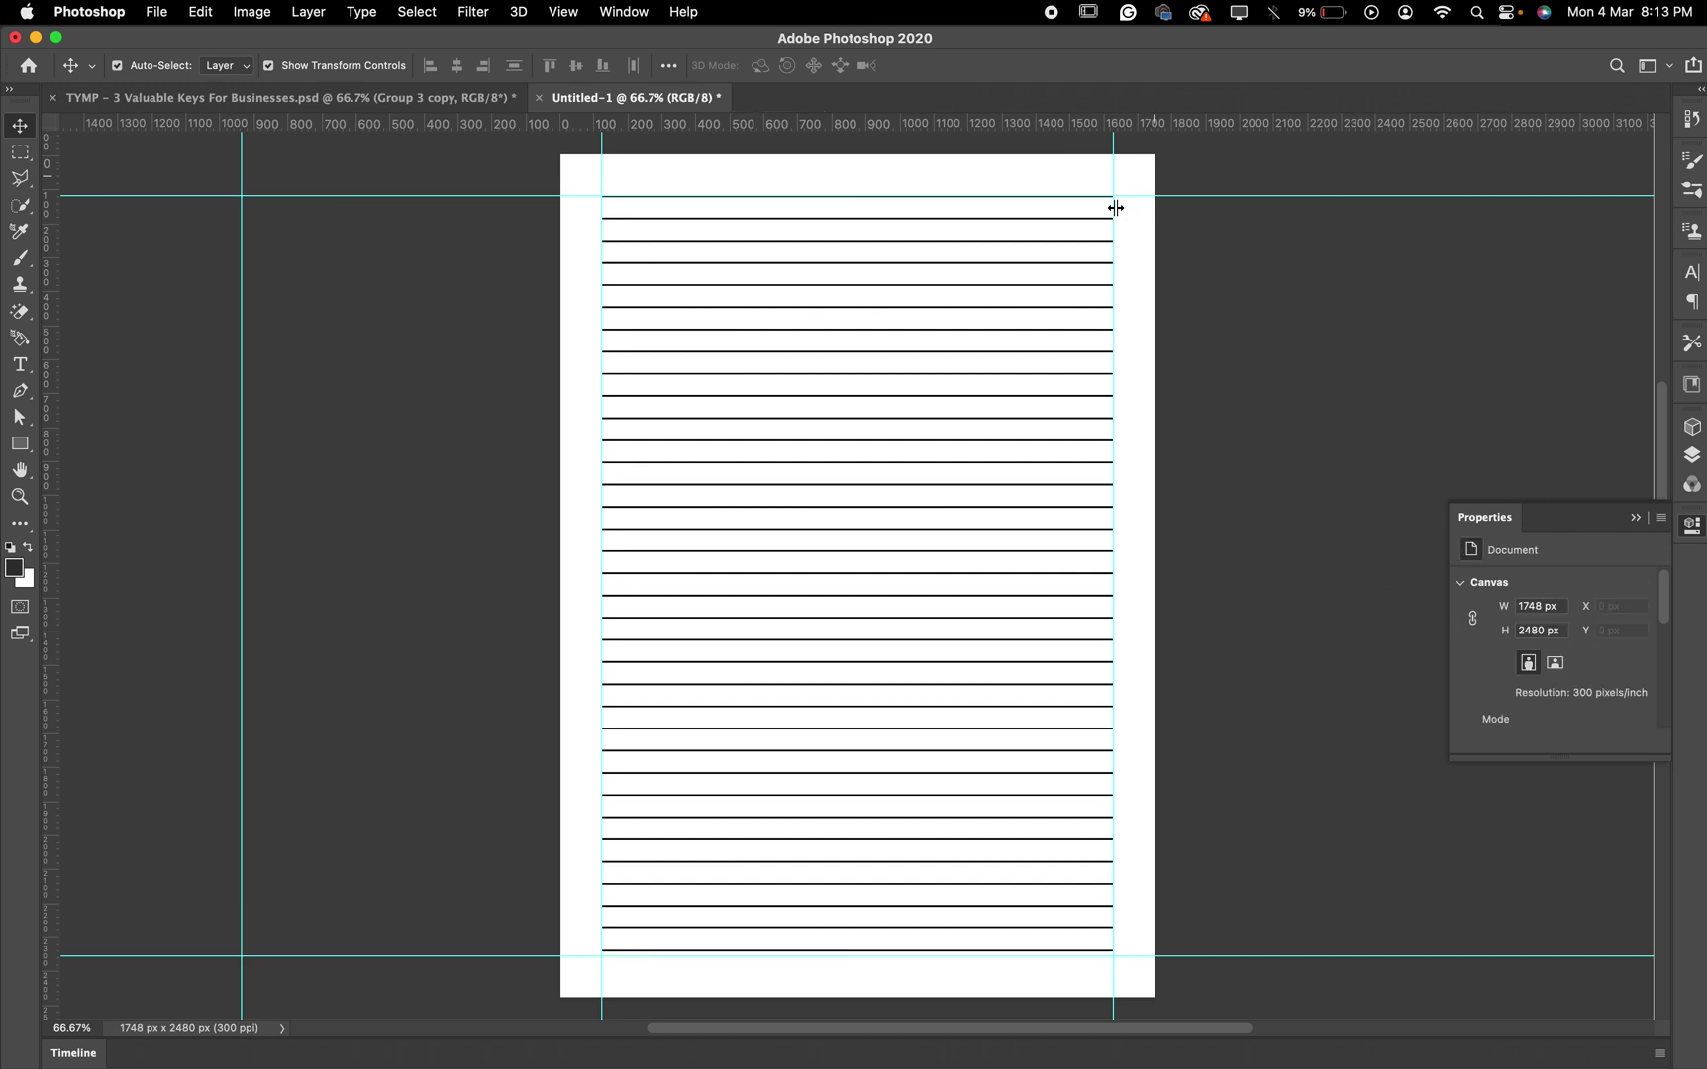
drag(1115, 208, 79, 216)
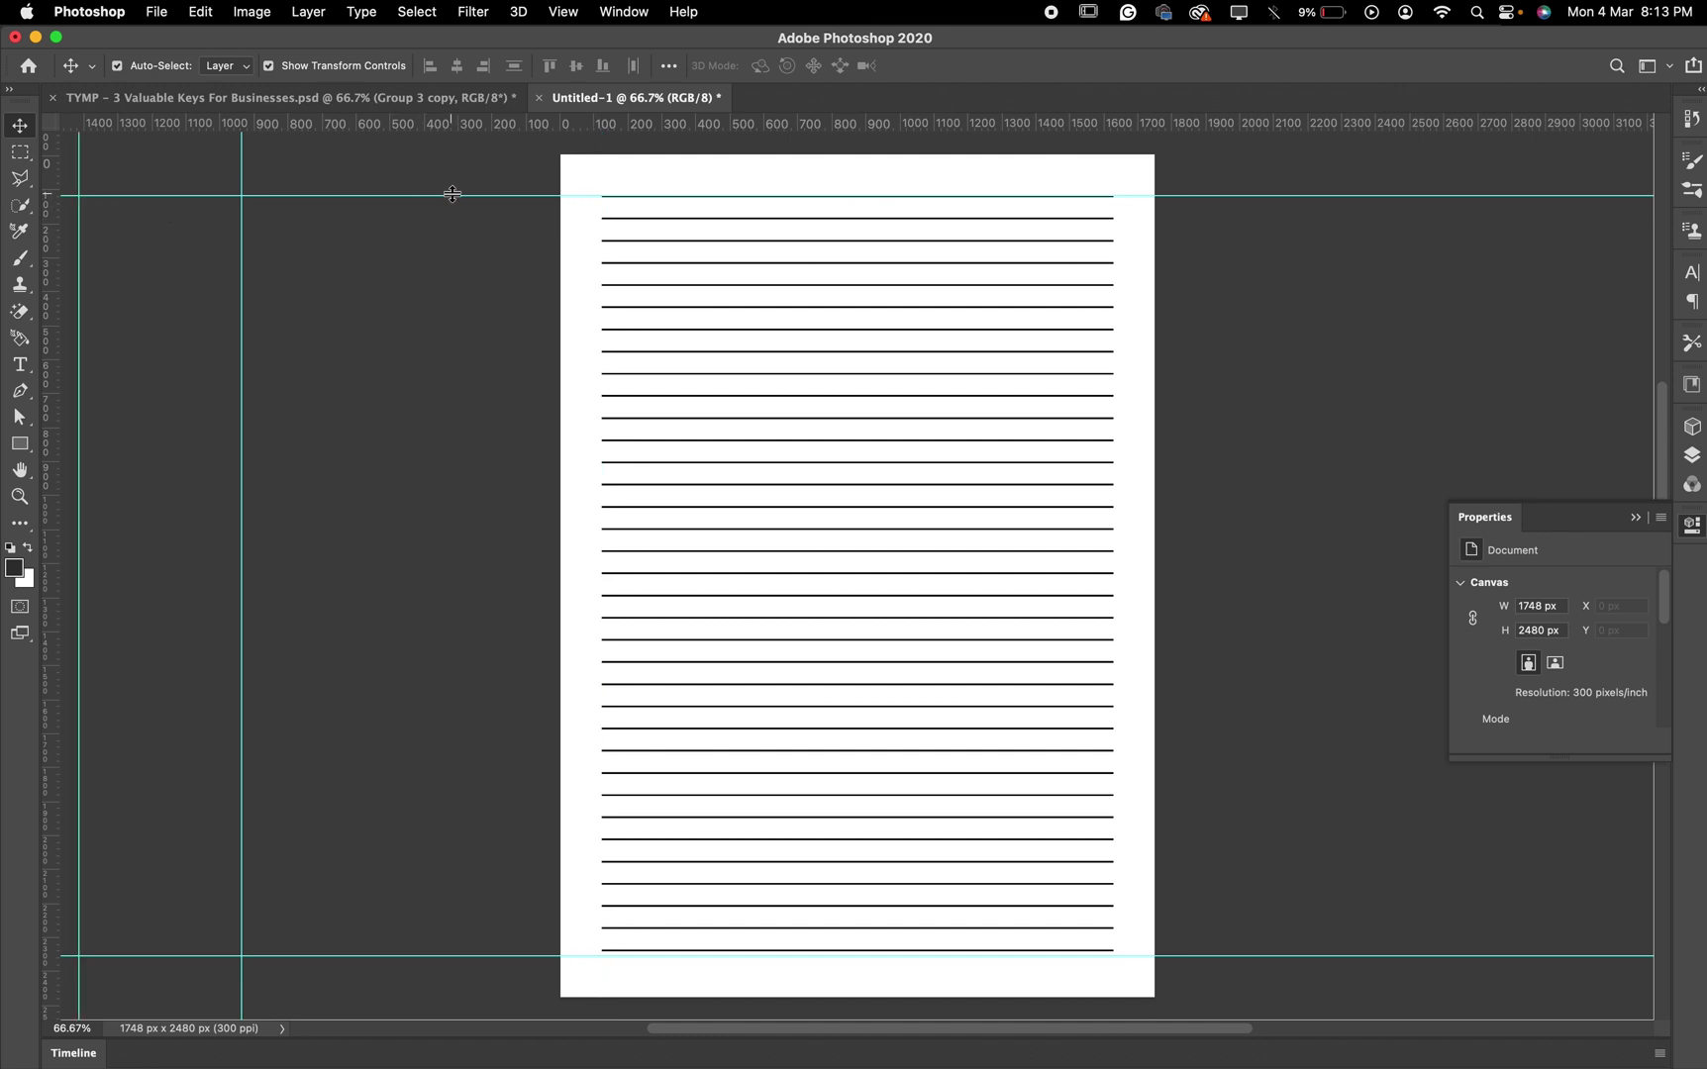
drag(453, 194, 458, 40)
drag(243, 240, 29, 233)
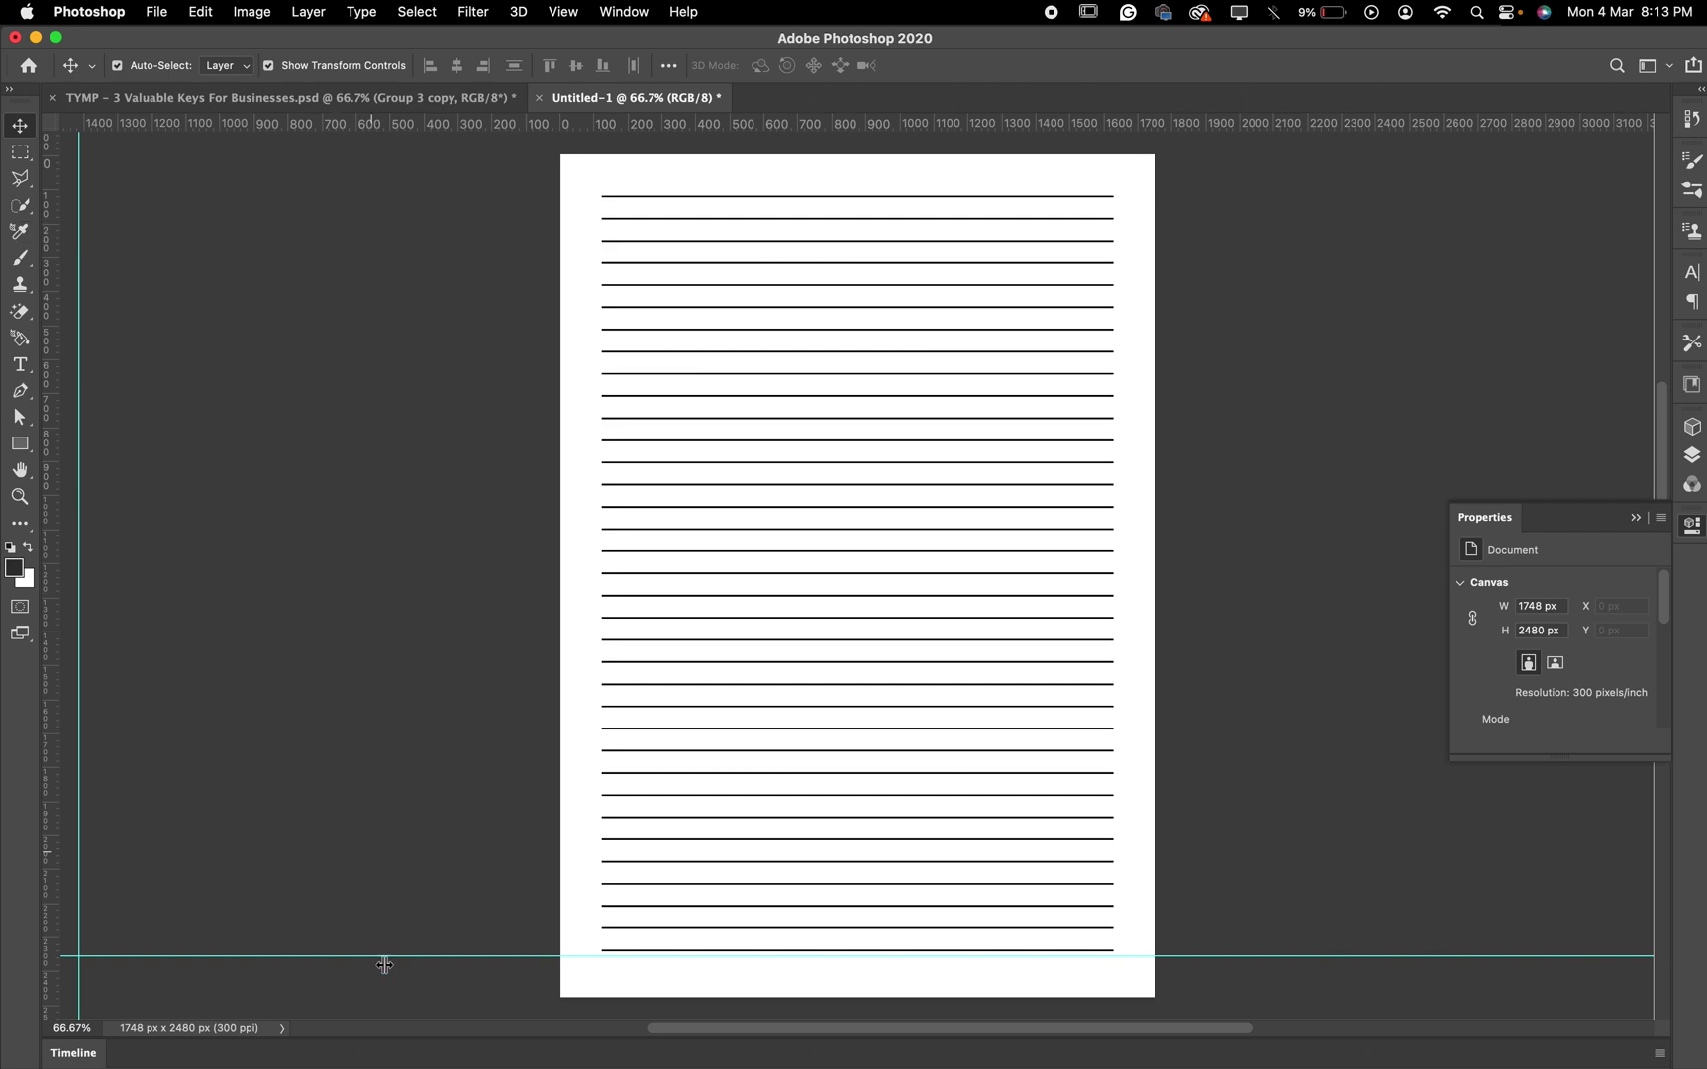
drag(384, 954, 585, 45)
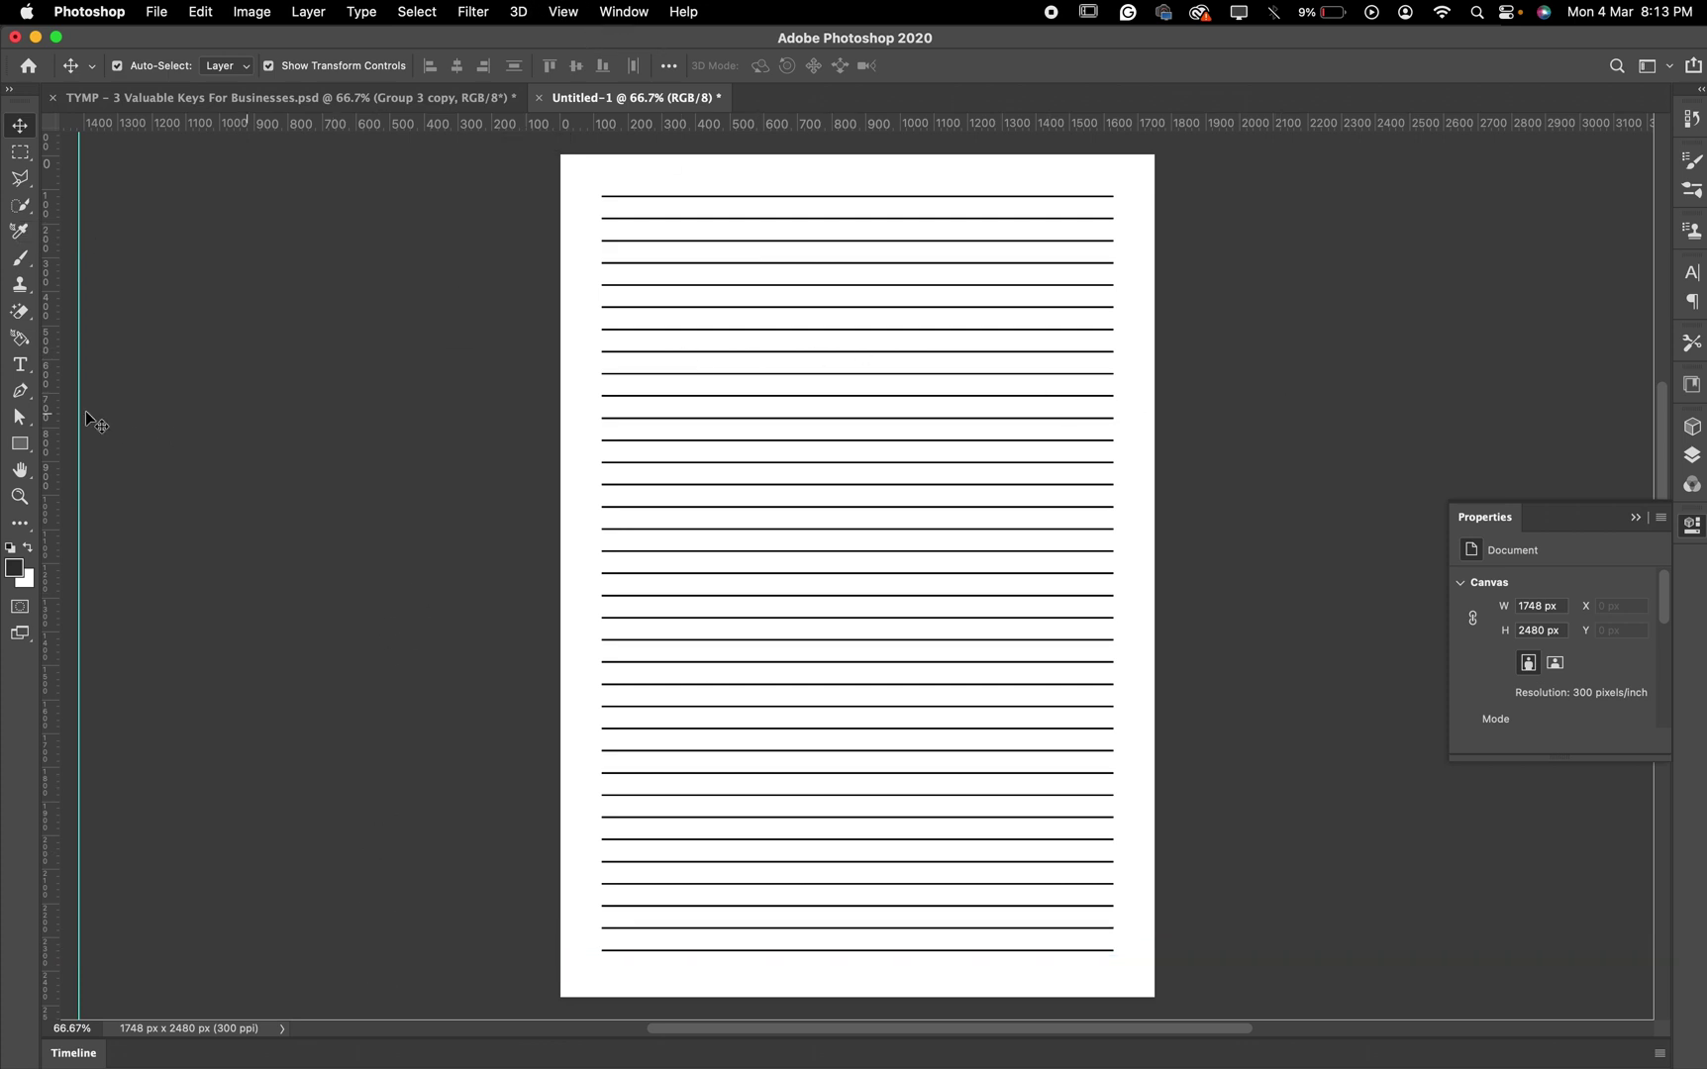
drag(80, 404, 5, 374)
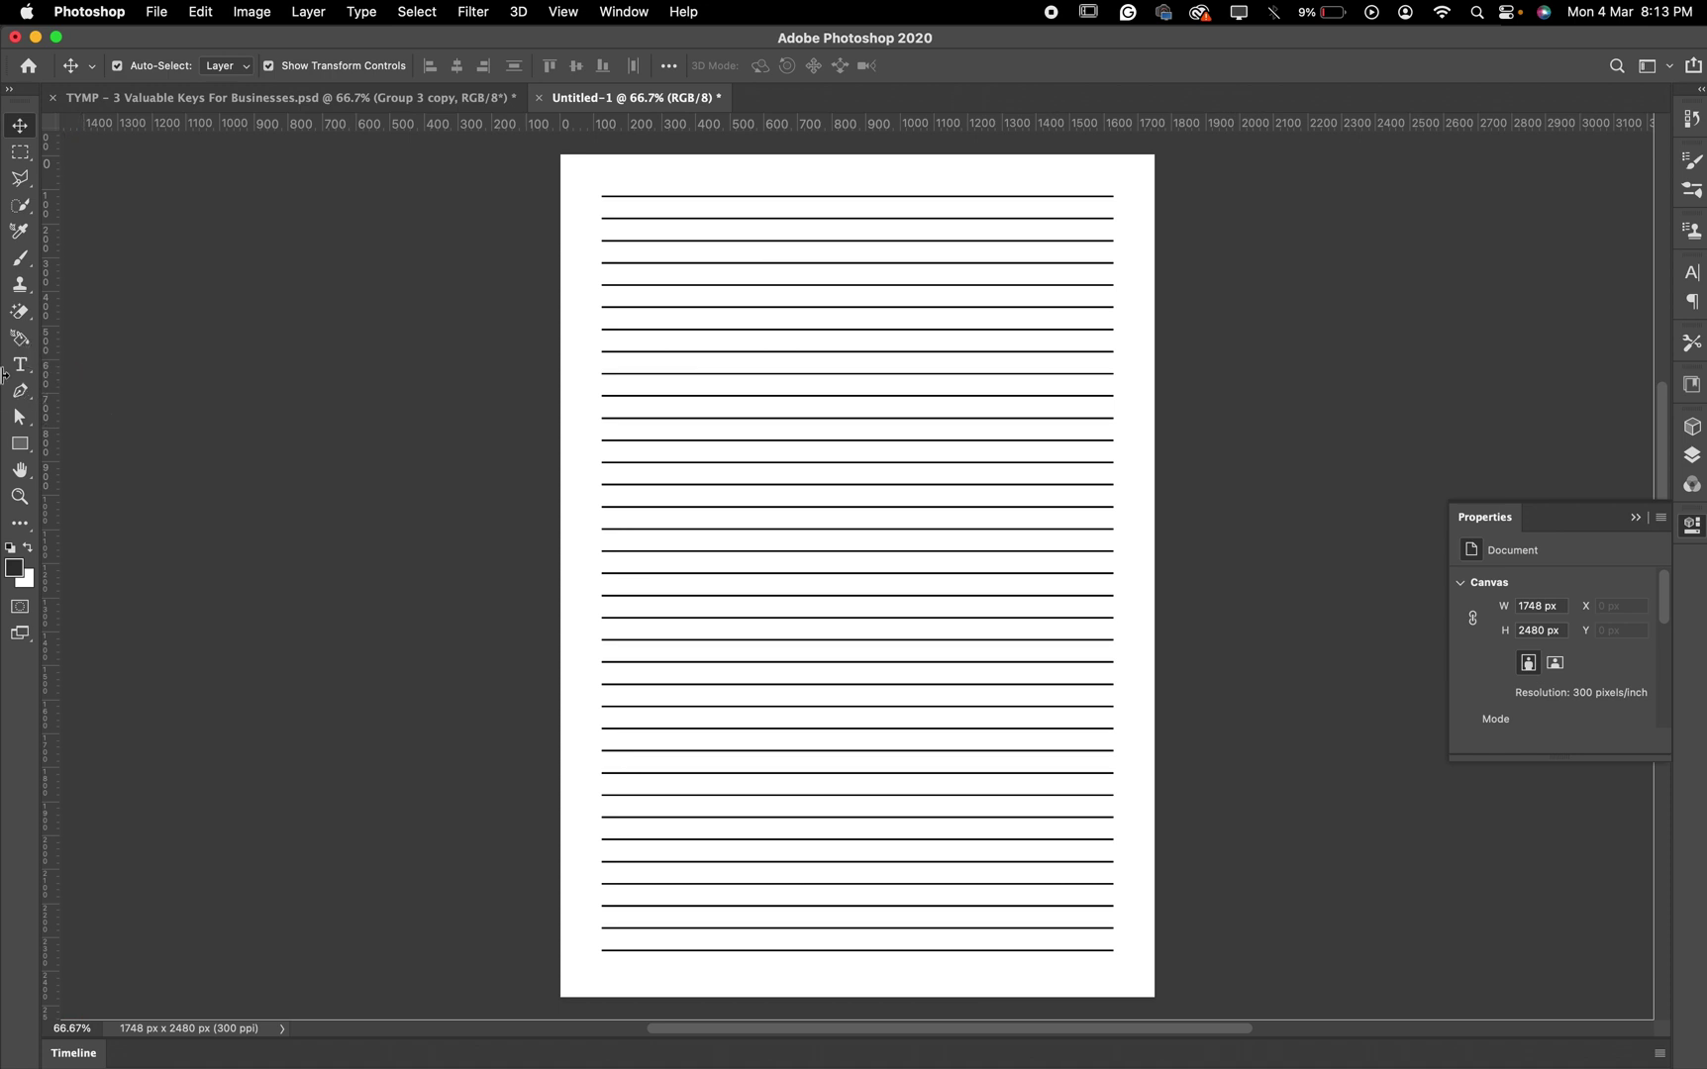